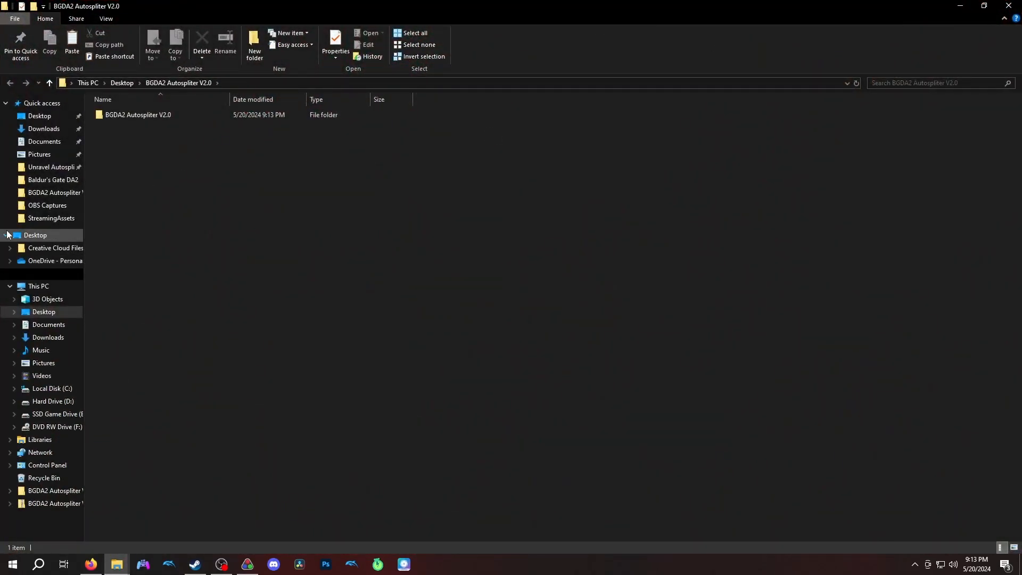
Open the inner BGDA2 Autospliter V2.0 folder and show it in a smaller window wide enough for all file columns
{"action": "left_click", "coordinate": [7, 234]}
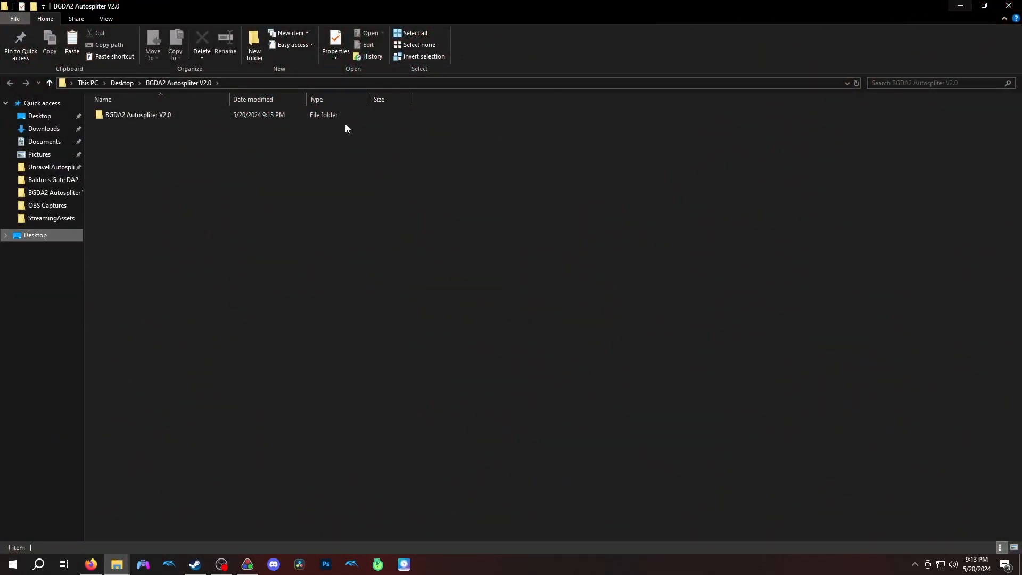
{"action": "double_click", "coordinate": [149, 115]}
{"action": "left_click_drag", "start_coordinate": [511, 6], "coordinate": [575, 91]}
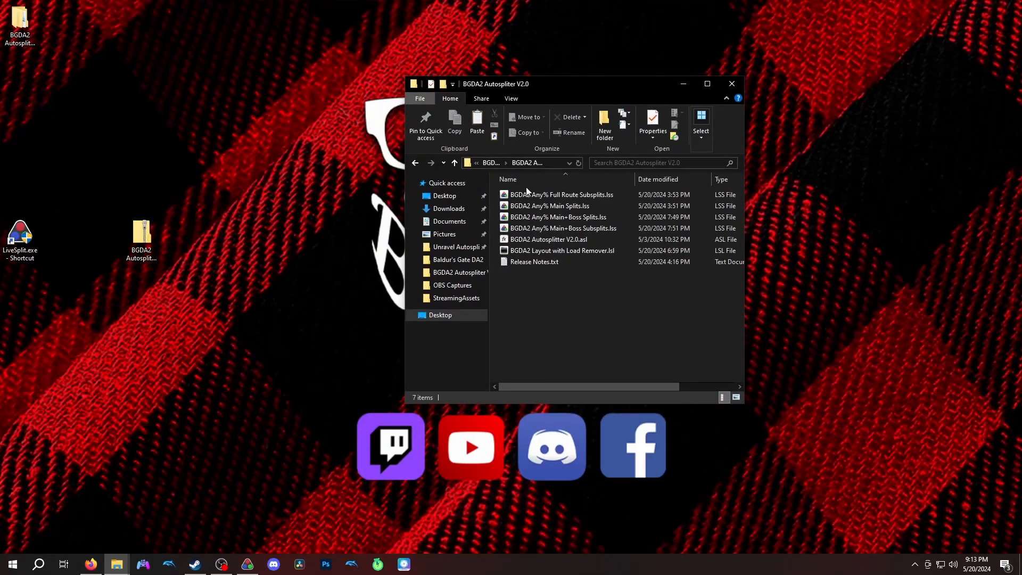
{"action": "left_click_drag", "start_coordinate": [739, 172], "coordinate": [928, 165]}
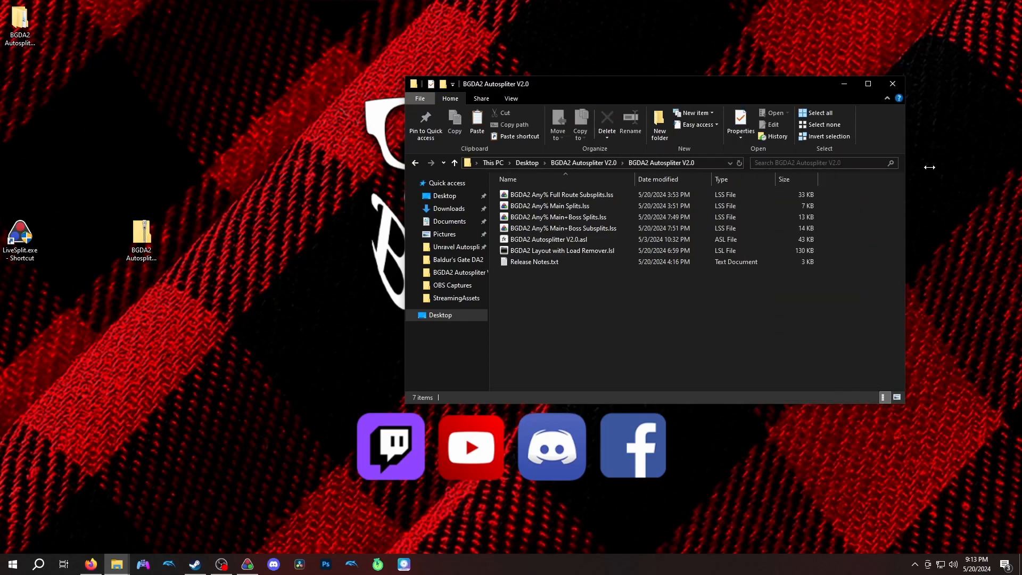
Look over the four BGDA2 Any% split files, the BGDA2 Autosplitter V2.0.asl script and the BGDA2 Layout with Load Remover.lsl file
{"action": "left_click", "coordinate": [560, 198]}
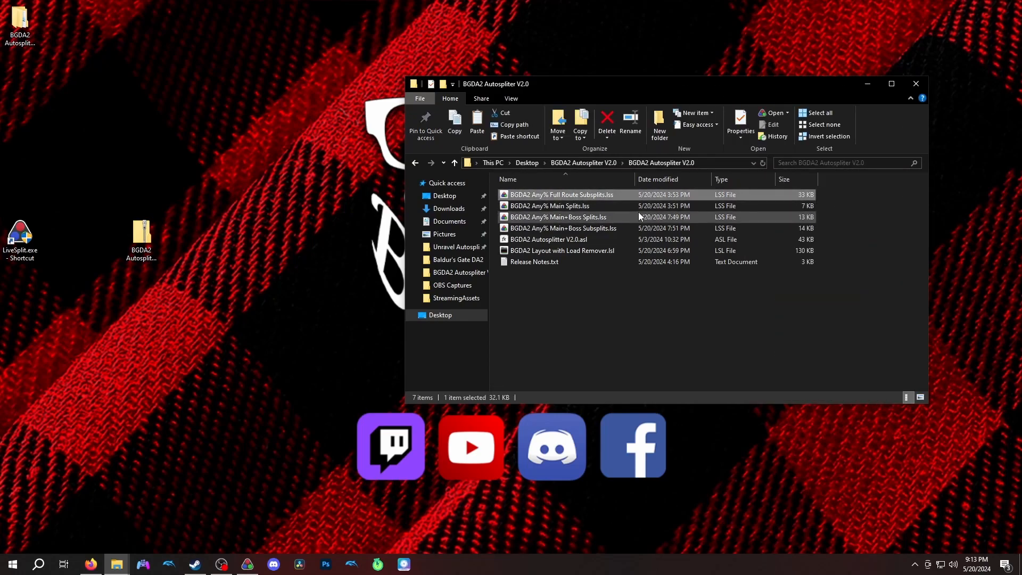
{"action": "left_click", "coordinate": [593, 228], "text": "shift"}
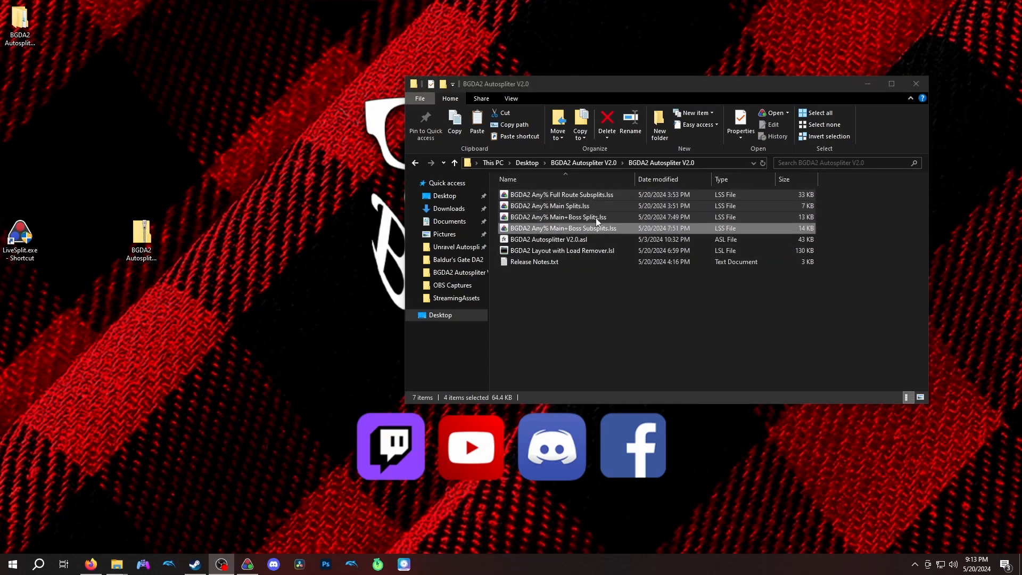
{"action": "left_click", "coordinate": [588, 194]}
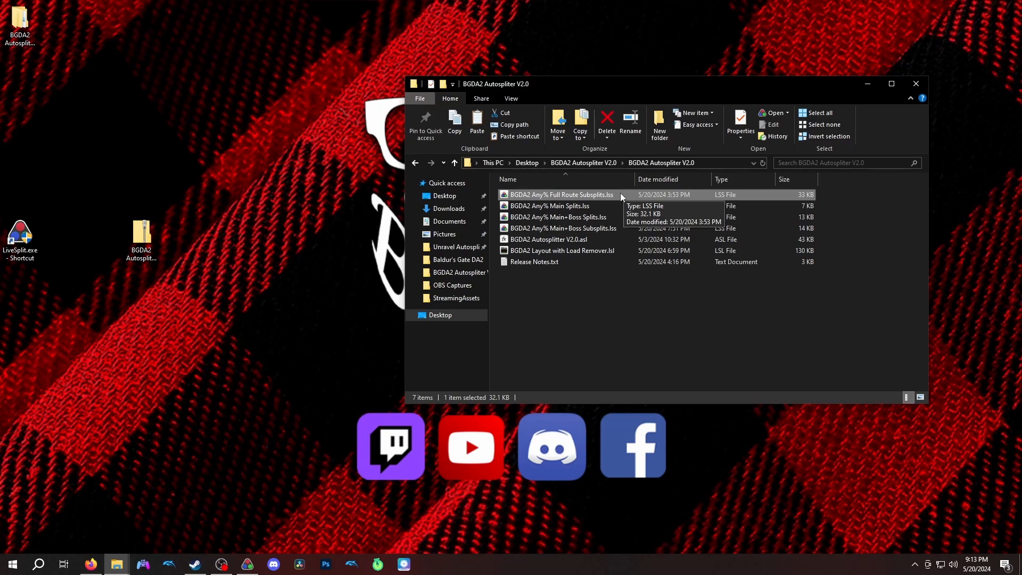
{"action": "left_click", "coordinate": [556, 207]}
{"action": "left_click", "coordinate": [577, 218]}
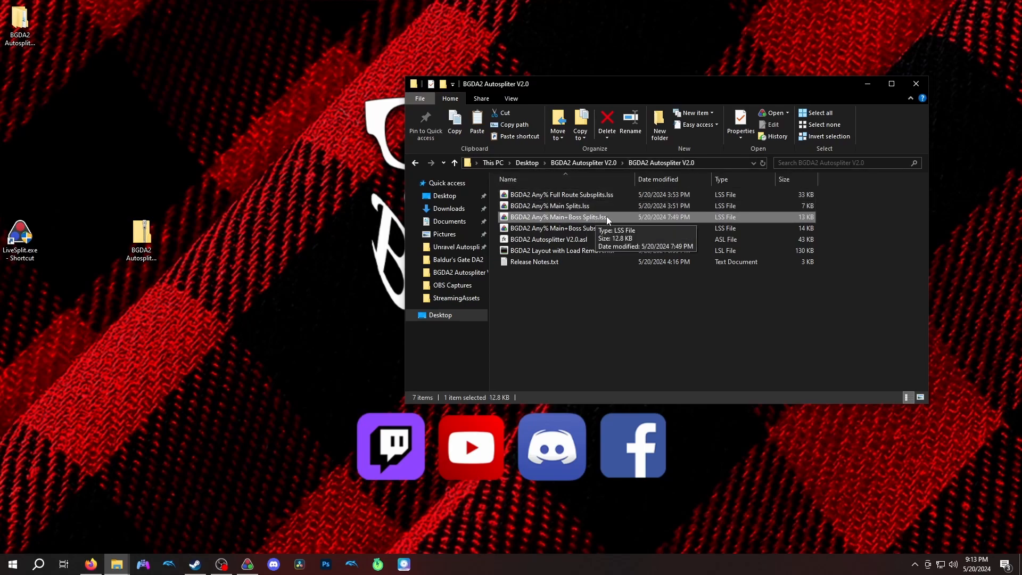
{"action": "left_click", "coordinate": [612, 228]}
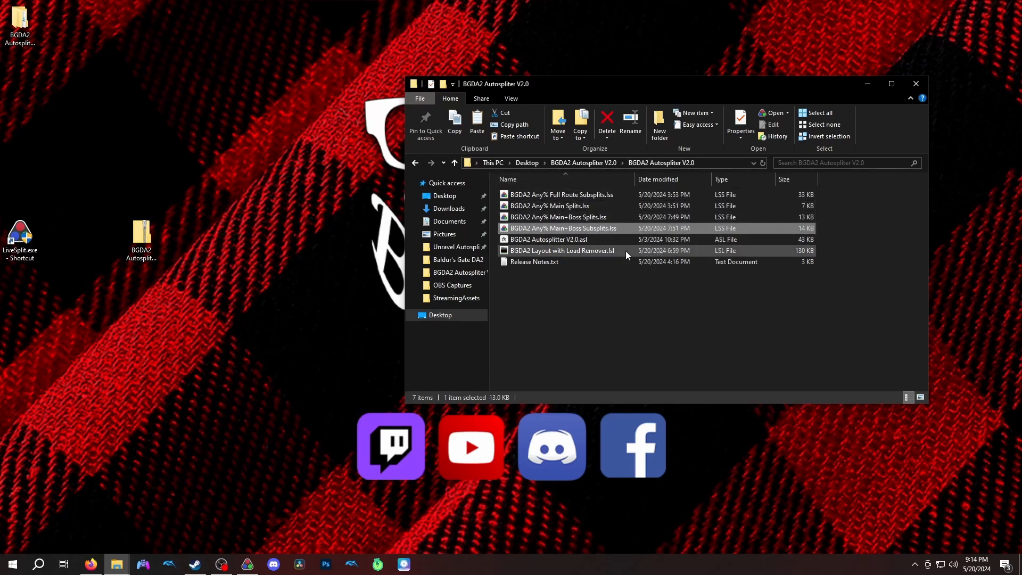
{"action": "left_click", "coordinate": [583, 219]}
{"action": "left_click", "coordinate": [592, 229]}
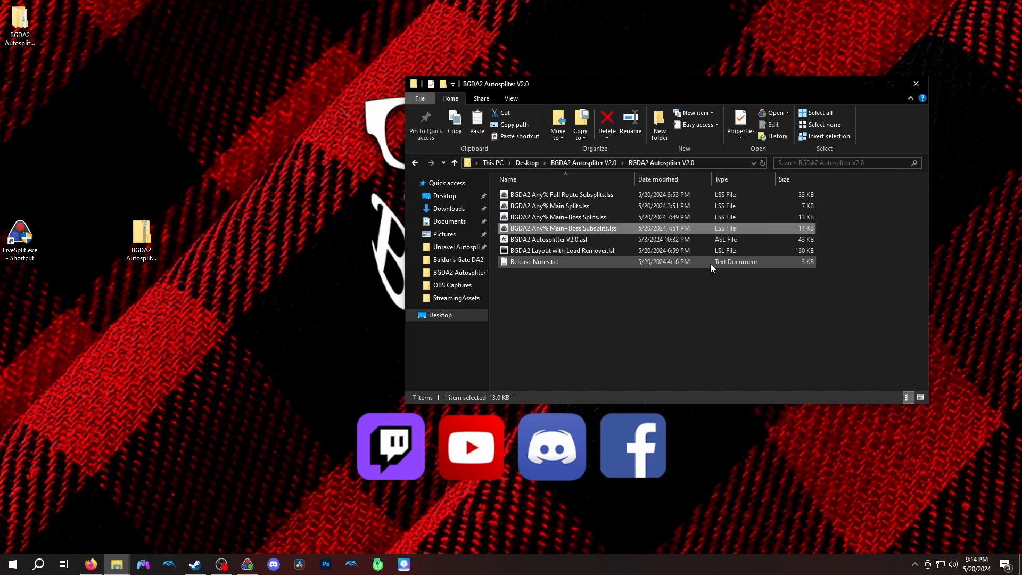
{"action": "left_click", "coordinate": [582, 217]}
{"action": "left_click", "coordinate": [582, 226]}
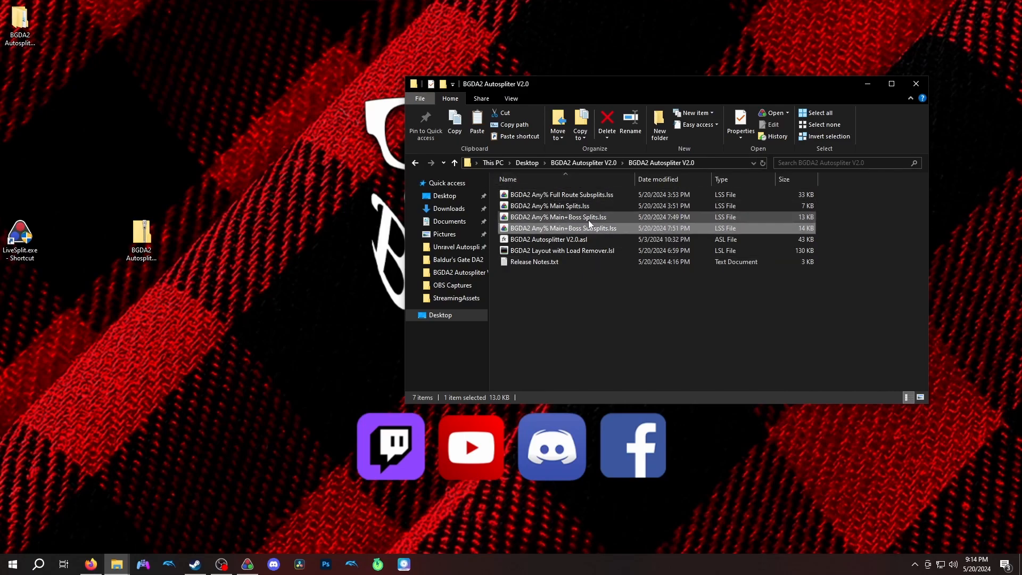
{"action": "left_click", "coordinate": [560, 241]}
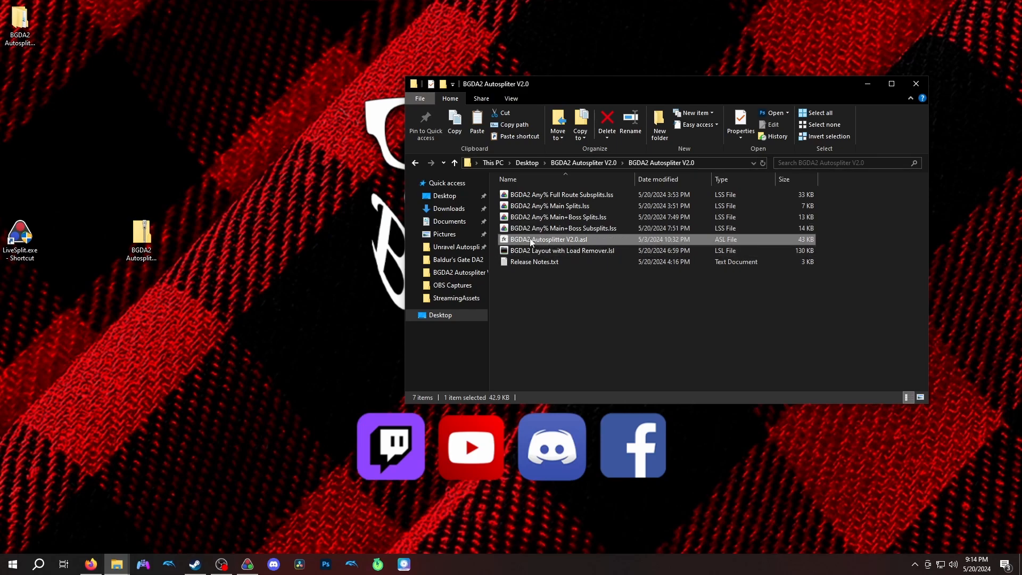
{"action": "left_click", "coordinate": [564, 249]}
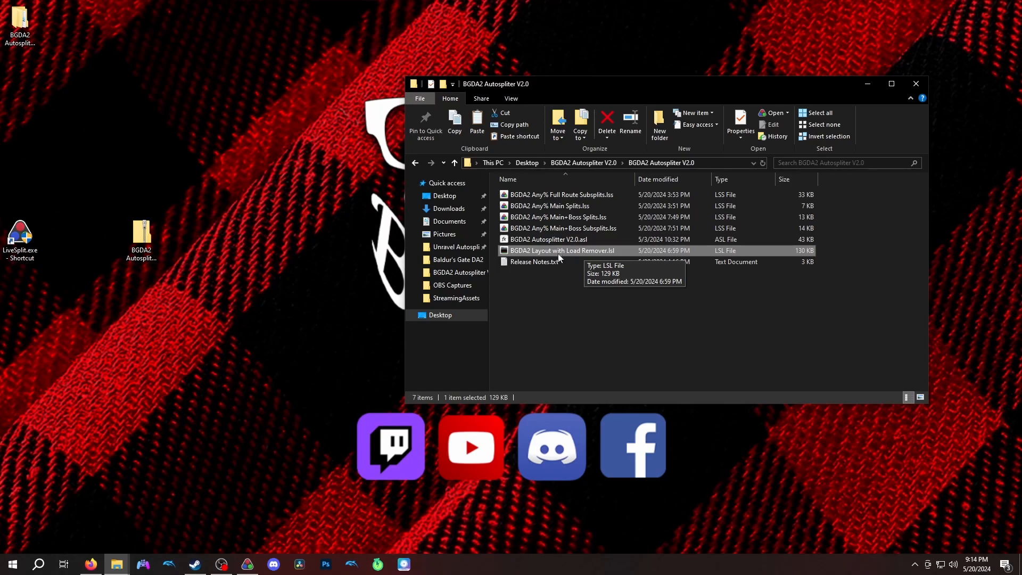
Read the major updates, important note and contact sections of Release Notes.txt, and close the file
{"action": "double_click", "coordinate": [534, 261]}
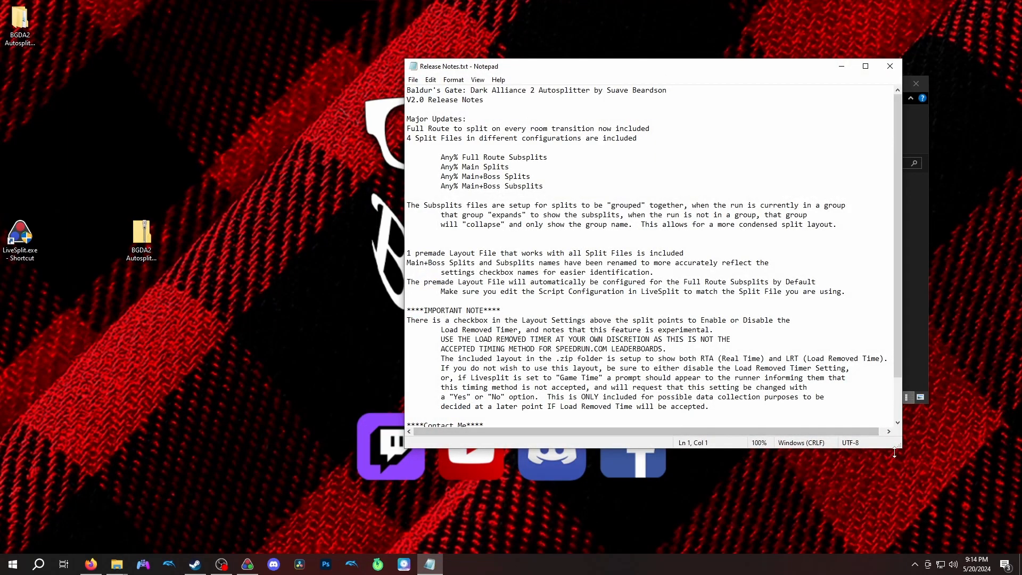
{"action": "left_click_drag", "start_coordinate": [900, 448], "coordinate": [916, 517]}
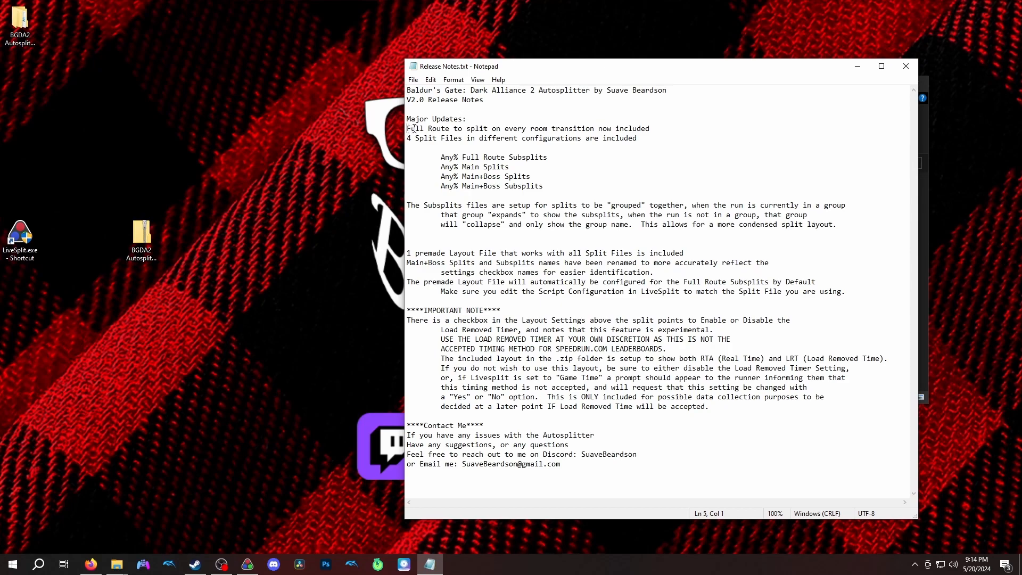
{"action": "left_click_drag", "start_coordinate": [408, 128], "coordinate": [658, 140]}
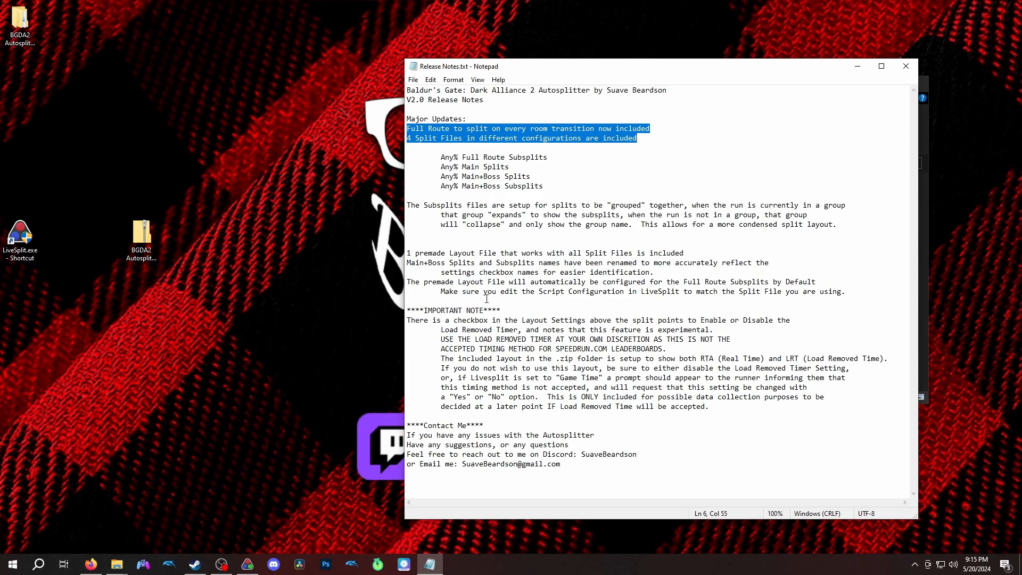
{"action": "left_click_drag", "start_coordinate": [407, 319], "coordinate": [828, 413]}
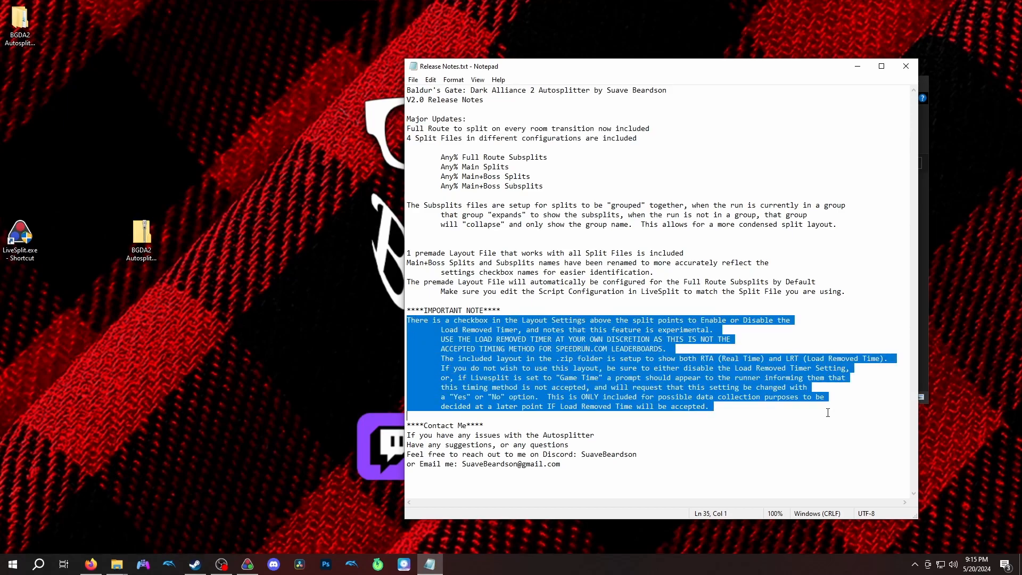
{"action": "left_click", "coordinate": [631, 351]}
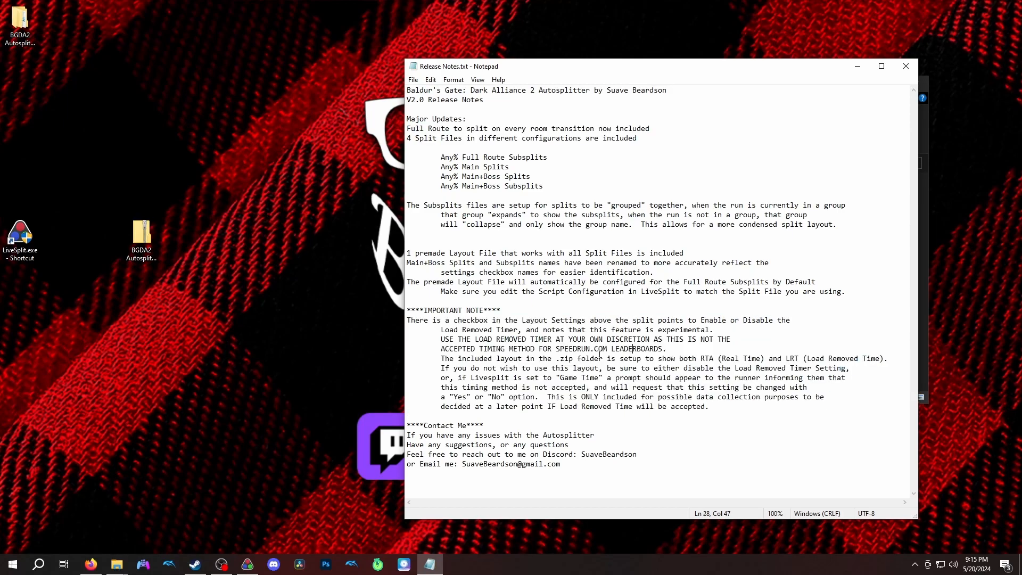
{"action": "left_click_drag", "start_coordinate": [610, 474], "coordinate": [397, 457]}
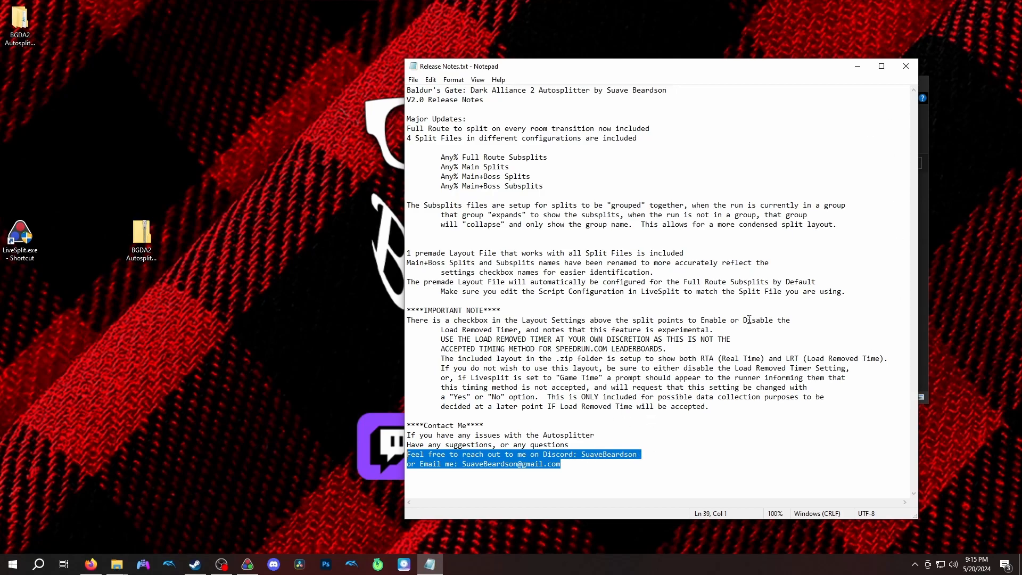
{"action": "left_click", "coordinate": [905, 67]}
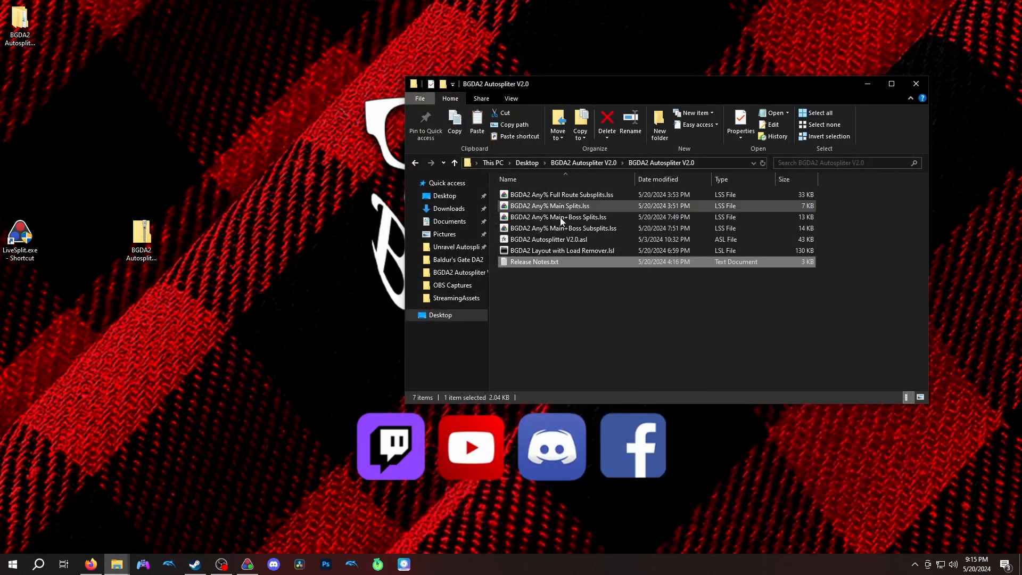
Close the folder window and move the extracted BGDA2 Autospliter V2.0 folder beside its zip file on the desktop
{"action": "left_click", "coordinate": [915, 84]}
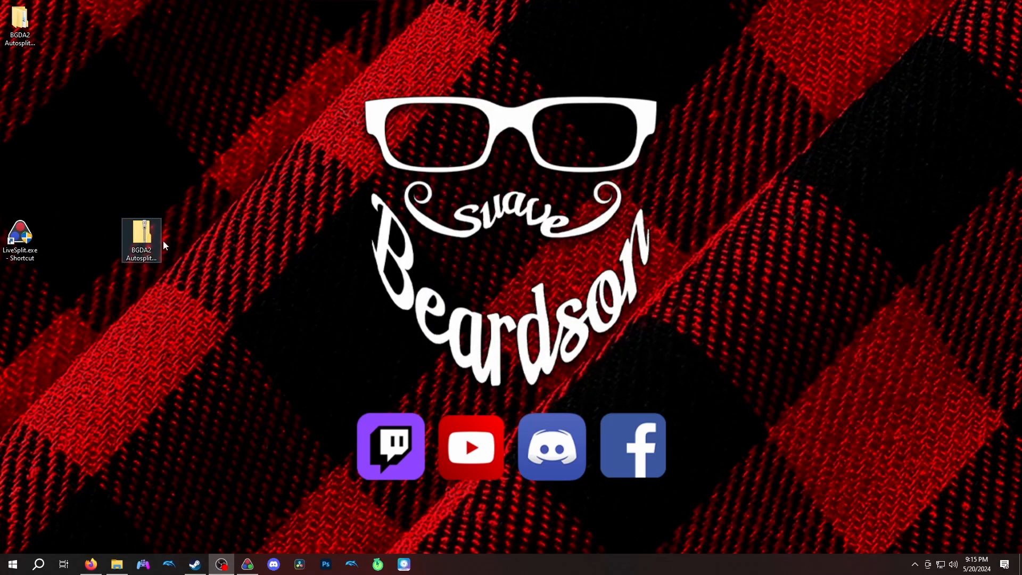
{"action": "left_click_drag", "start_coordinate": [242, 196], "coordinate": [192, 238]}
Switch to LiveSplit, start opening a layout from a file, and browse to the inner BGDA2 Autospliter V2.0 folder on the desktop
{"action": "left_click", "coordinate": [248, 564]}
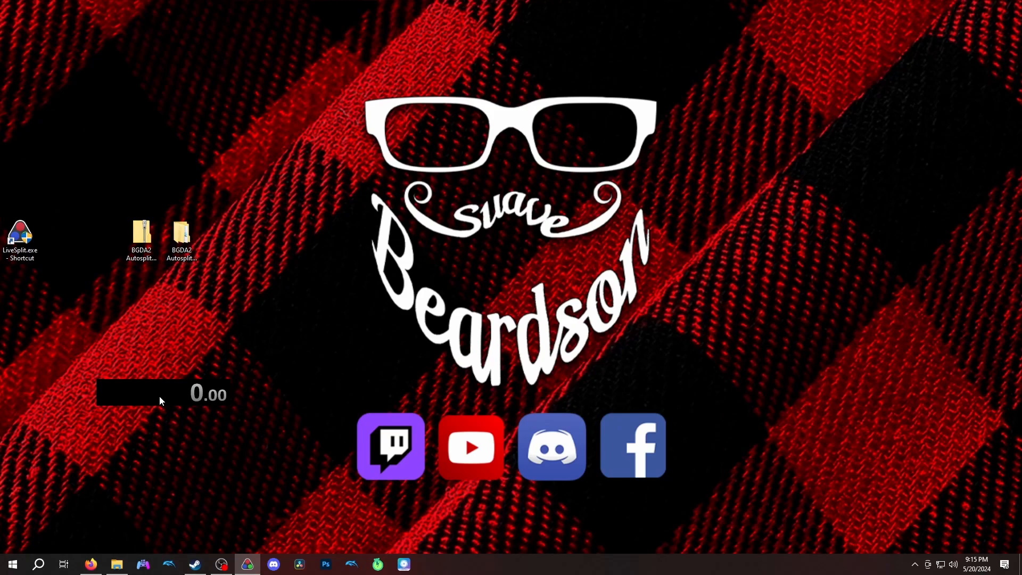
{"action": "right_click", "coordinate": [159, 397]}
{"action": "mouse_move", "coordinate": [208, 483]}
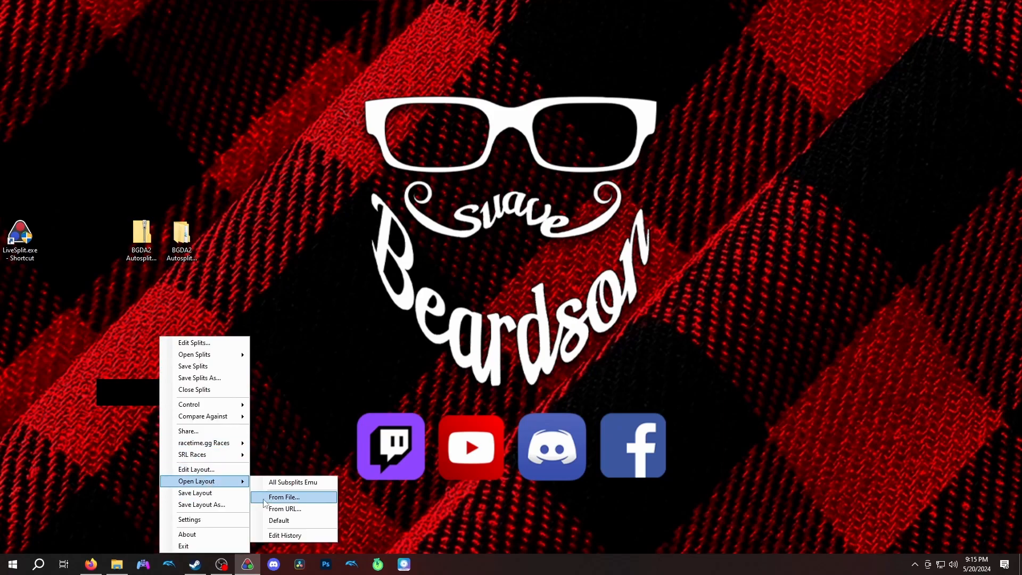
{"action": "left_click", "coordinate": [274, 496]}
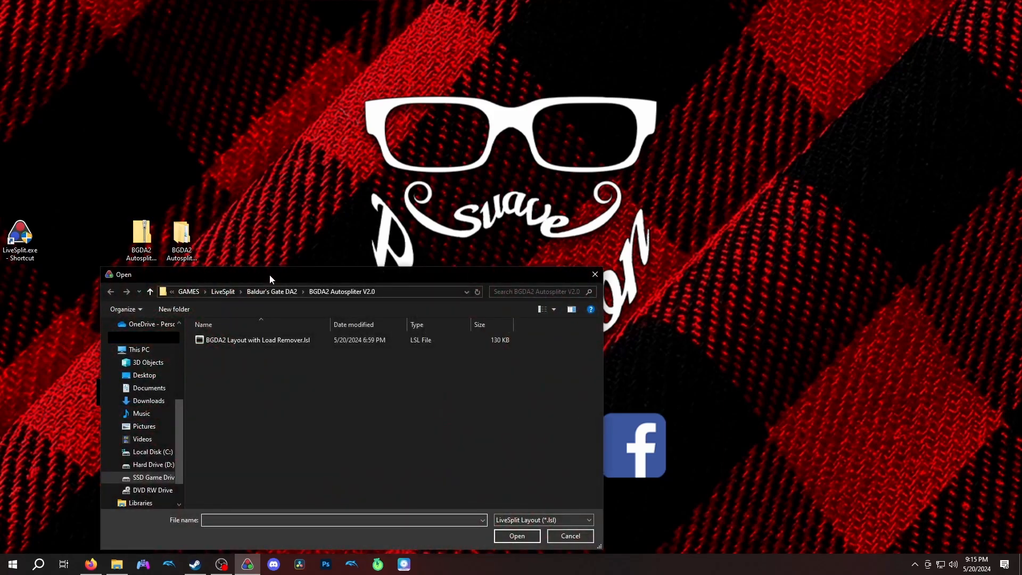
{"action": "left_click_drag", "start_coordinate": [269, 275], "coordinate": [361, 208]}
{"action": "scroll", "coordinate": [209, 335], "scroll_direction": "up", "scroll_amount": 2}
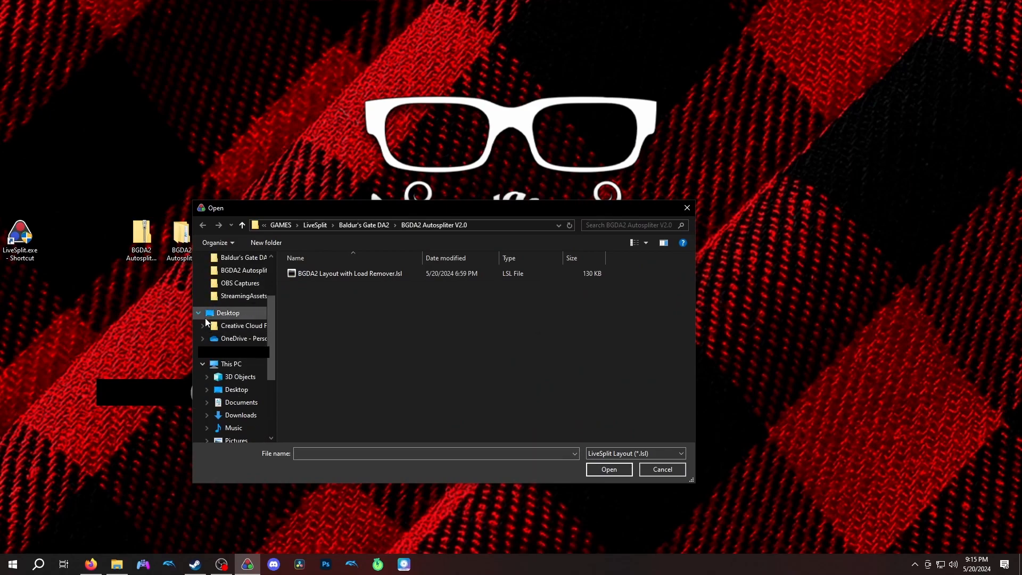
{"action": "left_click", "coordinate": [198, 313]}
{"action": "left_click", "coordinate": [232, 275]}
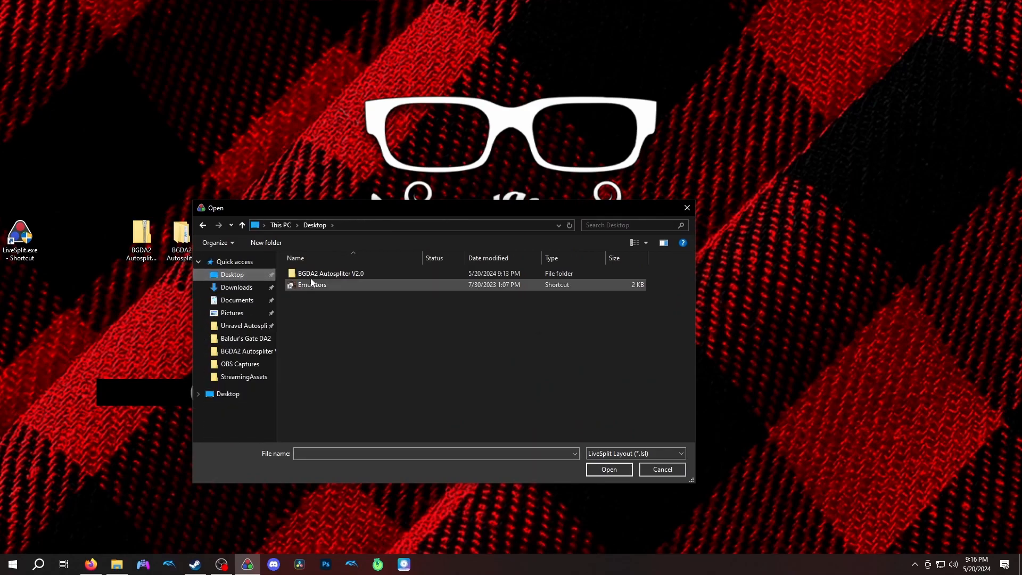
{"action": "double_click", "coordinate": [341, 270]}
{"action": "left_click_drag", "start_coordinate": [350, 211], "coordinate": [504, 178]}
{"action": "double_click", "coordinate": [500, 239]}
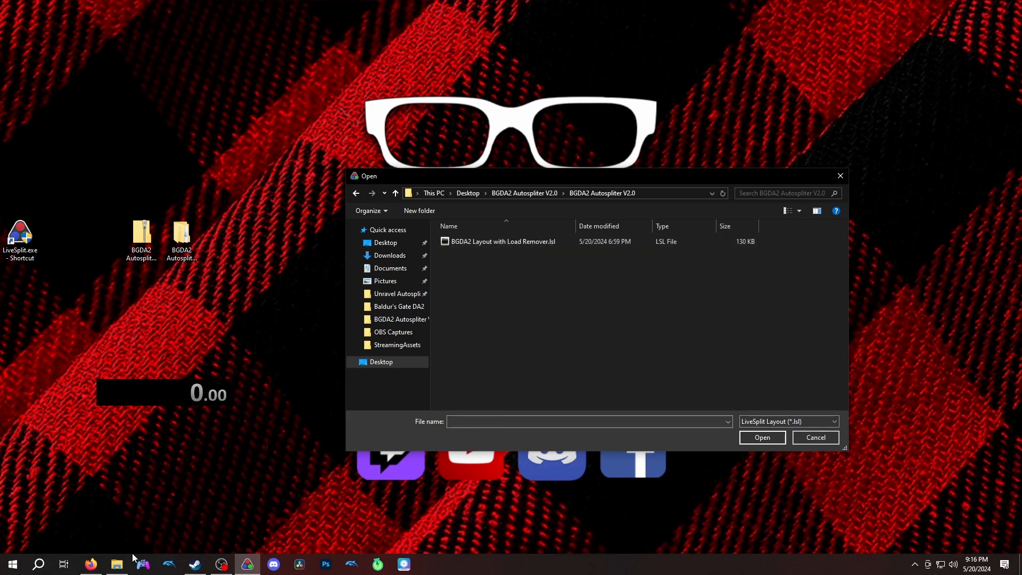
Switch to File Explorer, open the desktop's inner BGDA2 Autospliter V2.0 folder, and restore the maximized window to a smaller size
{"action": "left_click", "coordinate": [116, 564]}
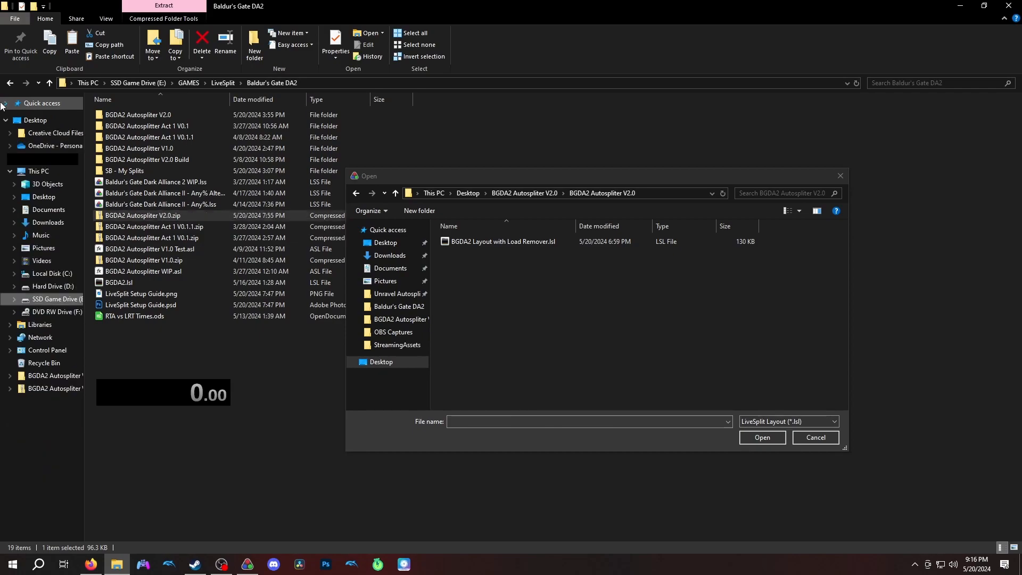
{"action": "left_click", "coordinate": [29, 104]}
{"action": "left_click", "coordinate": [6, 120]}
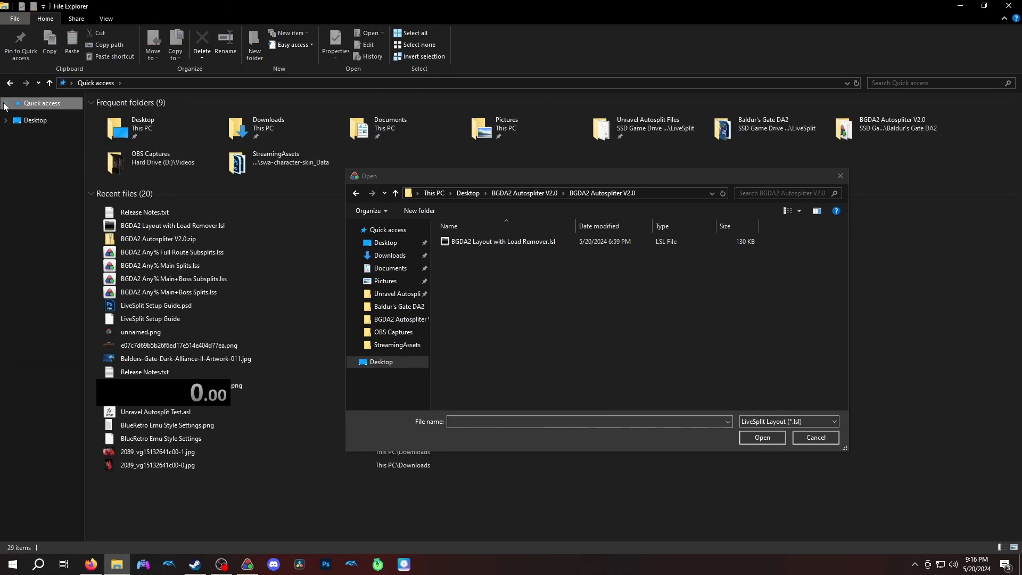
{"action": "left_click", "coordinate": [6, 103]}
{"action": "left_click", "coordinate": [50, 179]}
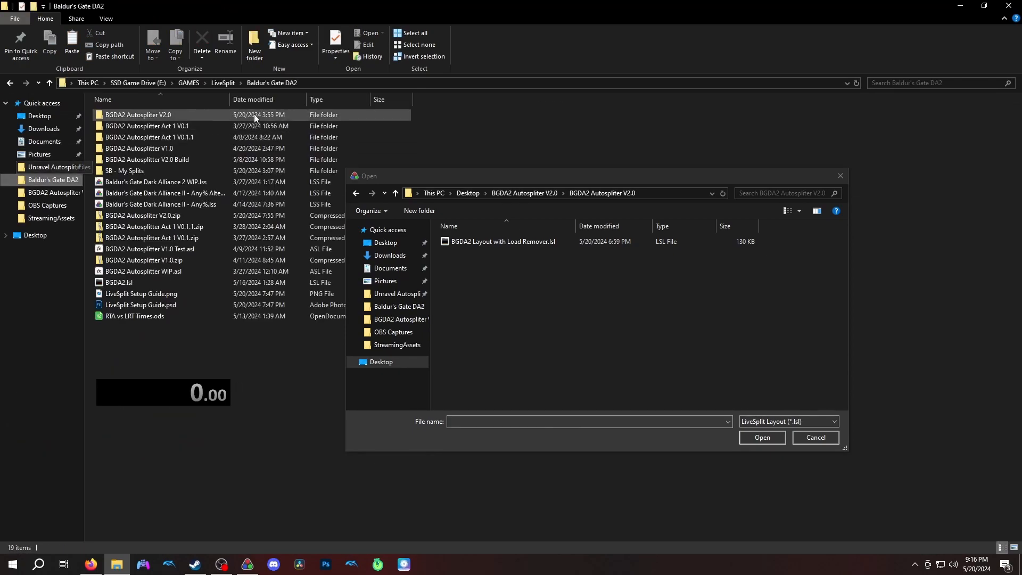
{"action": "left_click", "coordinate": [45, 121]}
{"action": "double_click", "coordinate": [169, 114]}
{"action": "double_click", "coordinate": [171, 116]}
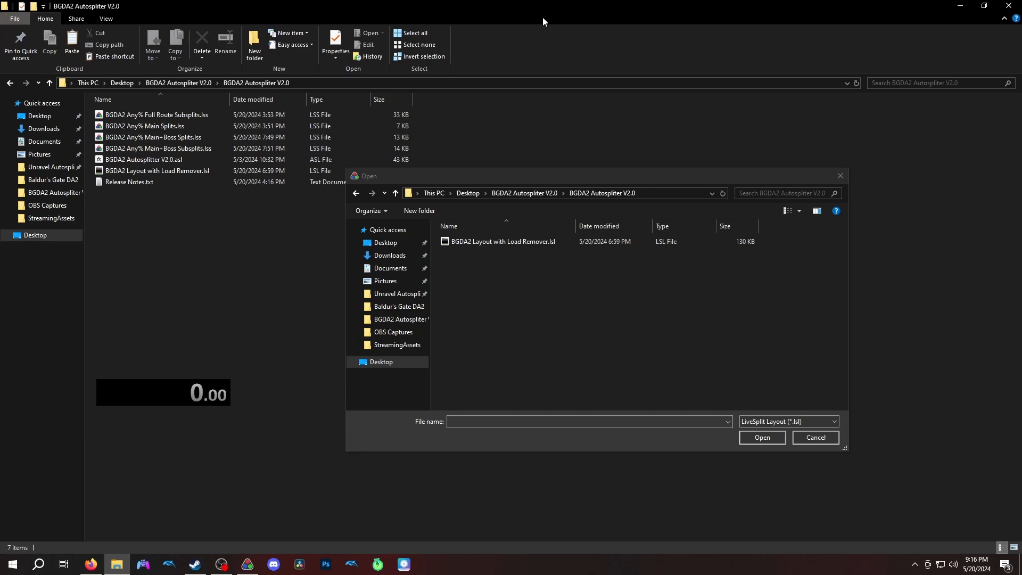
{"action": "left_click_drag", "start_coordinate": [682, 15], "coordinate": [431, 68]}
Load the BGDA2 Layout with Load Remover.lsl layout into LiveSplit
{"action": "left_click_drag", "start_coordinate": [525, 180], "coordinate": [606, 146]}
{"action": "left_click", "coordinate": [581, 207]}
{"action": "left_click", "coordinate": [414, 234]}
{"action": "double_click", "coordinate": [558, 208]}
{"action": "left_click", "coordinate": [557, 208]}
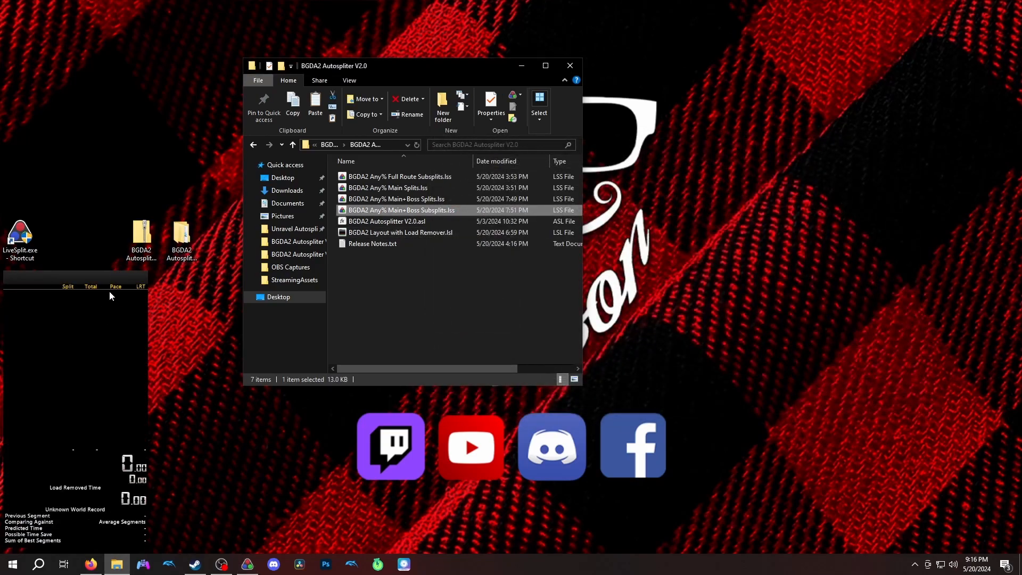
Reposition the LiveSplit timer window slightly and choose the timing method it compares against
{"action": "mouse_move", "coordinate": [99, 280]}
{"action": "left_mouse_down"}
{"action": "mouse_move", "coordinate": [100, 248]}
{"action": "mouse_move", "coordinate": [93, 273]}
{"action": "mouse_move", "coordinate": [115, 269]}
{"action": "mouse_move", "coordinate": [100, 269]}
{"action": "left_mouse_up"}
{"action": "right_click", "coordinate": [96, 324]}
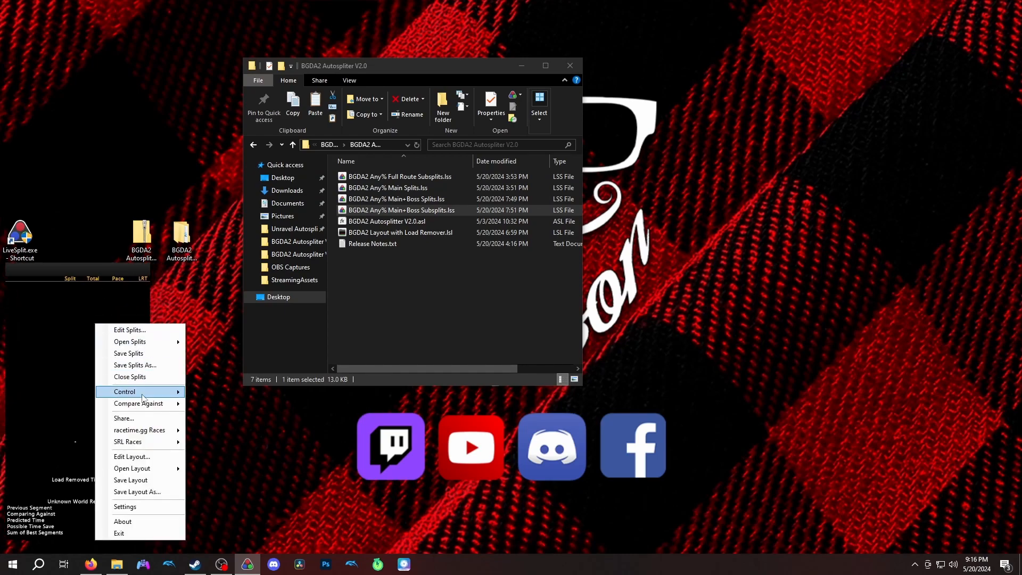
{"action": "mouse_move", "coordinate": [152, 407]}
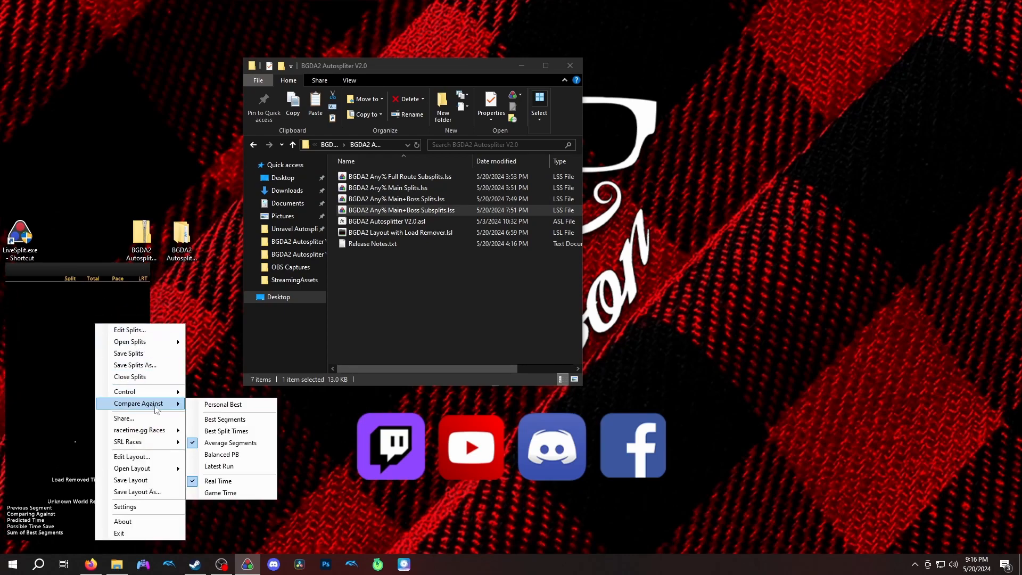
{"action": "left_click", "coordinate": [240, 492]}
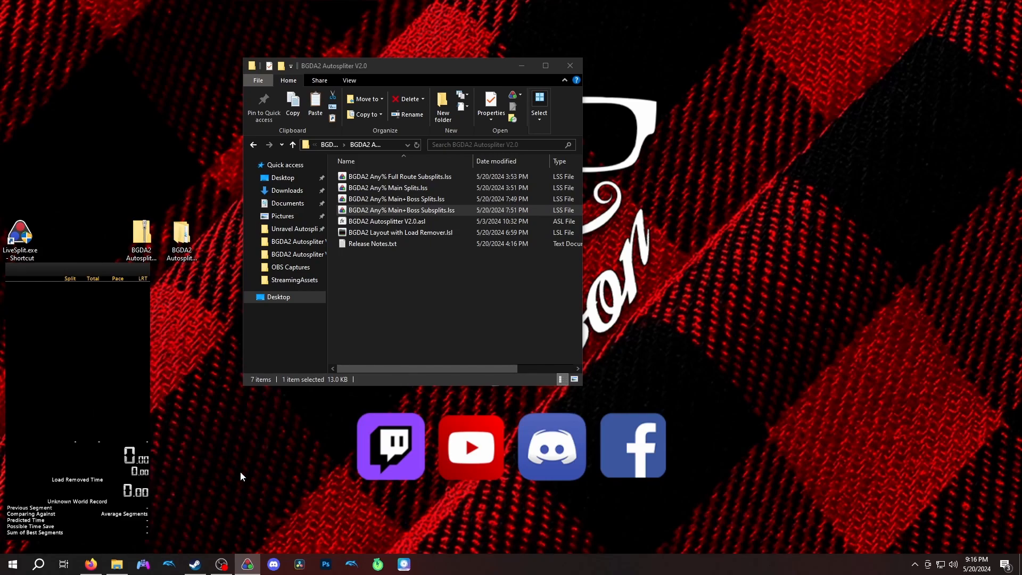
Load the BGDA2 Any% Main Splits.lss file into LiveSplit and look through its list of splits
{"action": "right_click", "coordinate": [67, 343]}
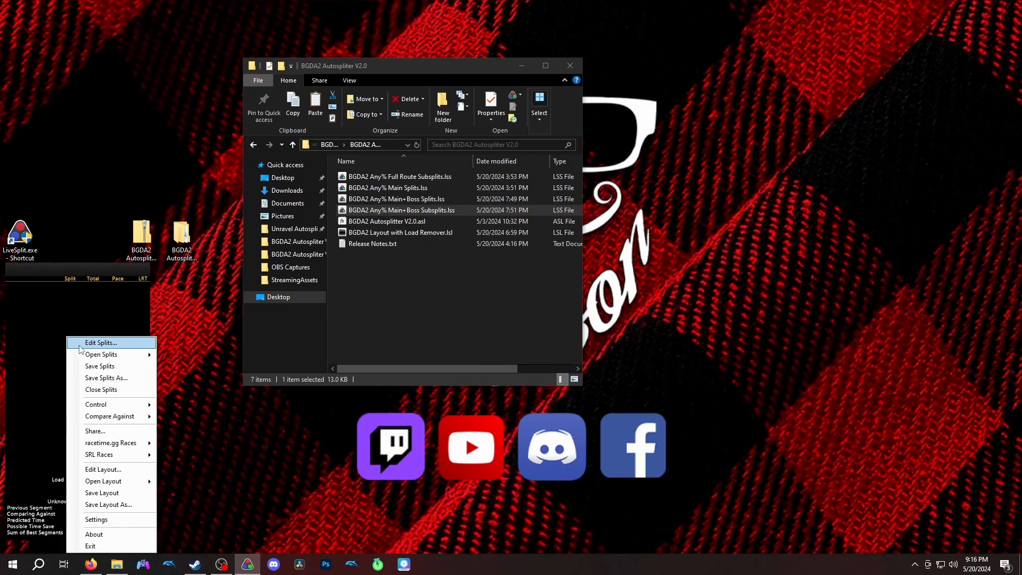
{"action": "mouse_move", "coordinate": [90, 354]}
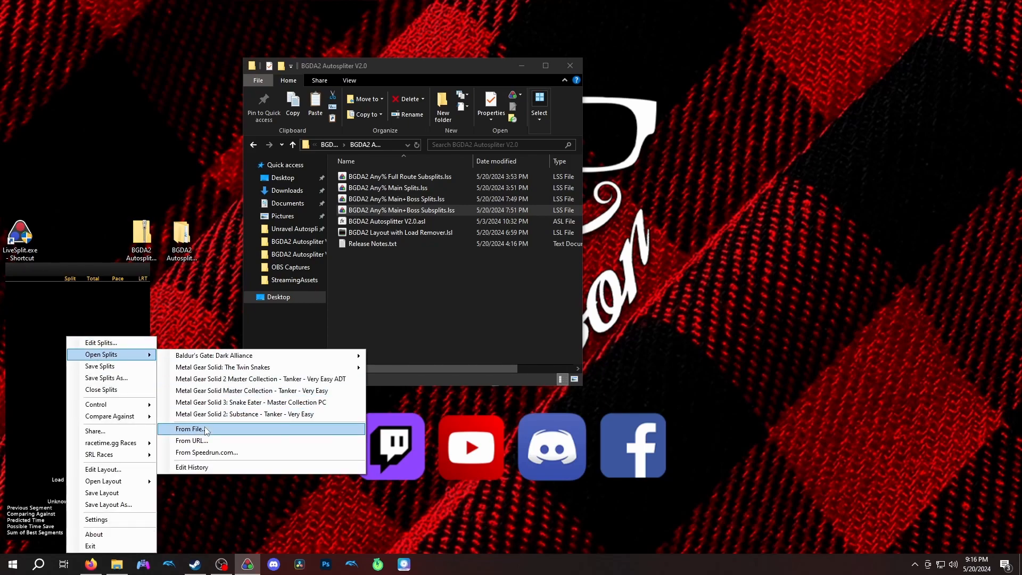
{"action": "left_click", "coordinate": [184, 424]}
{"action": "left_click_drag", "start_coordinate": [254, 273], "coordinate": [619, 189]}
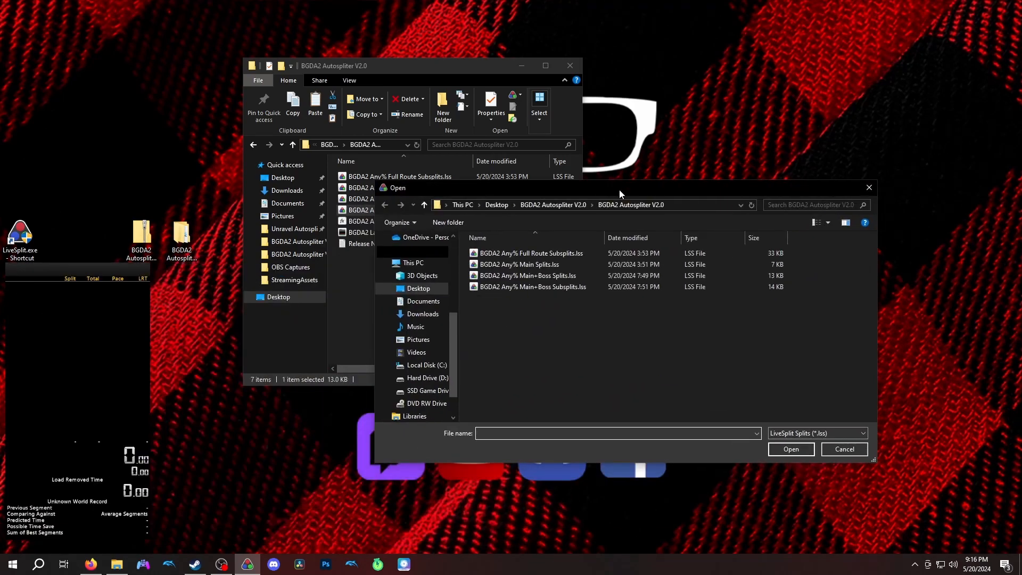
{"action": "left_click", "coordinate": [535, 254]}
{"action": "left_click", "coordinate": [529, 264]}
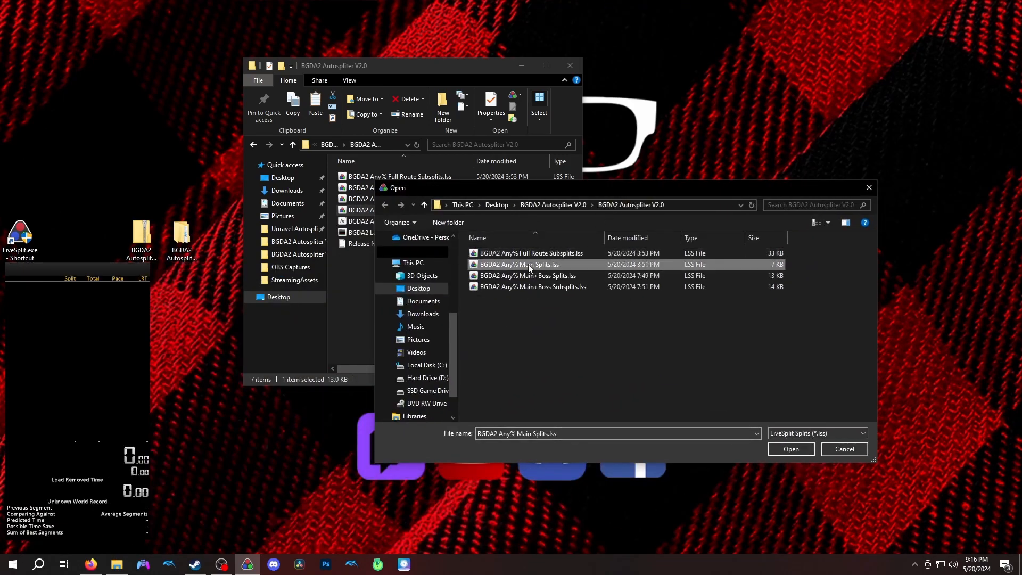
{"action": "left_click", "coordinate": [526, 288]}
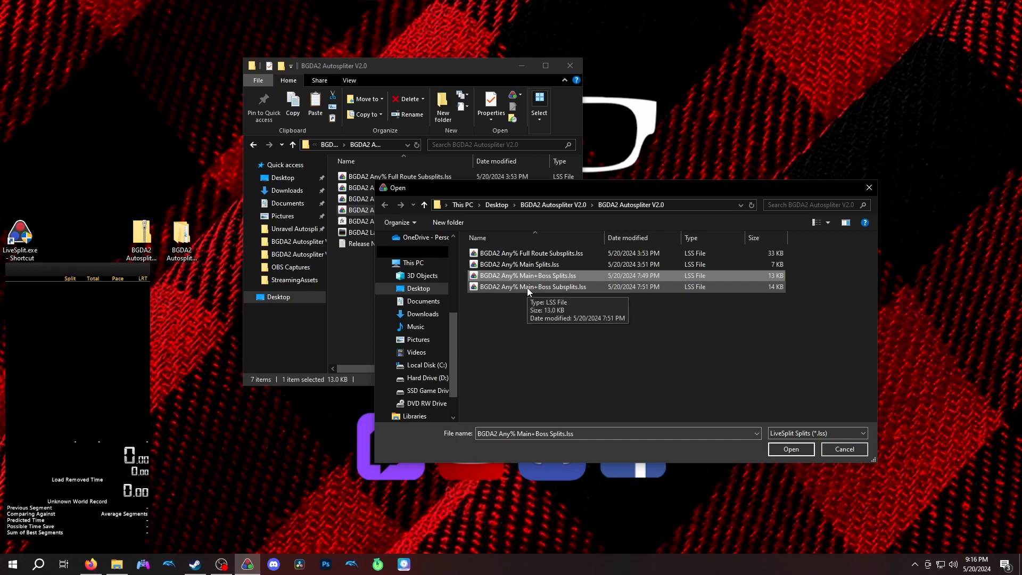
{"action": "double_click", "coordinate": [528, 266]}
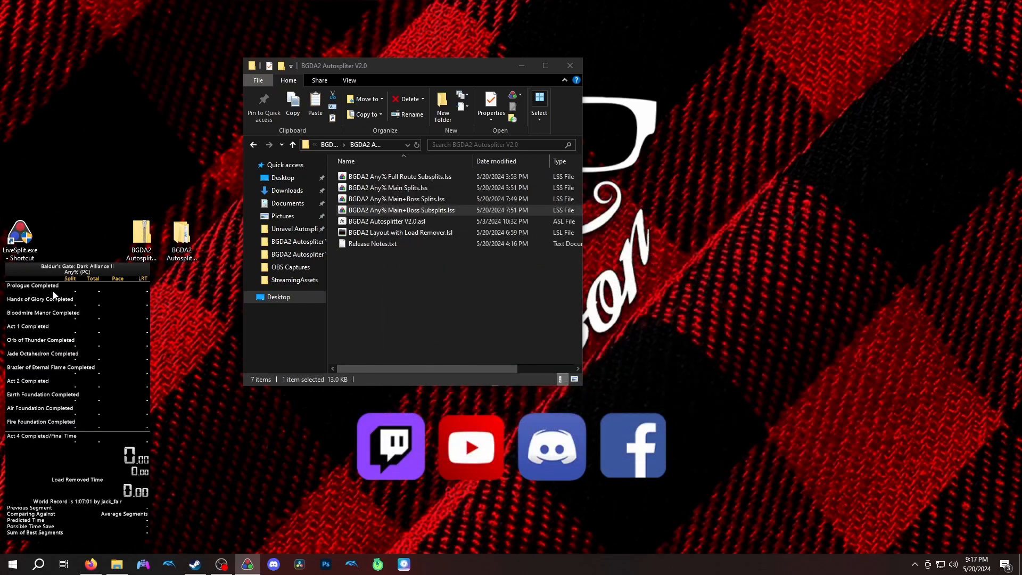
{"action": "scroll", "coordinate": [50, 304], "scroll_direction": "down", "scroll_amount": 6}
{"action": "scroll", "coordinate": [59, 318], "scroll_direction": "down", "scroll_amount": 5}
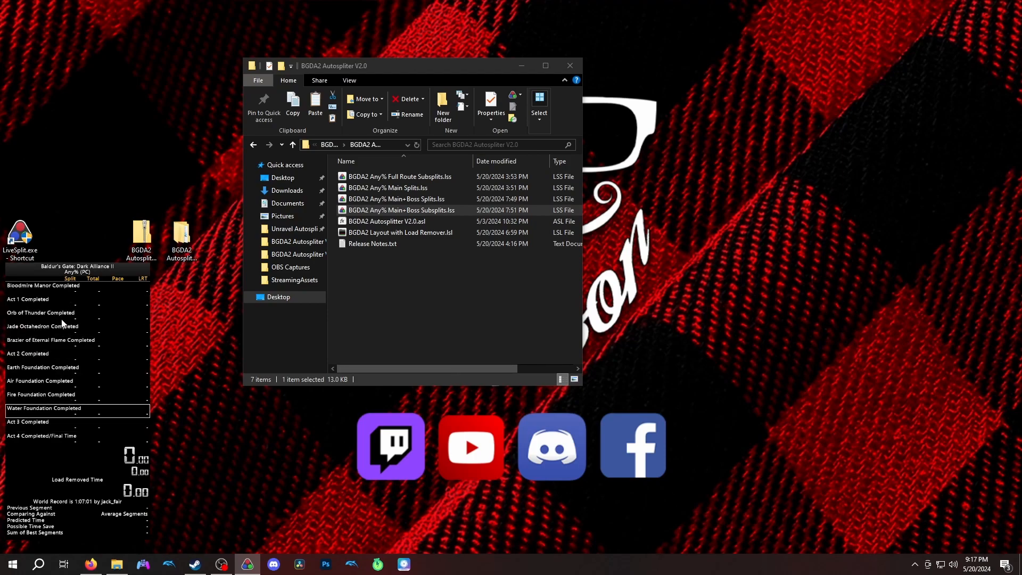
{"action": "scroll", "coordinate": [64, 354], "scroll_direction": "up", "scroll_amount": 8}
{"action": "scroll", "coordinate": [64, 354], "scroll_direction": "up", "scroll_amount": 3}
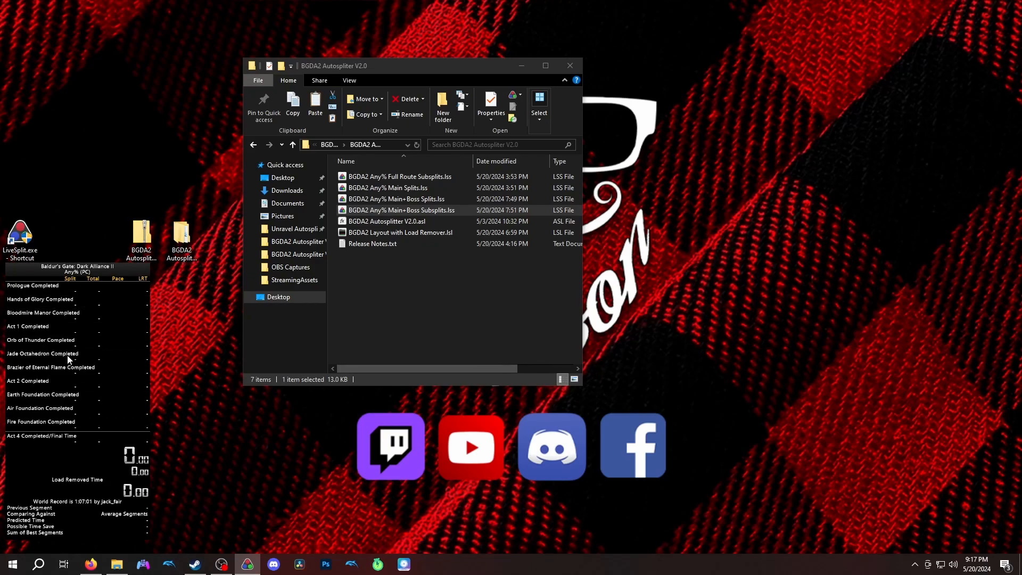
Open the layout editor and bring up the settings of the Scriptable Auto Splitter component
{"action": "right_click", "coordinate": [67, 355]}
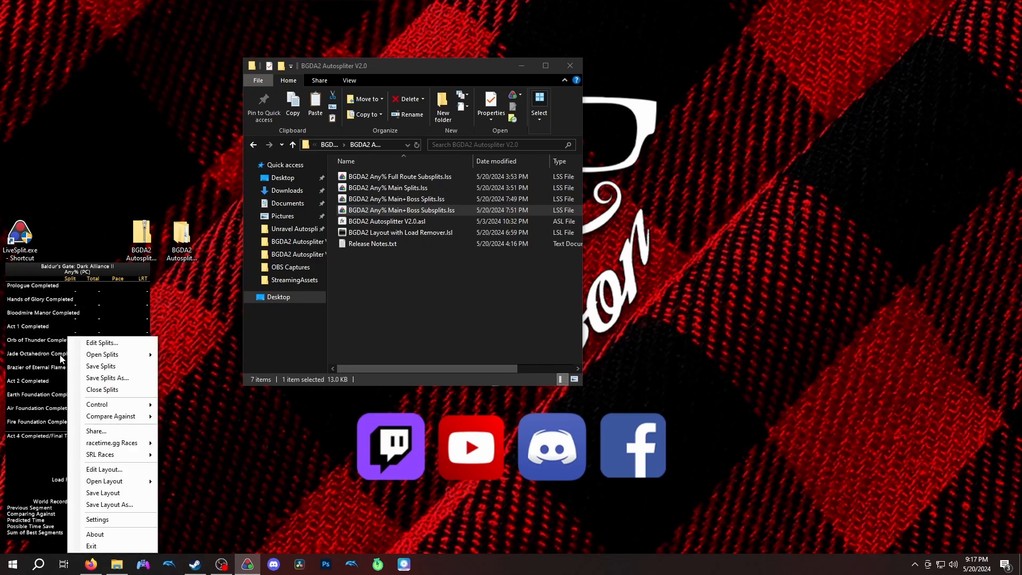
{"action": "left_click", "coordinate": [50, 352]}
{"action": "right_click", "coordinate": [50, 355]}
{"action": "left_click", "coordinate": [74, 466]}
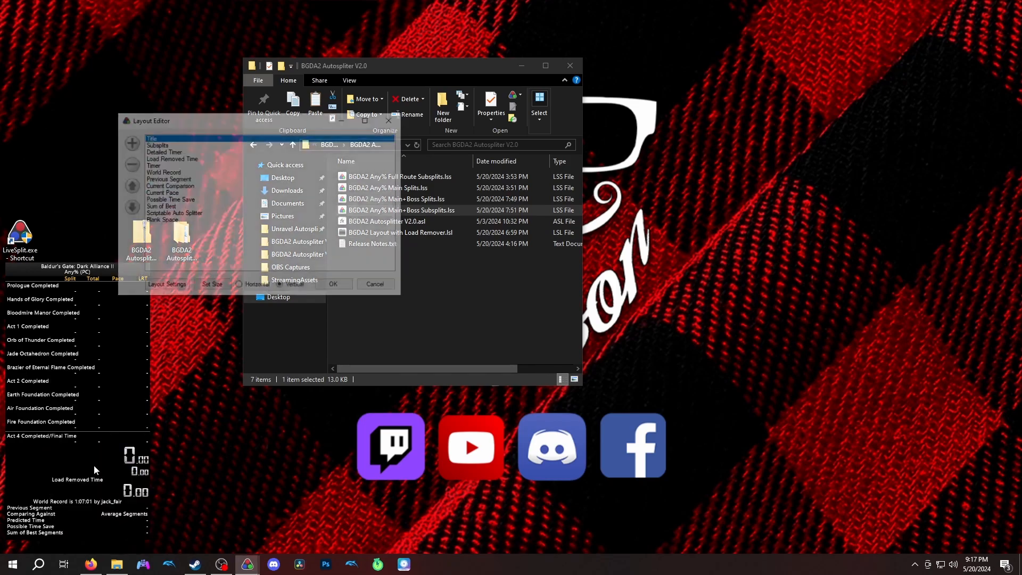
{"action": "double_click", "coordinate": [179, 214]}
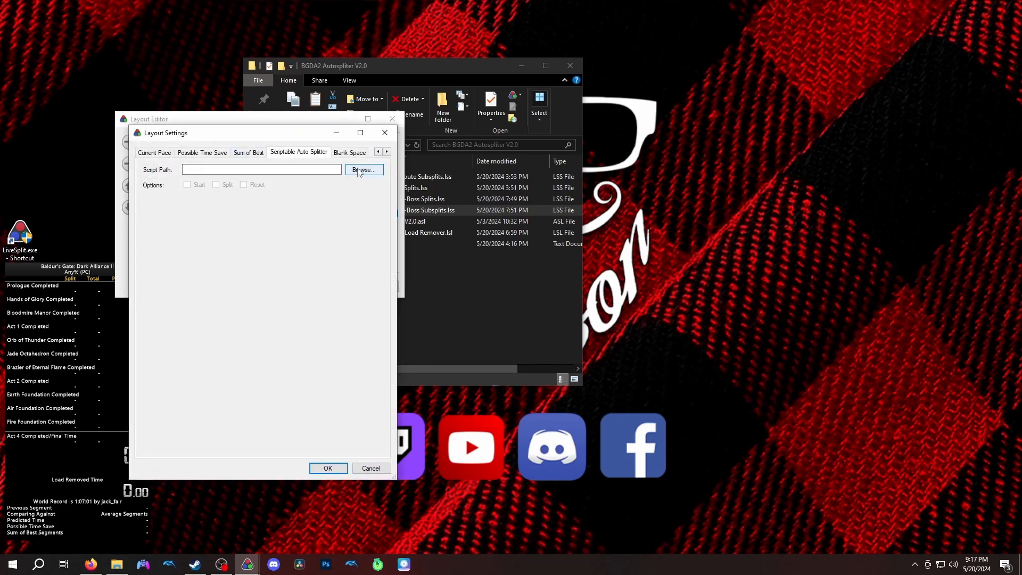
Load BGDA2 Autosplitter V2.0.asl from the desktop's inner BGDA2 Autospliter V2.0 folder as the script and agree to the Real Time timing method
{"action": "left_click", "coordinate": [358, 170]}
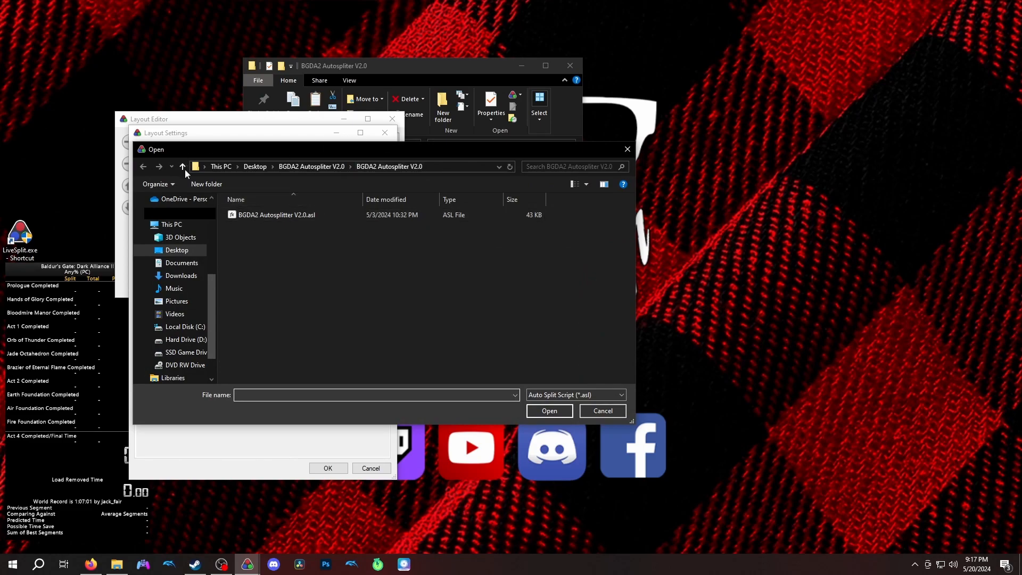
{"action": "scroll", "coordinate": [192, 239], "scroll_direction": "up", "scroll_amount": 5}
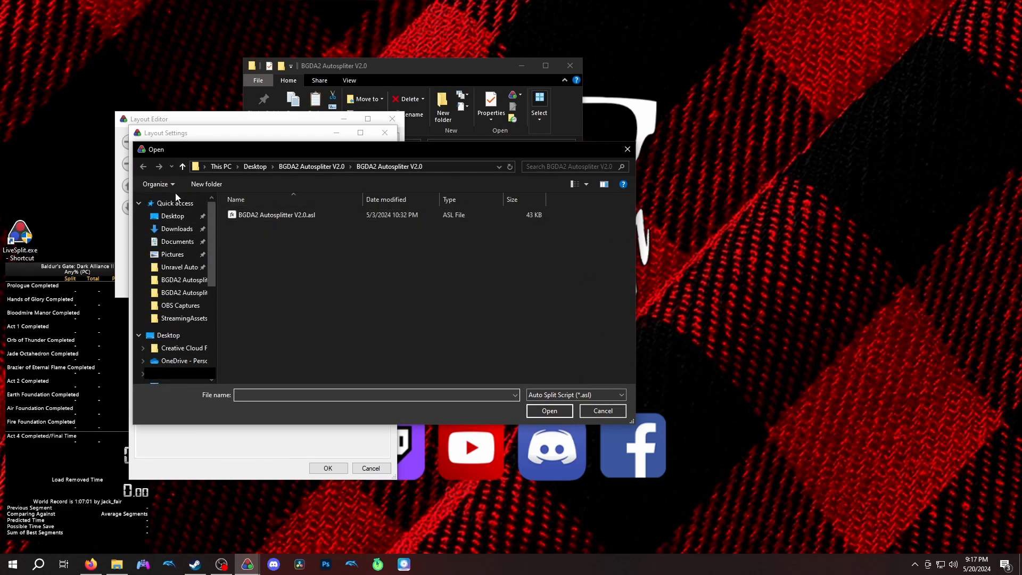
{"action": "left_click", "coordinate": [174, 216]}
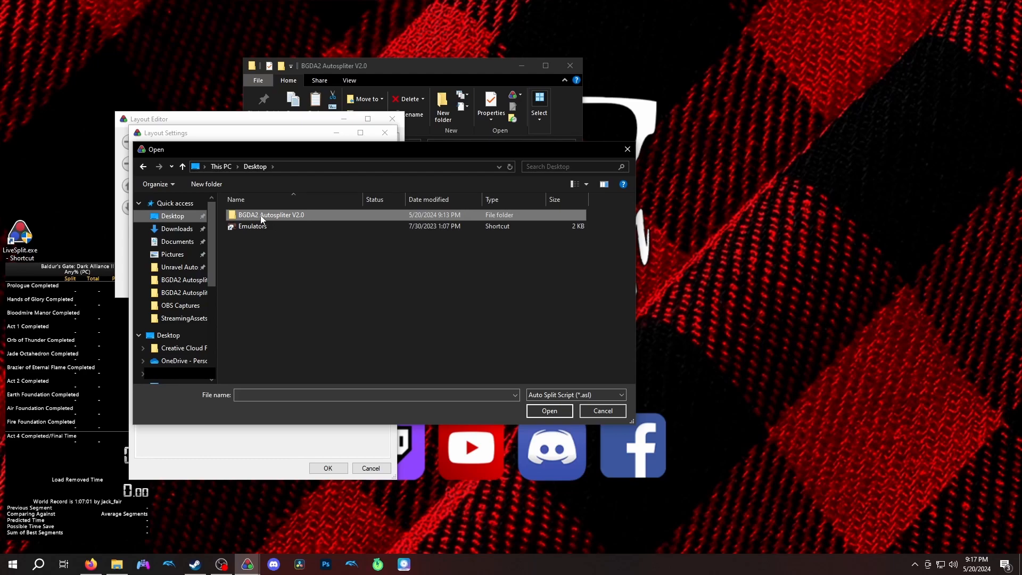
{"action": "double_click", "coordinate": [277, 215]}
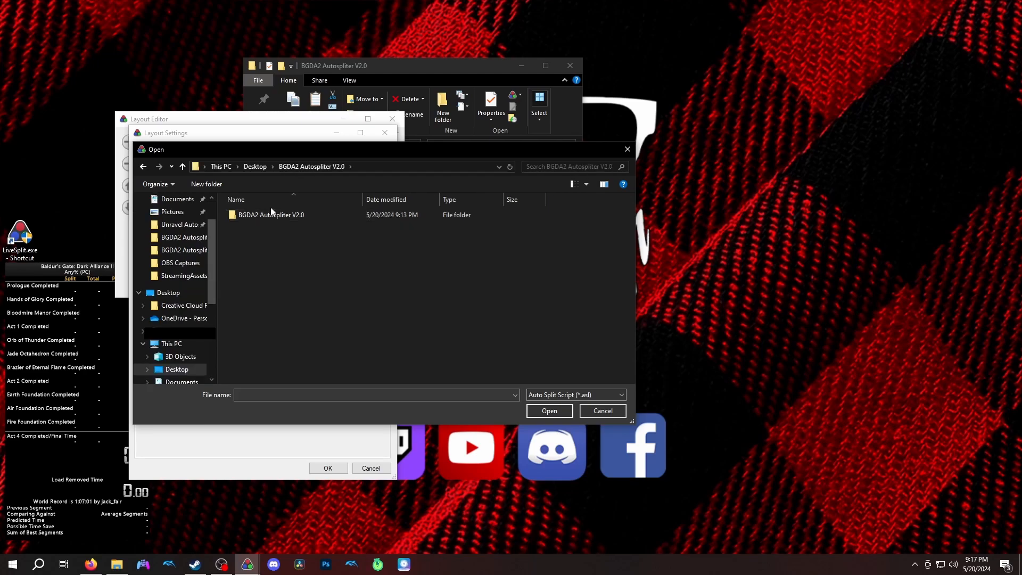
{"action": "double_click", "coordinate": [263, 216]}
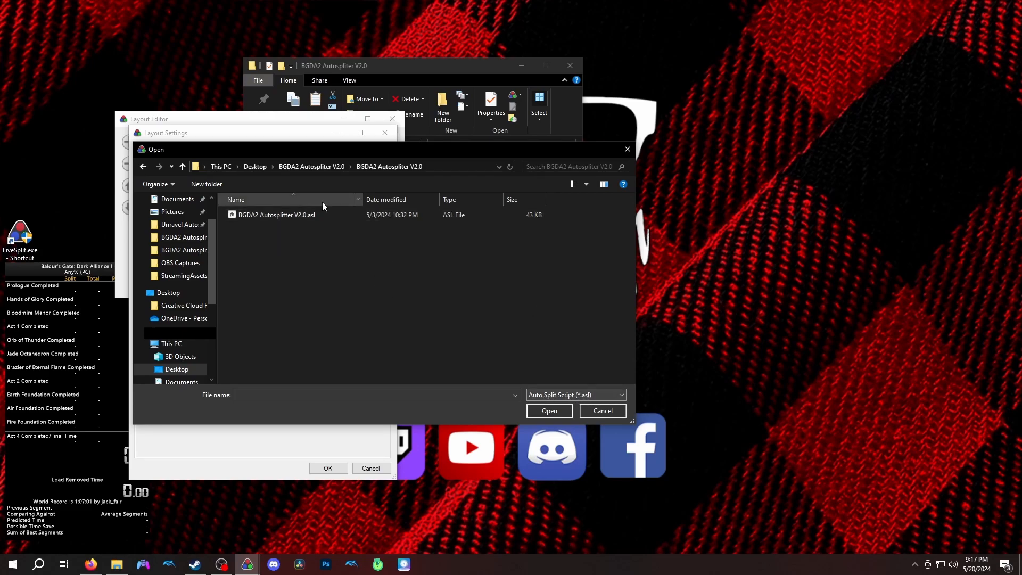
{"action": "double_click", "coordinate": [276, 218]}
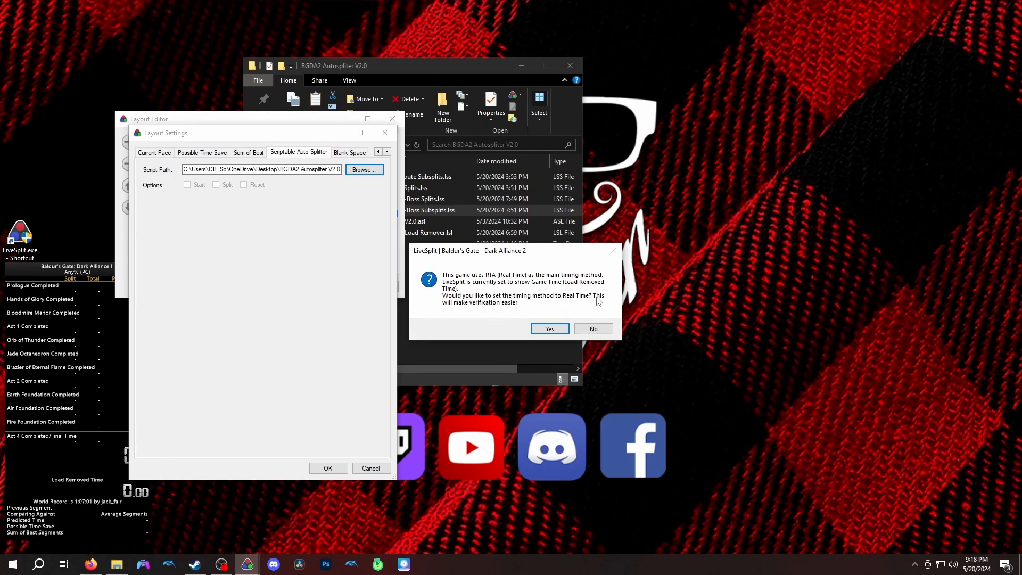
{"action": "left_click", "coordinate": [548, 329]}
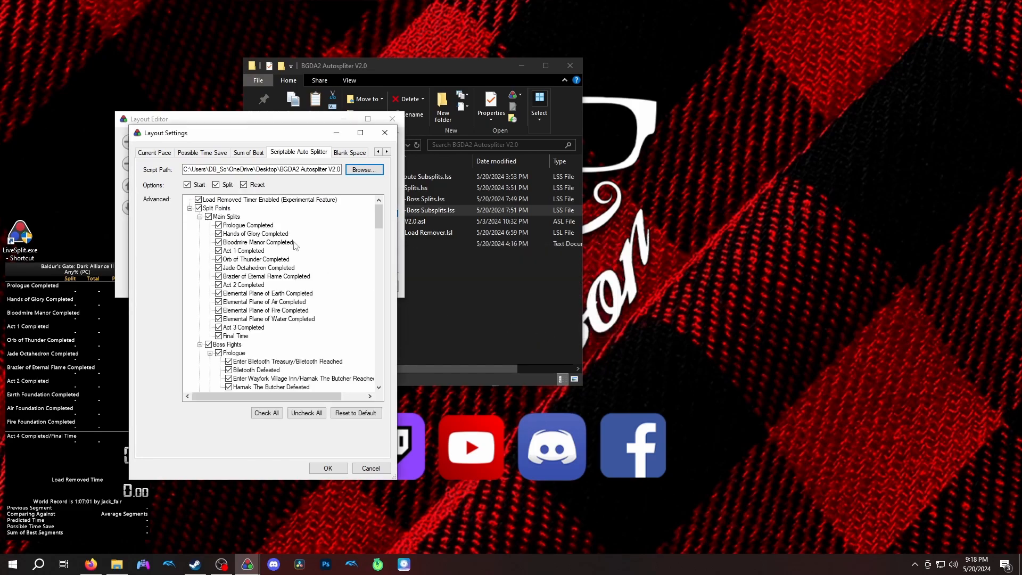
Review the auto splitter's split point options and accept both the layout settings and the layout
{"action": "scroll", "coordinate": [244, 260], "scroll_direction": "down", "scroll_amount": 6}
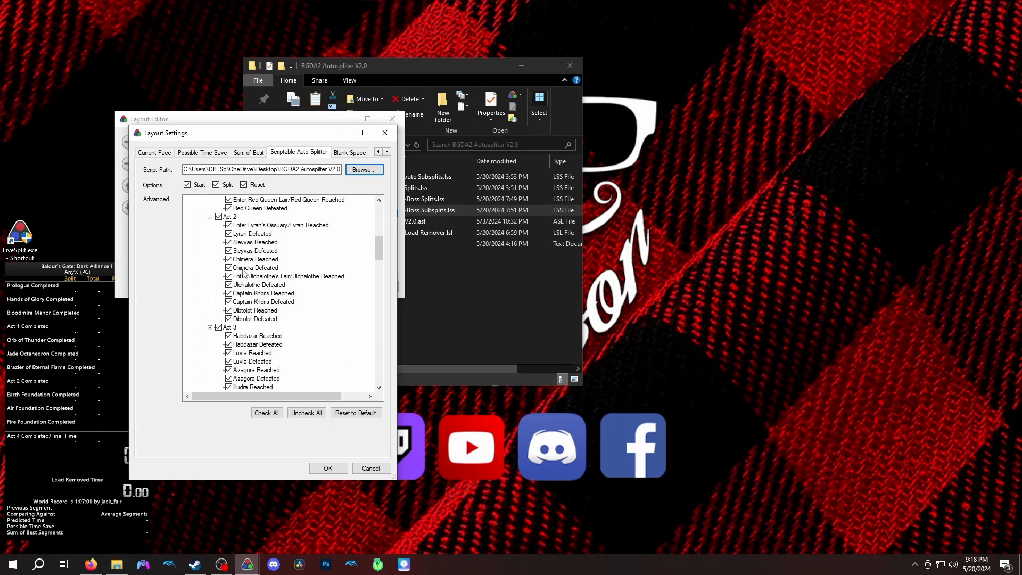
{"action": "scroll", "coordinate": [247, 269], "scroll_direction": "up", "scroll_amount": 6}
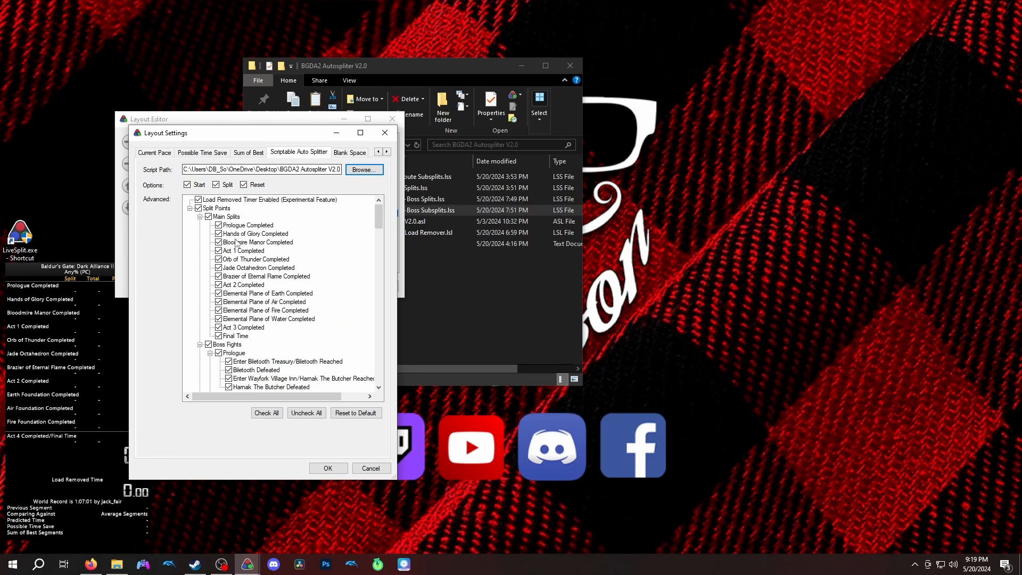
{"action": "scroll", "coordinate": [261, 282], "scroll_direction": "down", "scroll_amount": 10}
{"action": "scroll", "coordinate": [267, 289], "scroll_direction": "up", "scroll_amount": 2}
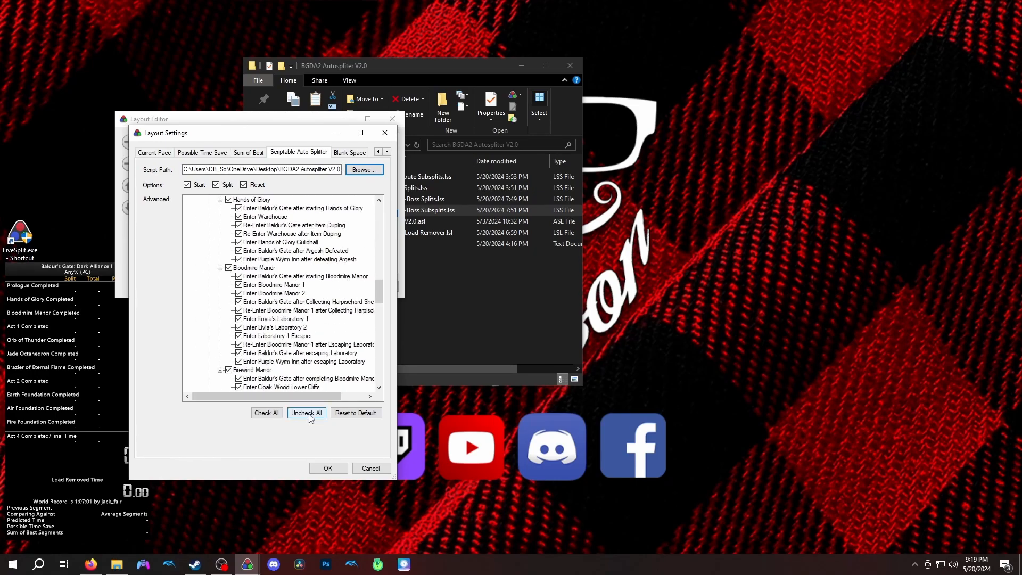
{"action": "left_click", "coordinate": [327, 468]}
{"action": "left_click", "coordinate": [335, 285]}
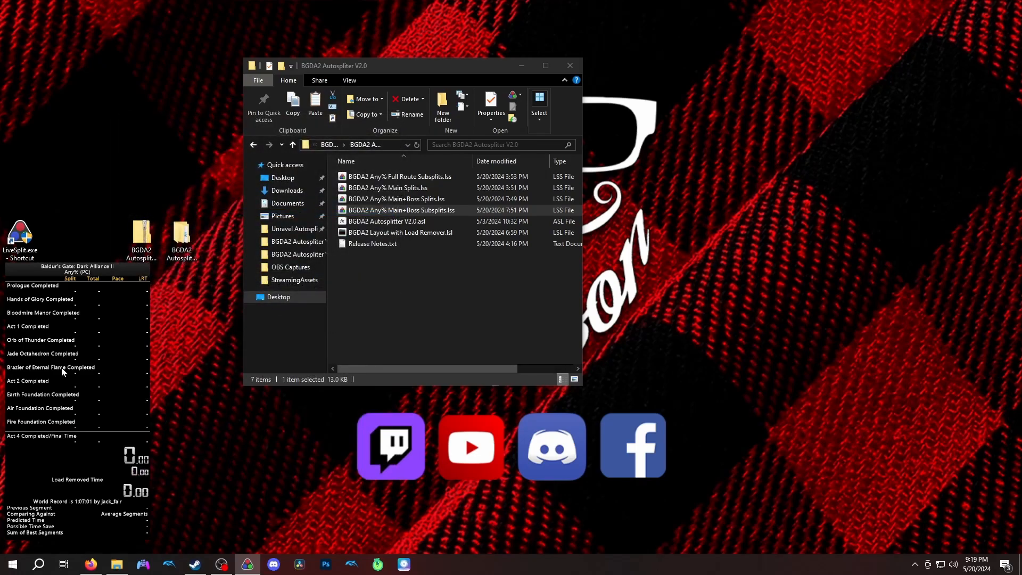
{"action": "right_click", "coordinate": [62, 337]}
{"action": "mouse_move", "coordinate": [125, 418]}
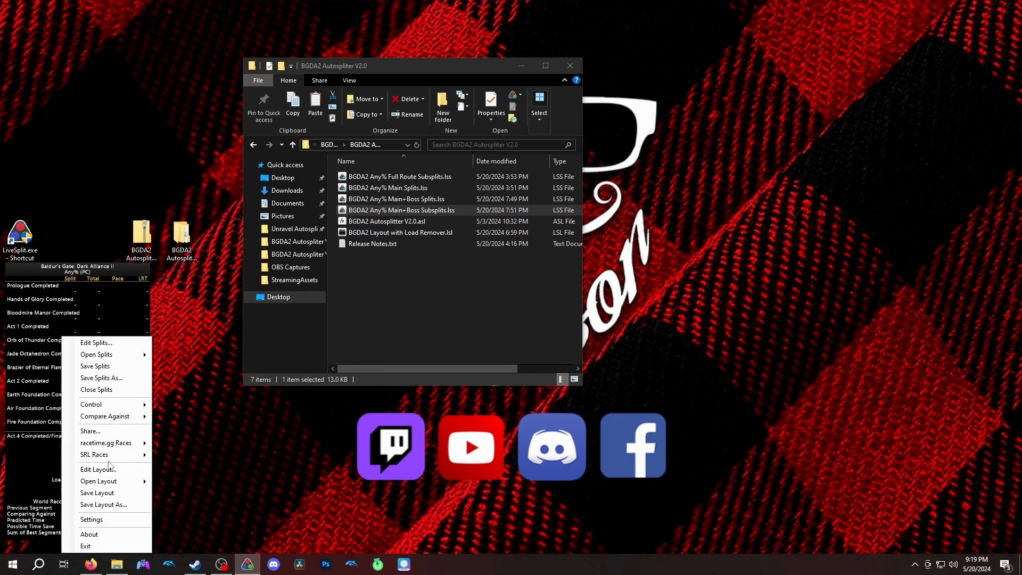
{"action": "mouse_move", "coordinate": [95, 444]}
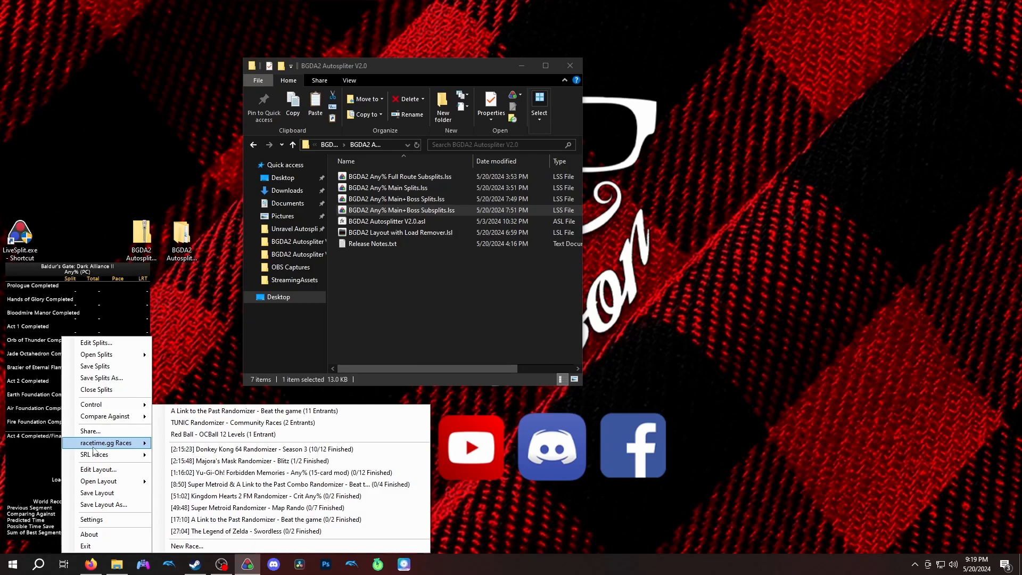
{"action": "left_click", "coordinate": [182, 240]}
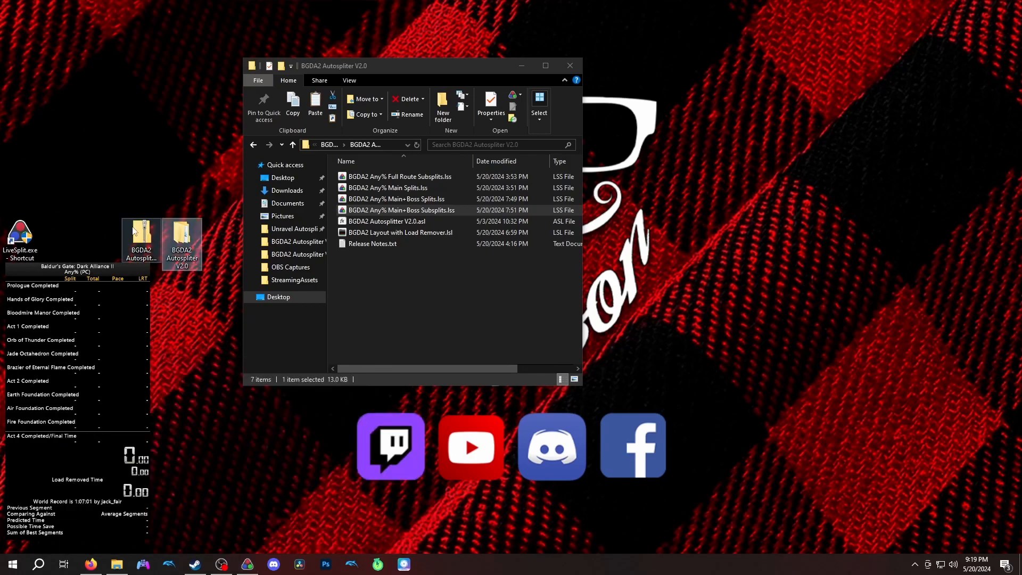
Reopen the Scriptable Auto Splitter settings through the layout editor, moving both windows away from the timer
{"action": "right_click", "coordinate": [48, 346]}
{"action": "left_click", "coordinate": [96, 470]}
{"action": "left_click_drag", "start_coordinate": [218, 134], "coordinate": [342, 178]}
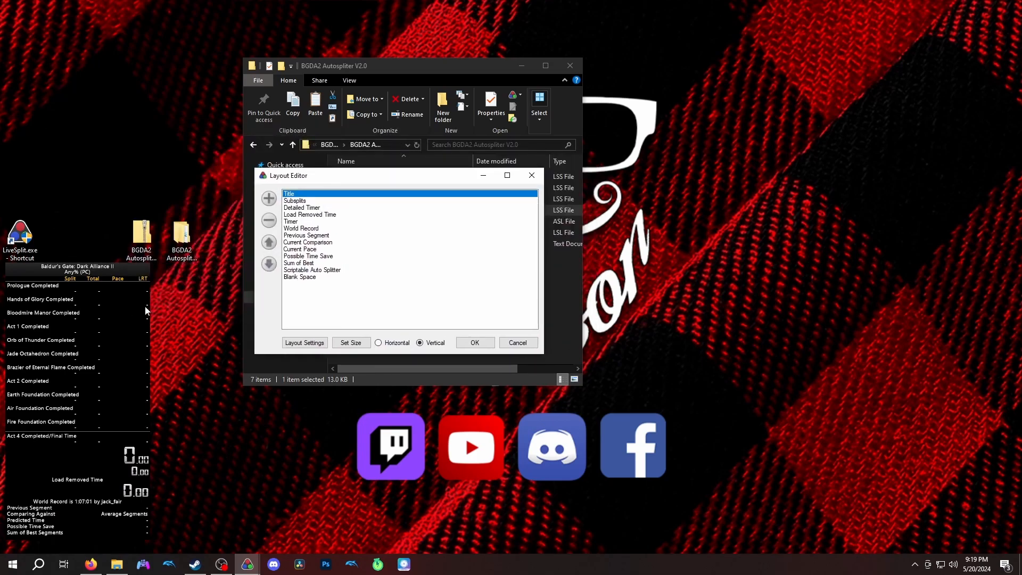
{"action": "double_click", "coordinate": [311, 270]}
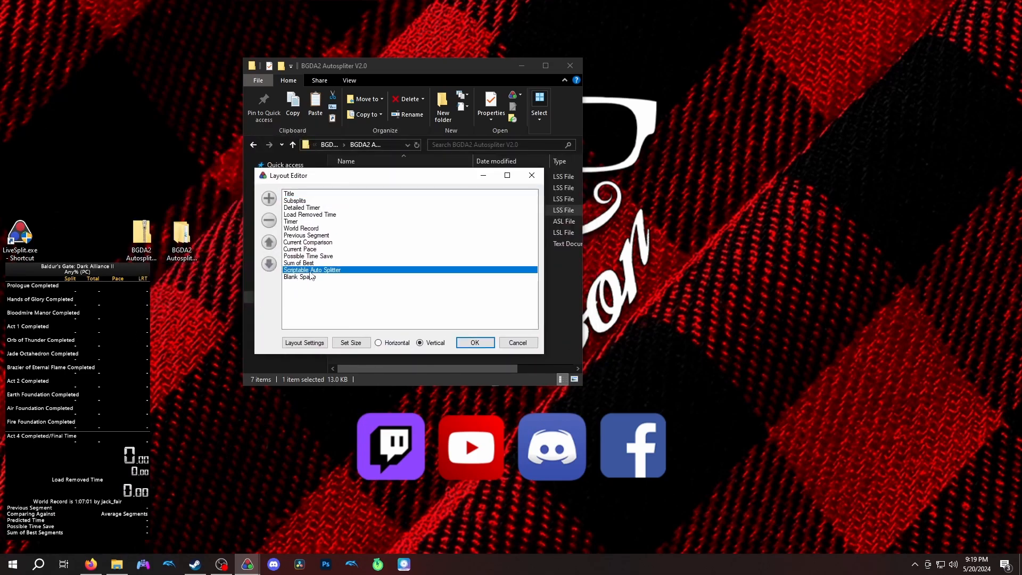
{"action": "left_click_drag", "start_coordinate": [149, 22], "coordinate": [461, 114]}
Collapse the Split Points tree and examine the Main Splits group and the Prologue entries under Boss Fights
{"action": "left_click", "coordinate": [391, 190]}
{"action": "left_click", "coordinate": [403, 191]}
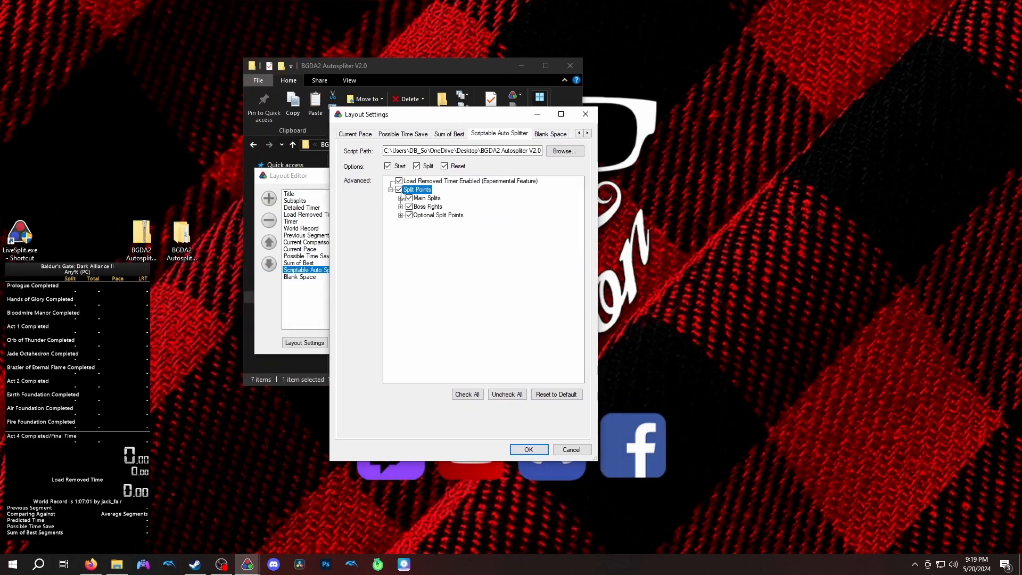
{"action": "left_click", "coordinate": [400, 198]}
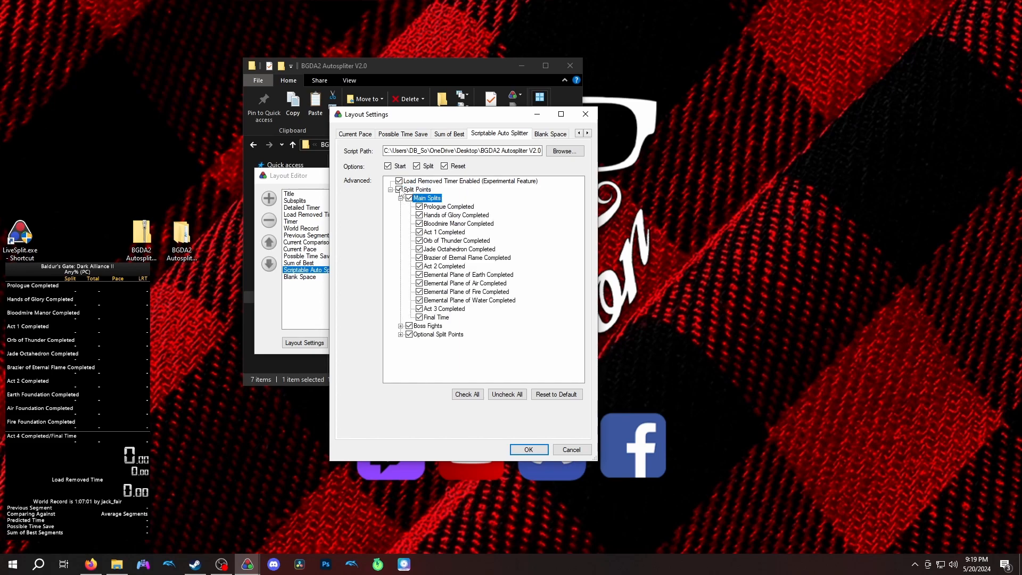
{"action": "left_click", "coordinate": [400, 198]}
{"action": "left_click", "coordinate": [400, 207]}
{"action": "left_click", "coordinate": [410, 215]}
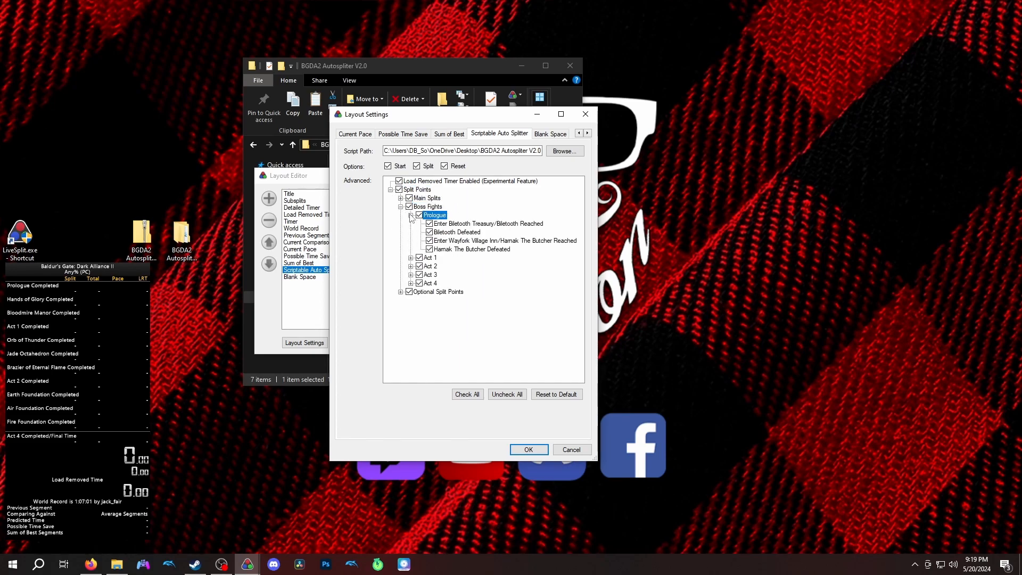
{"action": "left_click", "coordinate": [390, 190]}
{"action": "left_click", "coordinate": [390, 189]}
{"action": "left_click", "coordinate": [400, 207]}
{"action": "left_click", "coordinate": [400, 198]}
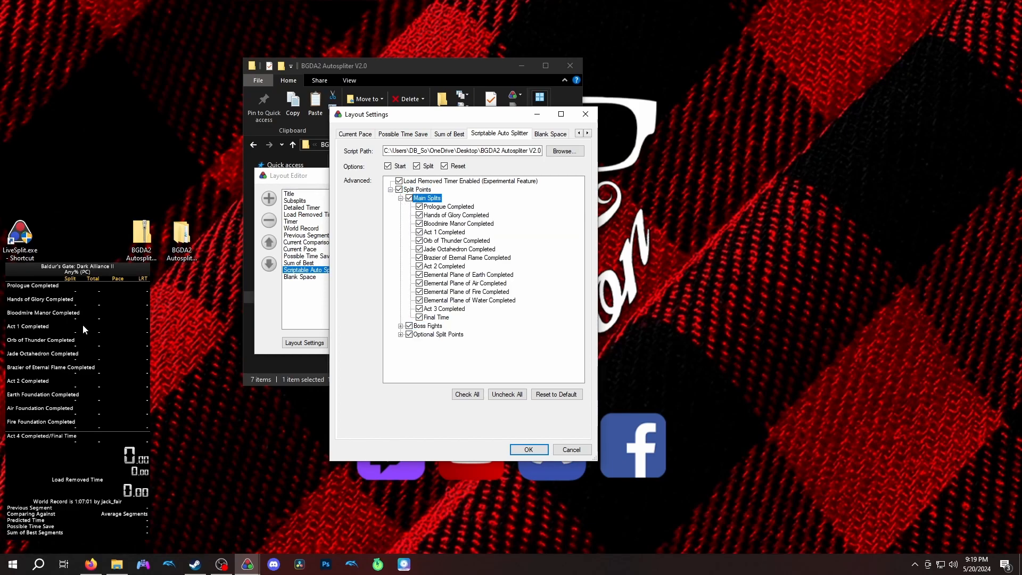
{"action": "left_click", "coordinate": [400, 198]}
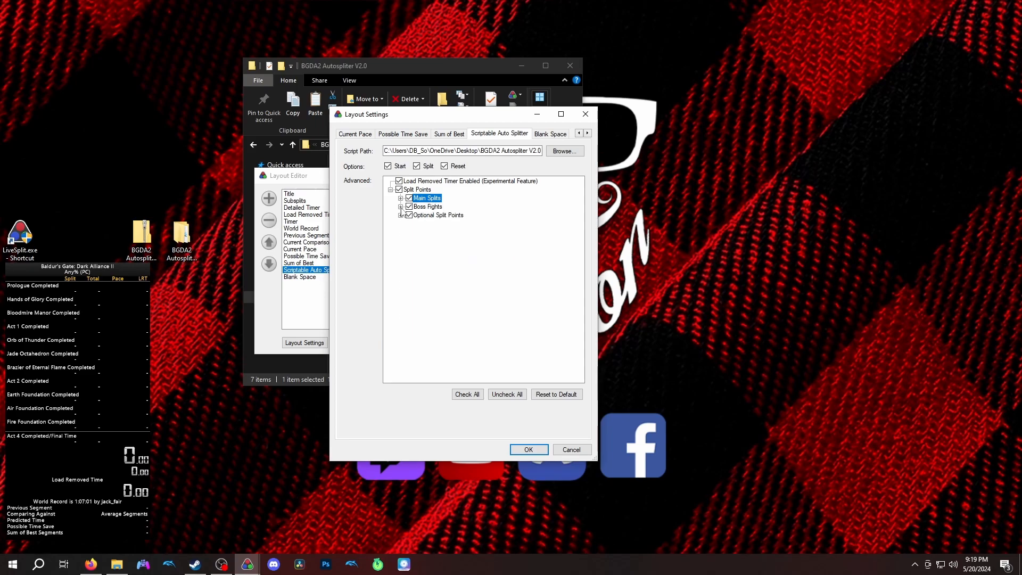
Examine the Prologue, Act 1 and Act 2 entries under Boss Fights and collapse the group
{"action": "left_click", "coordinate": [400, 206]}
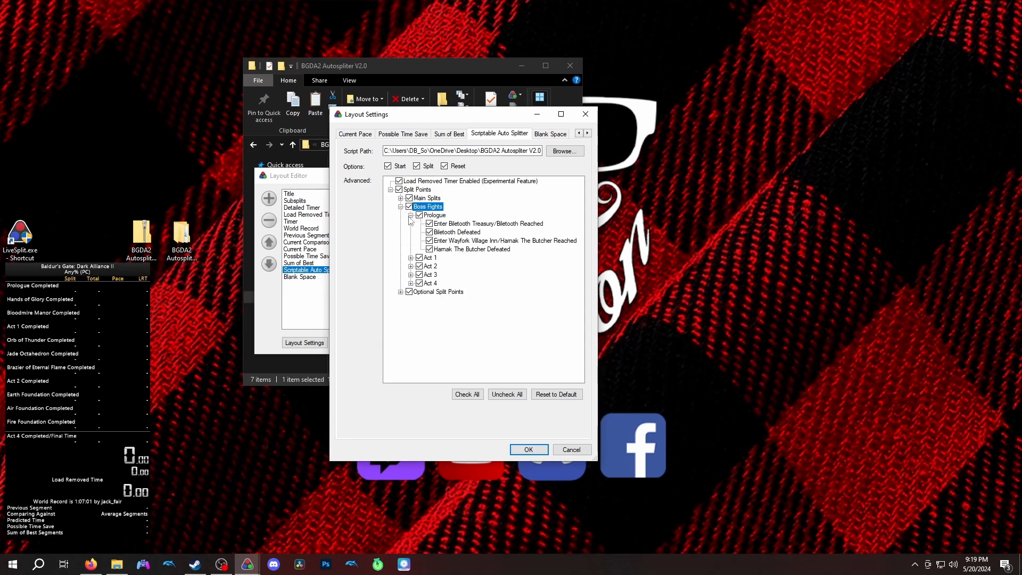
{"action": "left_click", "coordinate": [411, 215]}
{"action": "left_click", "coordinate": [410, 215]}
{"action": "left_click", "coordinate": [411, 258]}
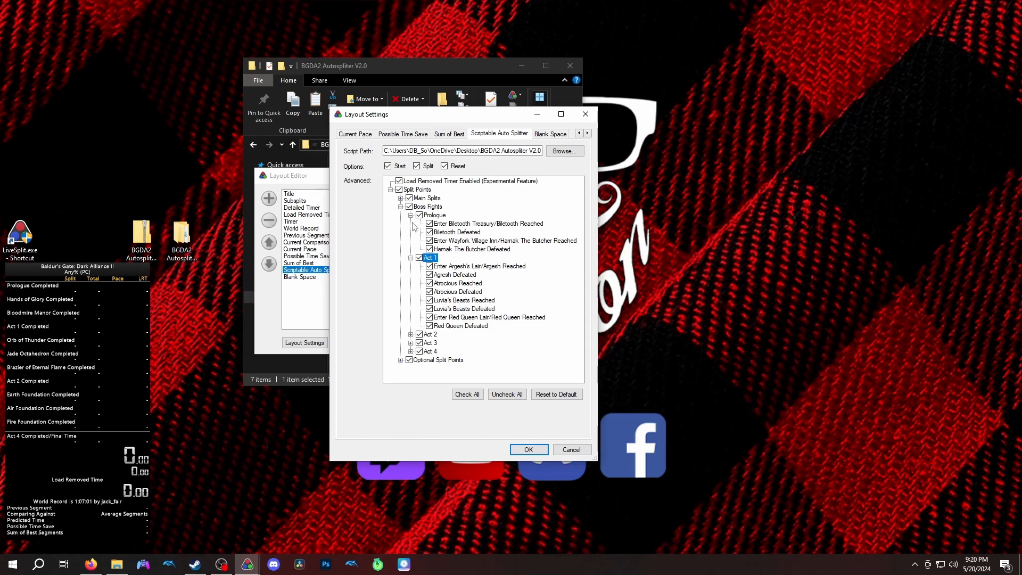
{"action": "scroll", "coordinate": [411, 336], "scroll_direction": "down", "scroll_amount": 4}
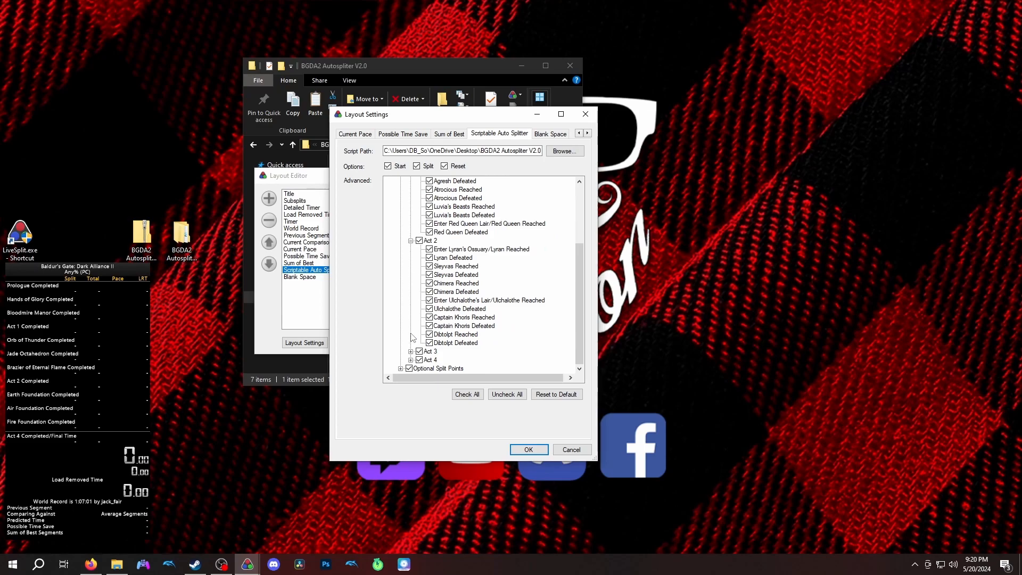
{"action": "scroll", "coordinate": [414, 349], "scroll_direction": "up", "scroll_amount": 5}
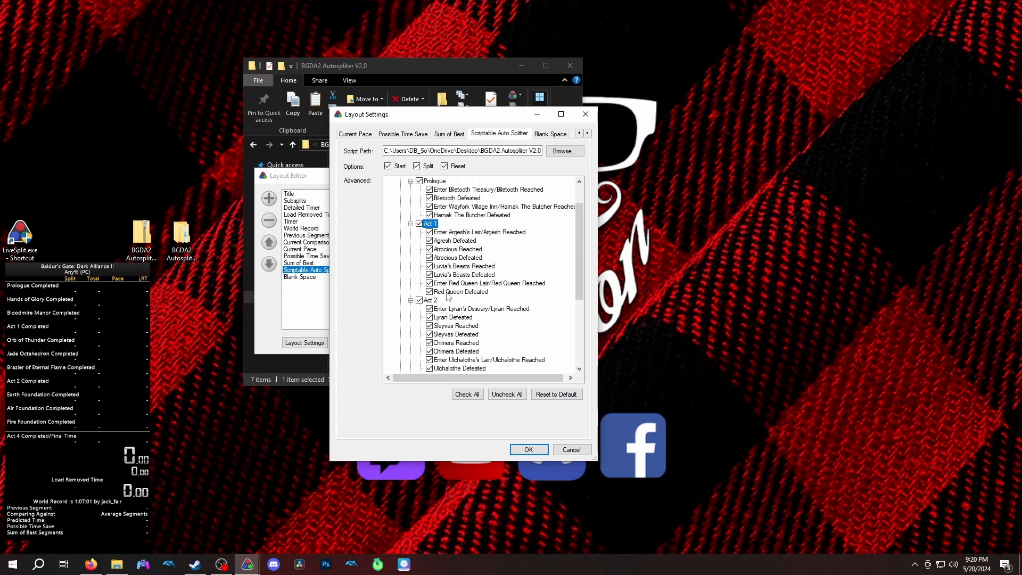
{"action": "scroll", "coordinate": [451, 297], "scroll_direction": "up", "scroll_amount": 2}
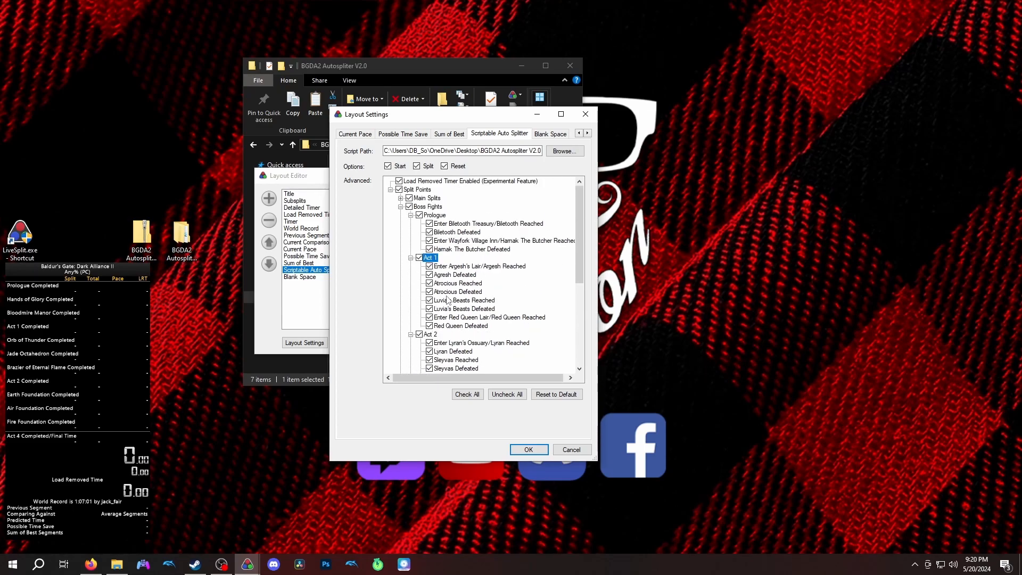
{"action": "left_click", "coordinate": [400, 207]}
Examine the Prologue and Act 1 entries under Optional Split Points, including Hands of Glory and Bloodmire Manor, and collapse the group
{"action": "left_click", "coordinate": [400, 216]}
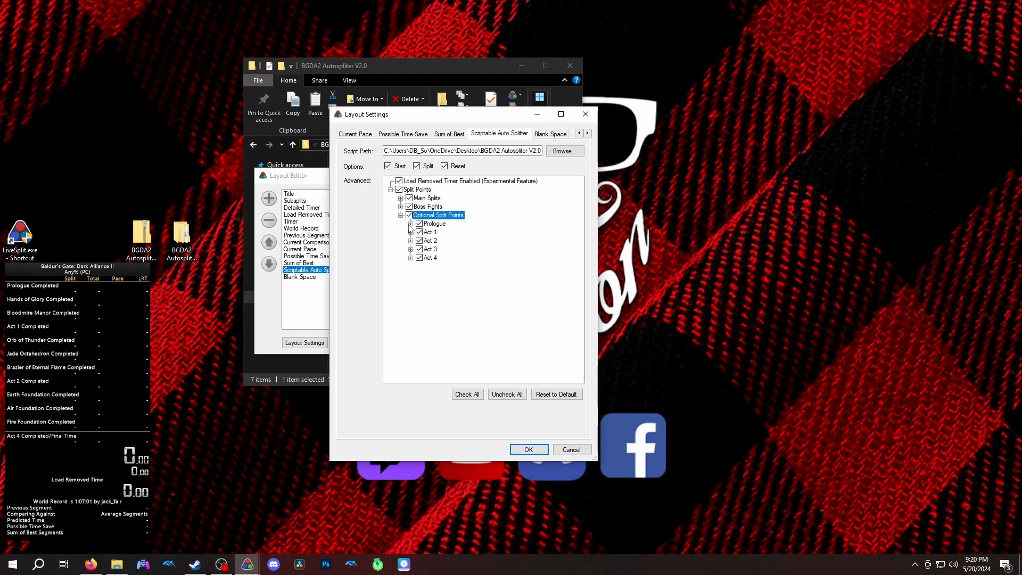
{"action": "left_click", "coordinate": [410, 224]}
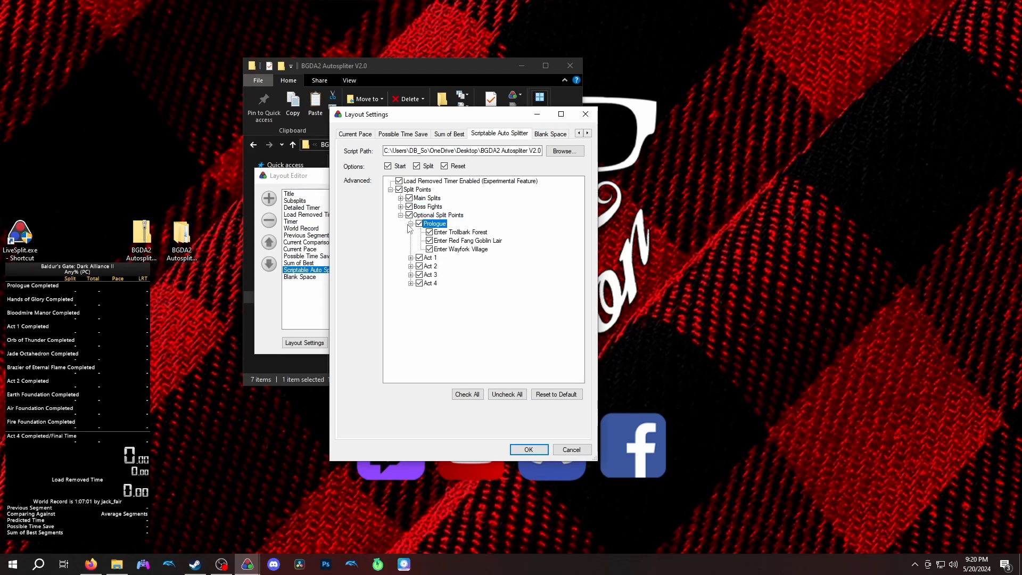
{"action": "left_click", "coordinate": [410, 224]}
{"action": "left_click", "coordinate": [410, 233]}
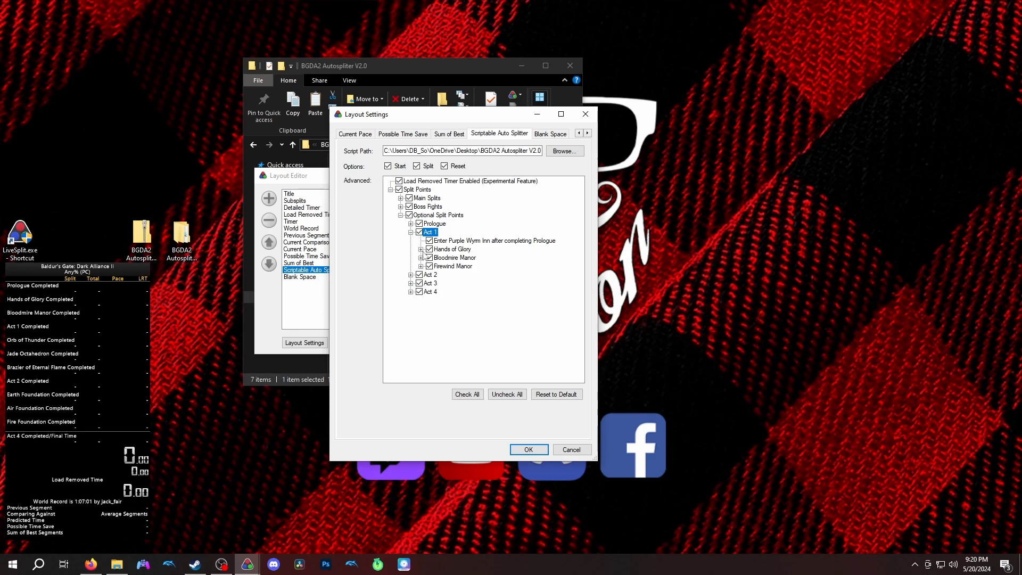
{"action": "left_click", "coordinate": [421, 249]}
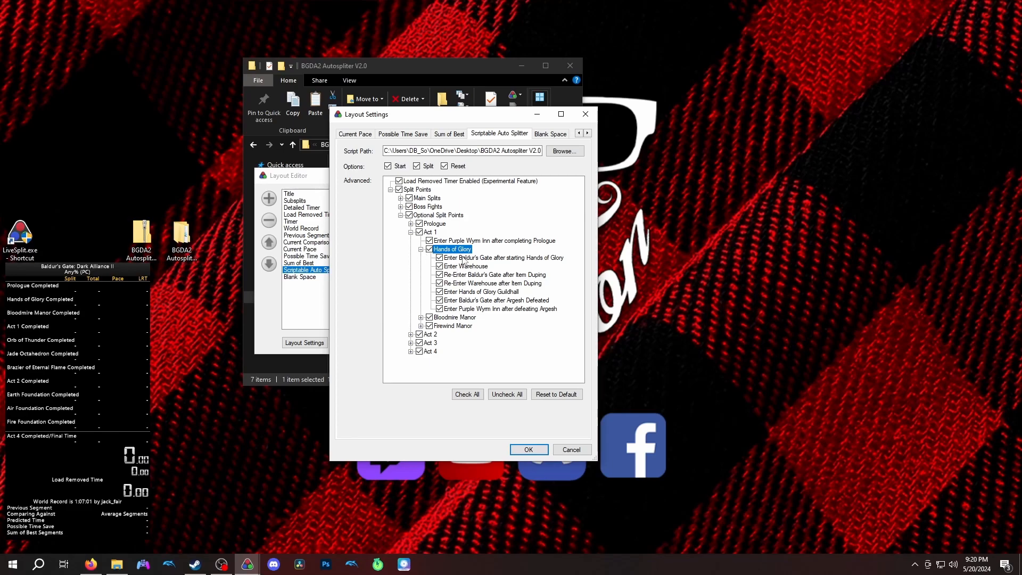
{"action": "left_click", "coordinate": [421, 317]}
{"action": "scroll", "coordinate": [461, 324], "scroll_direction": "down", "scroll_amount": 2}
{"action": "scroll", "coordinate": [457, 320], "scroll_direction": "up", "scroll_amount": 3}
{"action": "left_click", "coordinate": [410, 232]}
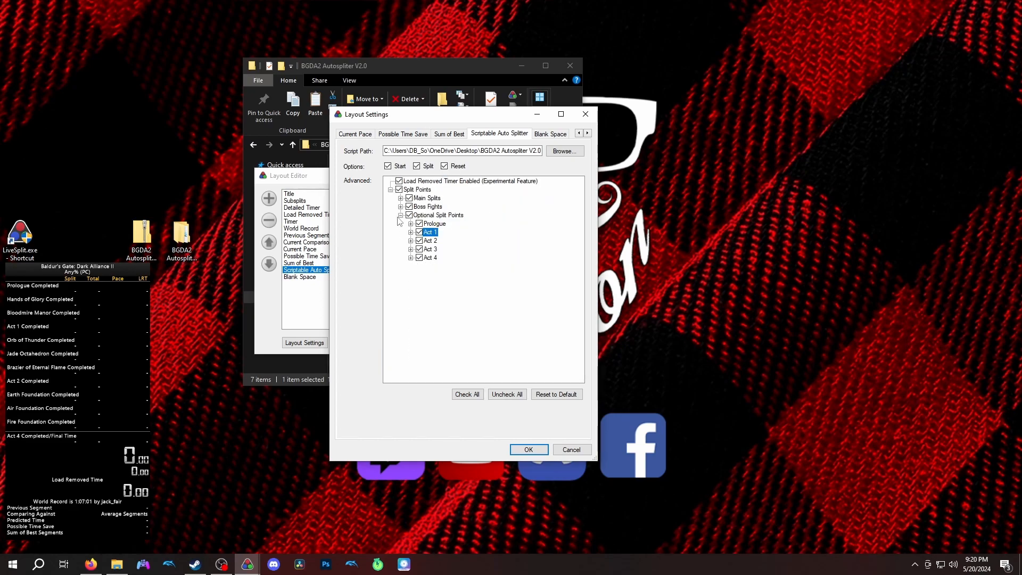
{"action": "left_click", "coordinate": [400, 215]}
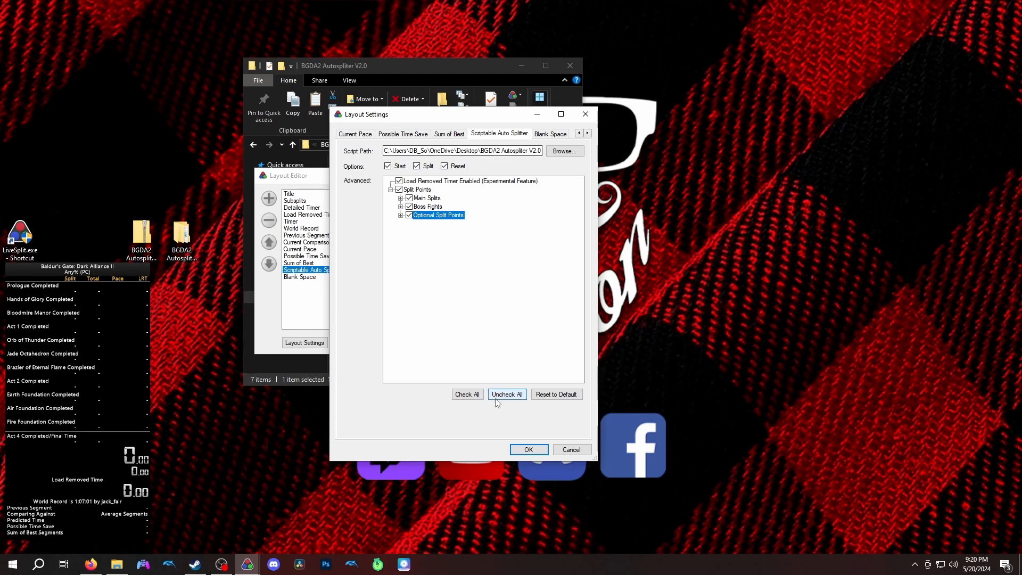
Accept both the layout settings and the layout, and select BGDA2 Any% Main Splits.lss in the autosplitter folder
{"action": "left_click", "coordinate": [528, 450]}
{"action": "left_click", "coordinate": [474, 342]}
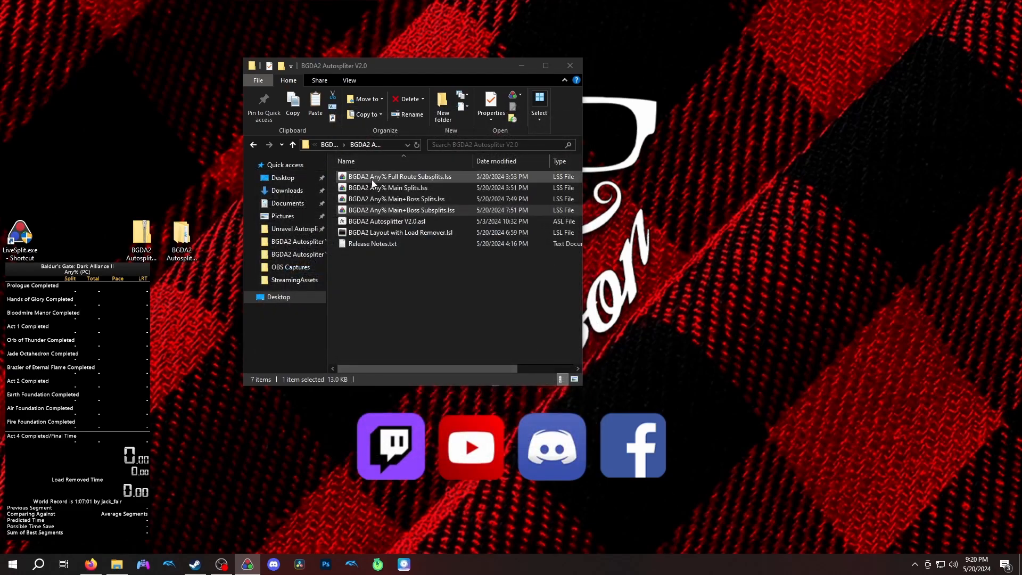
{"action": "left_click", "coordinate": [398, 189]}
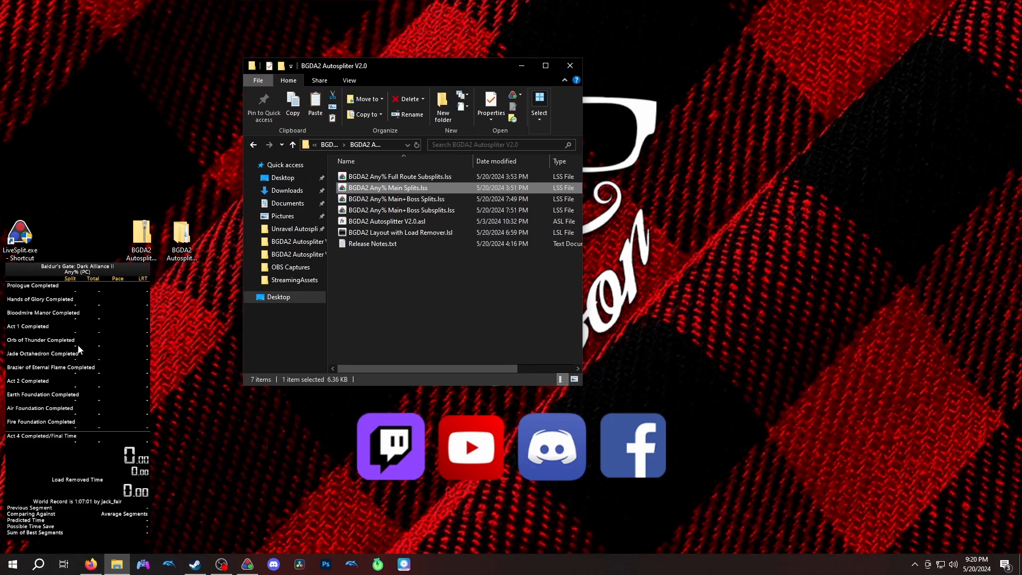
Reopen the Scriptable Auto Splitter settings through the layout editor and disable the Boss Fights and Optional Split Points groups
{"action": "right_click", "coordinate": [62, 353]}
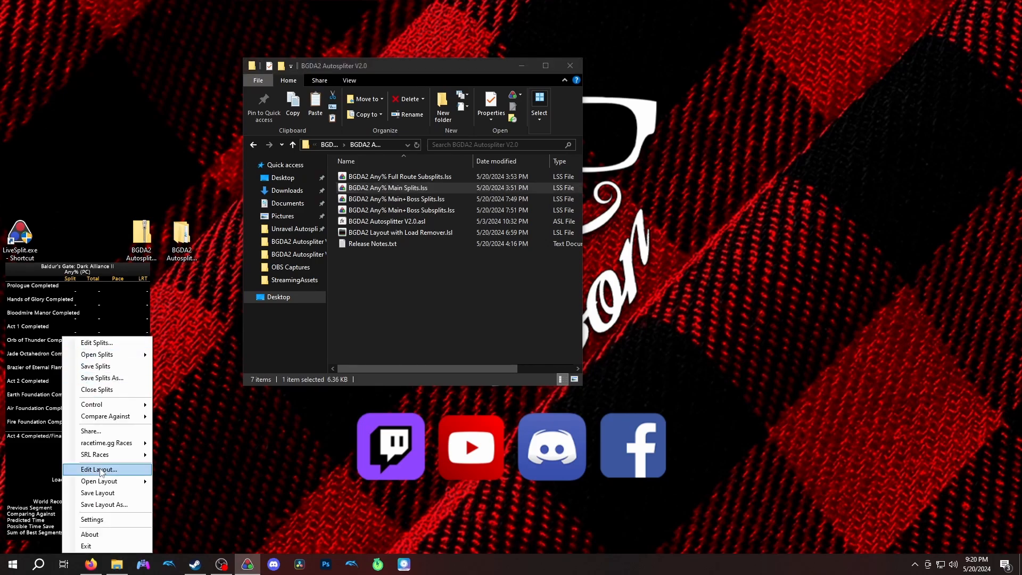
{"action": "left_click", "coordinate": [100, 468]}
{"action": "left_click_drag", "start_coordinate": [178, 39], "coordinate": [393, 104]}
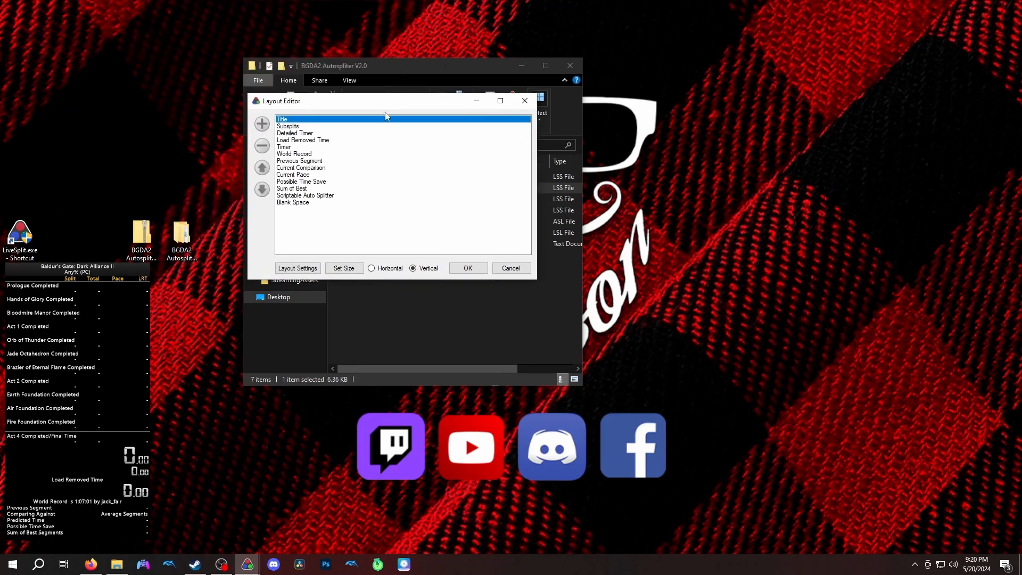
{"action": "double_click", "coordinate": [313, 195]}
{"action": "left_click_drag", "start_coordinate": [177, 55], "coordinate": [395, 80]}
{"action": "left_click", "coordinate": [342, 167]}
{"action": "left_click", "coordinate": [342, 175]}
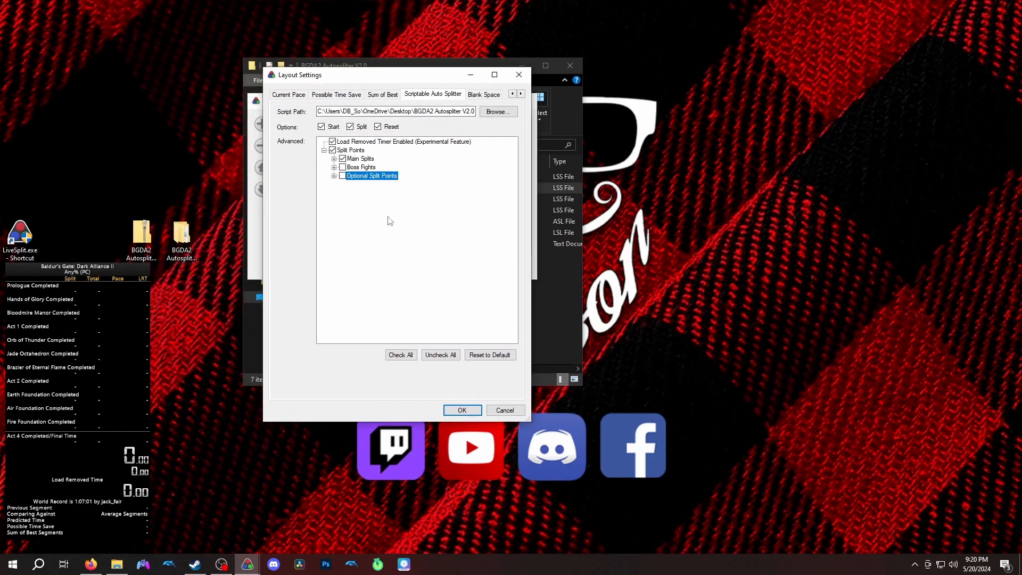
Check the Prologue entries under the disabled Boss Fights group, collapse it, and accept both the layout settings and the layout
{"action": "left_click", "coordinate": [334, 168]}
{"action": "right_click", "coordinate": [332, 168]}
{"action": "left_click", "coordinate": [317, 168]}
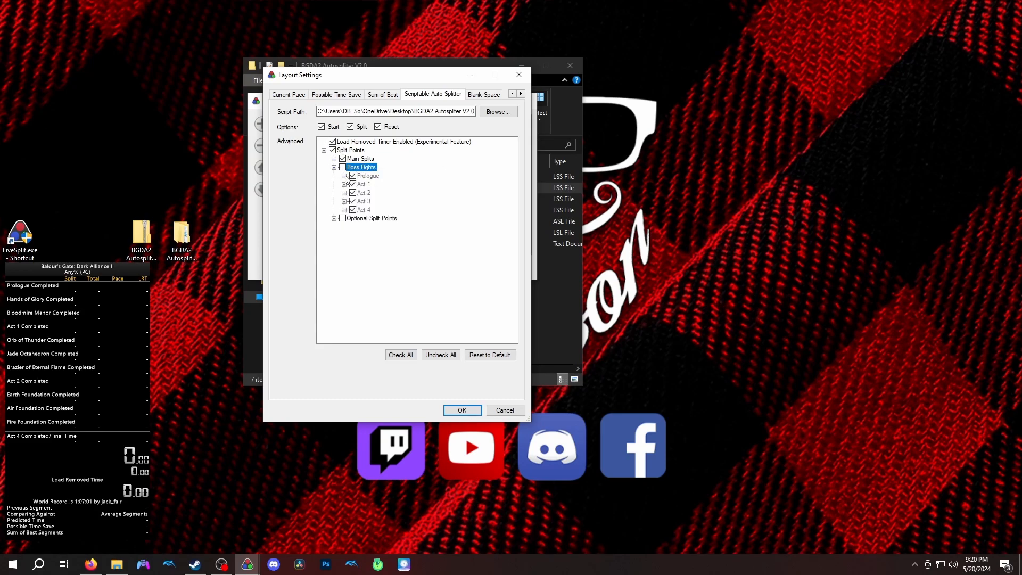
{"action": "left_click", "coordinate": [344, 176]}
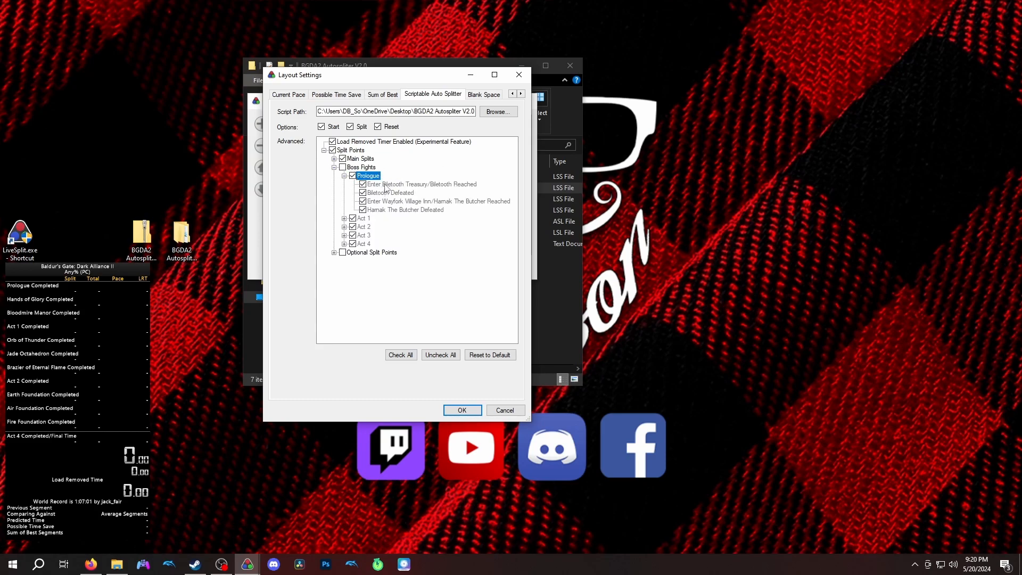
{"action": "left_click", "coordinate": [345, 176]}
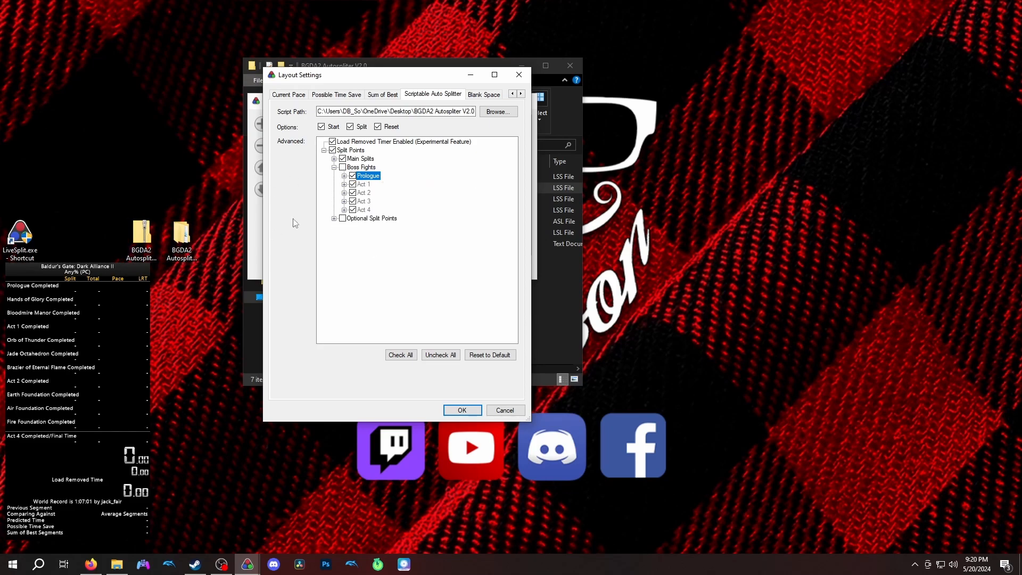
{"action": "left_click", "coordinate": [335, 168]}
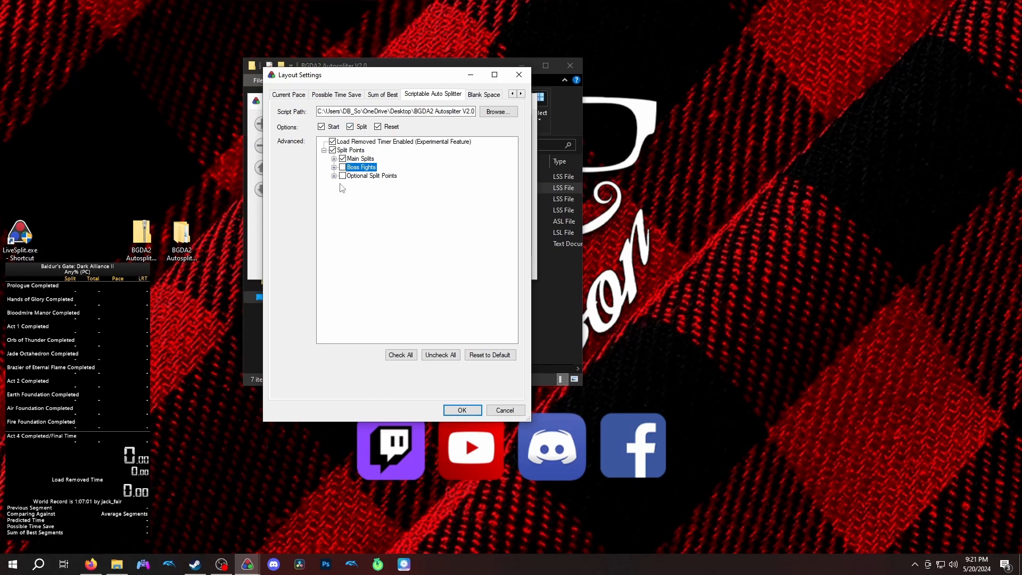
{"action": "left_click", "coordinate": [462, 410]}
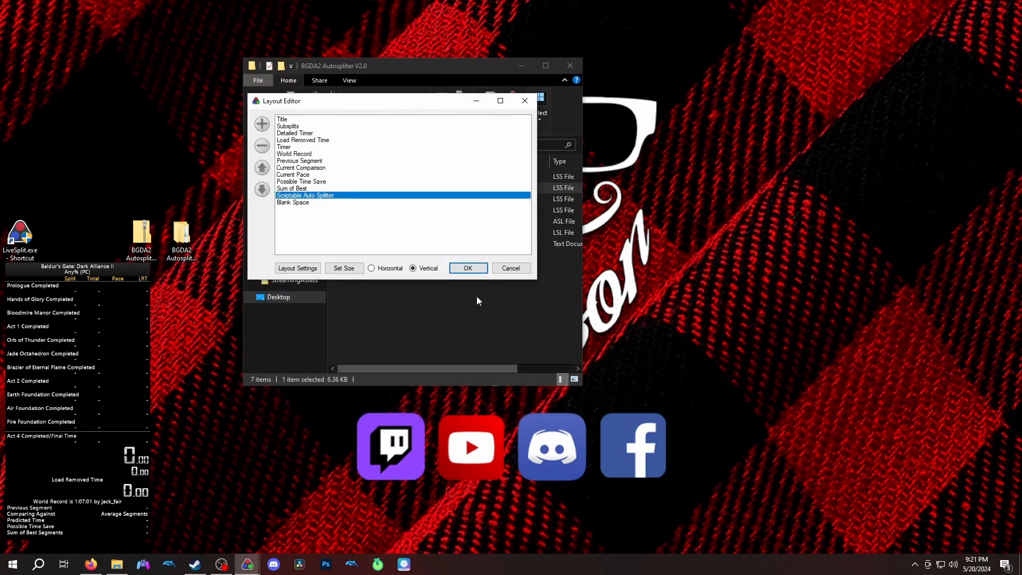
{"action": "left_click", "coordinate": [468, 268]}
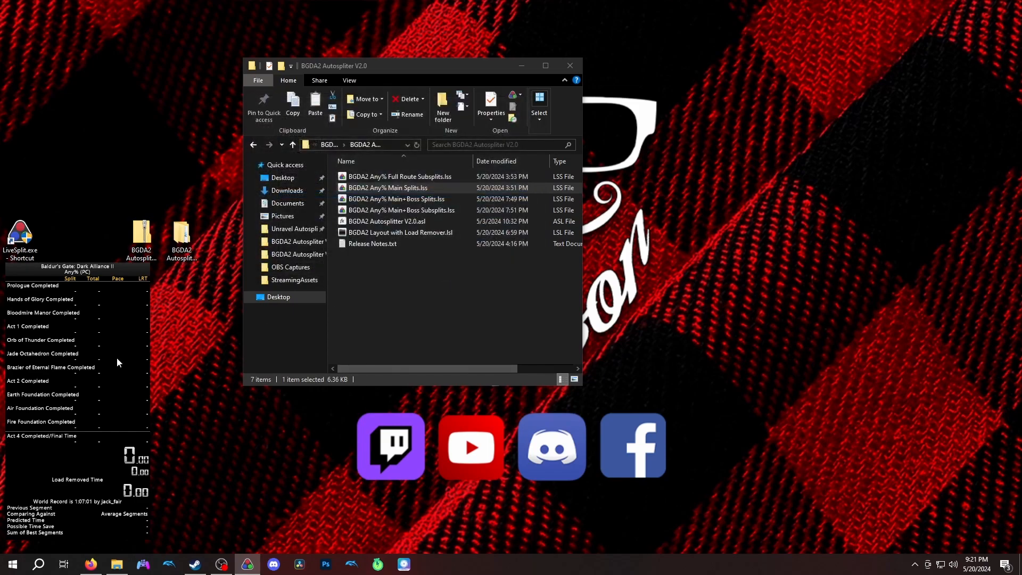
Set the timer's comparison to Latest Run
{"action": "right_click", "coordinate": [80, 333]}
{"action": "mouse_move", "coordinate": [149, 413]}
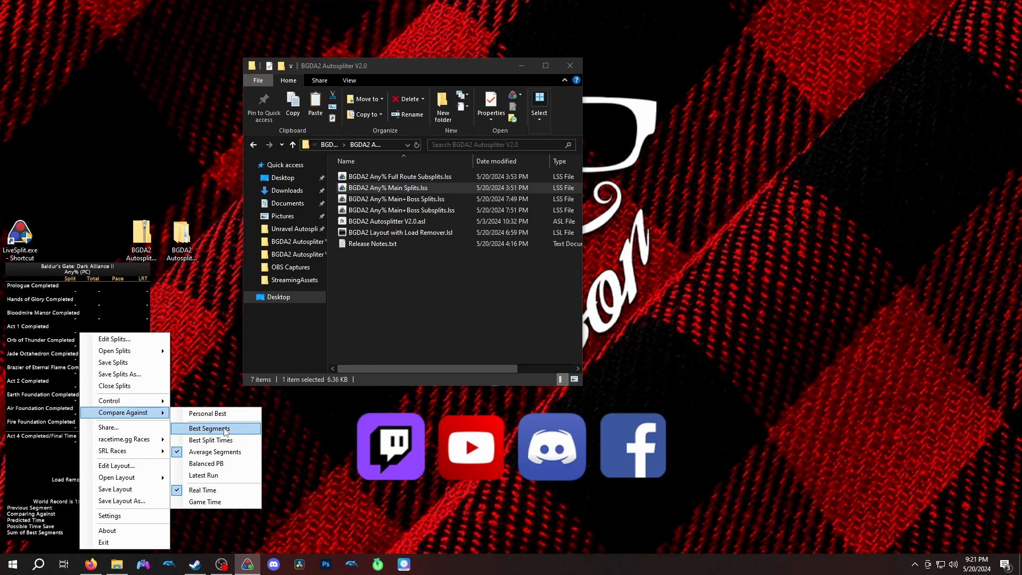
{"action": "left_click", "coordinate": [220, 474]}
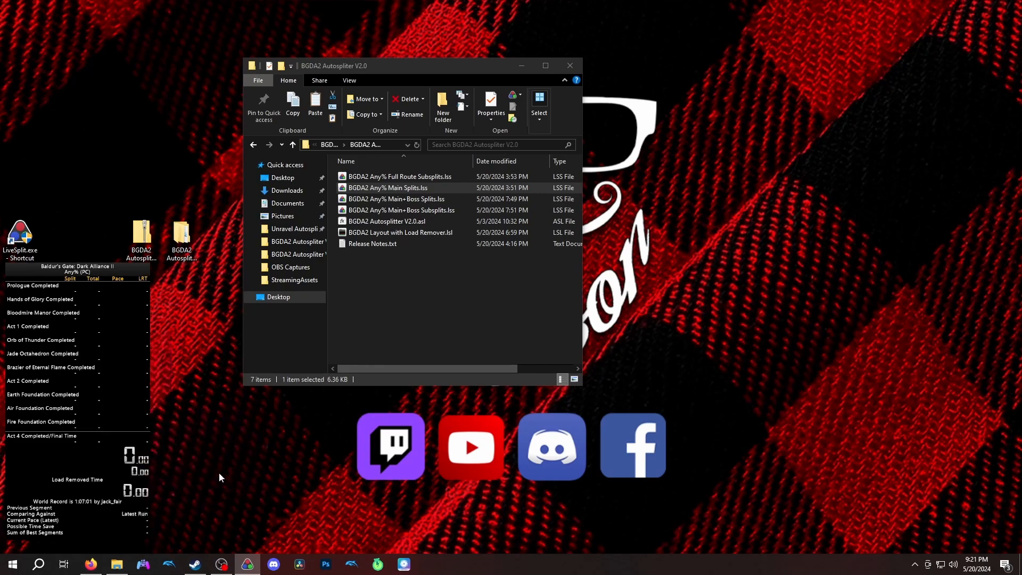
Load the splits file BGDA2 Any% Main+Boss Splits.lss from the inner BGDA2 Autospliter V2.0 folder
{"action": "right_click", "coordinate": [108, 339]}
{"action": "mouse_move", "coordinate": [137, 355]}
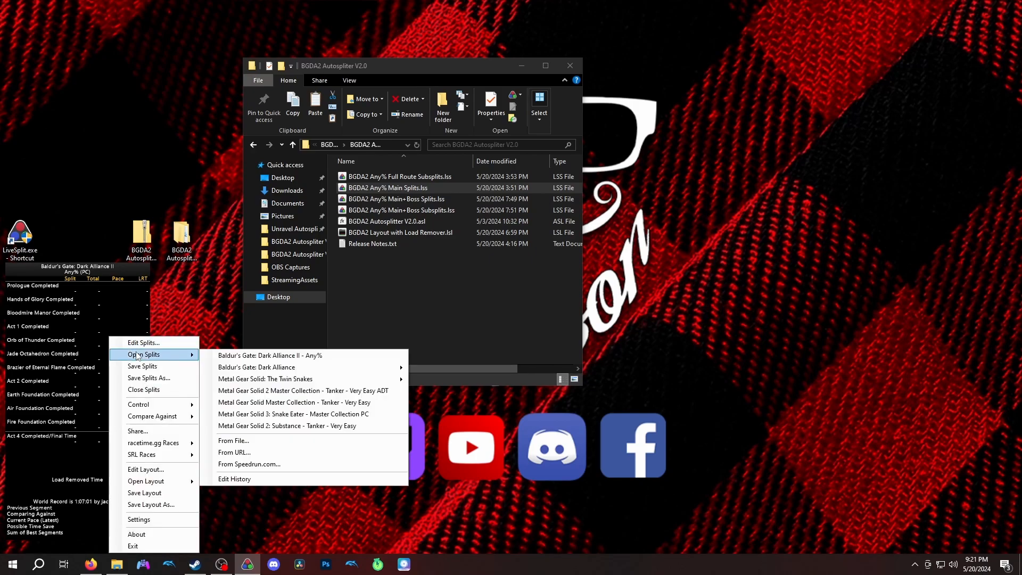
{"action": "left_click", "coordinate": [235, 441]}
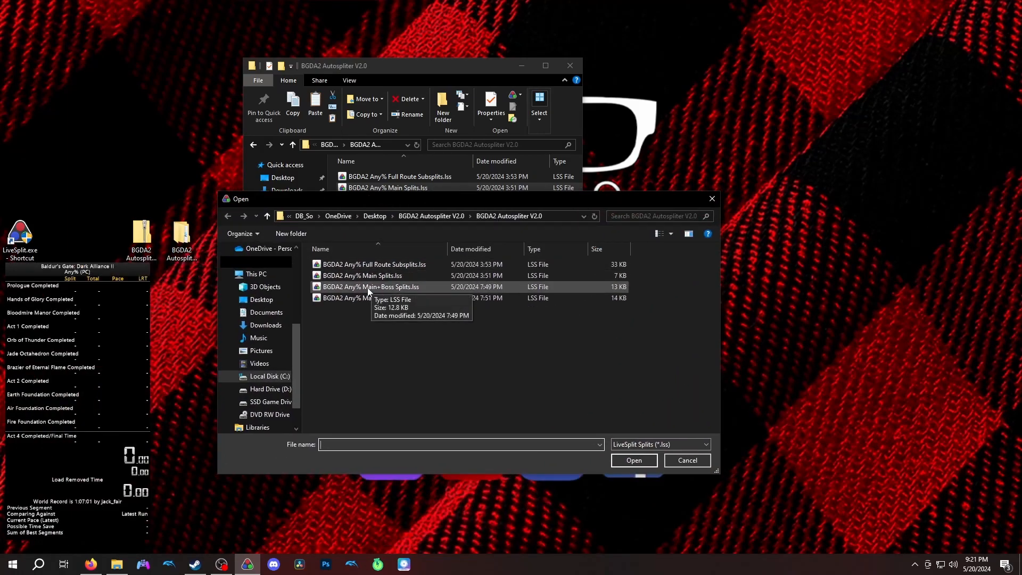
{"action": "double_click", "coordinate": [368, 288]}
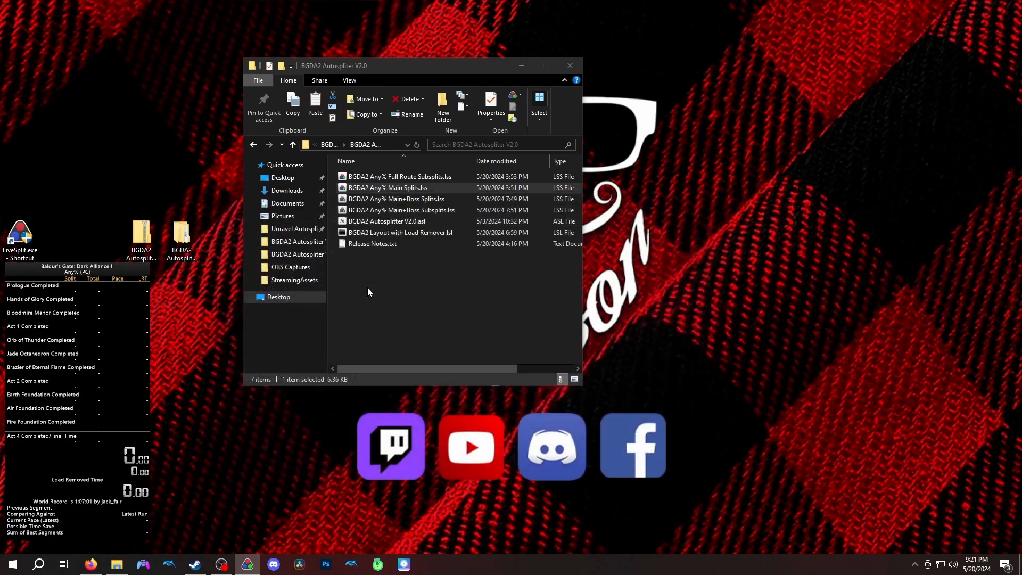
Look through the loaded main and boss splits in the timer, from the Prologue bosses to the Nightwalker entries and back
{"action": "scroll", "coordinate": [63, 291], "scroll_direction": "down", "scroll_amount": 1}
{"action": "scroll", "coordinate": [62, 289], "scroll_direction": "up", "scroll_amount": 1}
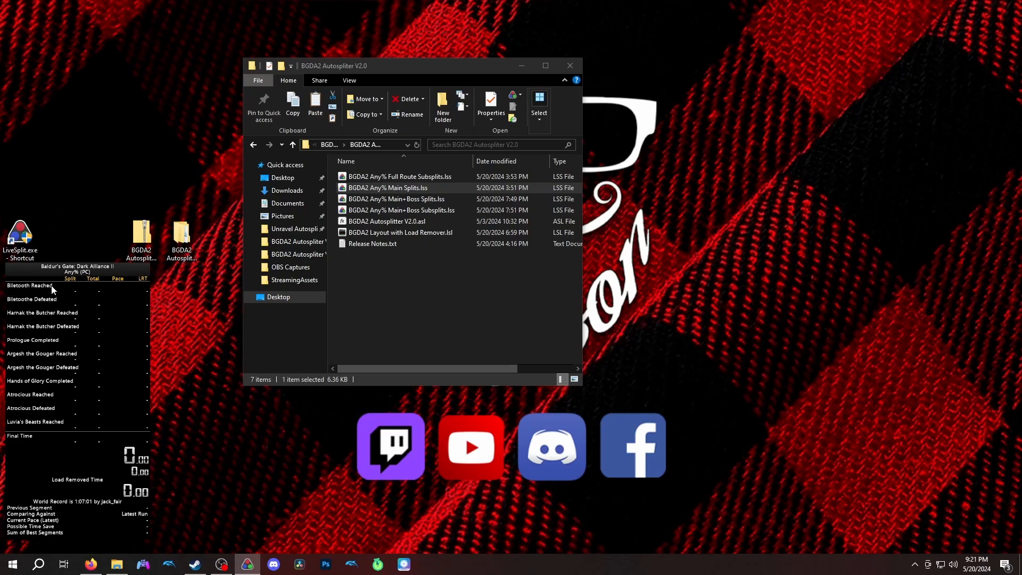
{"action": "scroll", "coordinate": [51, 299], "scroll_direction": "down", "scroll_amount": 1}
{"action": "scroll", "coordinate": [52, 302], "scroll_direction": "down", "scroll_amount": 1}
{"action": "scroll", "coordinate": [45, 302], "scroll_direction": "up", "scroll_amount": 1}
{"action": "scroll", "coordinate": [70, 314], "scroll_direction": "down", "scroll_amount": 1}
{"action": "scroll", "coordinate": [54, 312], "scroll_direction": "up", "scroll_amount": 1}
{"action": "scroll", "coordinate": [54, 314], "scroll_direction": "down", "scroll_amount": 1}
{"action": "scroll", "coordinate": [54, 314], "scroll_direction": "up", "scroll_amount": 1}
{"action": "scroll", "coordinate": [54, 314], "scroll_direction": "down", "scroll_amount": 1}
{"action": "scroll", "coordinate": [59, 302], "scroll_direction": "up", "scroll_amount": 1}
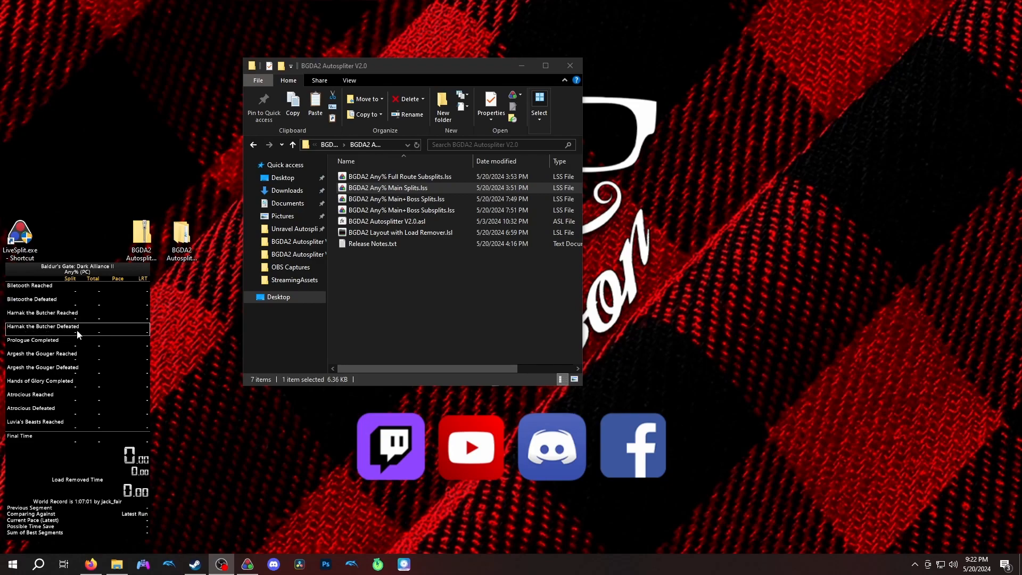
{"action": "scroll", "coordinate": [80, 330], "scroll_direction": "down", "scroll_amount": 1}
{"action": "scroll", "coordinate": [56, 342], "scroll_direction": "down", "scroll_amount": 2}
{"action": "scroll", "coordinate": [55, 344], "scroll_direction": "down", "scroll_amount": 15}
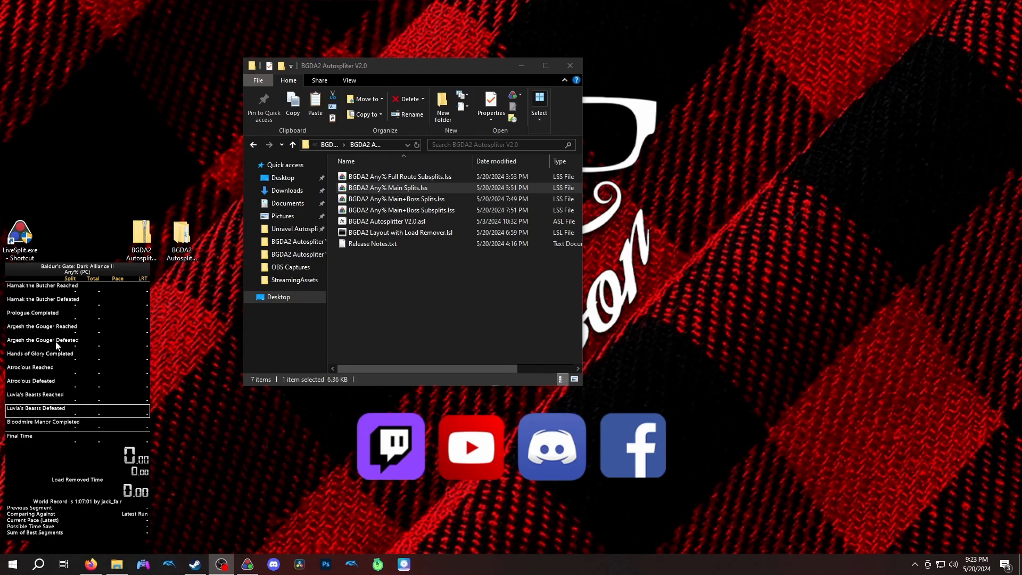
{"action": "scroll", "coordinate": [56, 350], "scroll_direction": "down", "scroll_amount": 13}
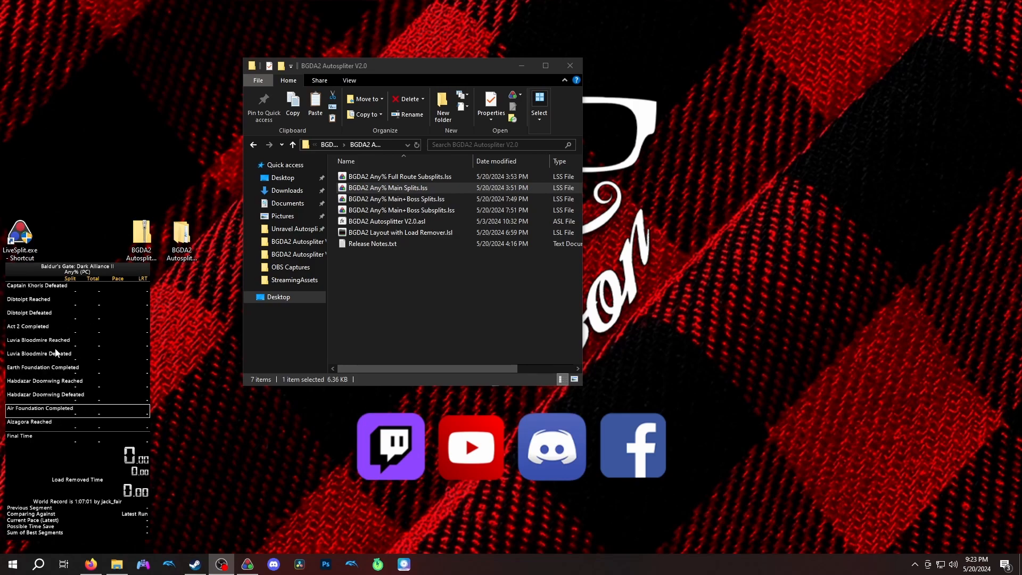
{"action": "scroll", "coordinate": [52, 357], "scroll_direction": "up", "scroll_amount": 15}
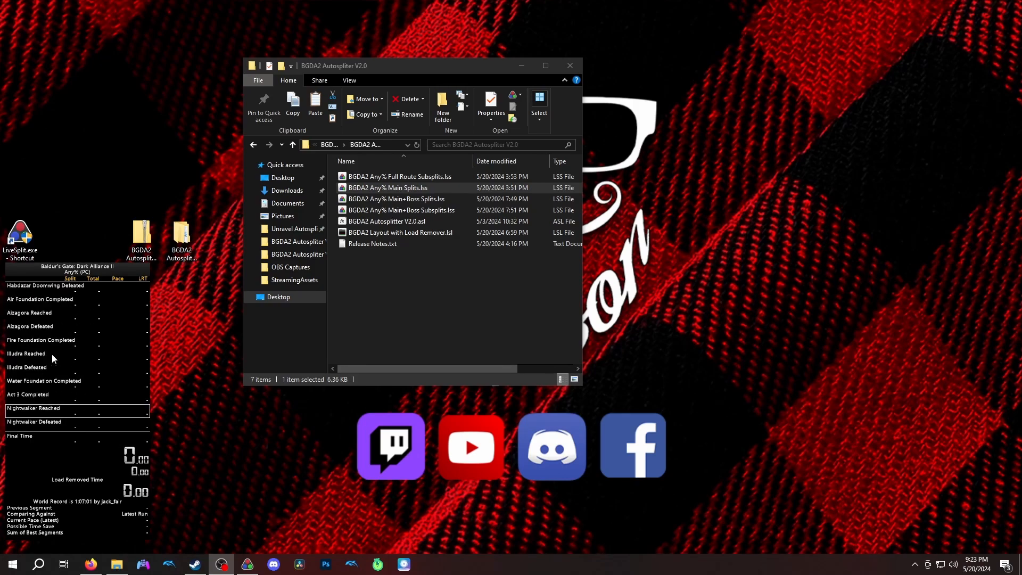
{"action": "scroll", "coordinate": [53, 358], "scroll_direction": "up", "scroll_amount": 7}
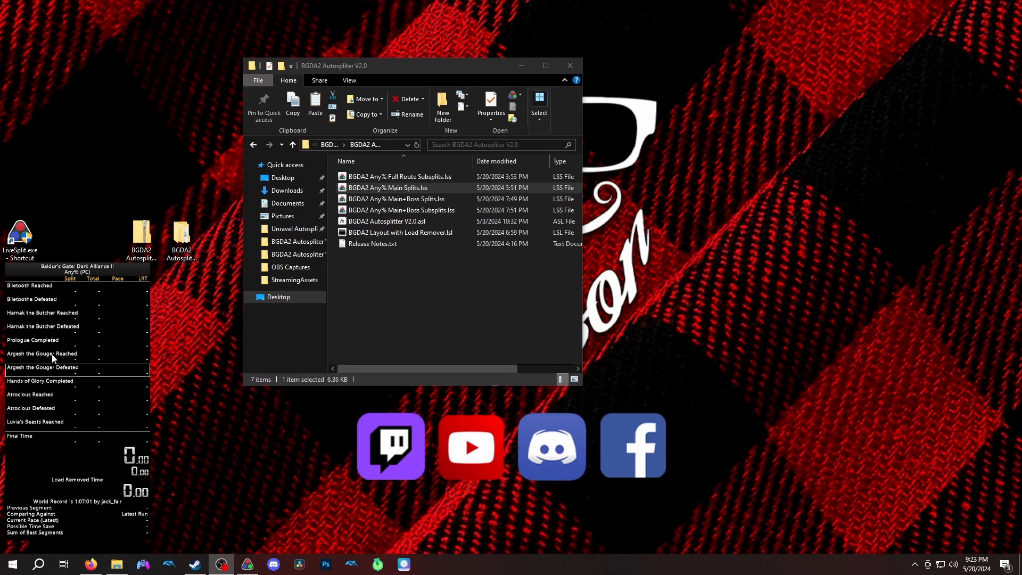
Load the splits file BGDA2 Any% Main+Boss Subsplits.lss from the inner BGDA2 Autospliter V2.0 folder
{"action": "right_click", "coordinate": [69, 326]}
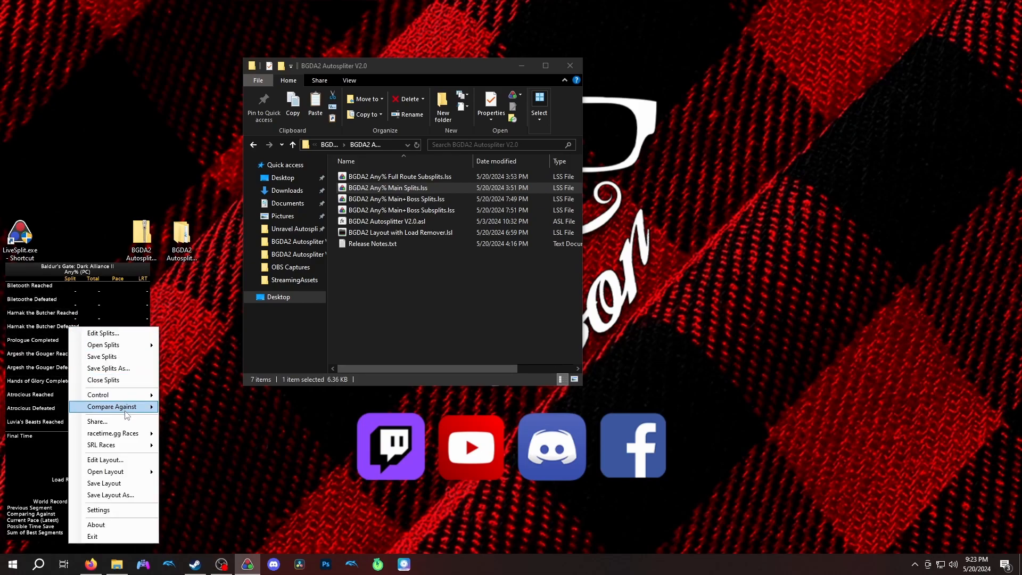
{"action": "mouse_move", "coordinate": [133, 346]}
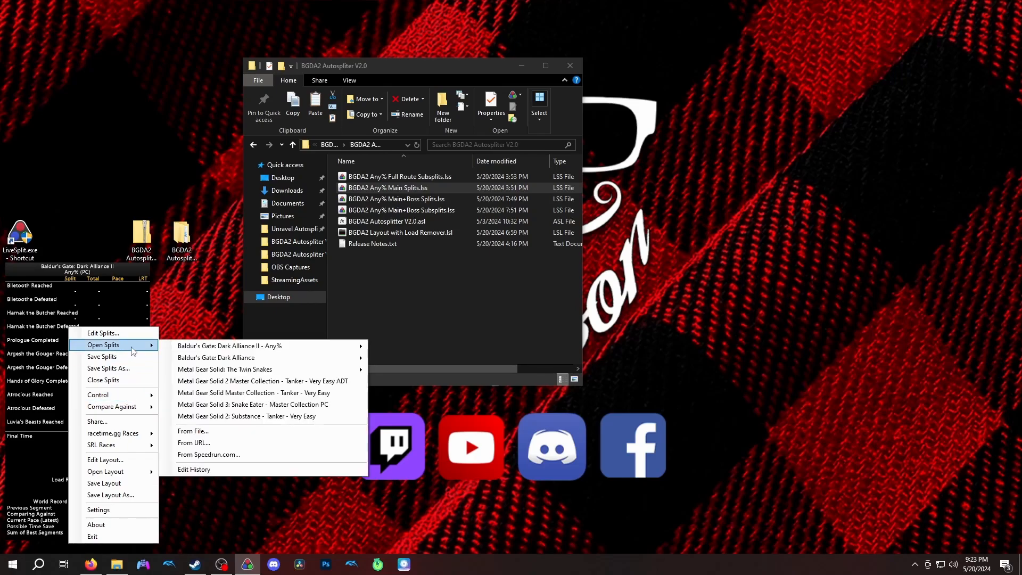
{"action": "left_click", "coordinate": [195, 430]}
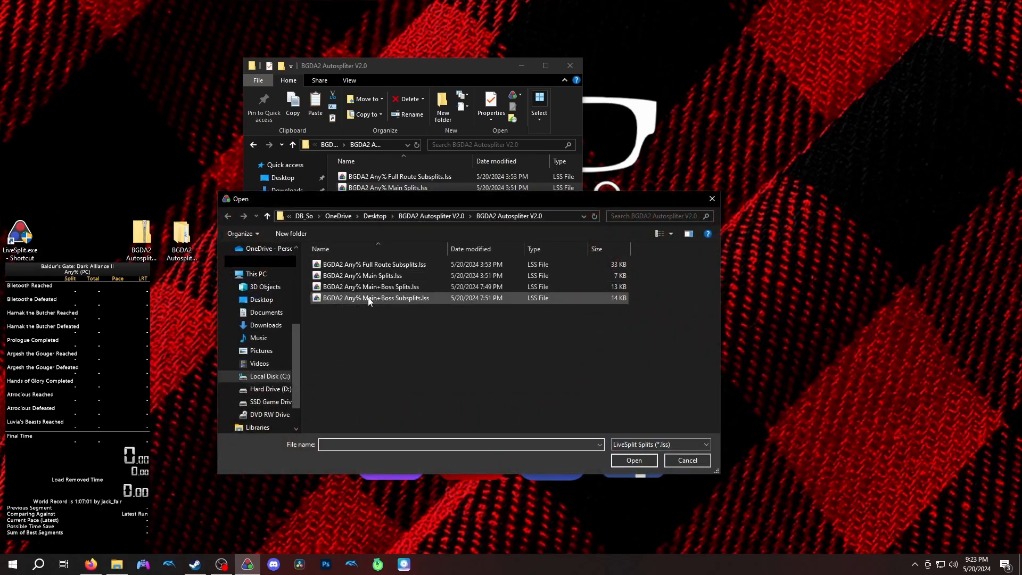
{"action": "double_click", "coordinate": [370, 299]}
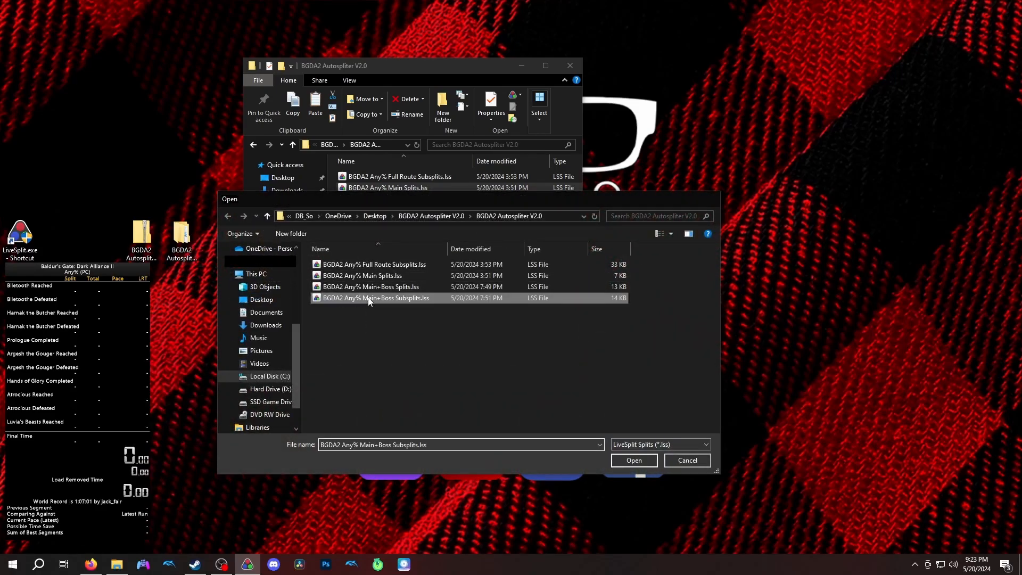
Look through the loaded subsplits in the timer, examining the boss entries nested under Prologue, Hands of Glory, Bloodmire Manor and Orb of Thunder
{"action": "scroll", "coordinate": [62, 309], "scroll_direction": "down", "scroll_amount": 4}
{"action": "scroll", "coordinate": [62, 308], "scroll_direction": "up", "scroll_amount": 1}
{"action": "scroll", "coordinate": [61, 311], "scroll_direction": "down", "scroll_amount": 3}
{"action": "scroll", "coordinate": [62, 314], "scroll_direction": "up", "scroll_amount": 4}
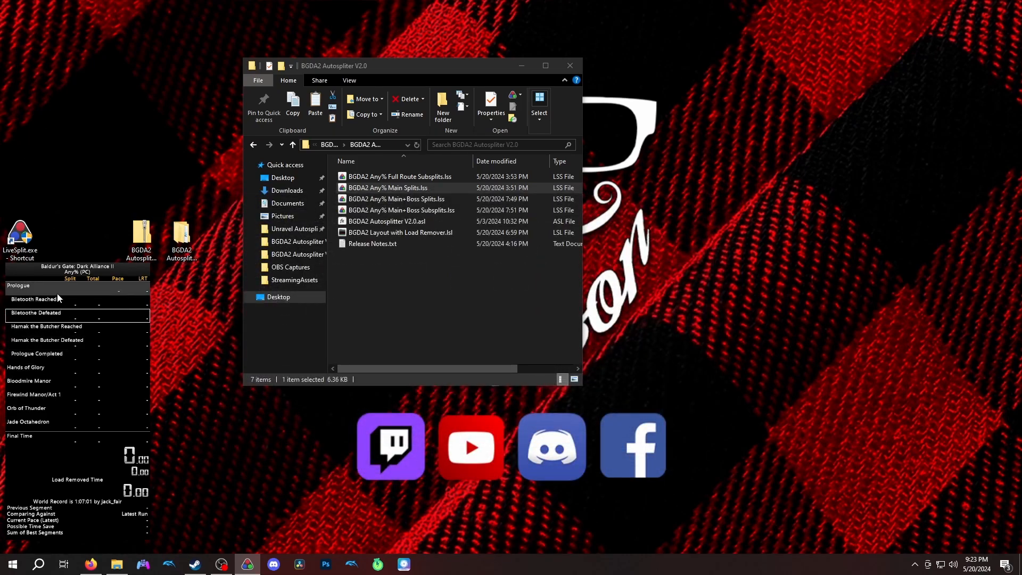
{"action": "scroll", "coordinate": [53, 341], "scroll_direction": "down", "scroll_amount": 2}
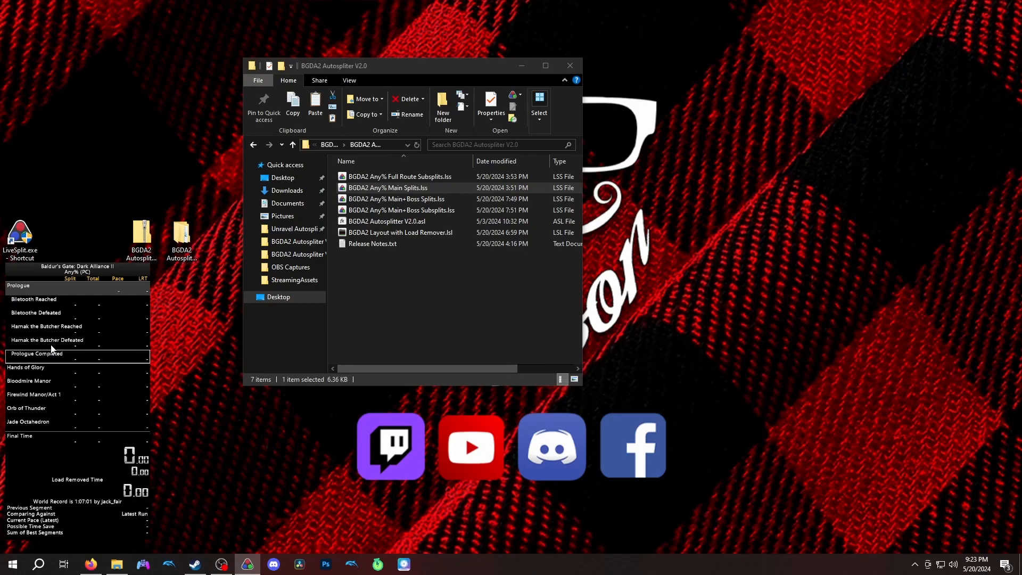
{"action": "scroll", "coordinate": [80, 324], "scroll_direction": "up", "scroll_amount": 4}
{"action": "scroll", "coordinate": [73, 319], "scroll_direction": "down", "scroll_amount": 6}
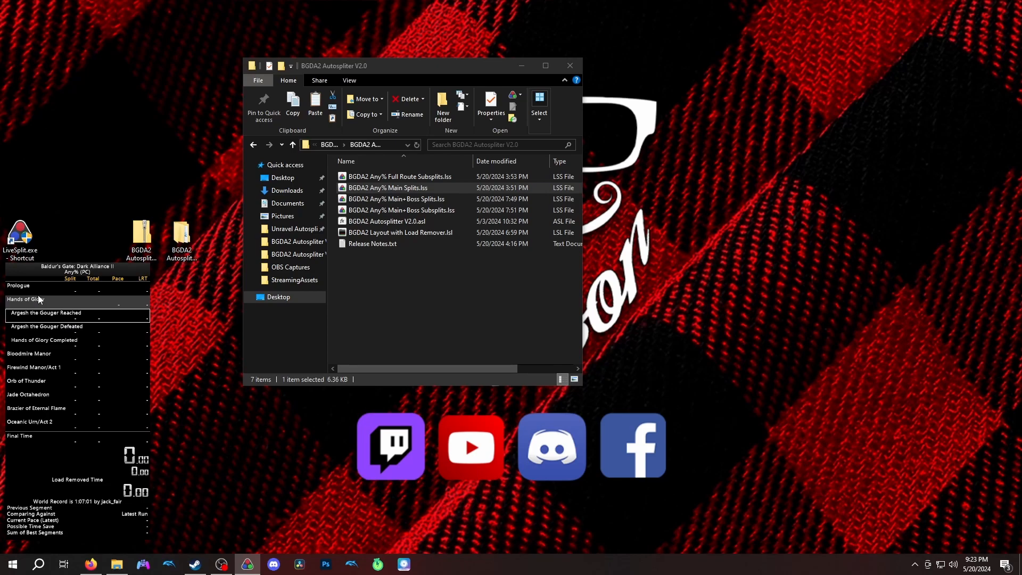
{"action": "scroll", "coordinate": [37, 299], "scroll_direction": "up", "scroll_amount": 1}
{"action": "scroll", "coordinate": [38, 299], "scroll_direction": "down", "scroll_amount": 1}
{"action": "scroll", "coordinate": [41, 298], "scroll_direction": "up", "scroll_amount": 1}
{"action": "scroll", "coordinate": [44, 297], "scroll_direction": "down", "scroll_amount": 1}
{"action": "scroll", "coordinate": [73, 313], "scroll_direction": "down", "scroll_amount": 8}
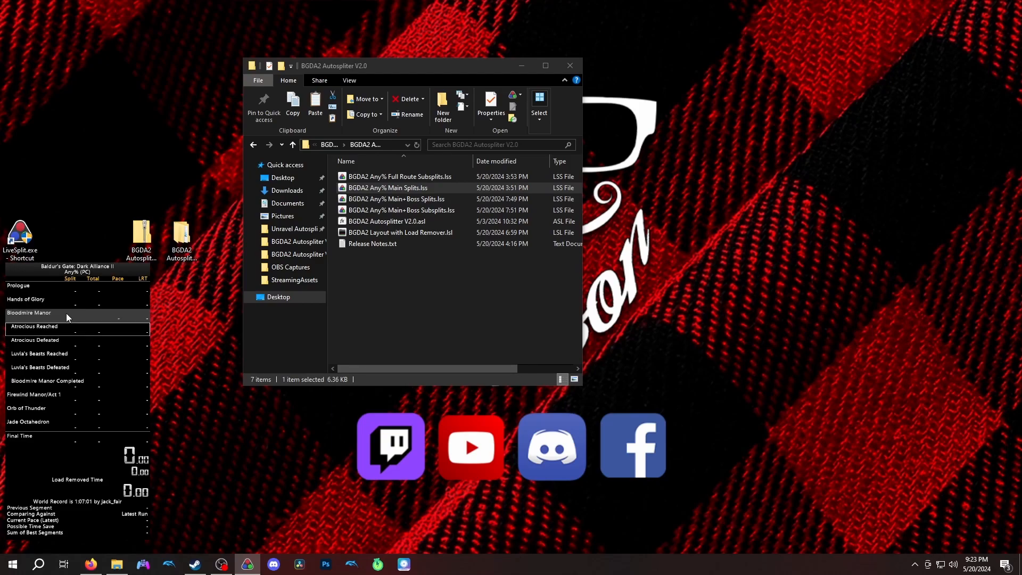
{"action": "scroll", "coordinate": [67, 319], "scroll_direction": "up", "scroll_amount": 15}
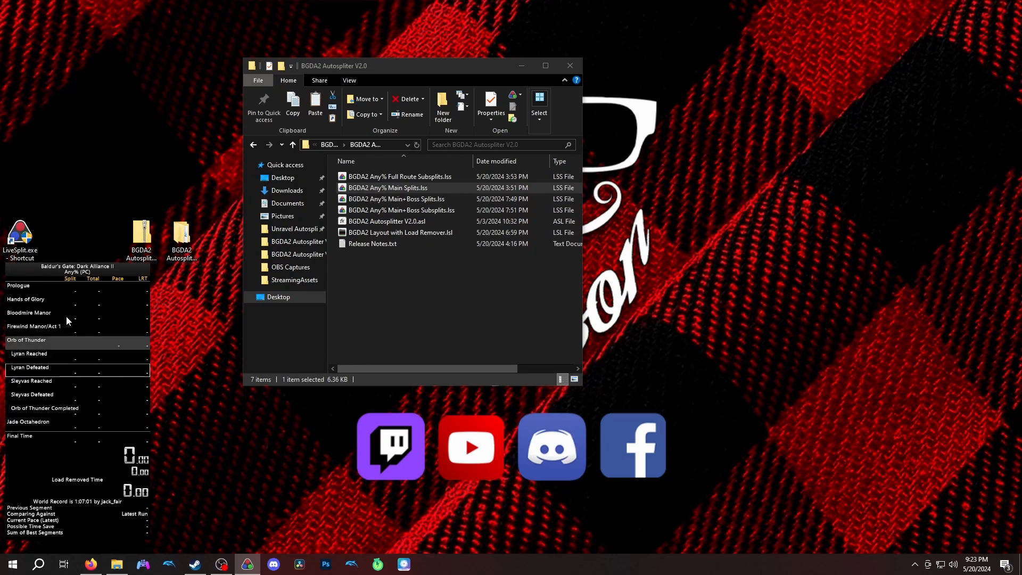
{"action": "scroll", "coordinate": [67, 319], "scroll_direction": "down", "scroll_amount": 5}
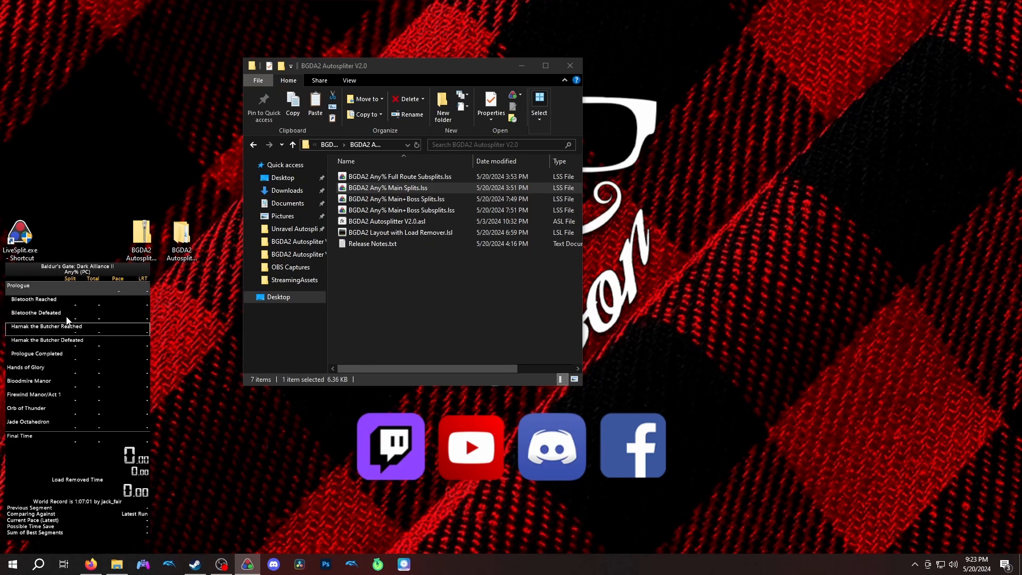
{"action": "scroll", "coordinate": [66, 316], "scroll_direction": "down", "scroll_amount": 4}
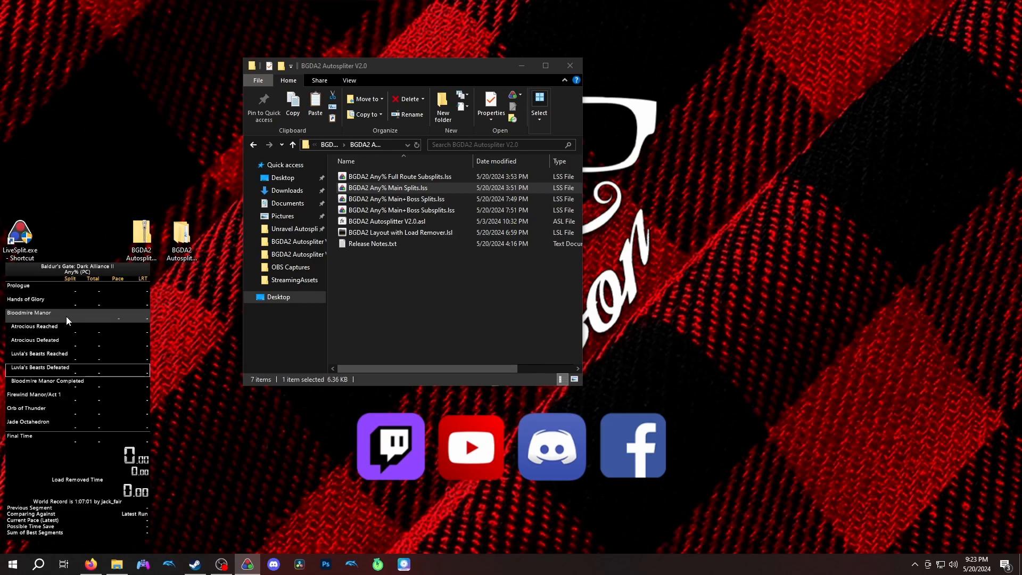
{"action": "scroll", "coordinate": [66, 316], "scroll_direction": "up", "scroll_amount": 4}
{"action": "scroll", "coordinate": [66, 316], "scroll_direction": "up", "scroll_amount": 5}
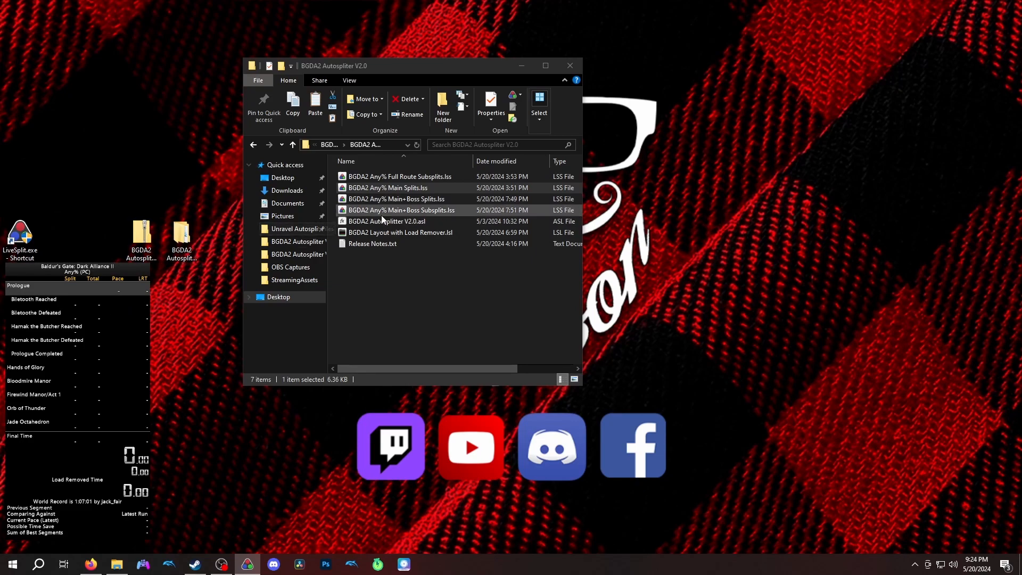
{"action": "scroll", "coordinate": [76, 341], "scroll_direction": "down", "scroll_amount": 5}
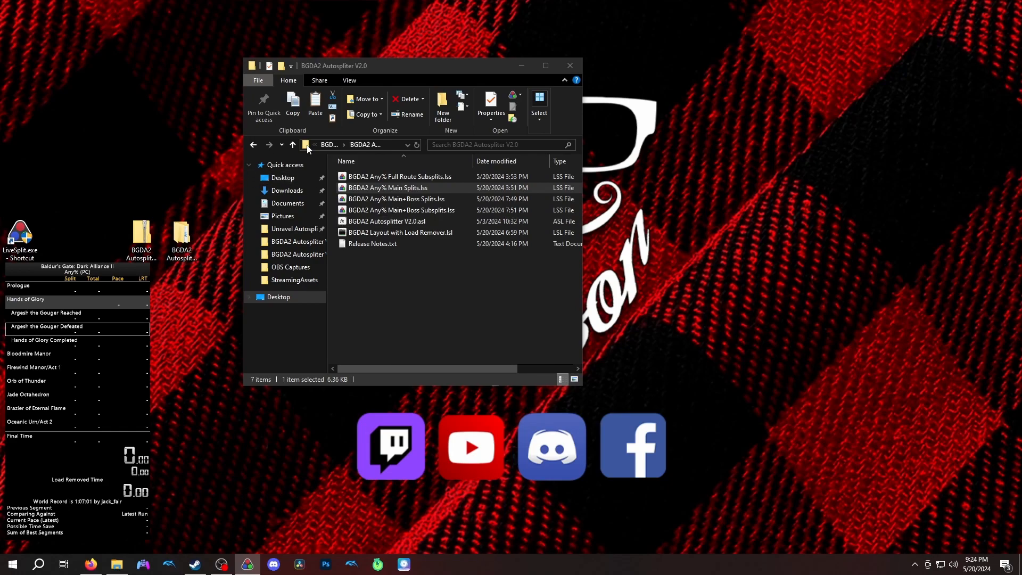
Enable the Boss Fights group in the layout's Scriptable Auto Splitter settings and expand it to show its acts
{"action": "right_click", "coordinate": [78, 354]}
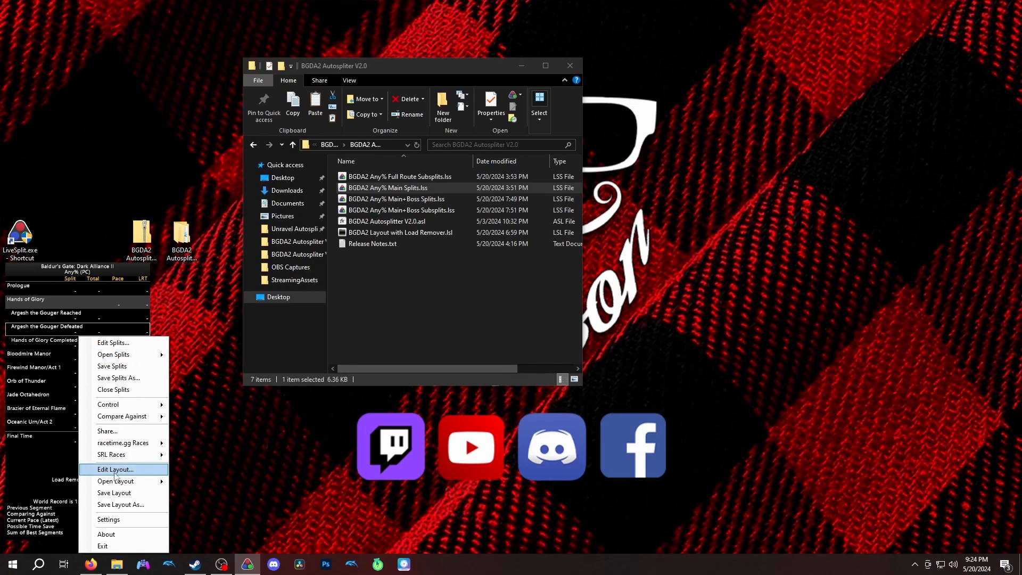
{"action": "left_click", "coordinate": [114, 470]}
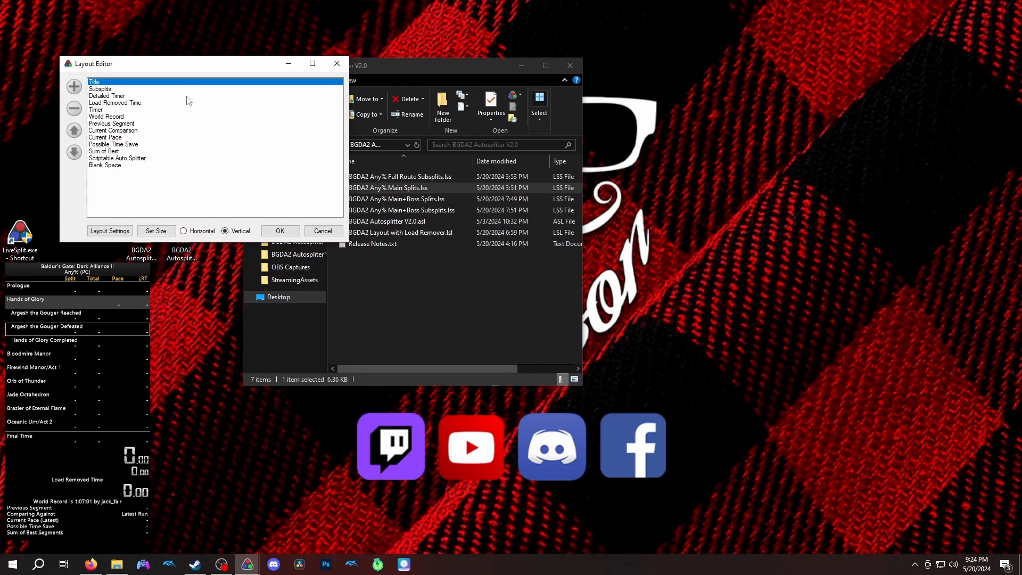
{"action": "left_click_drag", "start_coordinate": [175, 68], "coordinate": [465, 174]}
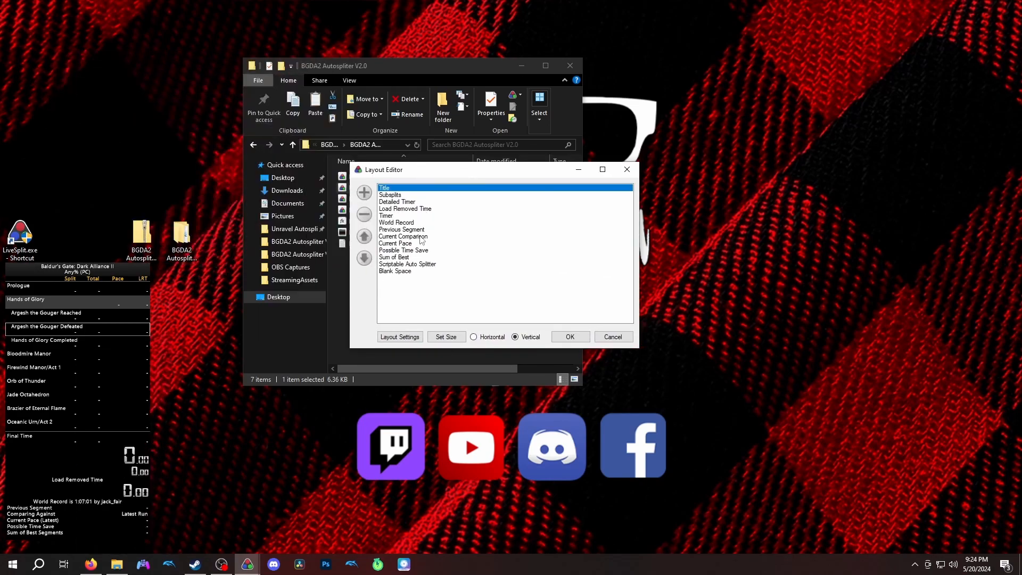
{"action": "double_click", "coordinate": [425, 265]}
{"action": "left_click_drag", "start_coordinate": [219, 80], "coordinate": [551, 143]}
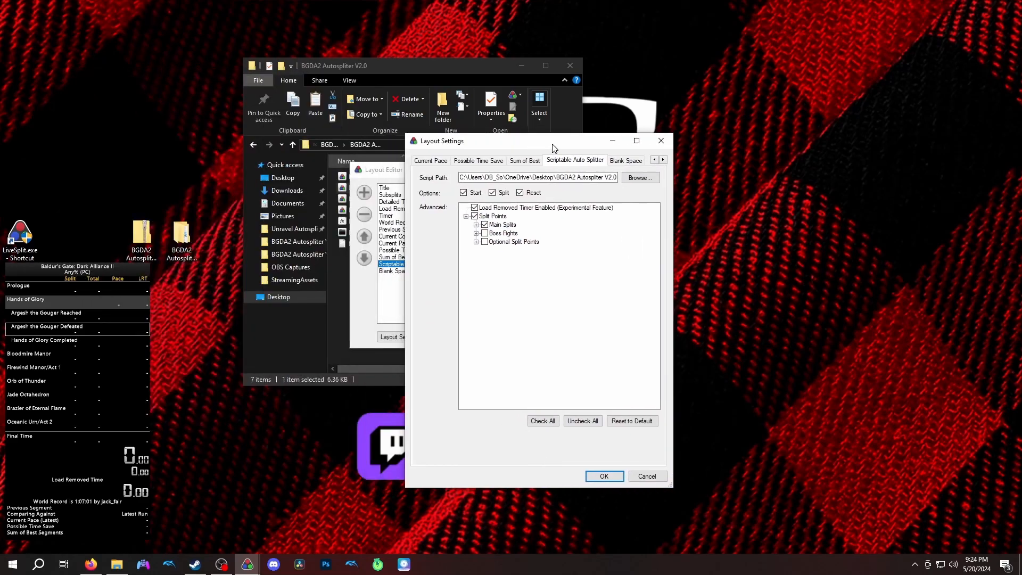
{"action": "left_click", "coordinate": [485, 234]}
{"action": "left_click", "coordinate": [477, 233]}
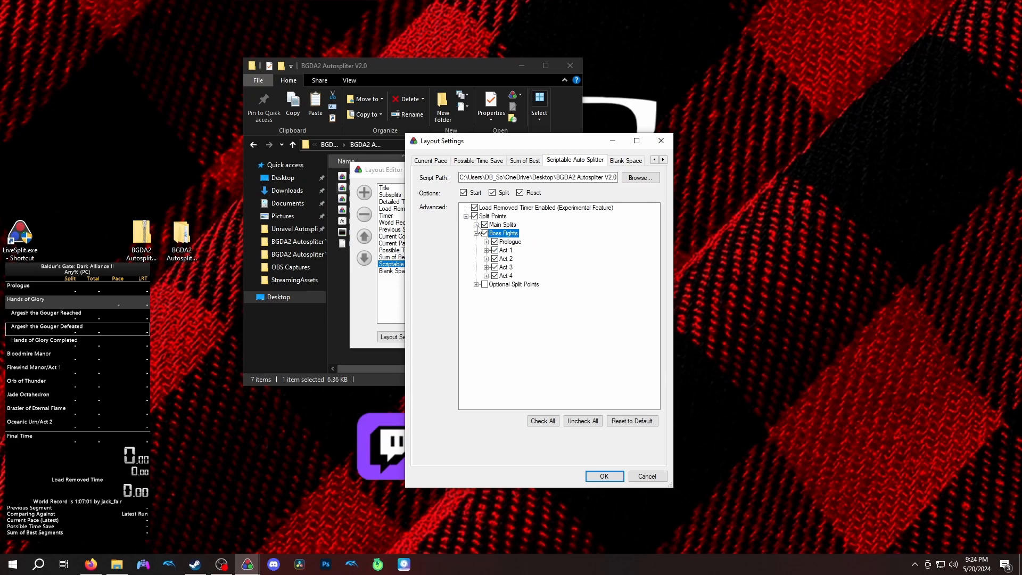
Expand Main Splits and the Prologue and act groups under Boss Fights, and review the enabled split points in each
{"action": "left_click", "coordinate": [476, 224]}
{"action": "left_click", "coordinate": [486, 361]}
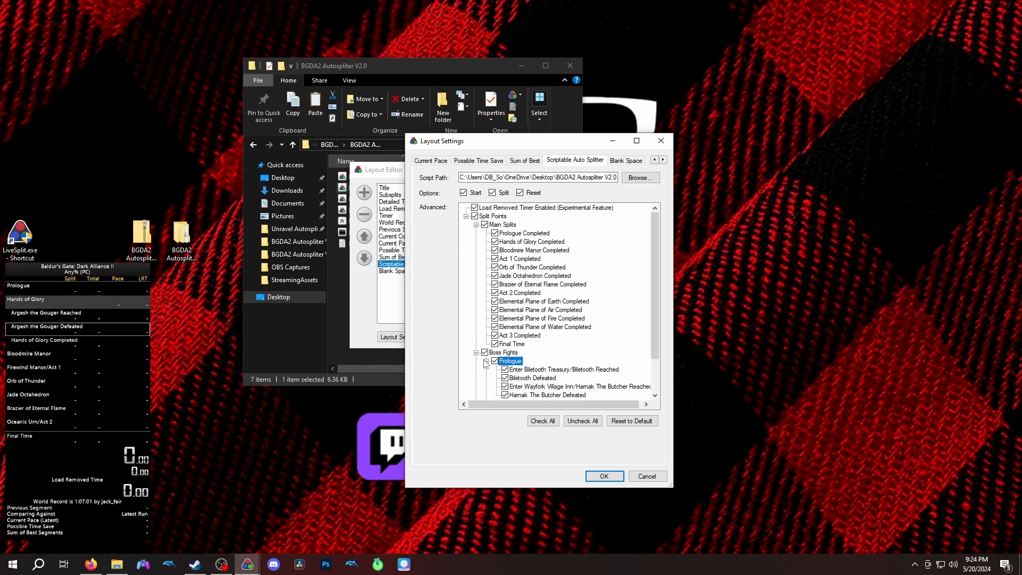
{"action": "scroll", "coordinate": [486, 362], "scroll_direction": "down", "scroll_amount": 2}
{"action": "left_click", "coordinate": [486, 360]}
{"action": "scroll", "coordinate": [485, 361], "scroll_direction": "down", "scroll_amount": 2}
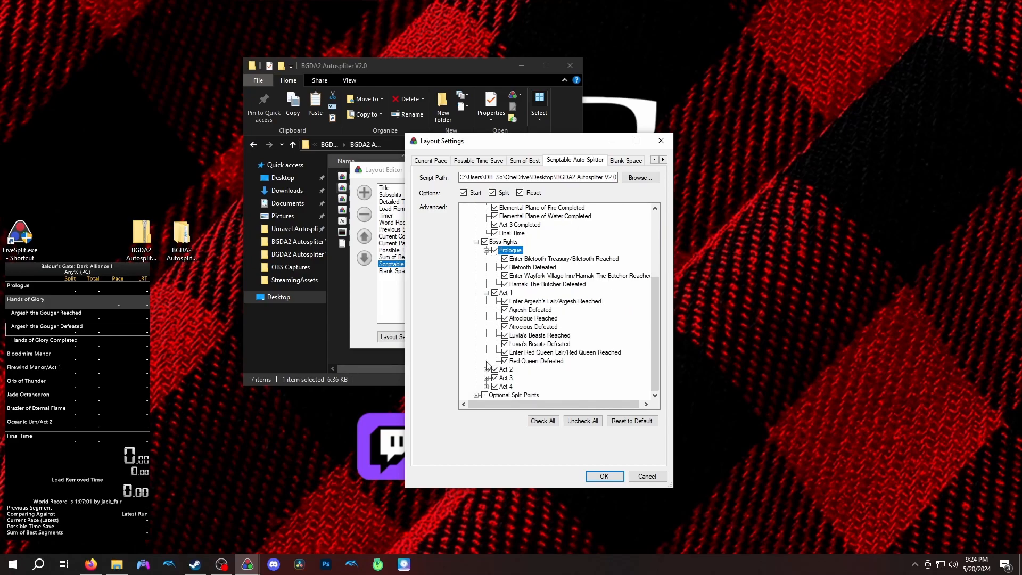
{"action": "left_click", "coordinate": [486, 369]}
{"action": "scroll", "coordinate": [479, 371], "scroll_direction": "up", "scroll_amount": 8}
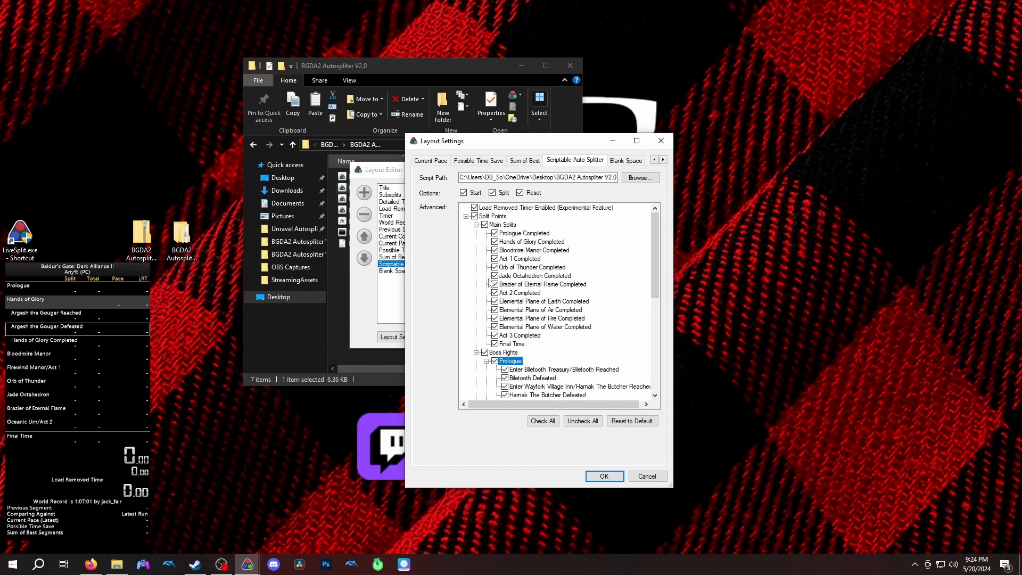
{"action": "scroll", "coordinate": [493, 323], "scroll_direction": "down", "scroll_amount": 8}
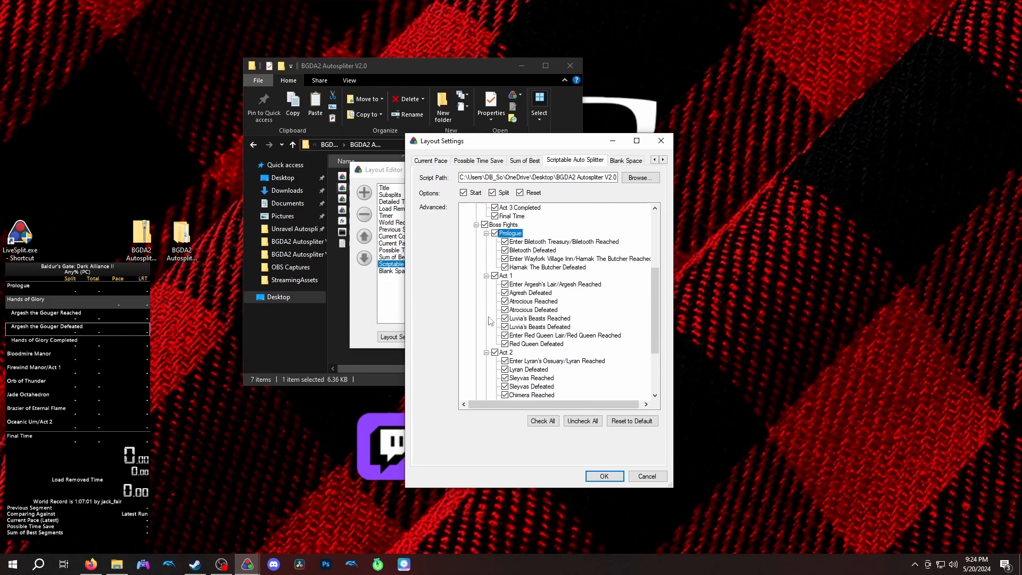
{"action": "left_click", "coordinate": [486, 378]}
{"action": "left_click", "coordinate": [486, 386]}
{"action": "scroll", "coordinate": [524, 372], "scroll_direction": "up", "scroll_amount": 10}
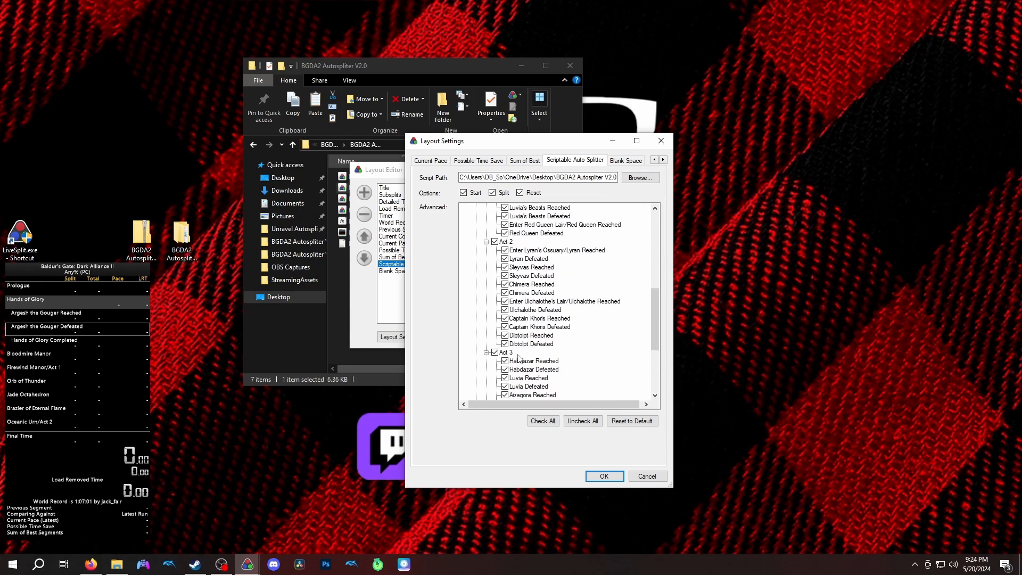
{"action": "scroll", "coordinate": [518, 349], "scroll_direction": "down", "scroll_amount": 10}
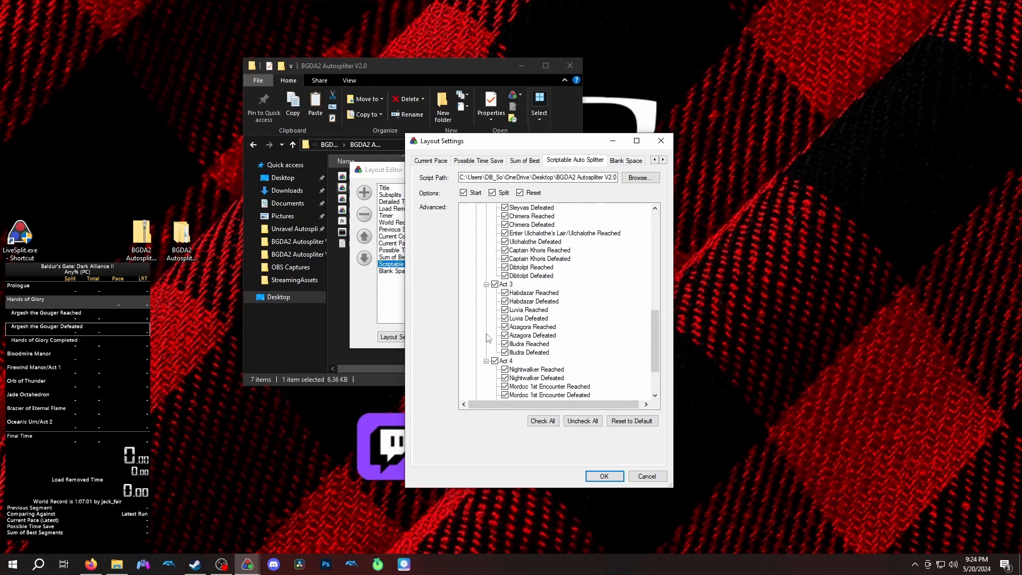
Clear all of the auto splitter's advanced options and re-enable everything except Optional Split Points
{"action": "left_click", "coordinate": [597, 422]}
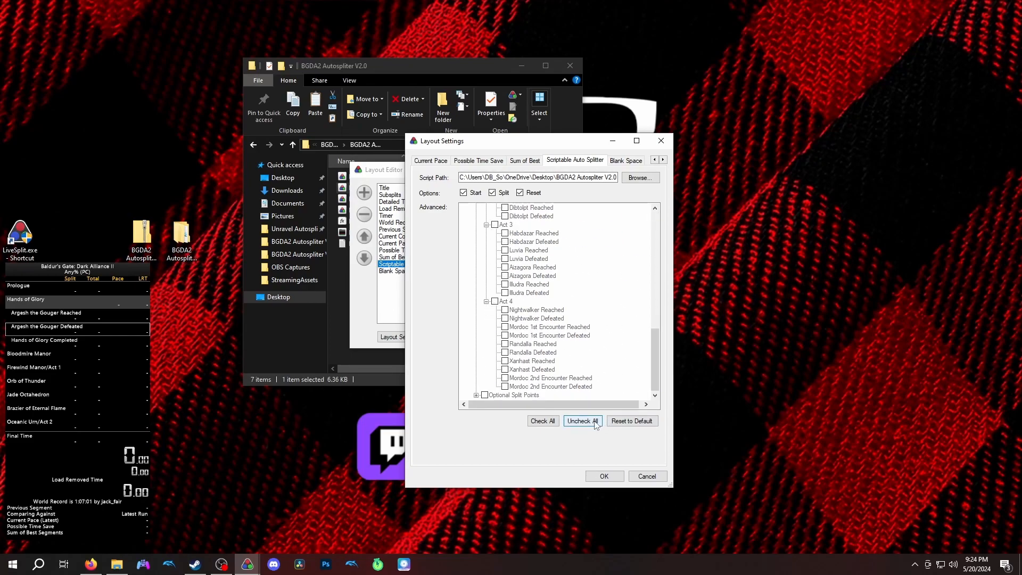
{"action": "left_click", "coordinate": [542, 421]}
{"action": "scroll", "coordinate": [544, 337], "scroll_direction": "up", "scroll_amount": 7}
{"action": "scroll", "coordinate": [544, 336], "scroll_direction": "up", "scroll_amount": 7}
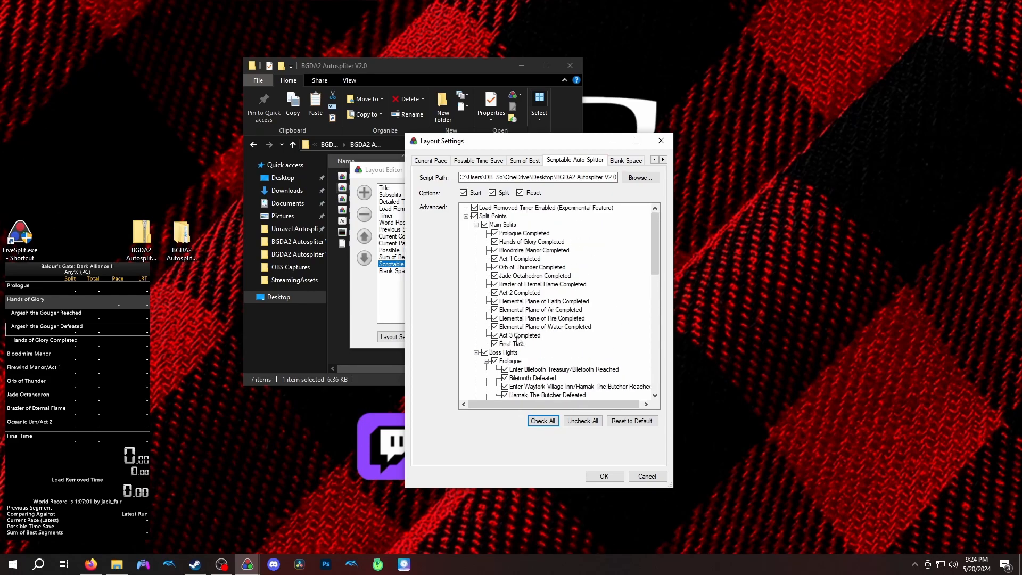
{"action": "left_click", "coordinate": [476, 353]}
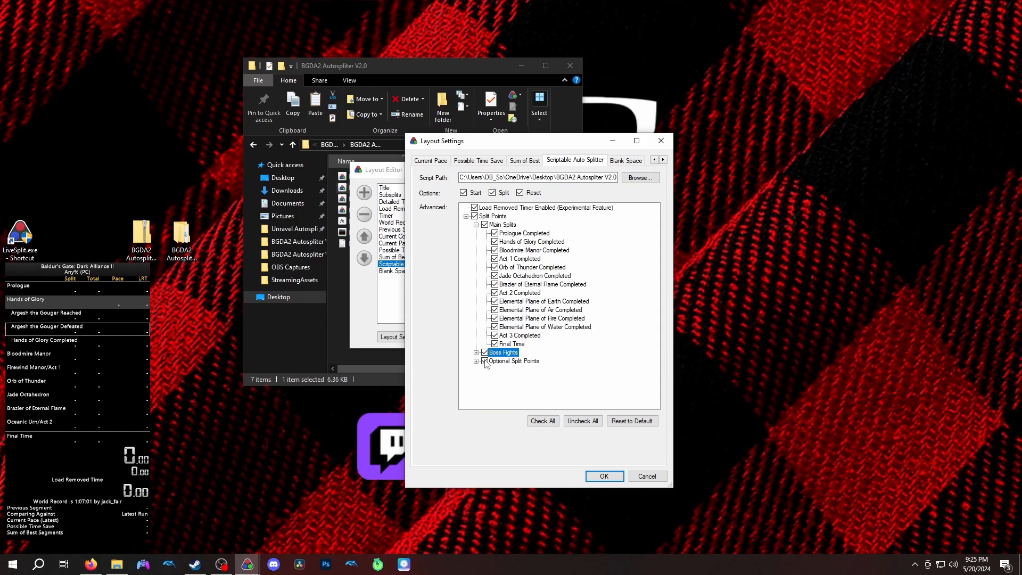
{"action": "left_click", "coordinate": [484, 361]}
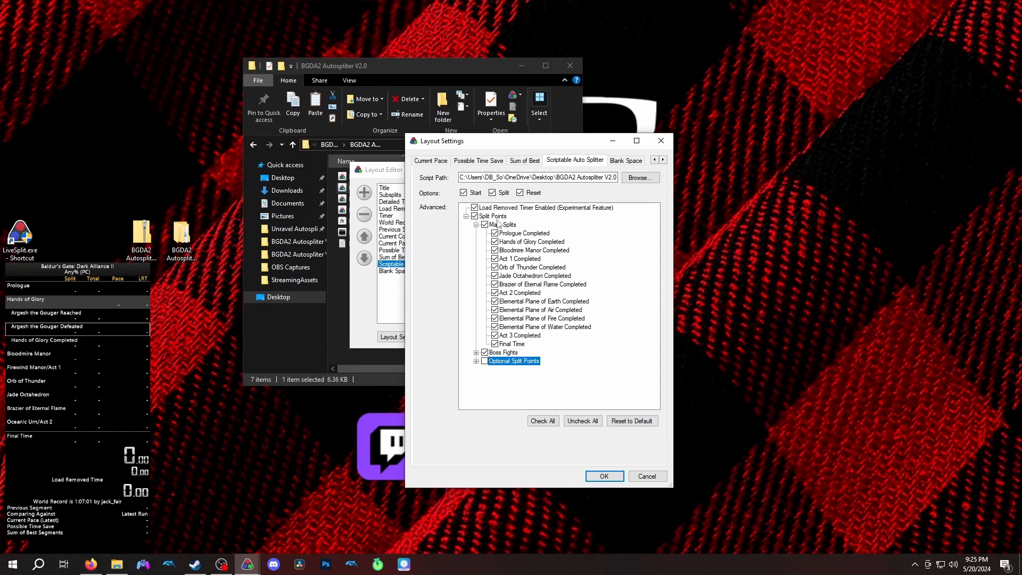
Review the enabled Main Splits and Boss Fights entries, collapse both groups, and accept the layout settings and the layout
{"action": "scroll", "coordinate": [69, 351], "scroll_direction": "up", "scroll_amount": 3}
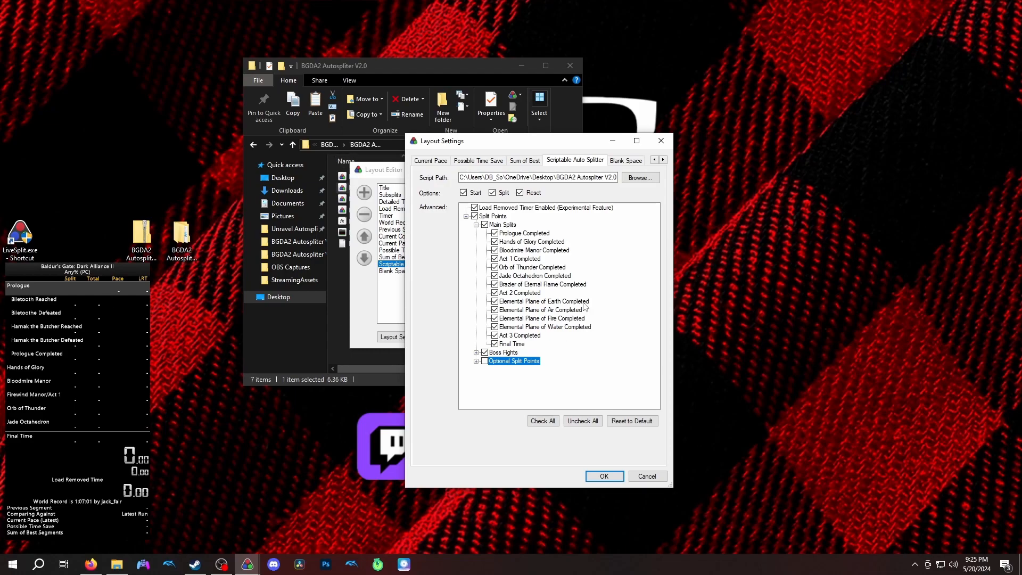
{"action": "left_click", "coordinate": [502, 225]}
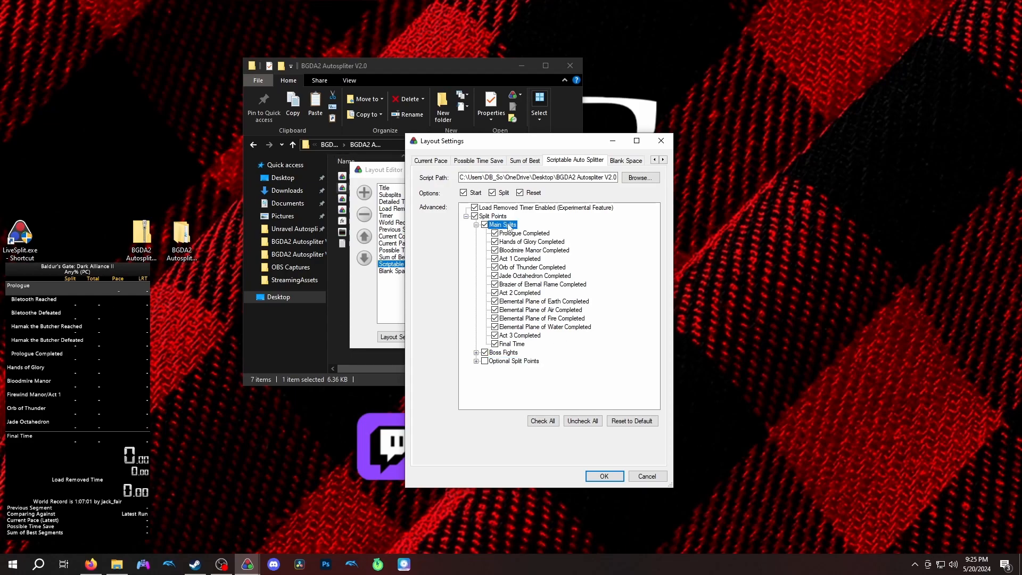
{"action": "left_click", "coordinate": [505, 352]}
{"action": "left_click", "coordinate": [476, 352]}
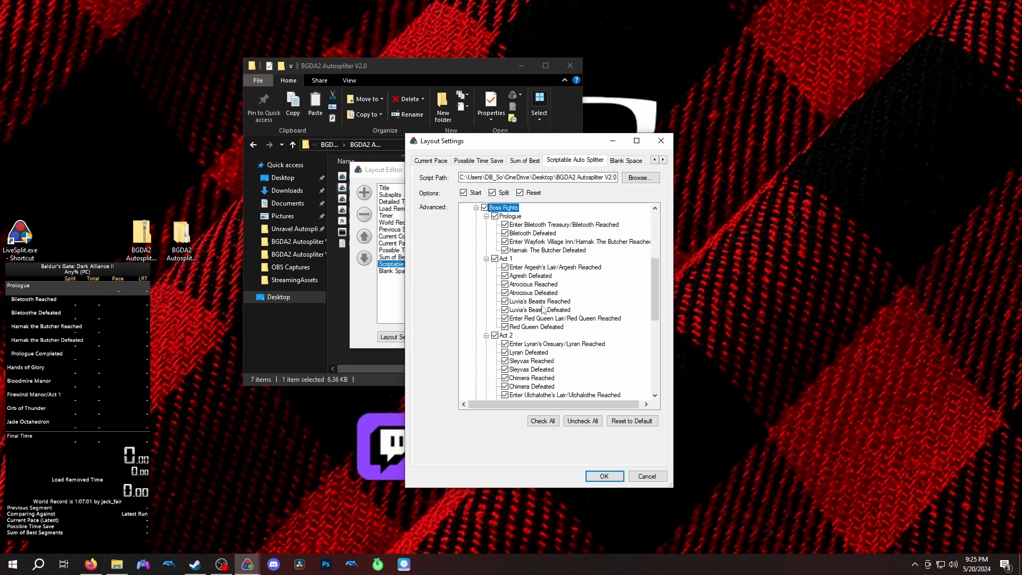
{"action": "scroll", "coordinate": [532, 362], "scroll_direction": "down", "scroll_amount": 3}
{"action": "scroll", "coordinate": [533, 362], "scroll_direction": "up", "scroll_amount": 12}
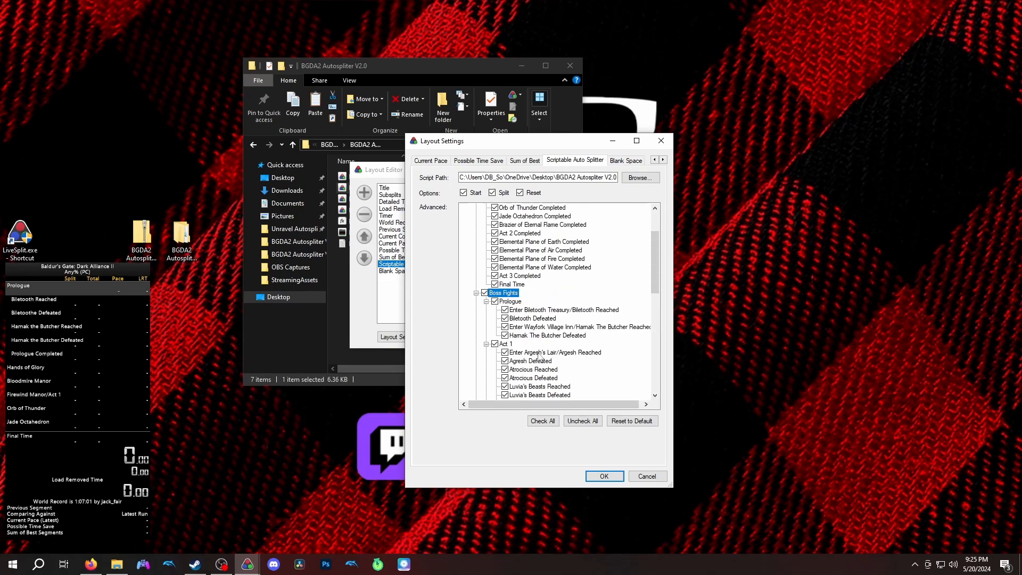
{"action": "left_click", "coordinate": [476, 353]}
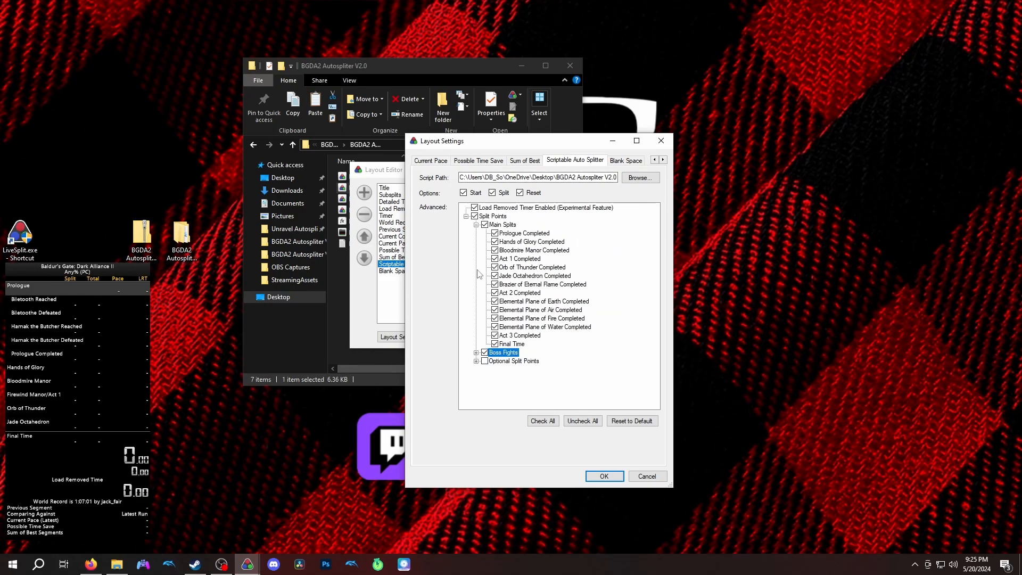
{"action": "left_click", "coordinate": [476, 225]}
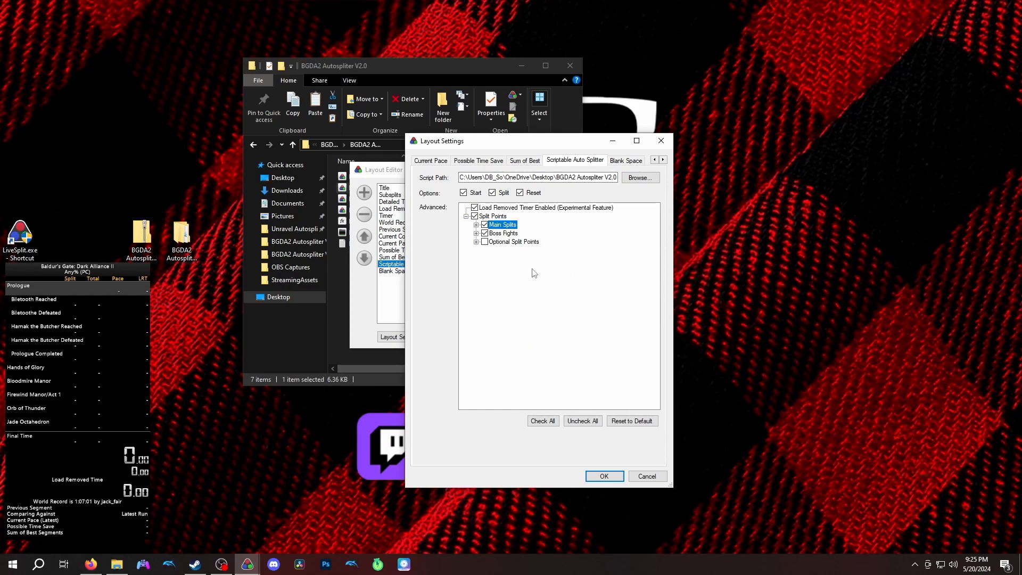
{"action": "left_click", "coordinate": [601, 476]}
{"action": "left_click", "coordinate": [573, 340]}
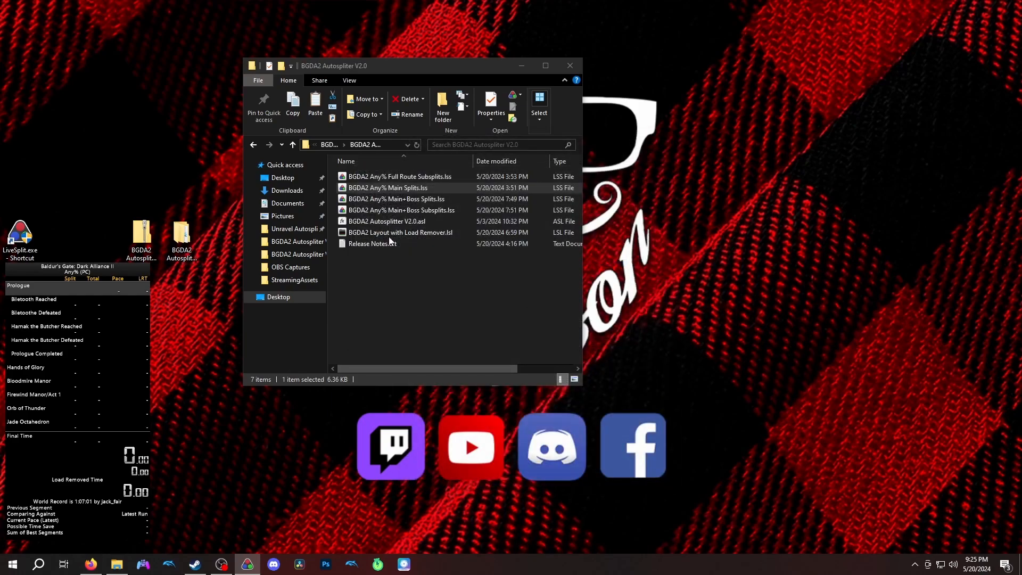
{"action": "right_click", "coordinate": [65, 314]}
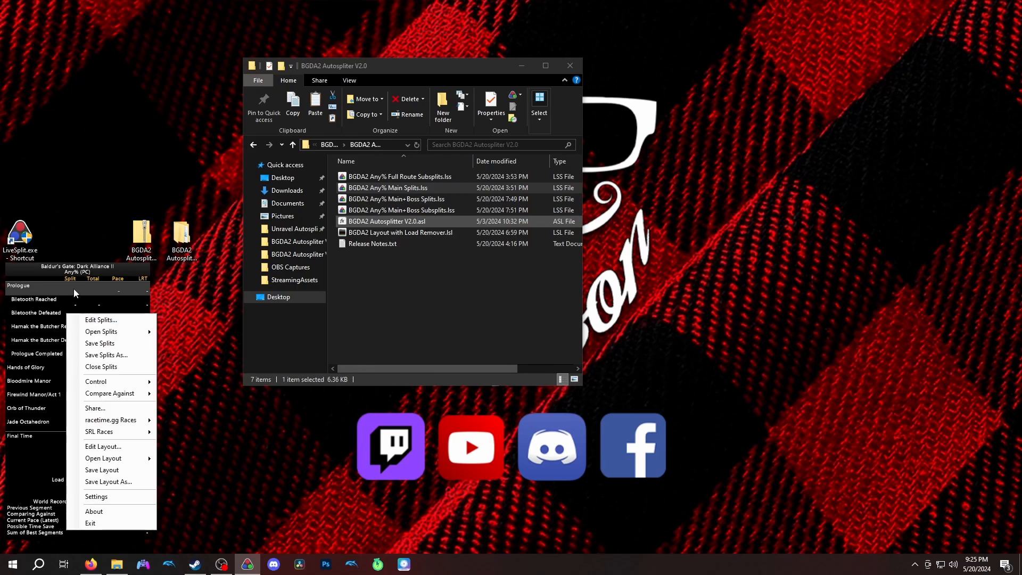
{"action": "left_click", "coordinate": [118, 448]}
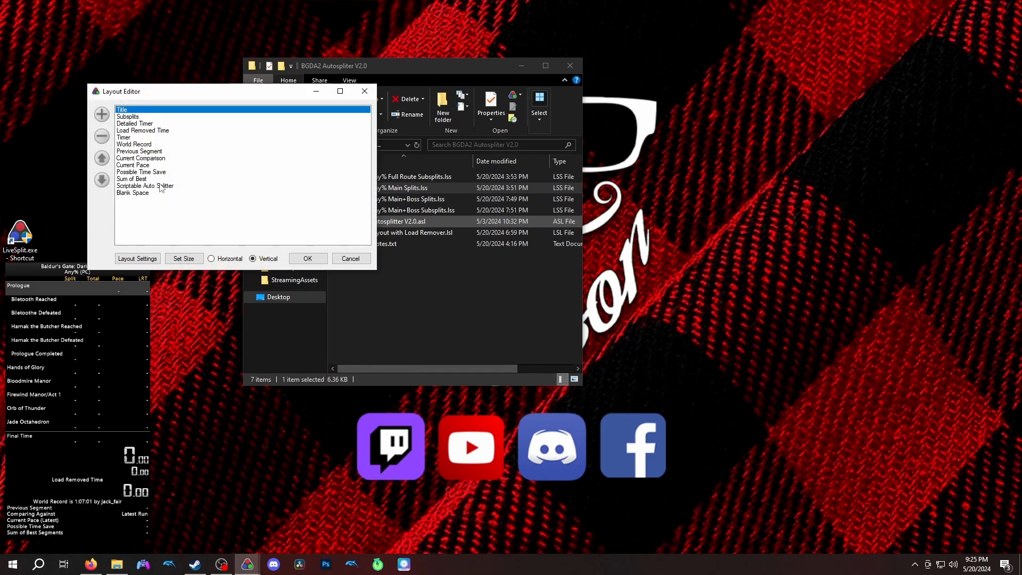
{"action": "double_click", "coordinate": [161, 186]}
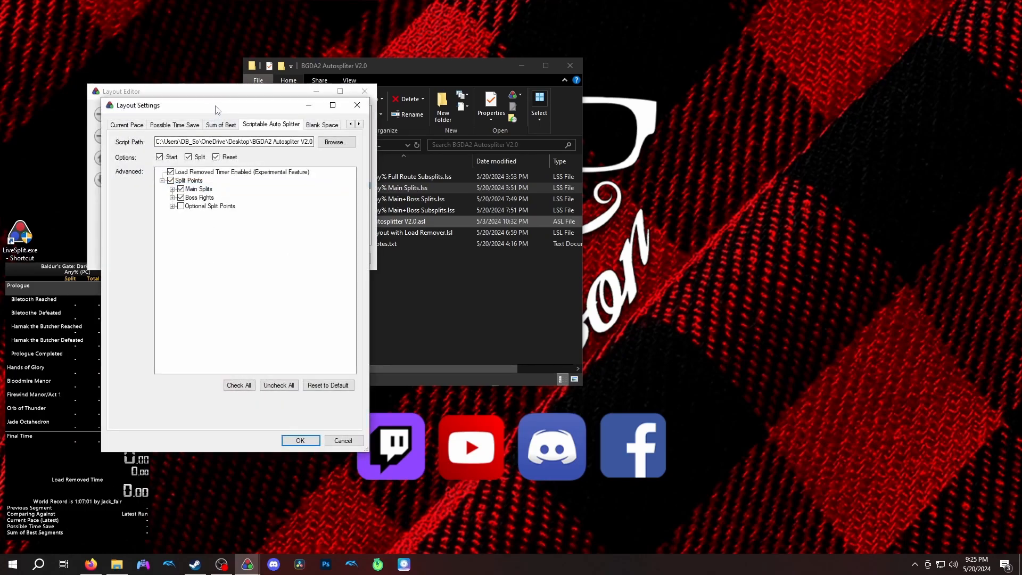
{"action": "left_click", "coordinate": [364, 110]}
{"action": "left_click", "coordinate": [364, 91]}
Load the BGDA2 Any% Full Route Subsplits file into LiveSplit and review the subsplits listed under its sections
{"action": "right_click", "coordinate": [141, 289]}
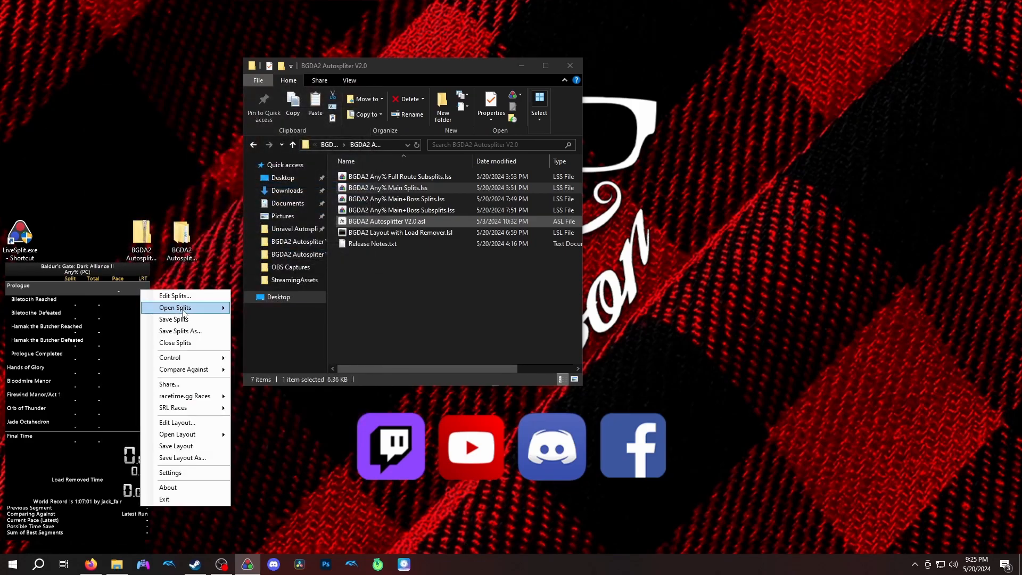
{"action": "left_click", "coordinate": [264, 394]}
{"action": "left_click", "coordinate": [330, 268]}
{"action": "double_click", "coordinate": [330, 268]}
{"action": "scroll", "coordinate": [64, 330], "scroll_direction": "down", "scroll_amount": 12}
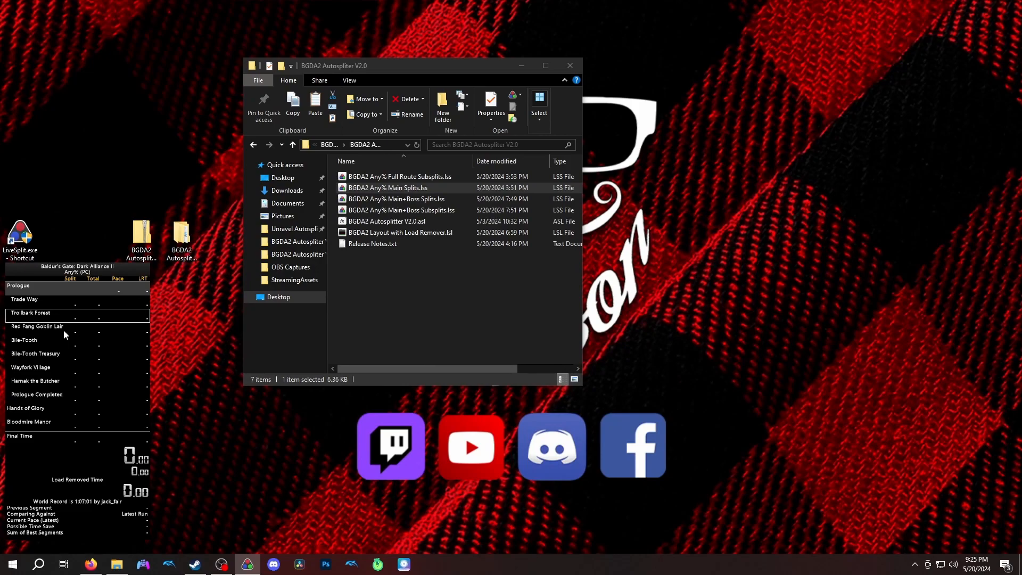
{"action": "scroll", "coordinate": [49, 337], "scroll_direction": "down", "scroll_amount": 8}
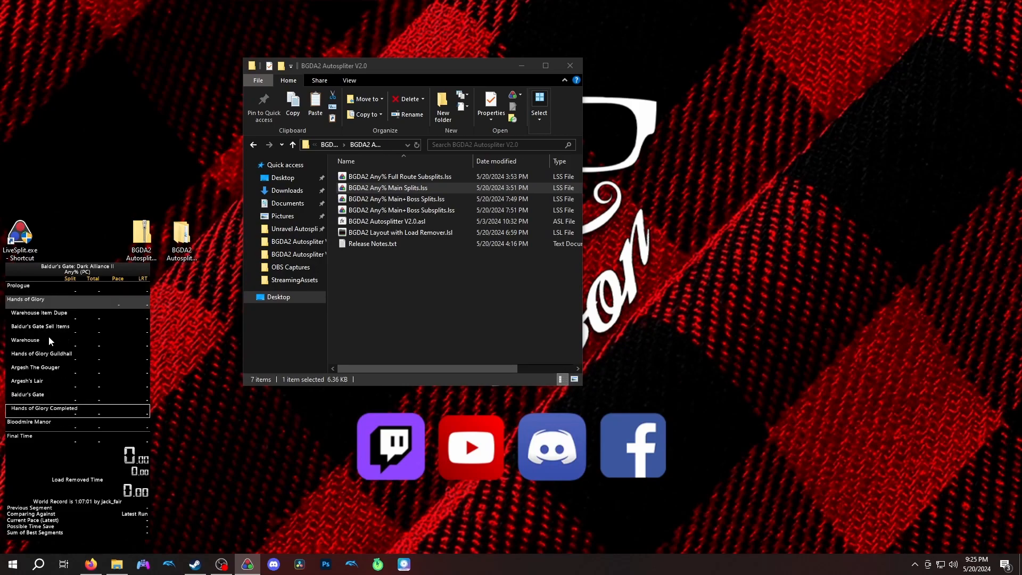
{"action": "scroll", "coordinate": [47, 341], "scroll_direction": "down", "scroll_amount": 12}
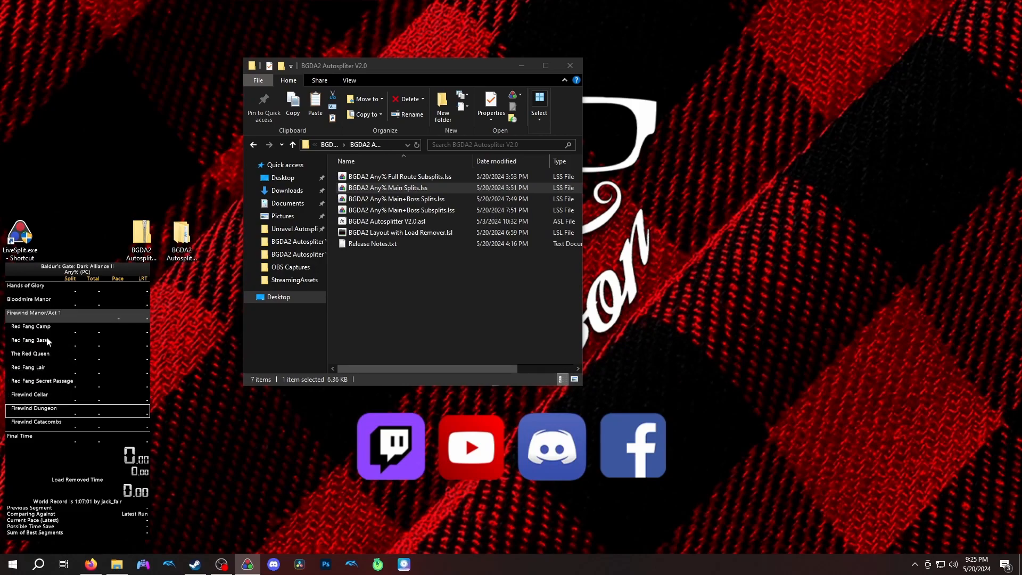
{"action": "scroll", "coordinate": [43, 340], "scroll_direction": "down", "scroll_amount": 10}
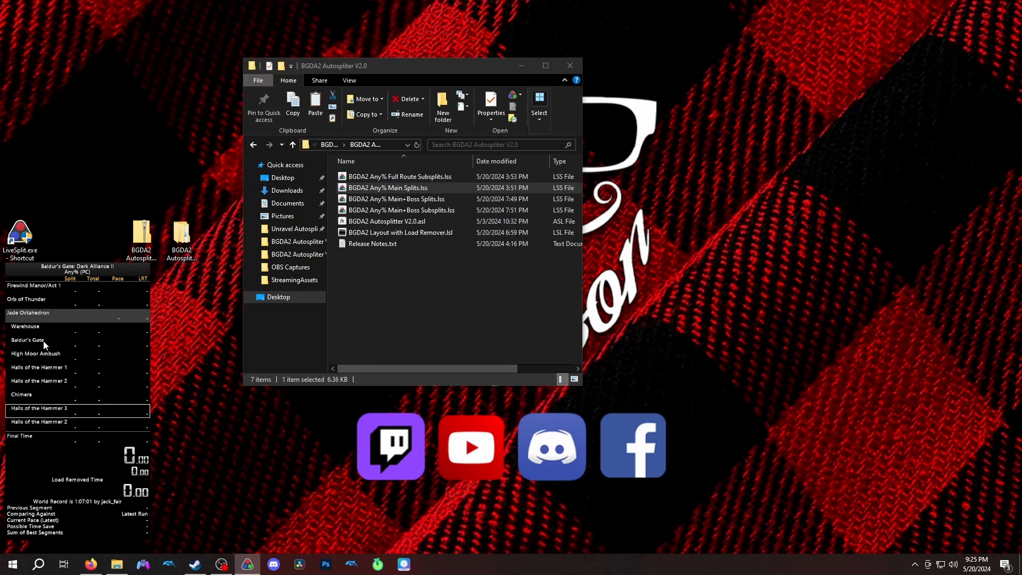
{"action": "scroll", "coordinate": [44, 343], "scroll_direction": "down", "scroll_amount": 10}
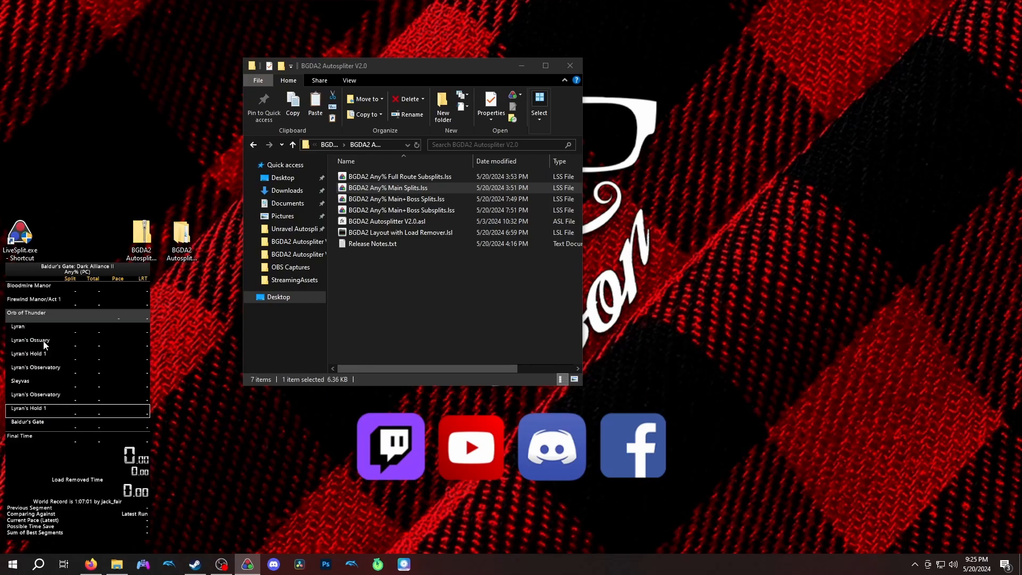
{"action": "scroll", "coordinate": [44, 345], "scroll_direction": "up", "scroll_amount": 6}
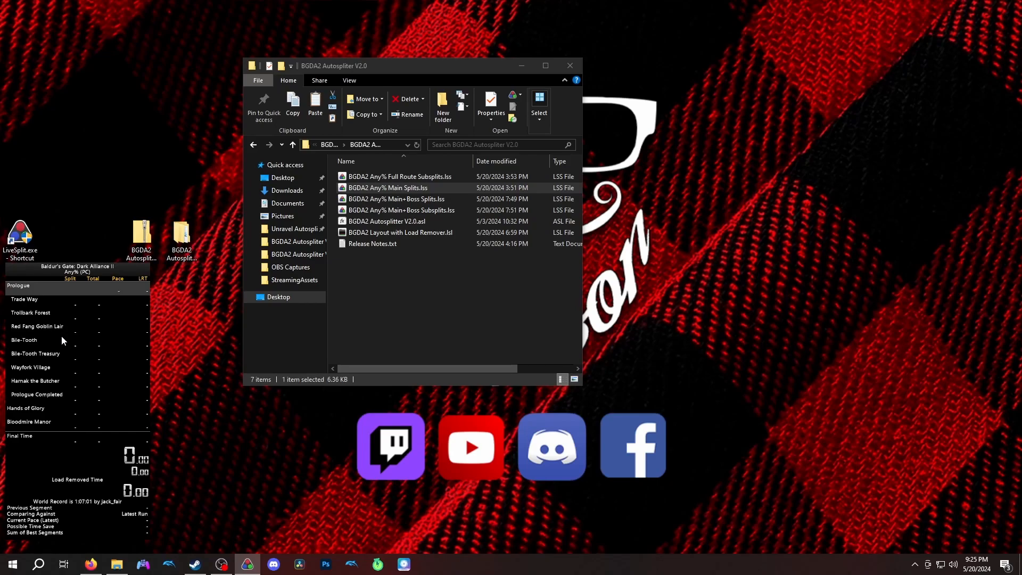
Enable Optional Split Points in the layout's Scriptable Auto Splitter settings and expand the group to show its prologue and acts
{"action": "right_click", "coordinate": [61, 336]}
{"action": "left_click", "coordinate": [97, 470]}
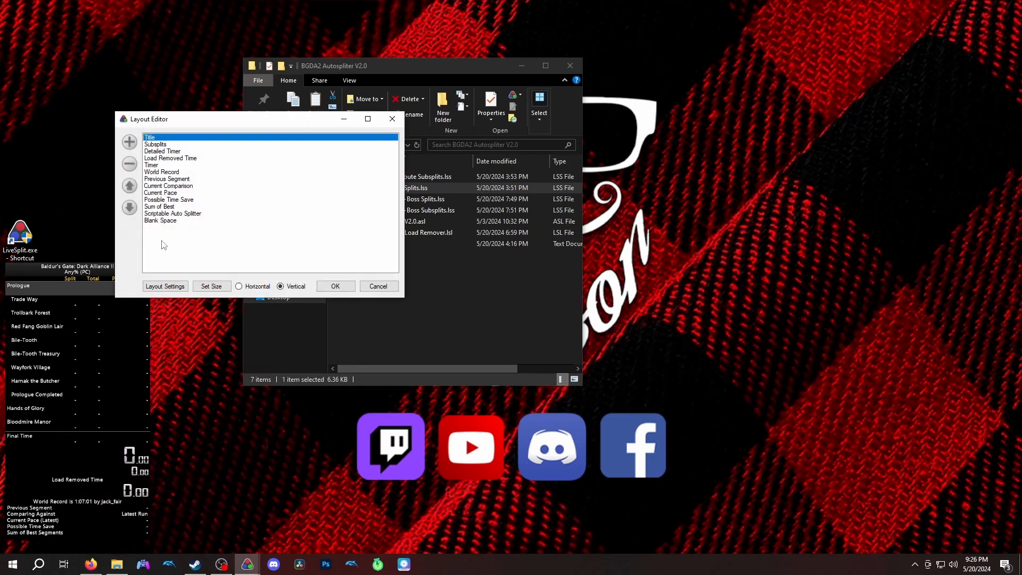
{"action": "left_click_drag", "start_coordinate": [186, 123], "coordinate": [297, 139]}
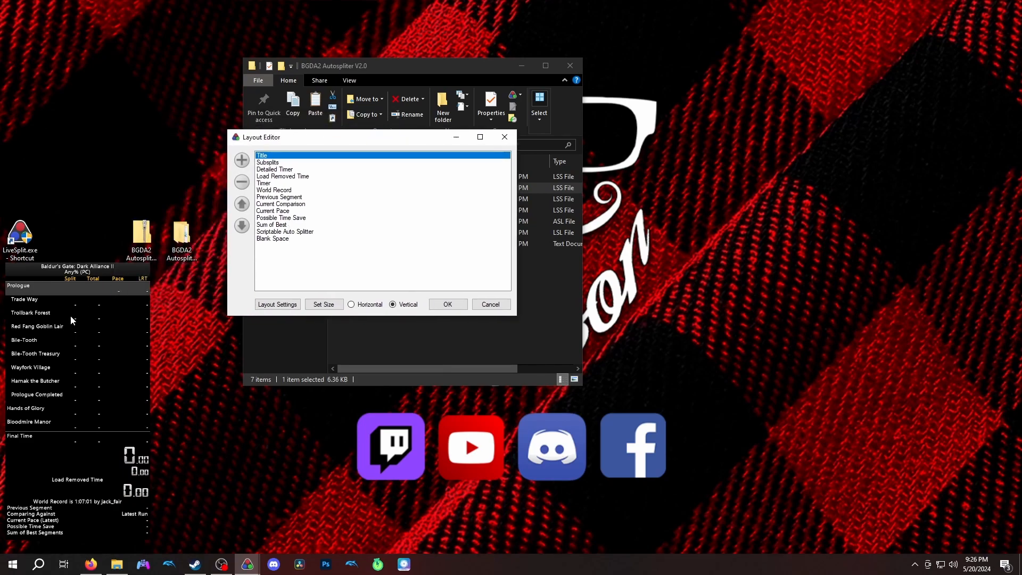
{"action": "double_click", "coordinate": [298, 232]}
{"action": "left_click_drag", "start_coordinate": [263, 139], "coordinate": [539, 120]}
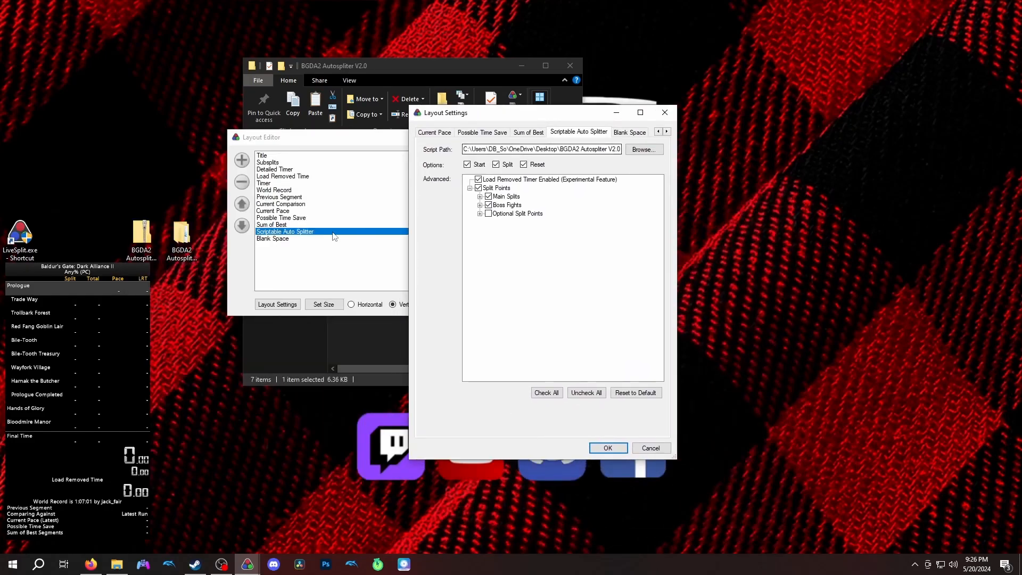
{"action": "left_click", "coordinate": [488, 214]}
{"action": "left_click", "coordinate": [480, 213]}
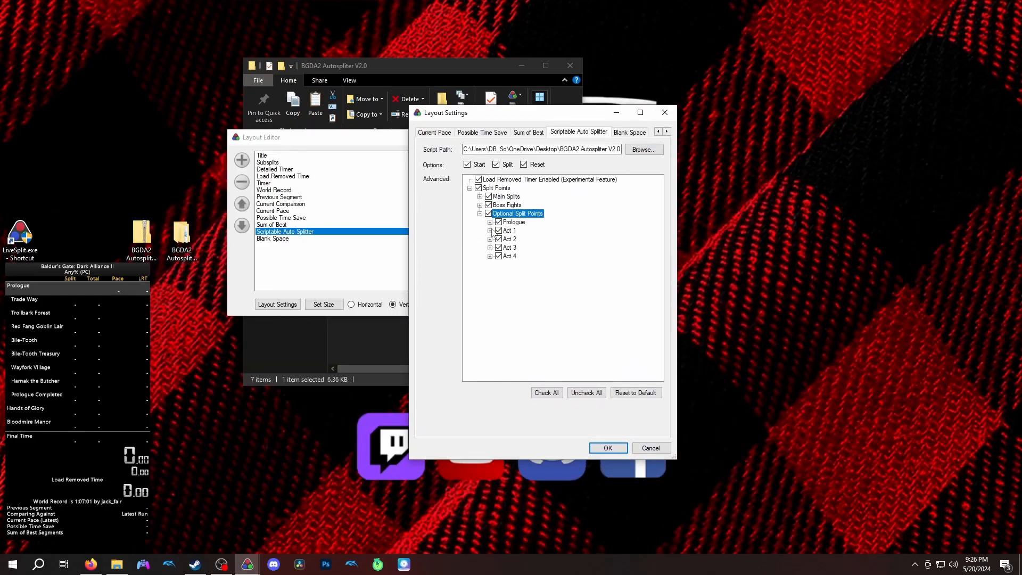
Expand Act 1 with its Hands of Glory and Bloodmire Manor groups, review the optional split points, and collapse Act 1
{"action": "left_click", "coordinate": [489, 231]}
{"action": "left_click", "coordinate": [500, 247]}
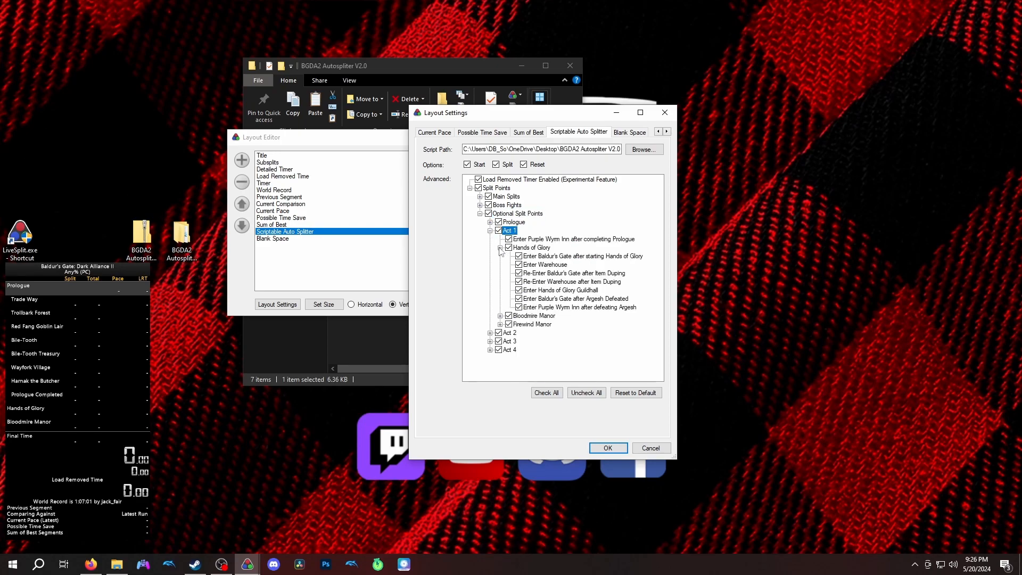
{"action": "left_click", "coordinate": [500, 316]}
{"action": "scroll", "coordinate": [498, 331], "scroll_direction": "down", "scroll_amount": 2}
{"action": "scroll", "coordinate": [495, 331], "scroll_direction": "up", "scroll_amount": 3}
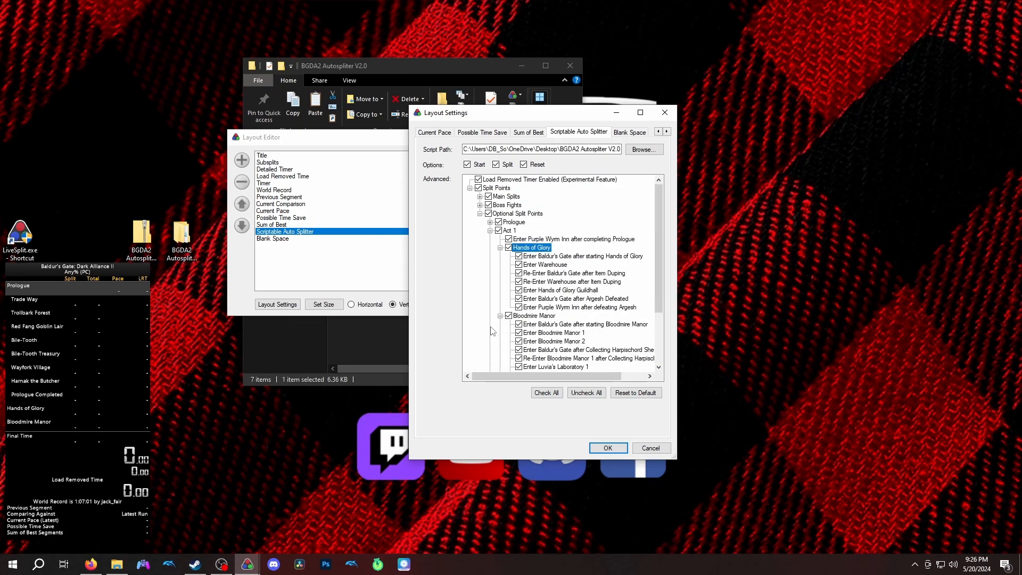
{"action": "left_click", "coordinate": [489, 230]}
Clear all of the advanced options, re-enable every one of them, and accept the layout settings and the layout
{"action": "left_click", "coordinate": [584, 393]}
{"action": "left_click", "coordinate": [555, 396]}
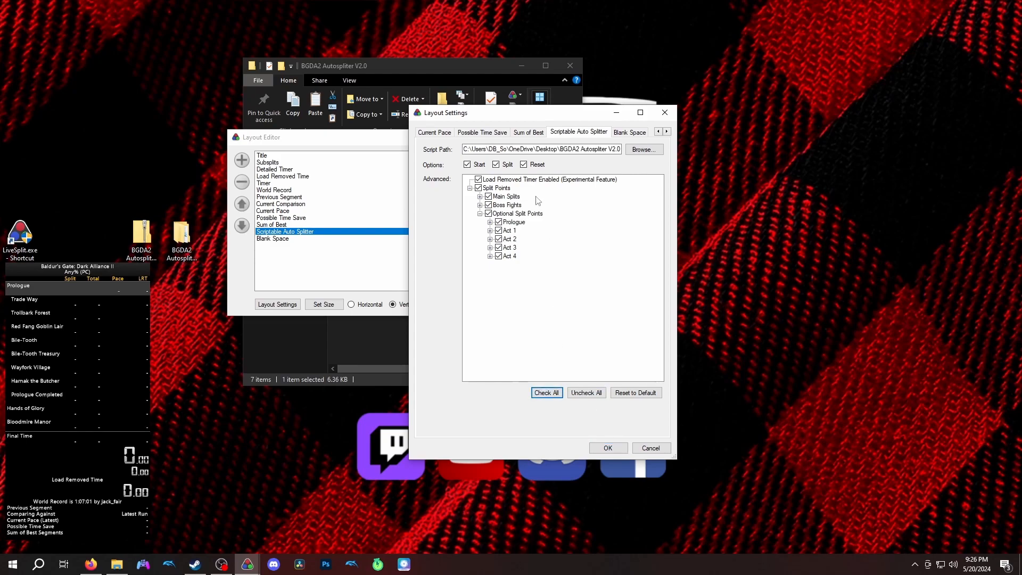
{"action": "left_click", "coordinate": [607, 446]}
{"action": "left_click", "coordinate": [451, 304]}
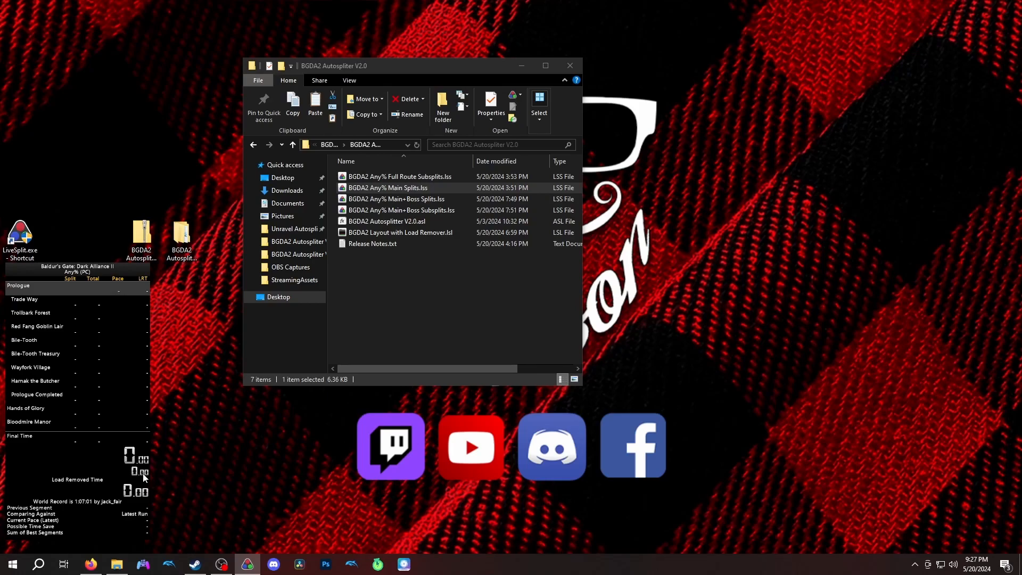
Switch the Load Removed Timer option off and back on in the Scriptable Auto Splitter settings, and accept the layout
{"action": "right_click", "coordinate": [119, 376]}
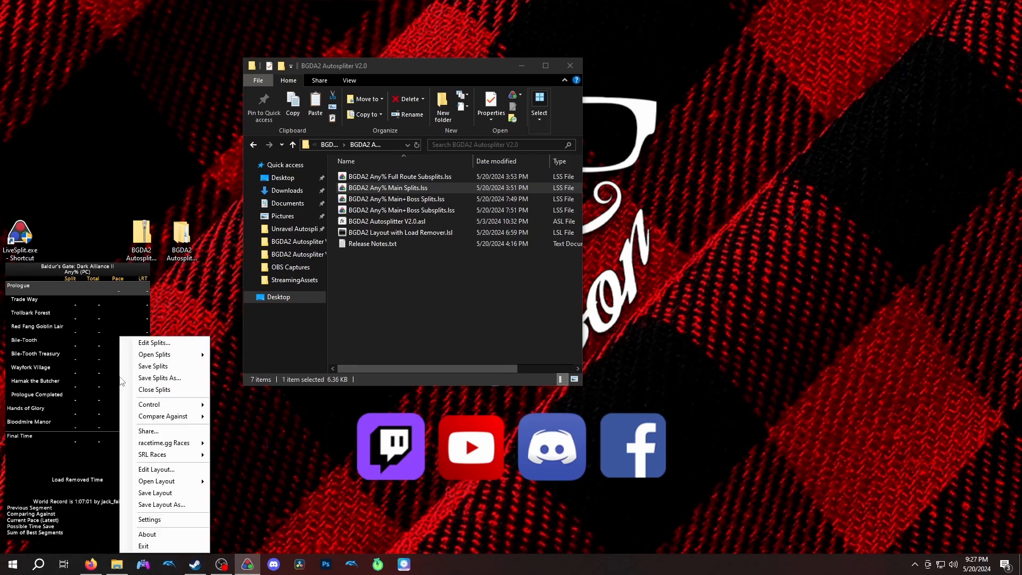
{"action": "left_click", "coordinate": [143, 469]}
{"action": "double_click", "coordinate": [80, 116]}
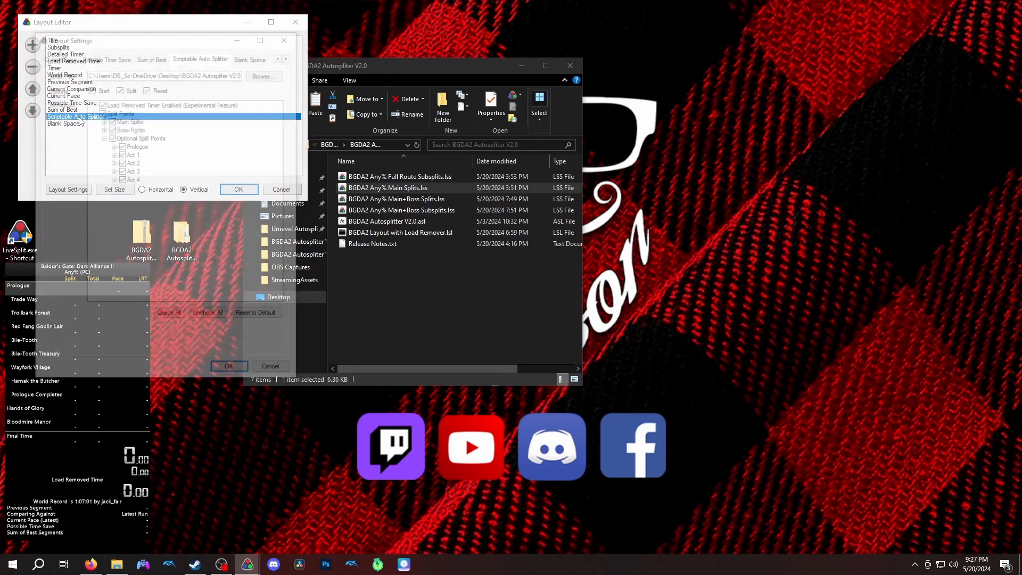
{"action": "left_click_drag", "start_coordinate": [169, 37], "coordinate": [490, 108]}
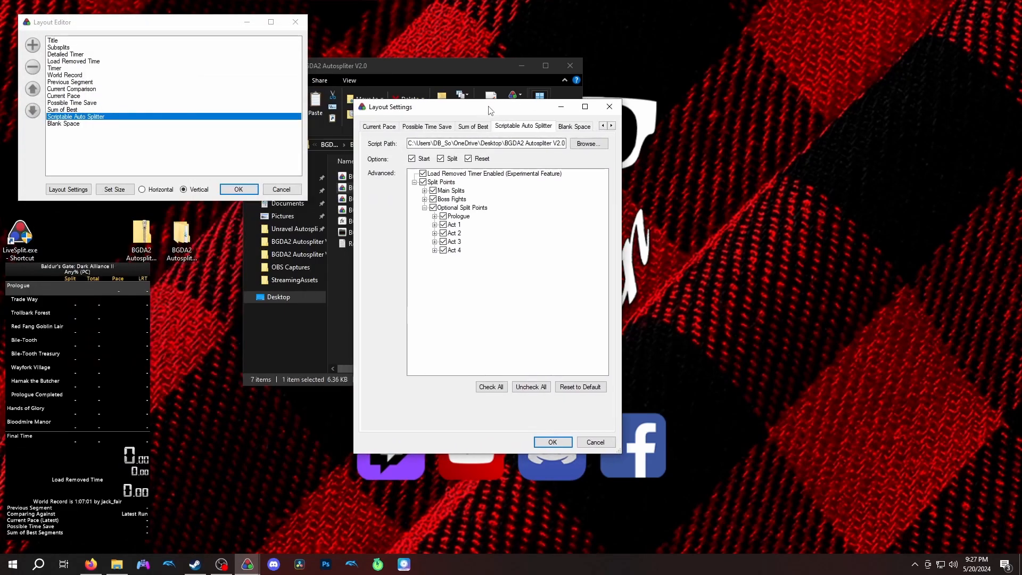
{"action": "left_click", "coordinate": [423, 174]}
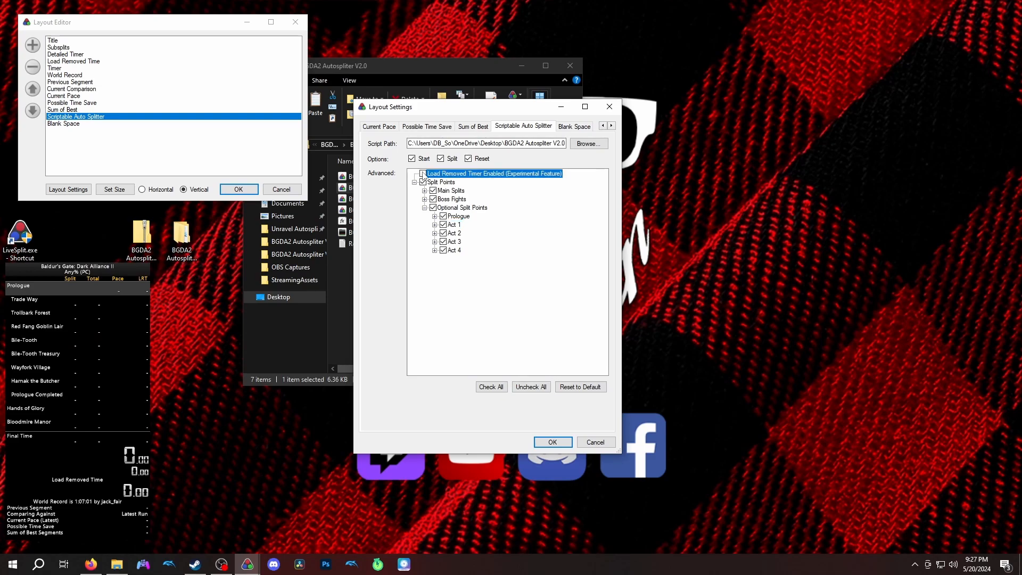
{"action": "left_click", "coordinate": [423, 174]}
{"action": "left_click", "coordinate": [557, 444]}
{"action": "left_click", "coordinate": [296, 188]}
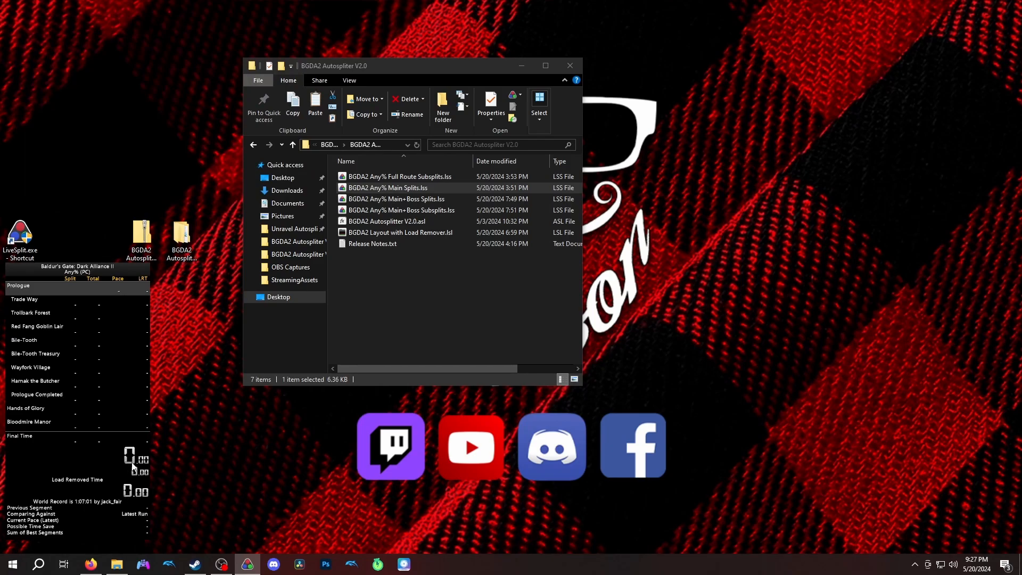
Switch to Steam, bring up Baldur's Gate: Dark Alliance II, and lower the system volume to 58
{"action": "left_click", "coordinate": [195, 563]}
{"action": "left_click", "coordinate": [234, 228]}
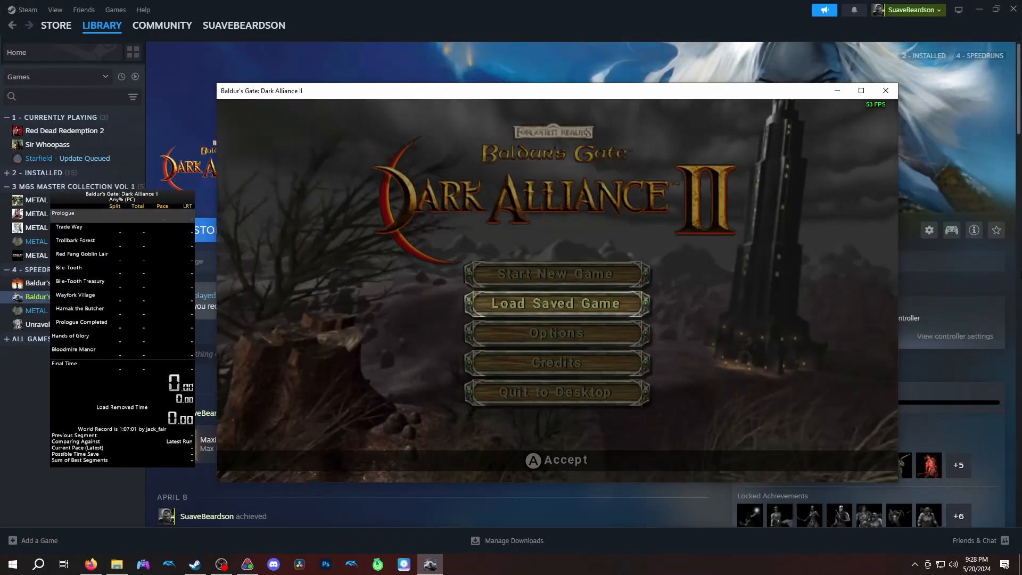
{"action": "key", "text": "XF86AudioLowerVolume"}
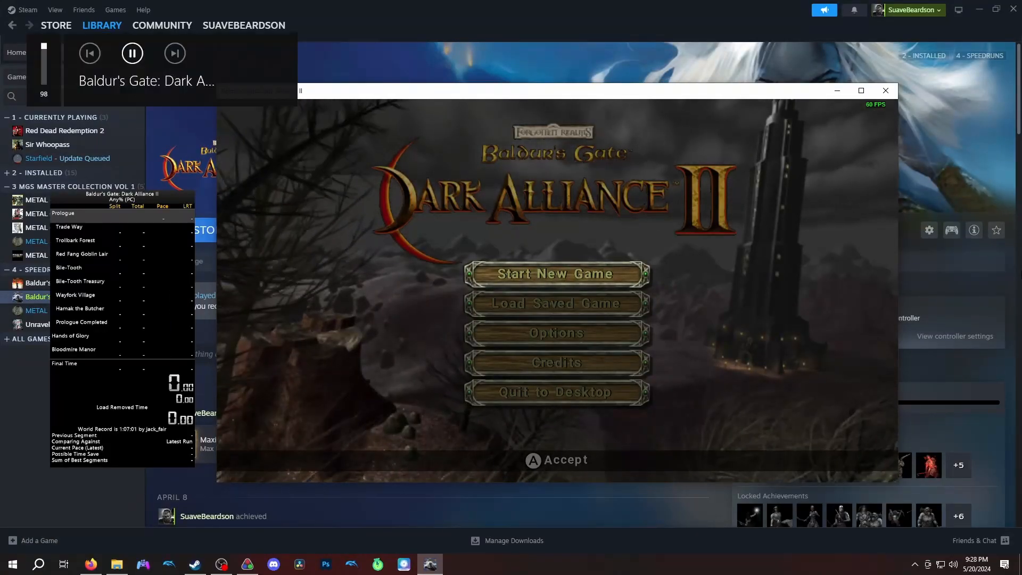
{"action": "key", "text": "XF86AudioLowerVolume"}
{"action": "key", "text": "XF86AudioLowerVolume"}
{"action": "key", "text": "XF86AudioLowerVolume"}
{"action": "key", "text": "XF86AudioLowerVolume"}
{"action": "key", "text": "XF86AudioLowerVolume"}
{"action": "key", "text": "XF86AudioLowerVolume"}
{"action": "key", "text": "XF86AudioLowerVolume"}
{"action": "key", "text": "XF86AudioLowerVolume"}
{"action": "key", "text": "XF86AudioLowerVolume"}
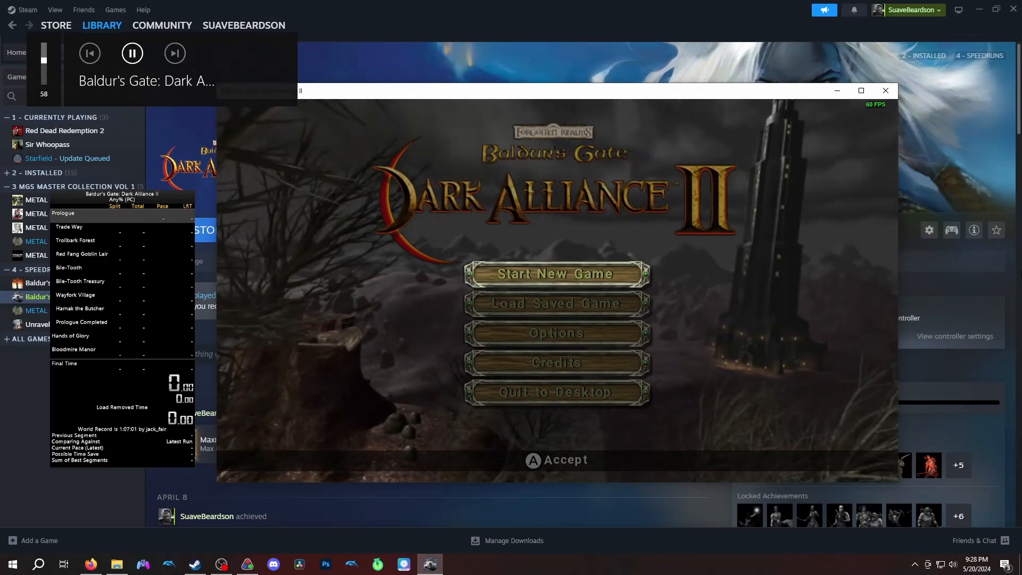
Start a new game and proceed through The Trade Way's loading screen to begin a timed test run
{"action": "key", "text": "Return"}
{"action": "key", "text": "Return"}
{"action": "key", "text": "Return"}
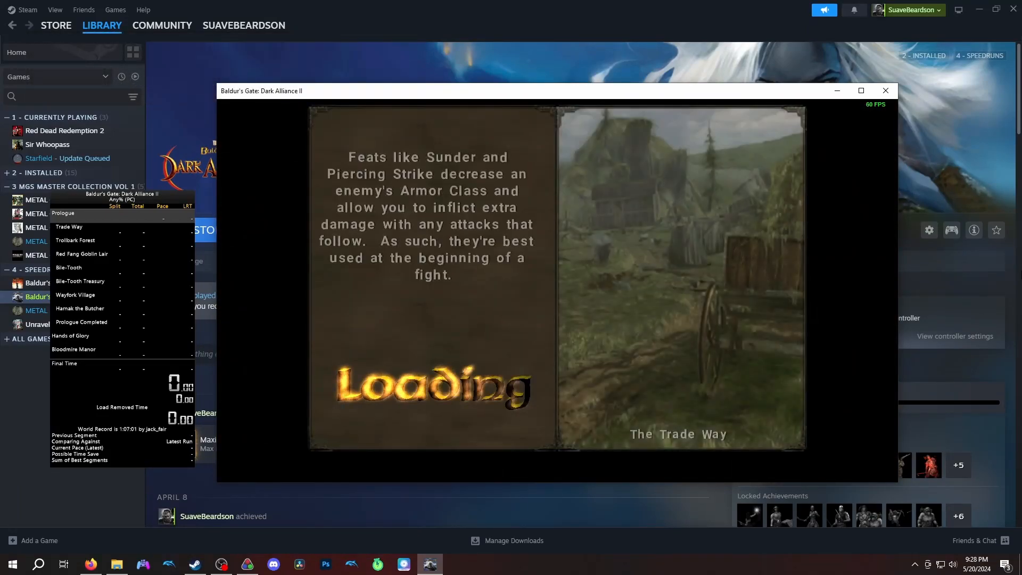
{"action": "key", "text": "Return"}
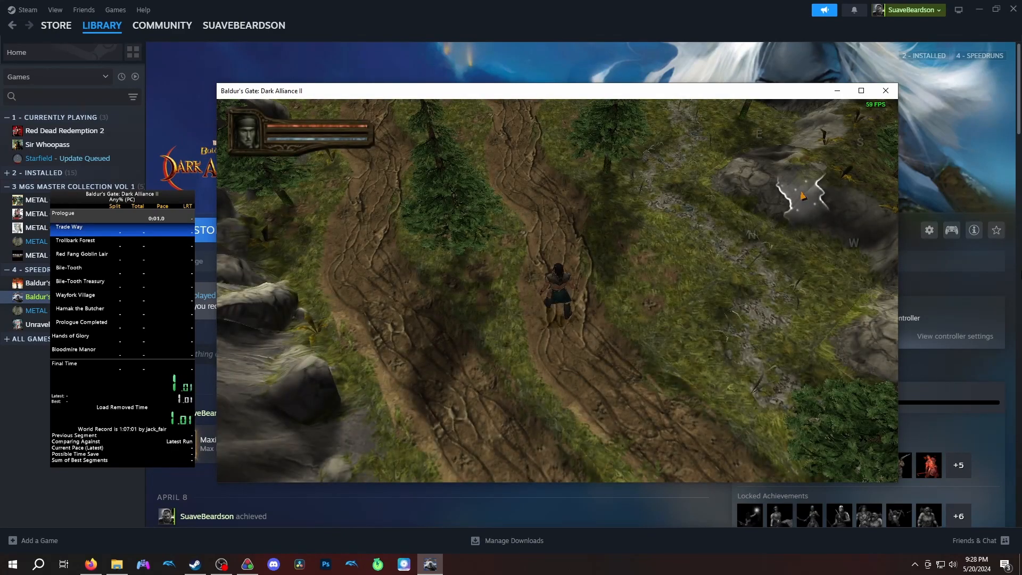
Play through The Trade Way into Trollbark Forest and continue past the loading screen to test the first subsplit
{"action": "key", "text": "w"}
{"action": "key", "text": "Escape"}
{"action": "key", "text": "Down"}
{"action": "key", "text": "Down"}
{"action": "key", "text": "Down"}
{"action": "key", "text": "Down"}
{"action": "key", "text": "Down"}
{"action": "key", "text": "Return"}
{"action": "key", "text": "Return"}
{"action": "key", "text": "Return"}
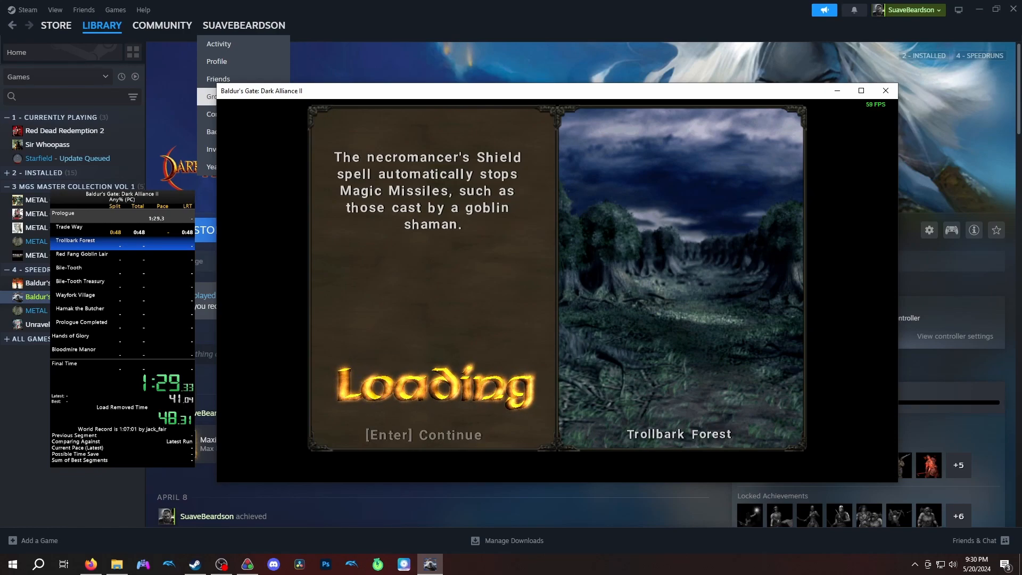
{"action": "key", "text": "Return"}
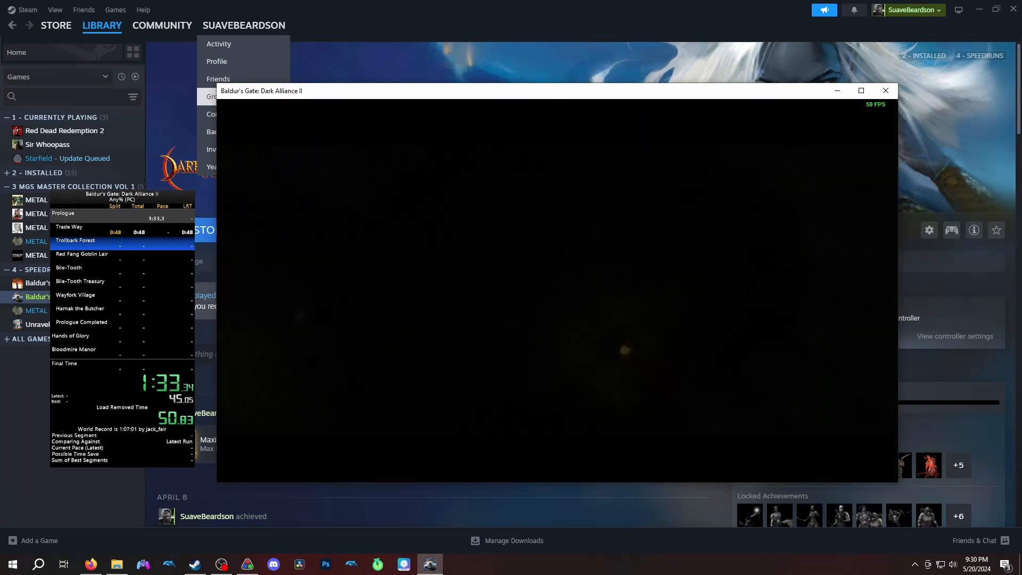
End the test run by exiting from Trollbark Forest to the game's main menu
{"action": "key", "text": "Escape"}
{"action": "key", "text": "Down"}
{"action": "key", "text": "Down"}
{"action": "key", "text": "Down"}
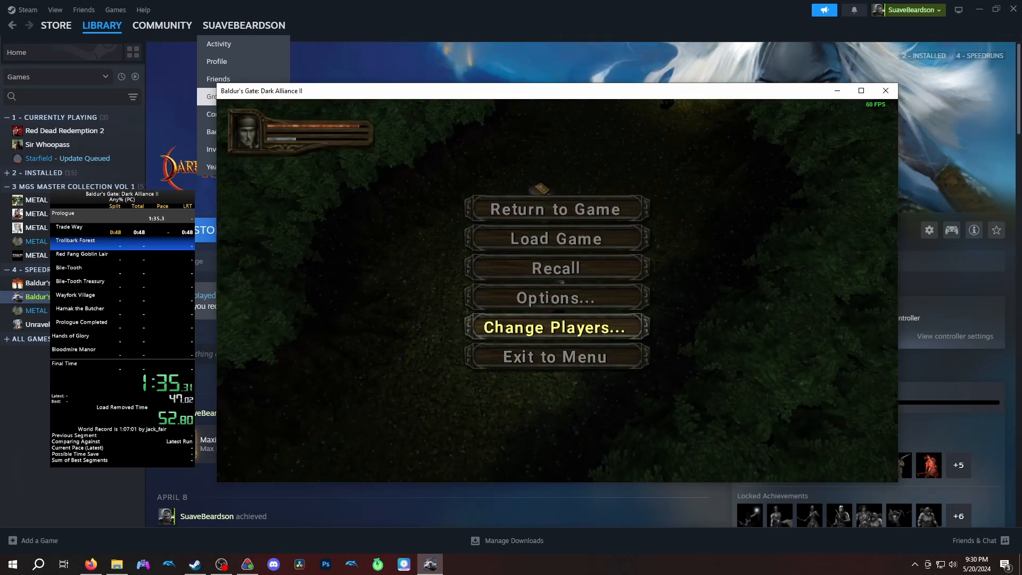
{"action": "key", "text": "Down"}
{"action": "key", "text": "Return"}
{"action": "key", "text": "Return"}
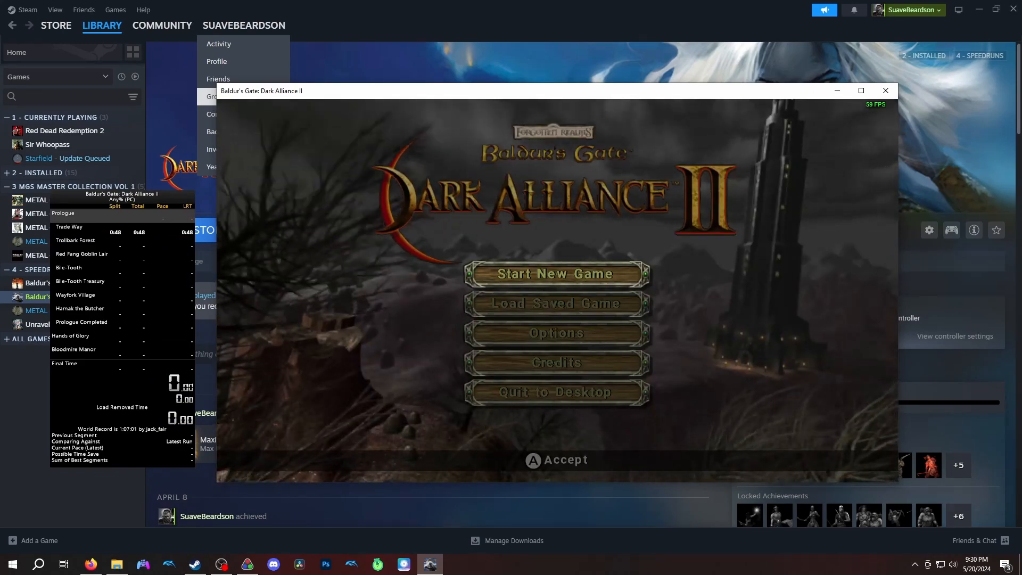
{"action": "key", "text": "Down"}
{"action": "key", "text": "Down"}
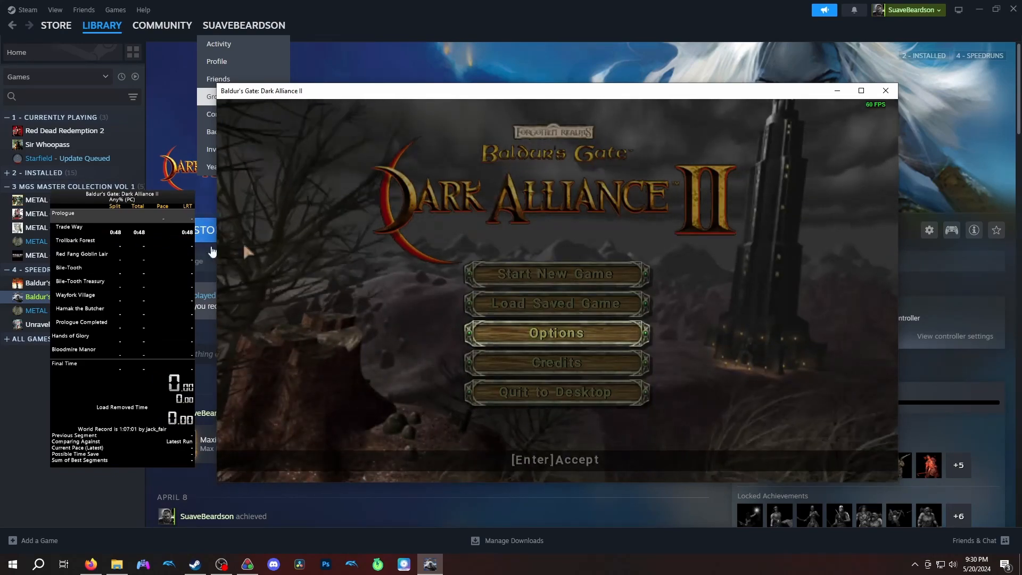
{"action": "left_click", "coordinate": [123, 272]}
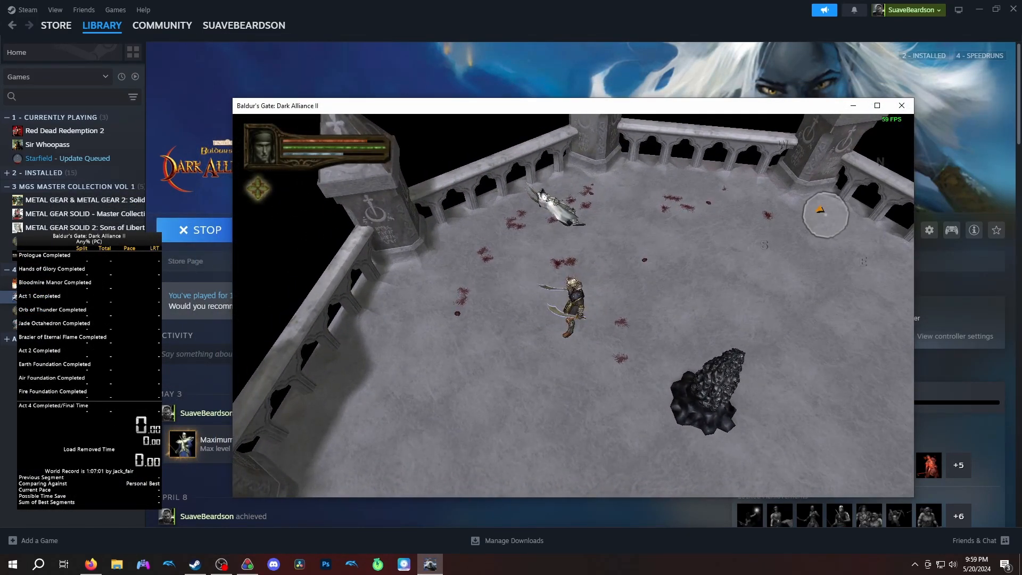
Switch to Firefox and read the speedrun.com category rule on when the run's time ends
{"action": "left_click", "coordinate": [91, 564]}
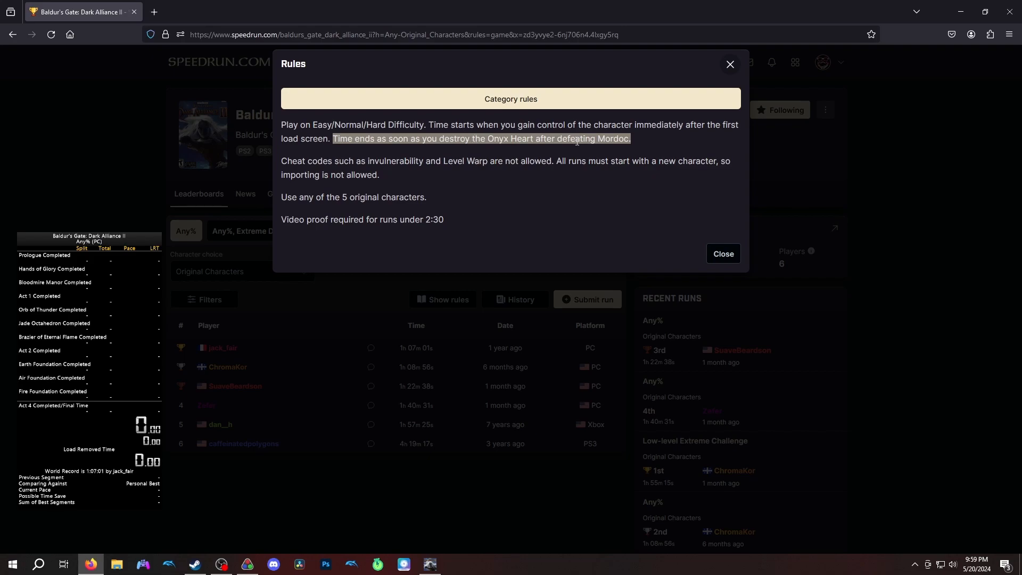
Switch to Baldur's Gate: Dark Alliance II and attack the Onyx Heart to test the final split point
{"action": "left_click", "coordinate": [429, 564]}
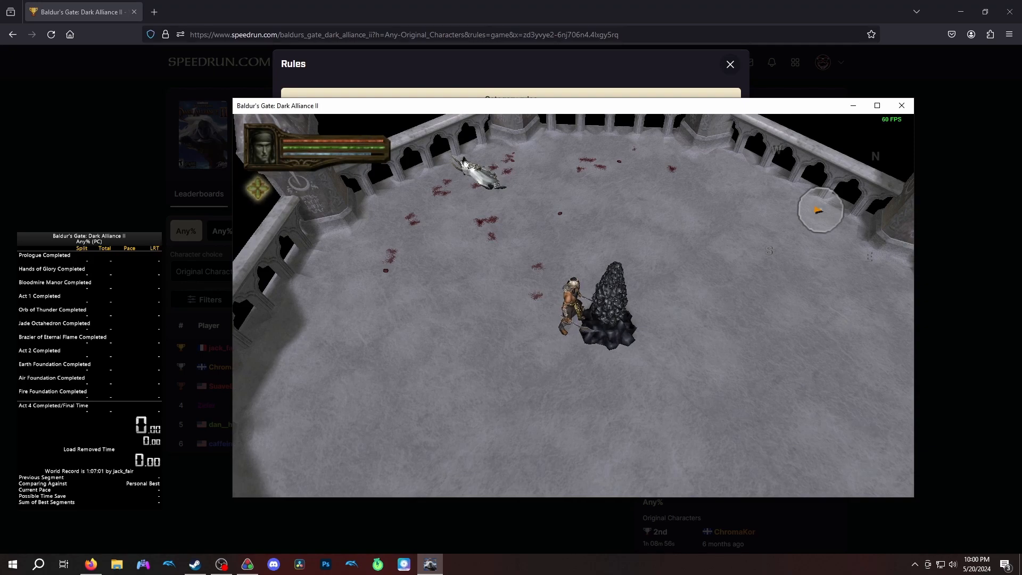
{"action": "key", "text": "KP_1"}
{"action": "key", "text": "KP_2"}
{"action": "key", "text": "KP_2"}
{"action": "key", "text": "KP_2"}
{"action": "key", "text": "KP_2"}
{"action": "key", "text": "KP_2"}
{"action": "key", "text": "KP_2"}
{"action": "key", "text": "KP_2"}
{"action": "key", "text": "KP_2"}
{"action": "key", "text": "KP_2"}
{"action": "key", "text": "KP_2"}
{"action": "key", "text": "KP_2"}
{"action": "key", "text": "KP_2"}
{"action": "key", "text": "KP_2"}
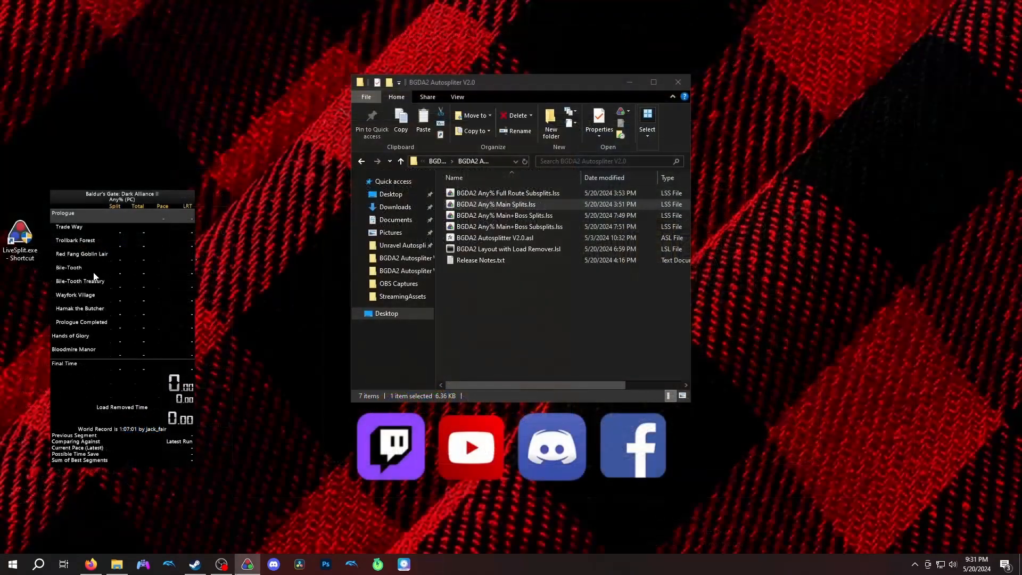
Switch to LiveSplit and review the hotkey assignments in its settings
{"action": "right_click", "coordinate": [94, 273]}
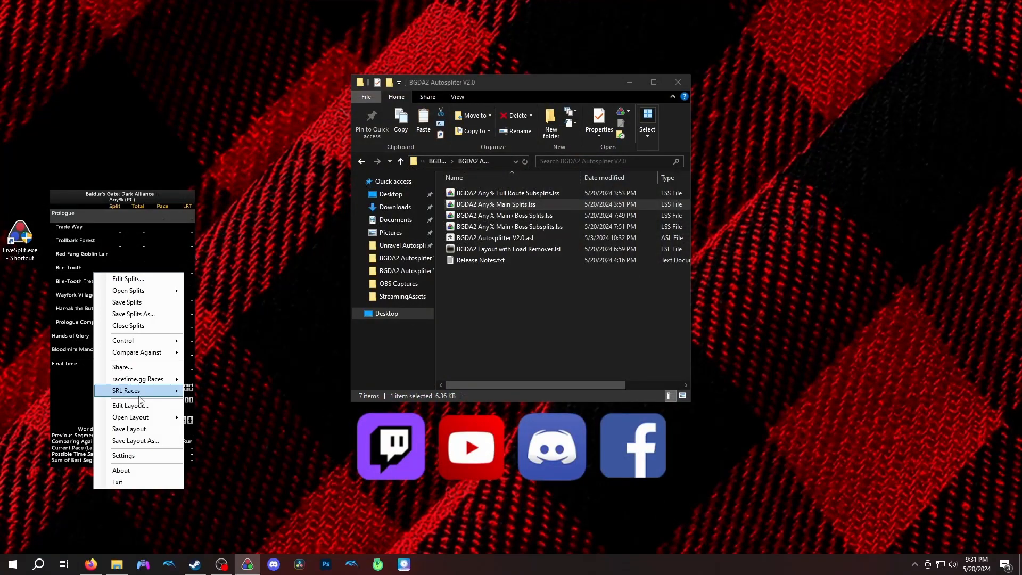
{"action": "left_click", "coordinate": [124, 456]}
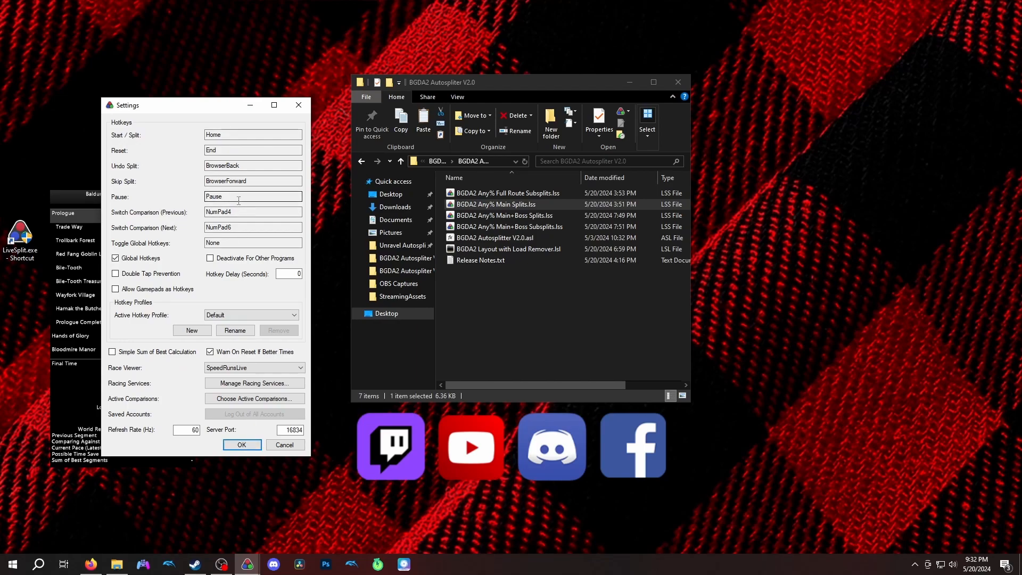
{"action": "left_click", "coordinate": [242, 445]}
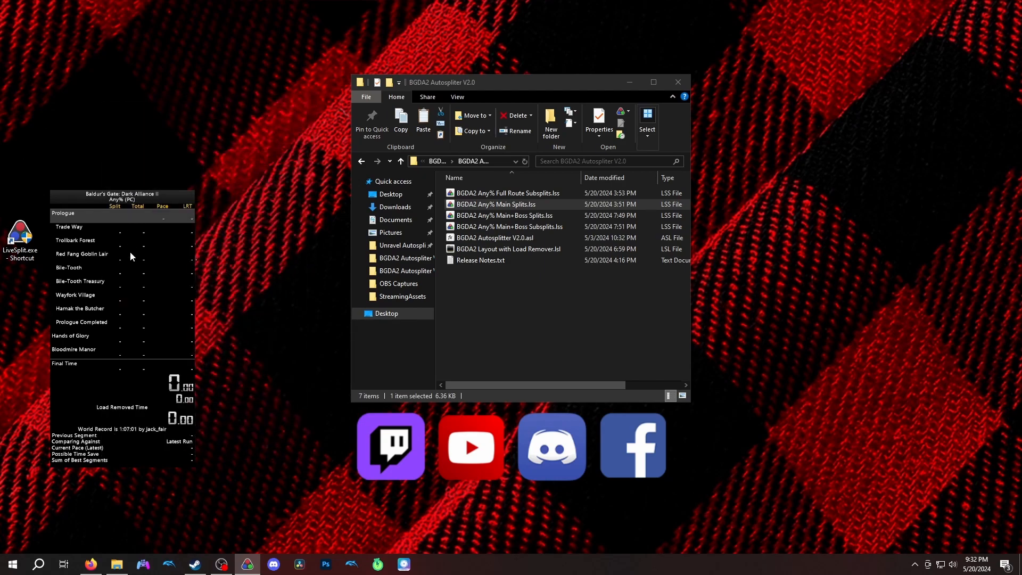
Load the BGDA2 Any% Main+Boss Subsplits.lss splits without saving the current splits
{"action": "scroll", "coordinate": [119, 261], "scroll_direction": "down", "scroll_amount": 5}
{"action": "scroll", "coordinate": [119, 267], "scroll_direction": "down", "scroll_amount": 3}
{"action": "right_click", "coordinate": [118, 268]}
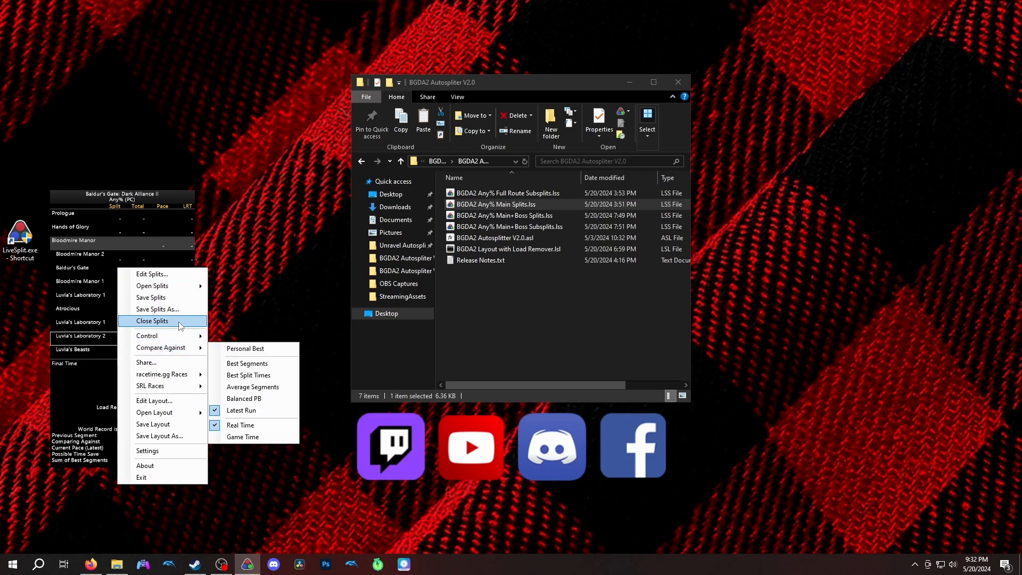
{"action": "mouse_move", "coordinate": [159, 286]}
{"action": "mouse_move", "coordinate": [290, 288]}
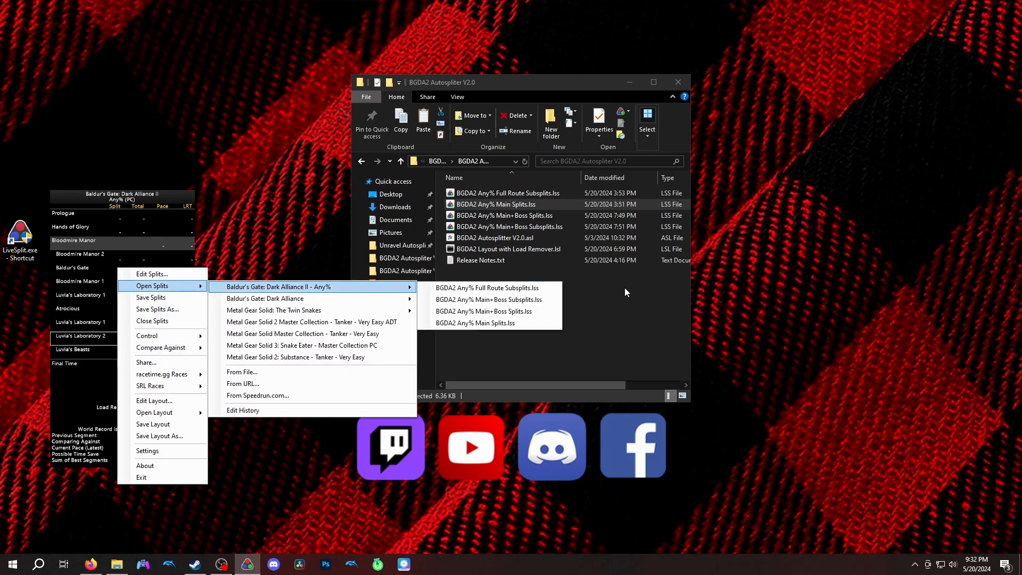
{"action": "left_click", "coordinate": [538, 299]}
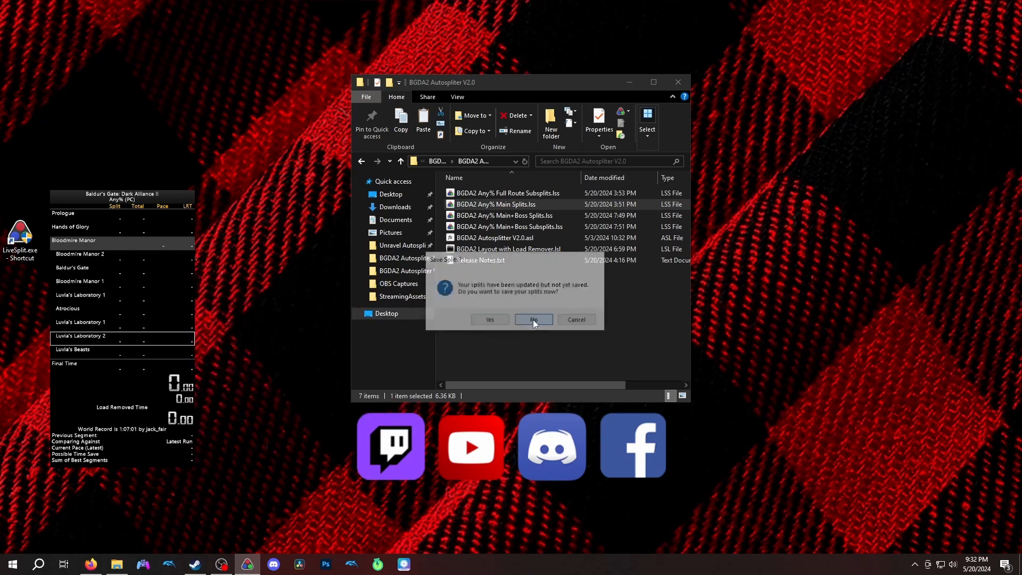
{"action": "left_click", "coordinate": [533, 319]}
{"action": "scroll", "coordinate": [133, 298], "scroll_direction": "up", "scroll_amount": 5}
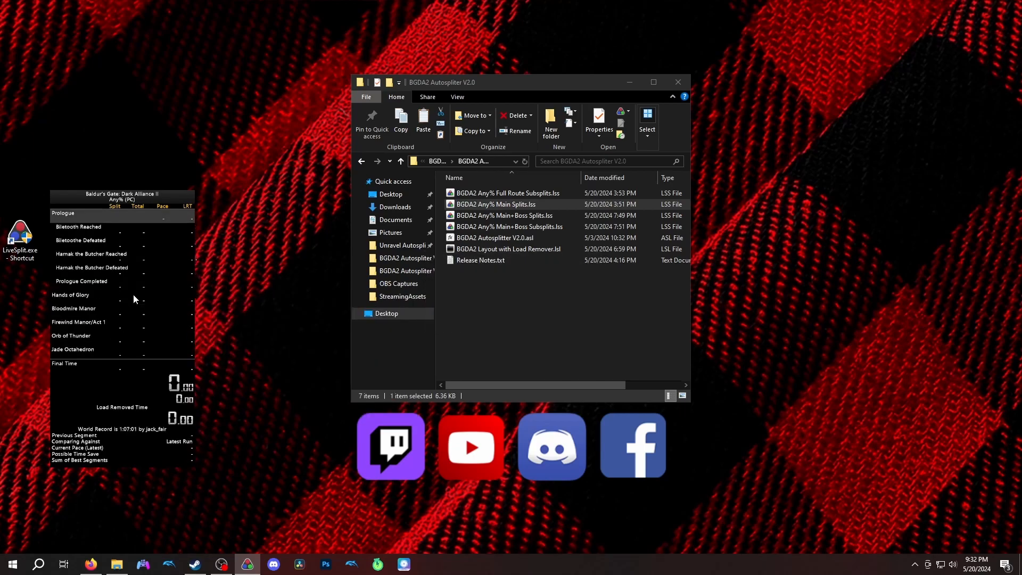
Disable the Optional Split Points group in the layout's Scriptable Auto Splitter settings
{"action": "right_click", "coordinate": [128, 274]}
{"action": "left_click", "coordinate": [162, 407]}
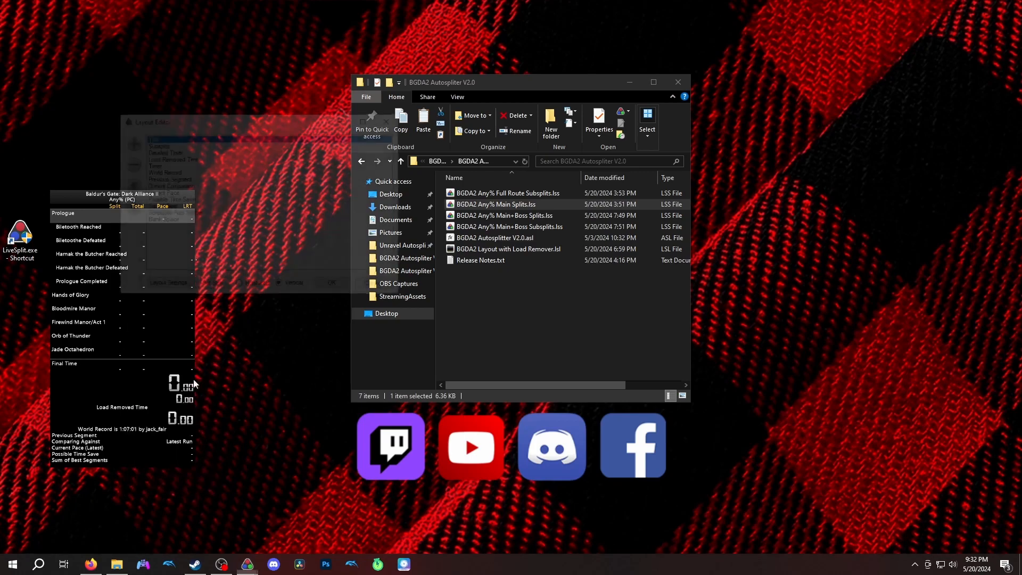
{"action": "left_click_drag", "start_coordinate": [251, 118], "coordinate": [565, 167]}
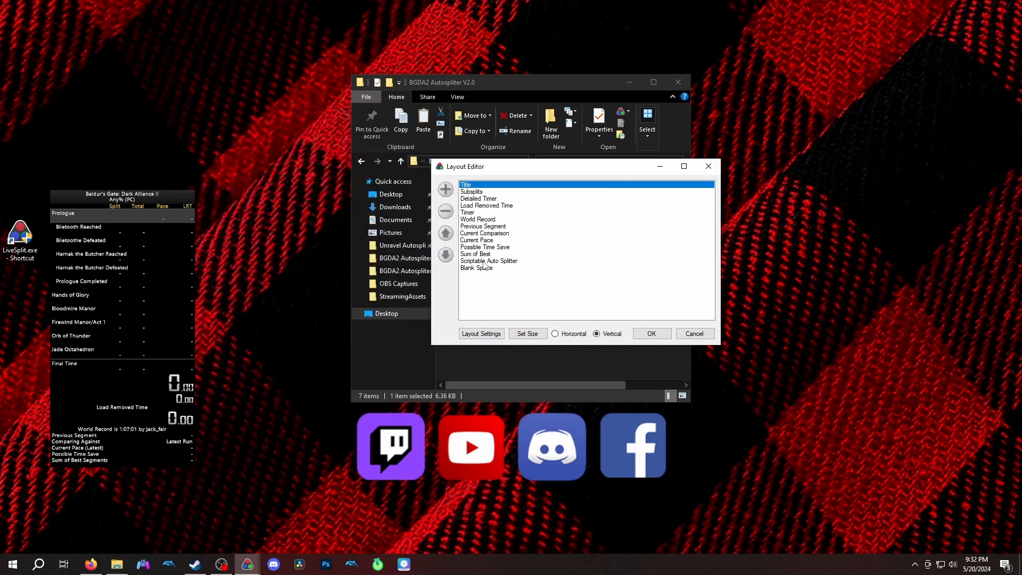
{"action": "double_click", "coordinate": [483, 261]}
{"action": "left_click_drag", "start_coordinate": [228, 137], "coordinate": [524, 134]}
{"action": "left_click", "coordinate": [486, 206]}
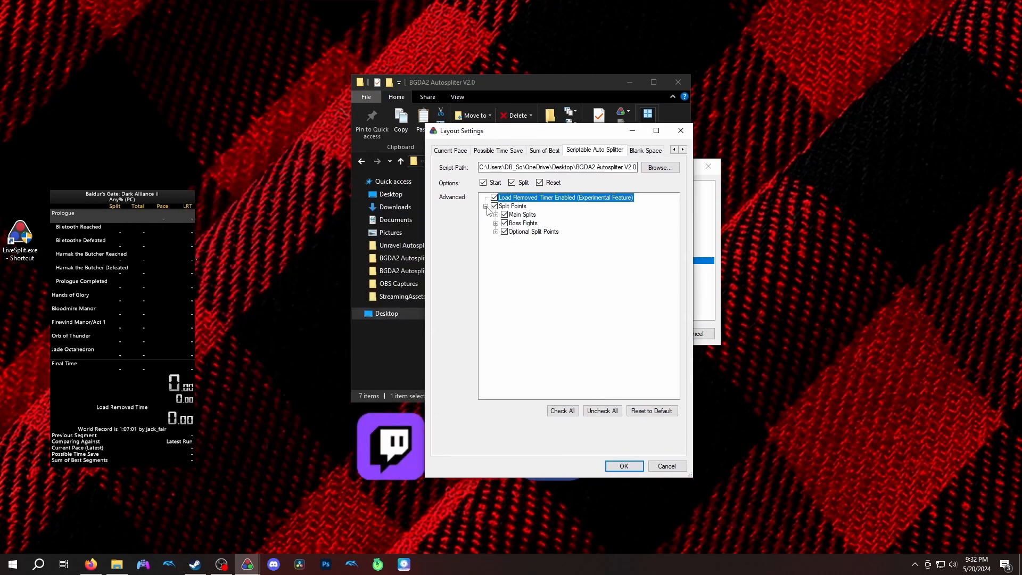
{"action": "left_click", "coordinate": [504, 232]}
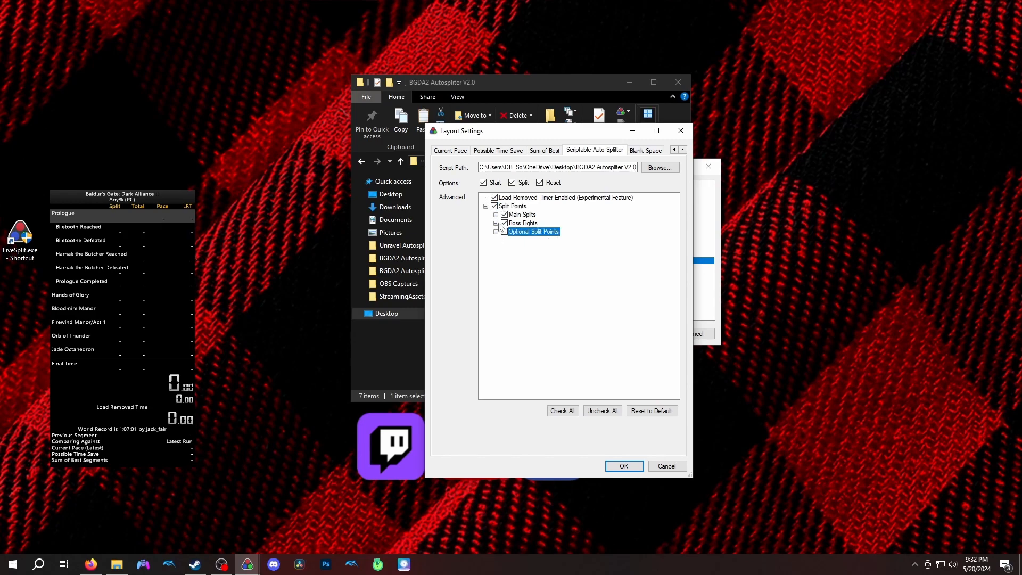
Expand the Boss Fights and Main Splits groups and compare the main split points with the loaded splits
{"action": "left_click", "coordinate": [496, 223]}
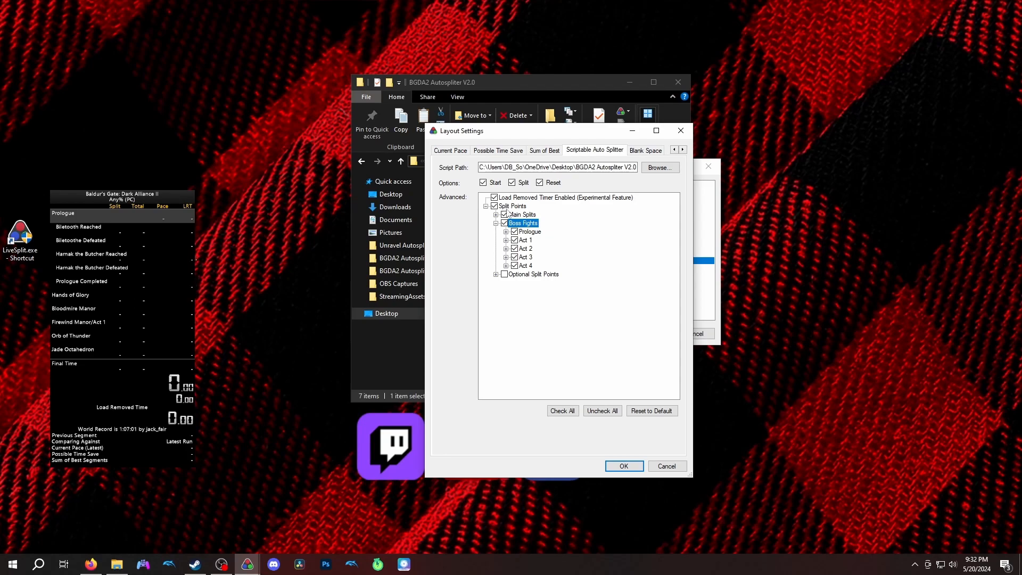
{"action": "scroll", "coordinate": [129, 247], "scroll_direction": "down", "scroll_amount": 6}
{"action": "scroll", "coordinate": [117, 268], "scroll_direction": "up", "scroll_amount": 5}
{"action": "left_click", "coordinate": [495, 215]}
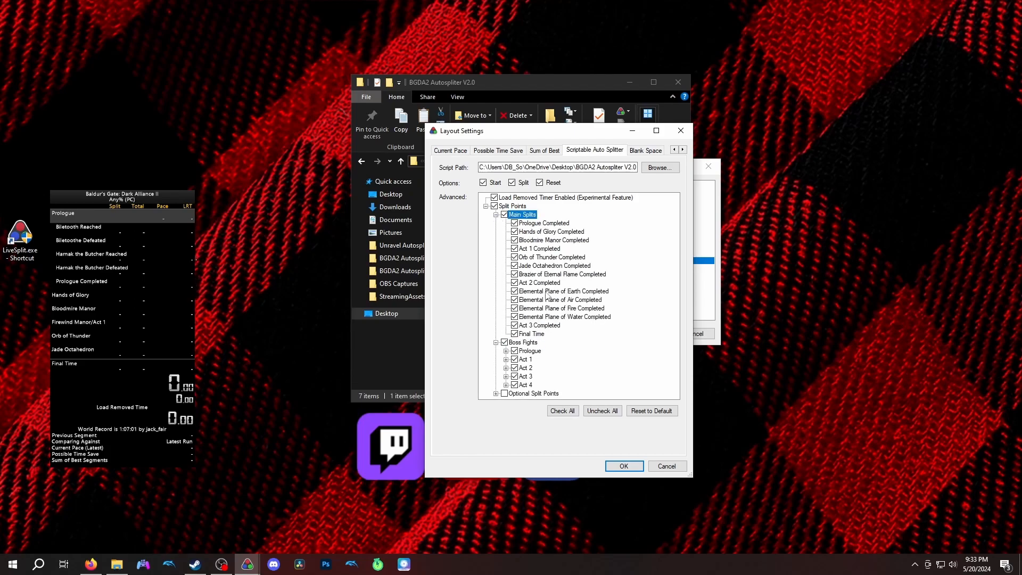
{"action": "left_click", "coordinate": [538, 224]}
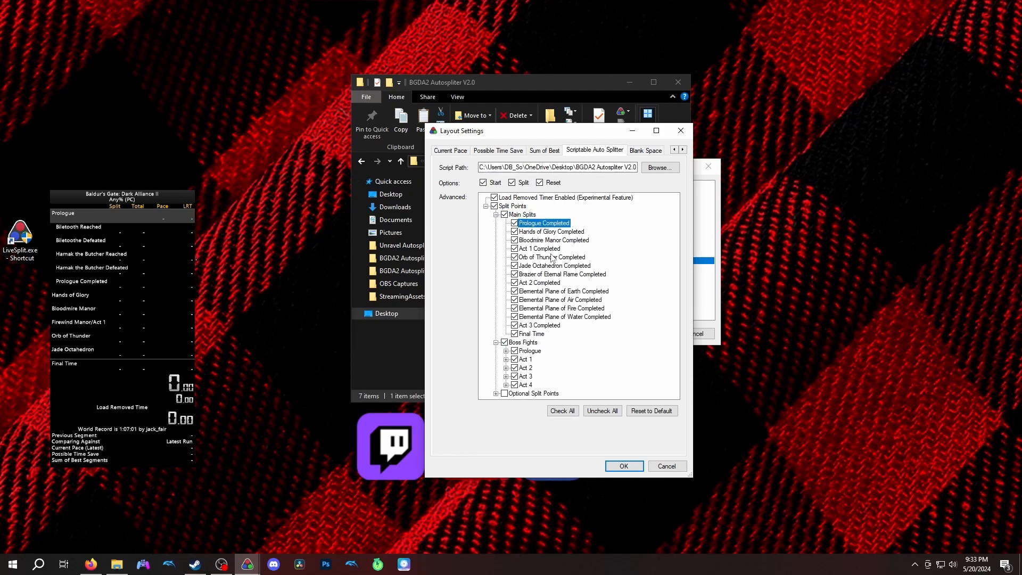
{"action": "left_click", "coordinate": [98, 283]}
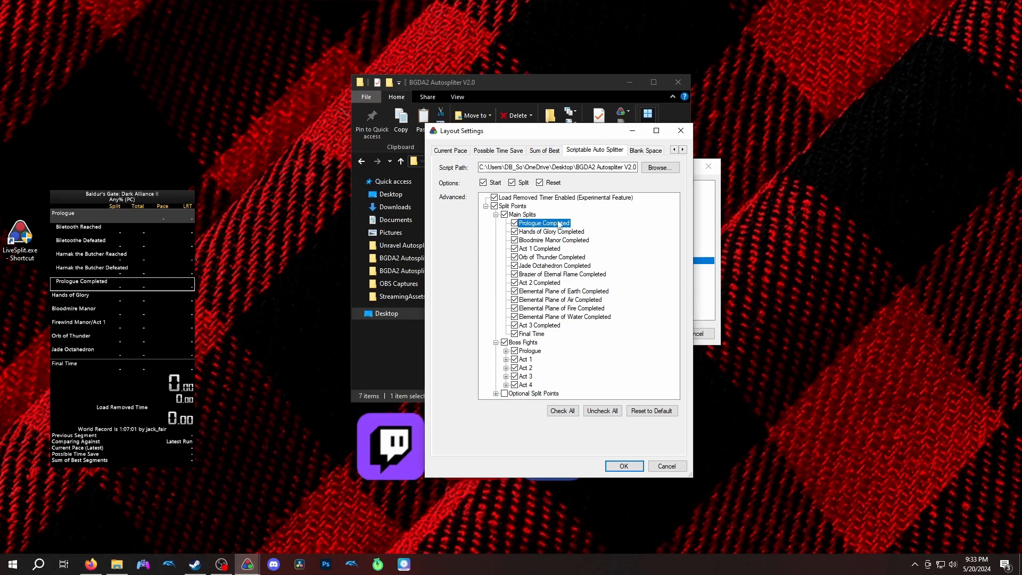
{"action": "scroll", "coordinate": [126, 271], "scroll_direction": "down", "scroll_amount": 1}
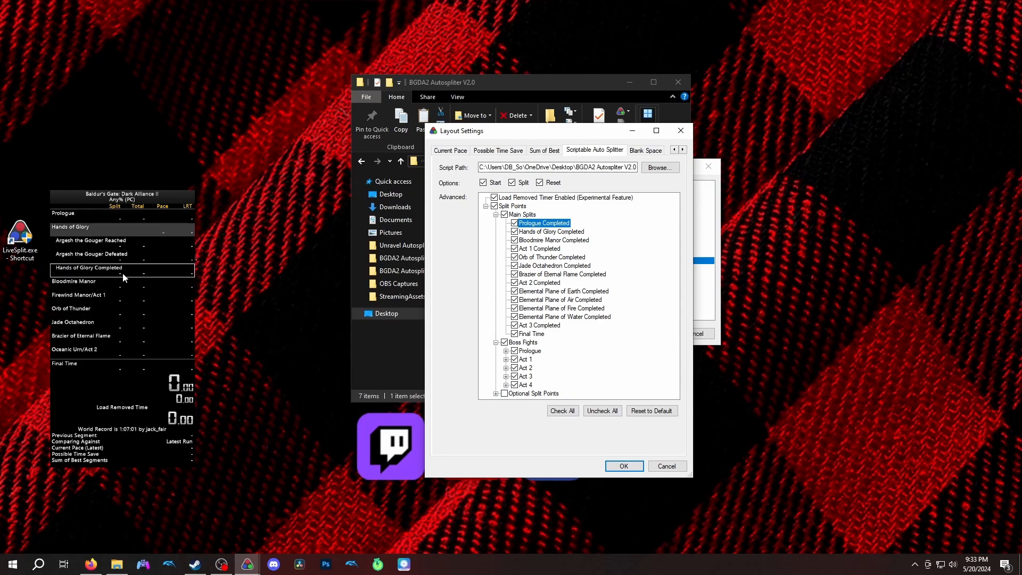
{"action": "left_click", "coordinate": [577, 232]}
{"action": "scroll", "coordinate": [96, 260], "scroll_direction": "up", "scroll_amount": 1}
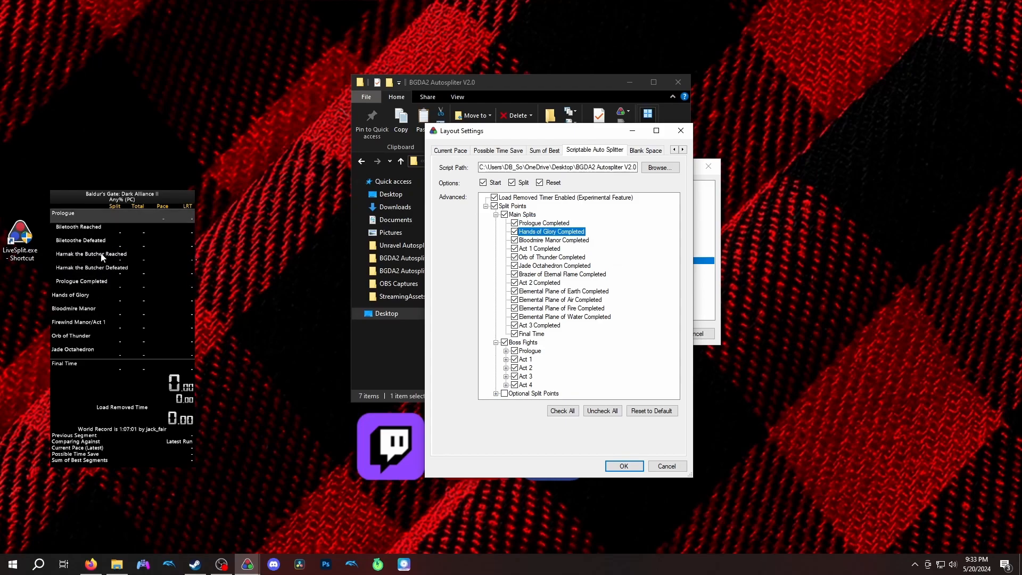
Disable the Biletooth Reached and Harnak The Butcher Reached split points under the Prologue boss fights and apply the layout changes
{"action": "left_click", "coordinate": [506, 352]}
{"action": "left_click", "coordinate": [527, 351]}
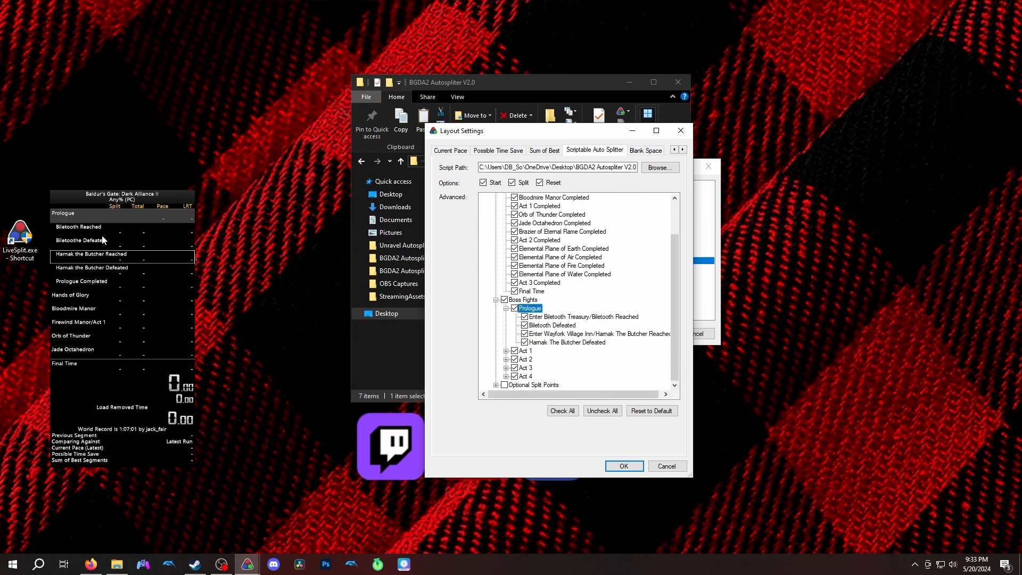
{"action": "scroll", "coordinate": [107, 232], "scroll_direction": "up", "scroll_amount": 1}
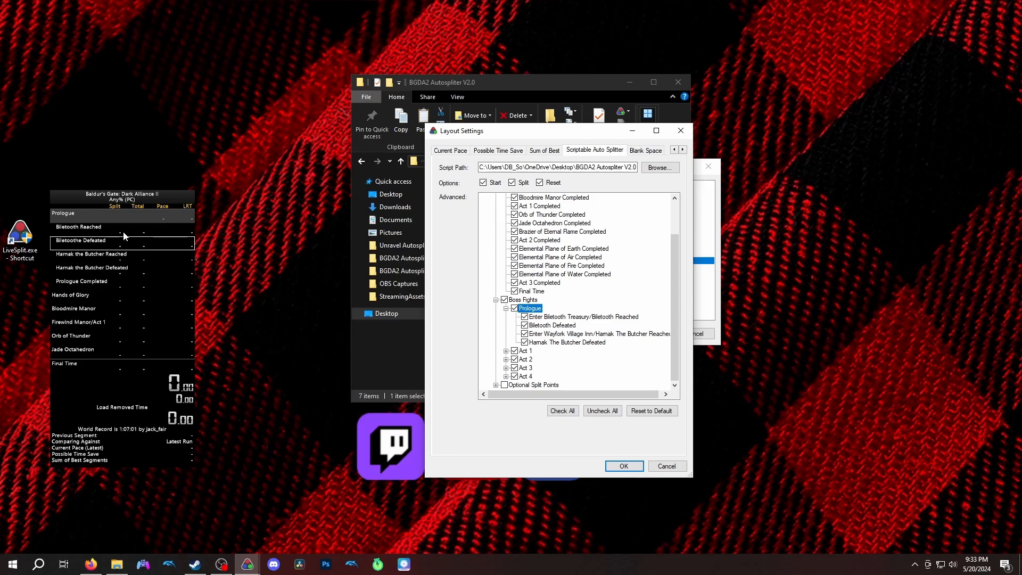
{"action": "scroll", "coordinate": [123, 232], "scroll_direction": "up", "scroll_amount": 1}
{"action": "left_click", "coordinate": [525, 318]}
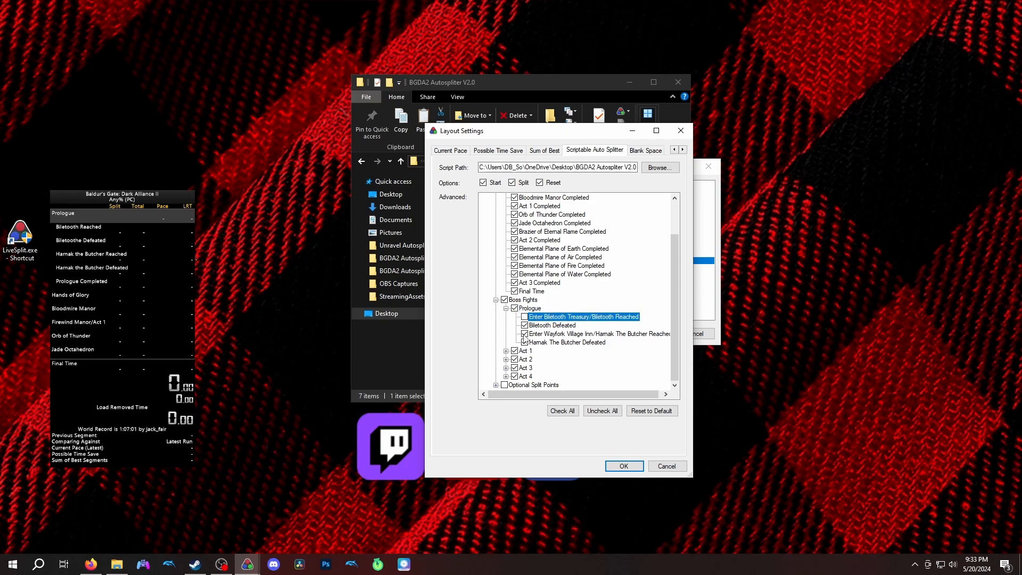
{"action": "left_click", "coordinate": [524, 334]}
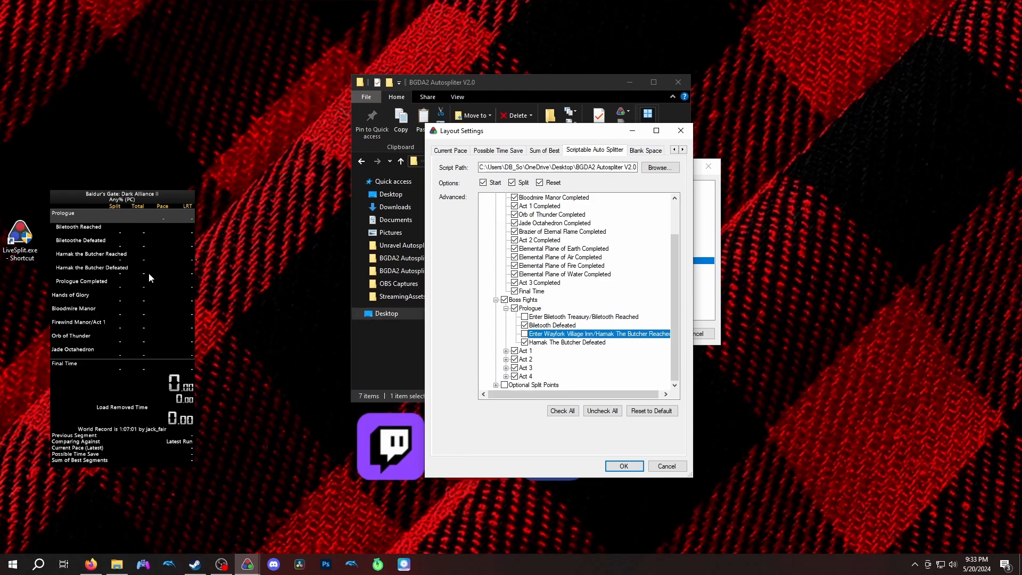
{"action": "left_click", "coordinate": [621, 465]}
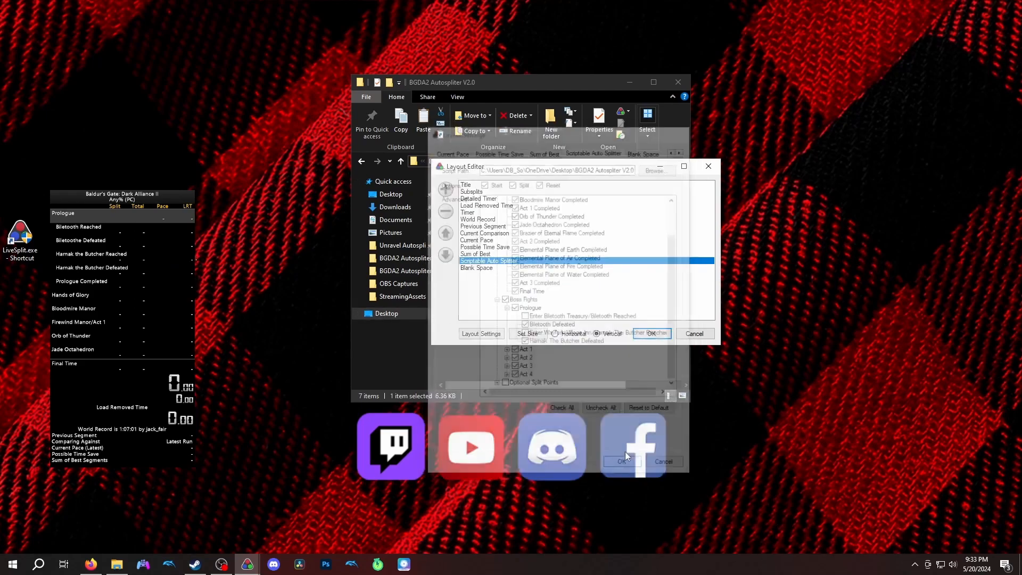
{"action": "left_click", "coordinate": [652, 334]}
Remove the Biletooth Reached and Harnak the Butcher Reached segments from the loaded splits
{"action": "right_click", "coordinate": [147, 274]}
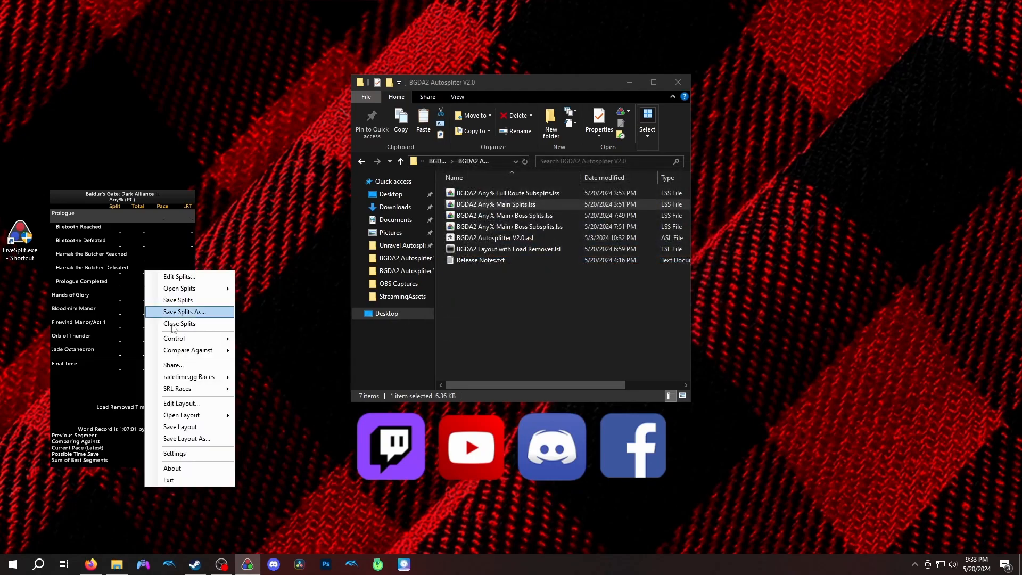
{"action": "left_click", "coordinate": [181, 277]}
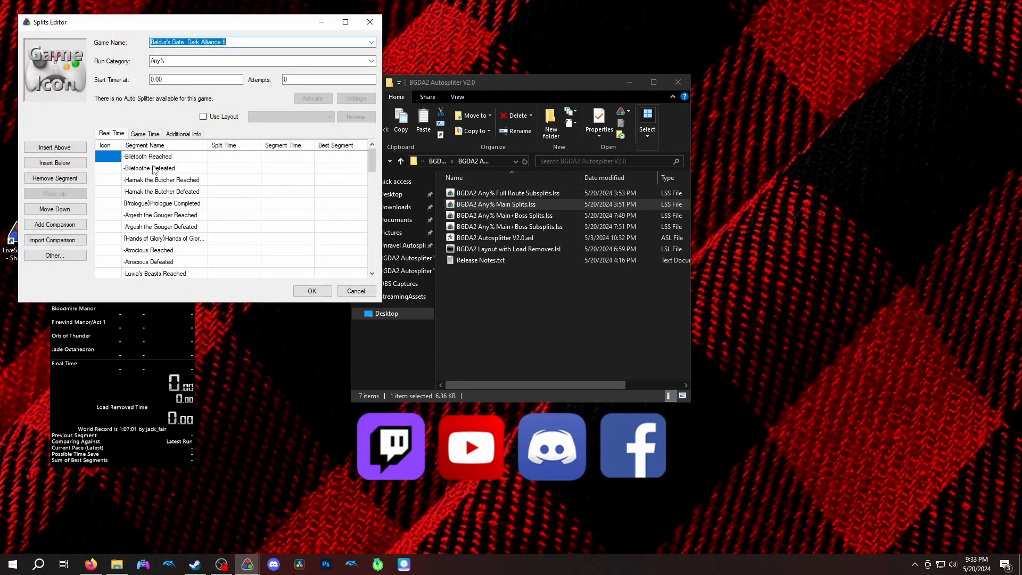
{"action": "left_click", "coordinate": [156, 158]}
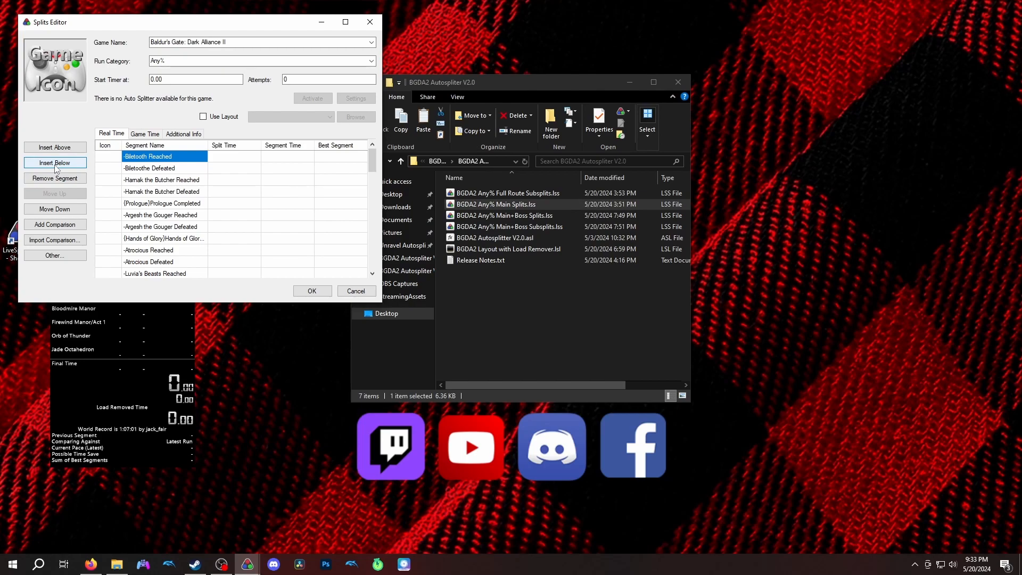
{"action": "left_click", "coordinate": [55, 178]}
{"action": "left_click", "coordinate": [150, 169]}
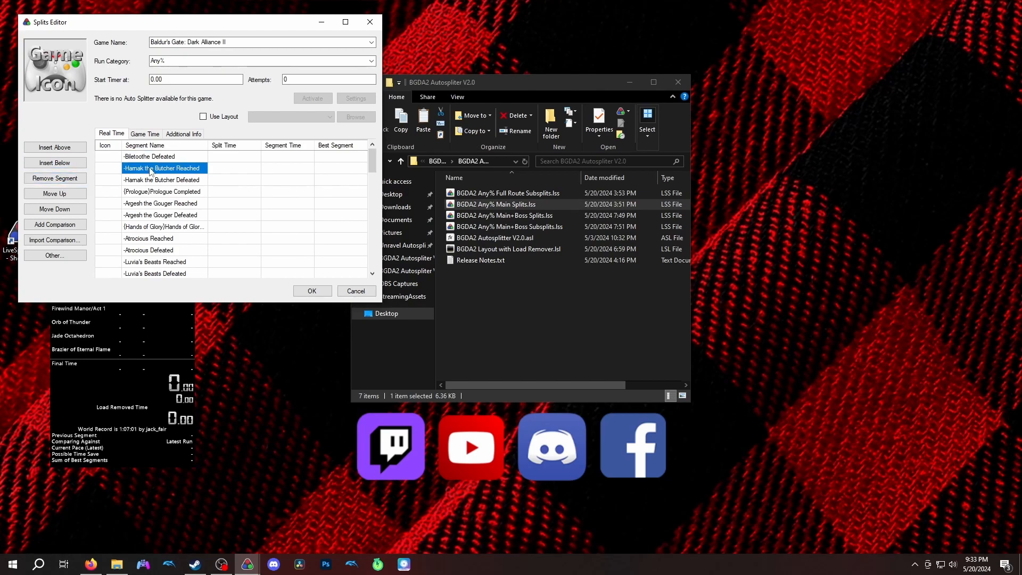
{"action": "left_click", "coordinate": [54, 178]}
{"action": "left_click", "coordinate": [318, 291]}
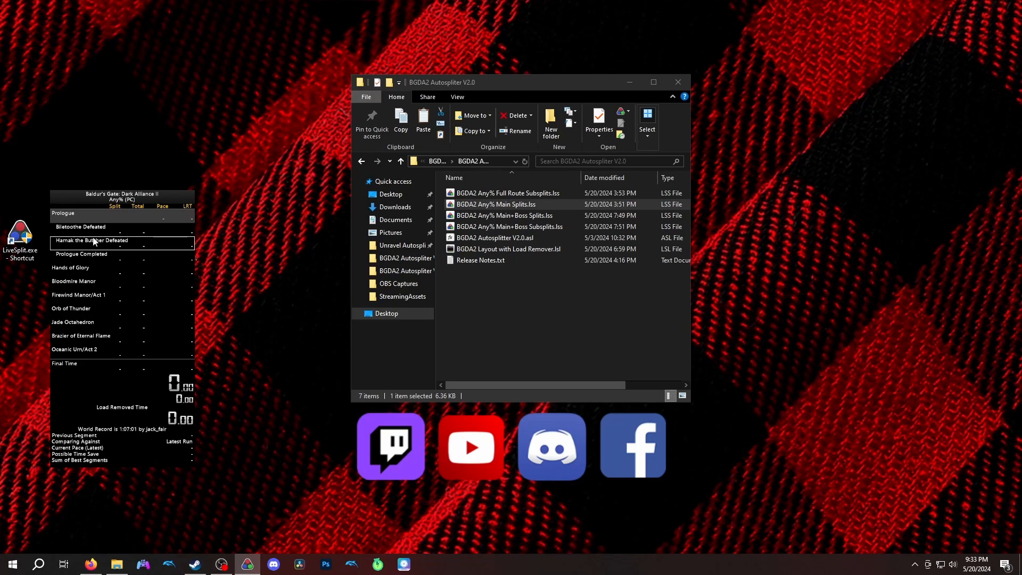
{"action": "scroll", "coordinate": [95, 242], "scroll_direction": "down", "scroll_amount": 1}
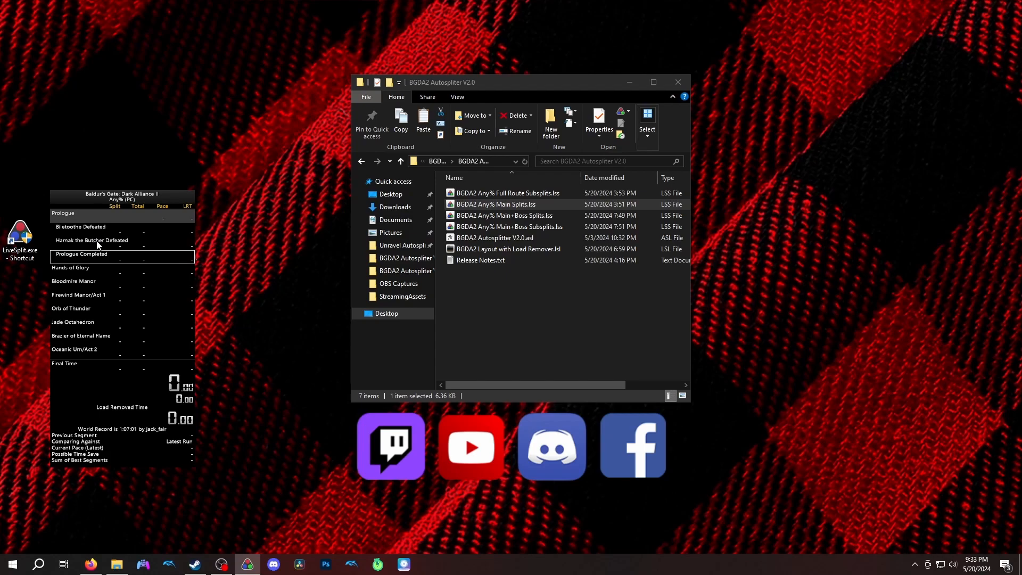
Reload BGDA2 Any% Main+Boss Subsplits.lss, discarding the segment removals
{"action": "right_click", "coordinate": [100, 240]}
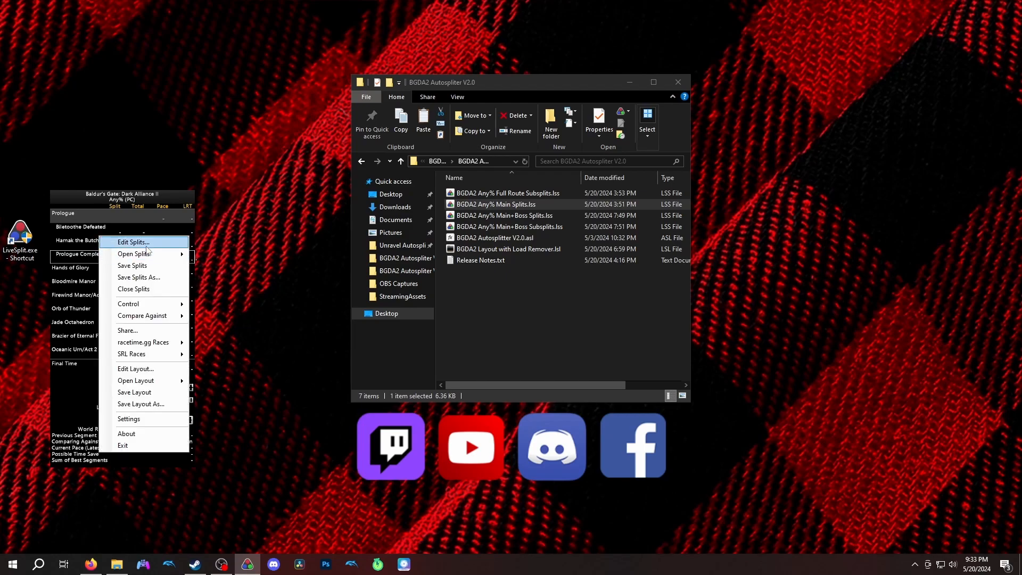
{"action": "mouse_move", "coordinate": [151, 254]}
{"action": "mouse_move", "coordinate": [300, 263]}
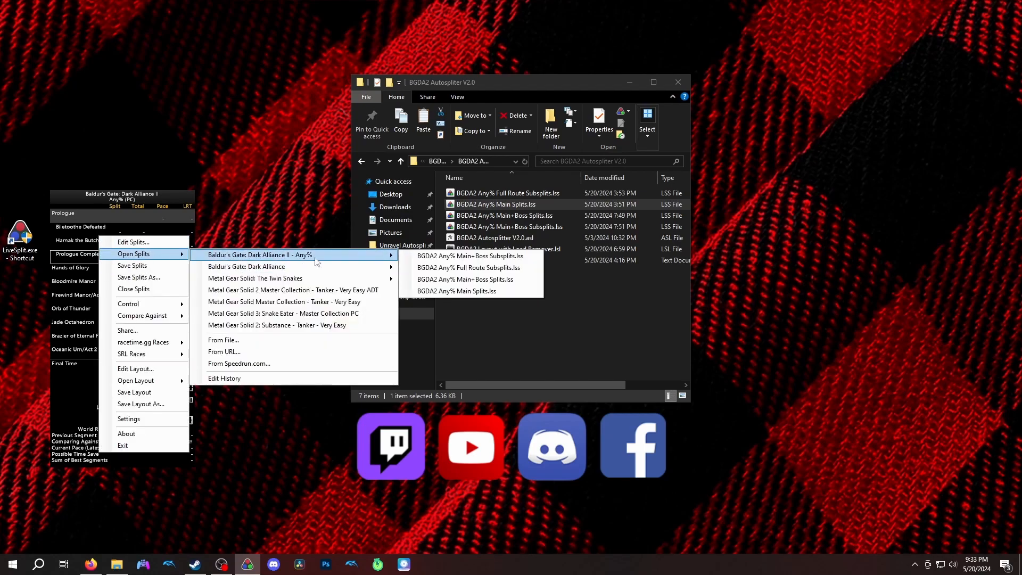
{"action": "left_click", "coordinate": [454, 256]}
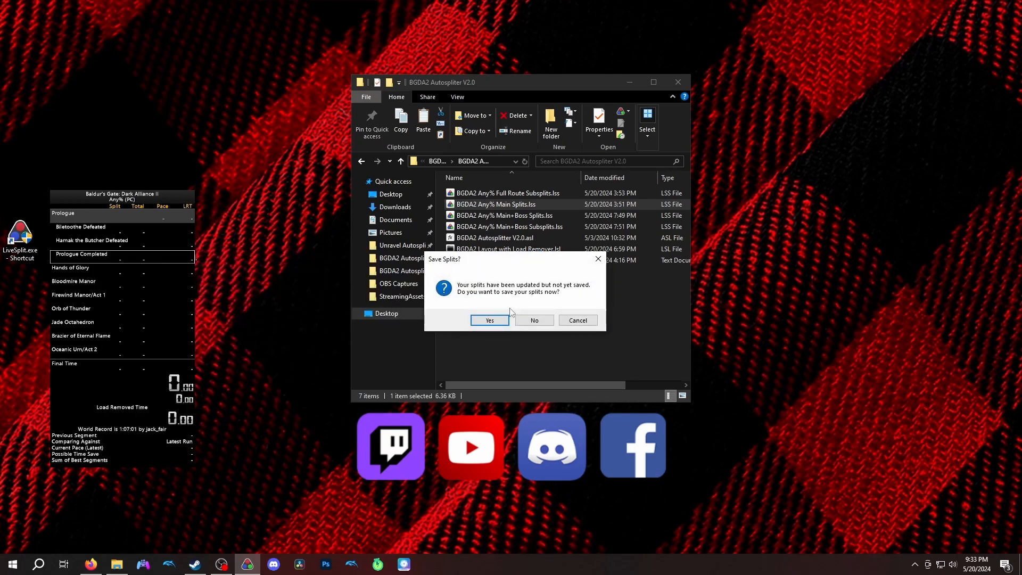
{"action": "left_click", "coordinate": [531, 320]}
Re-enable the Biletooth Reached and Harnak The Butcher Reached split points under the Prologue boss fights and apply the layout changes
{"action": "right_click", "coordinate": [132, 324]}
{"action": "left_click", "coordinate": [164, 457]}
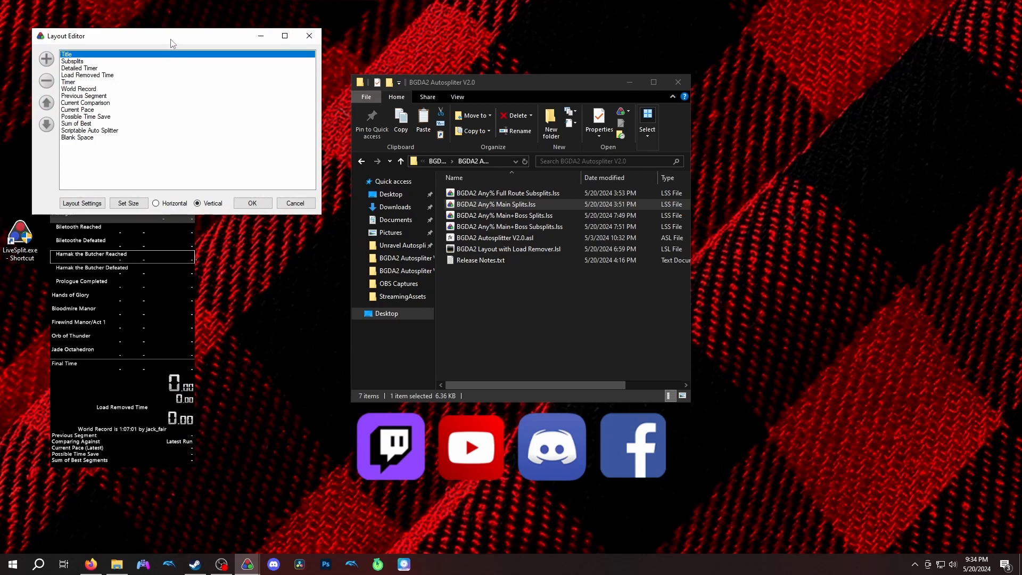
{"action": "left_click_drag", "start_coordinate": [171, 39], "coordinate": [442, 139]}
{"action": "double_click", "coordinate": [367, 225]}
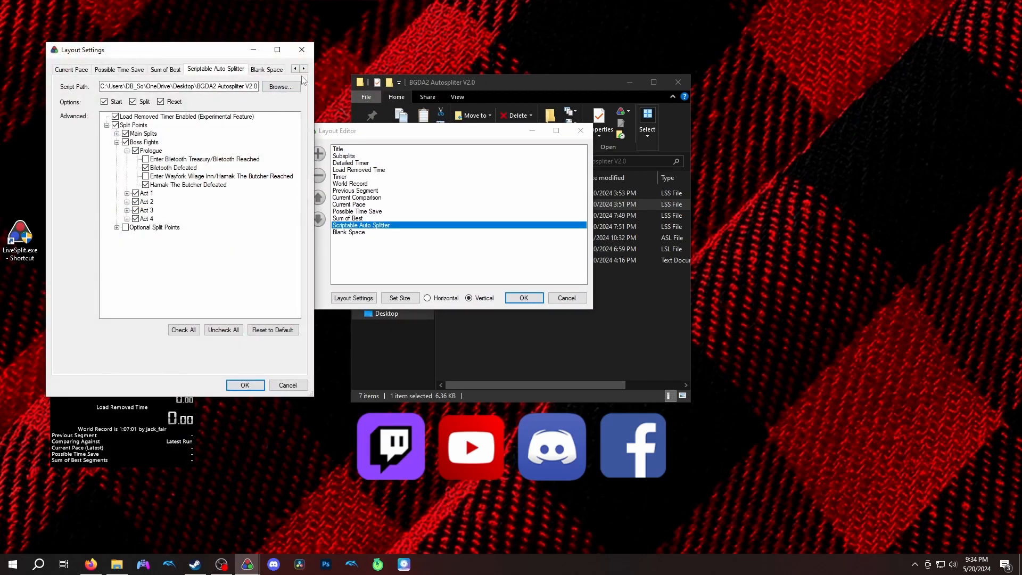
{"action": "left_click", "coordinate": [145, 160]}
{"action": "left_click", "coordinate": [145, 176]}
{"action": "left_click", "coordinate": [244, 384]}
{"action": "left_click", "coordinate": [519, 299]}
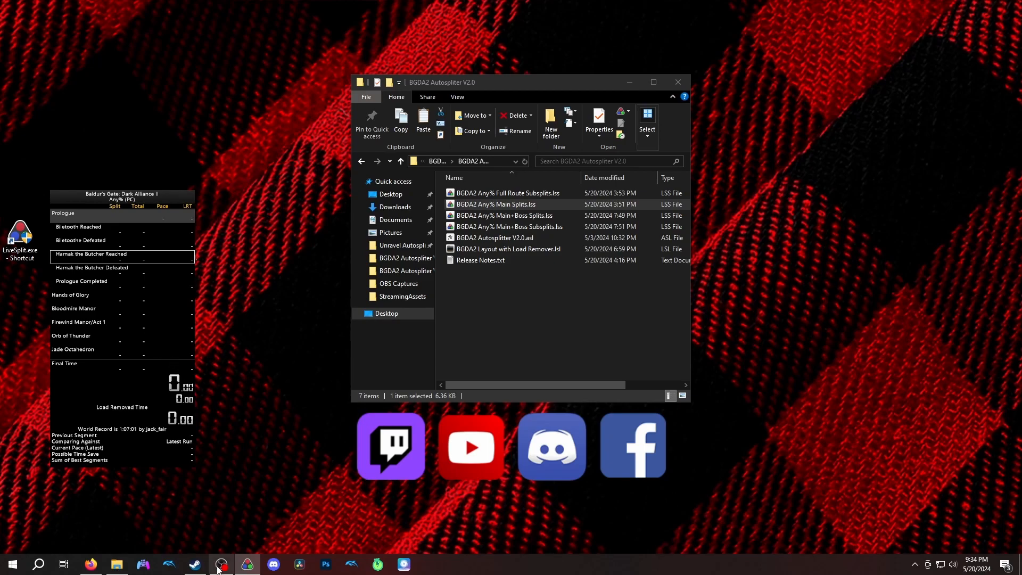
Launch a second LiveSplit instance and load BGDA2 Layout with Load Remover.lsl into it
{"action": "right_click", "coordinate": [247, 564]}
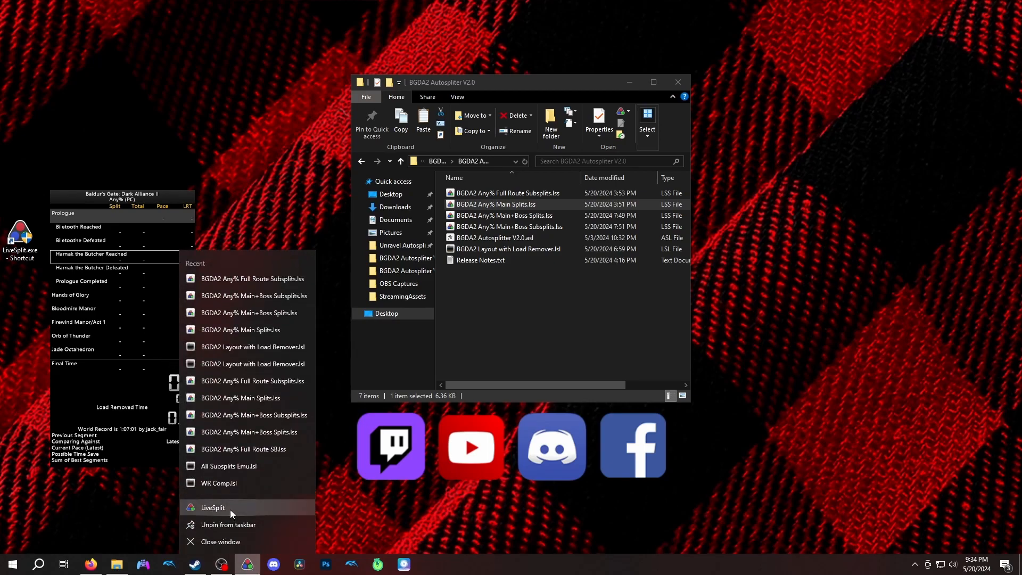
{"action": "left_click", "coordinate": [230, 509]}
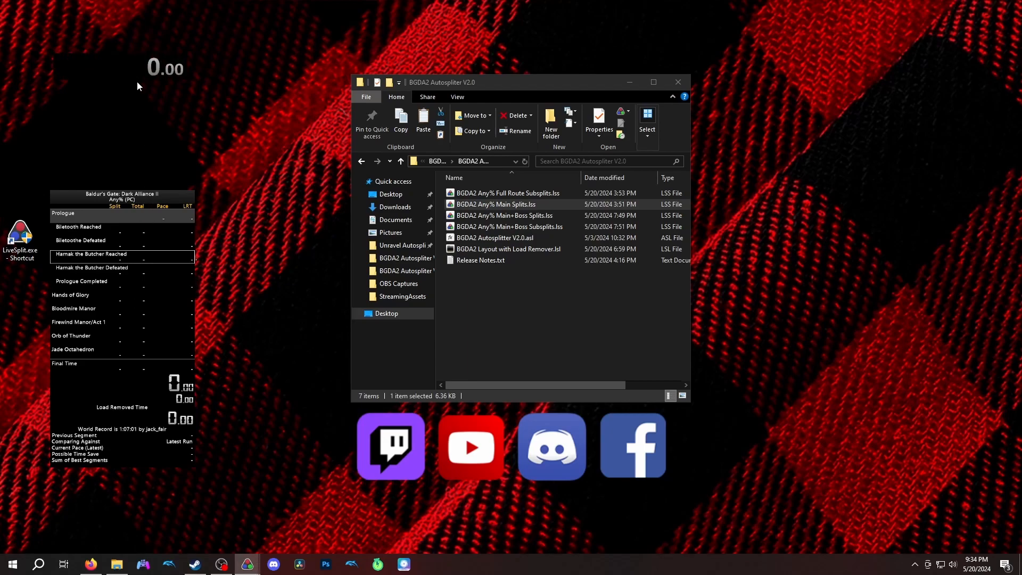
{"action": "right_click", "coordinate": [137, 74]}
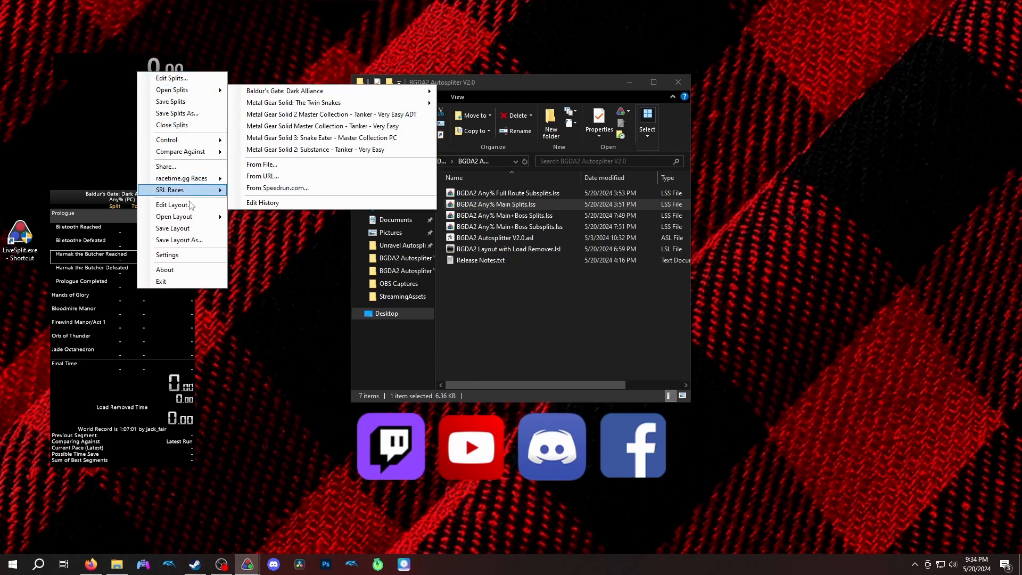
{"action": "mouse_move", "coordinate": [189, 216]}
{"action": "left_click", "coordinate": [270, 231]}
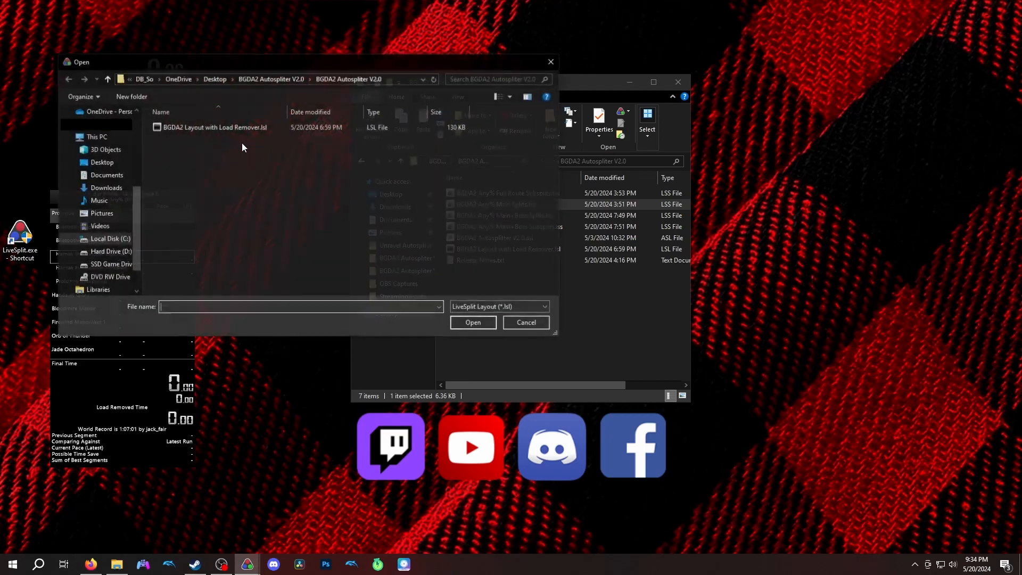
{"action": "double_click", "coordinate": [219, 129]}
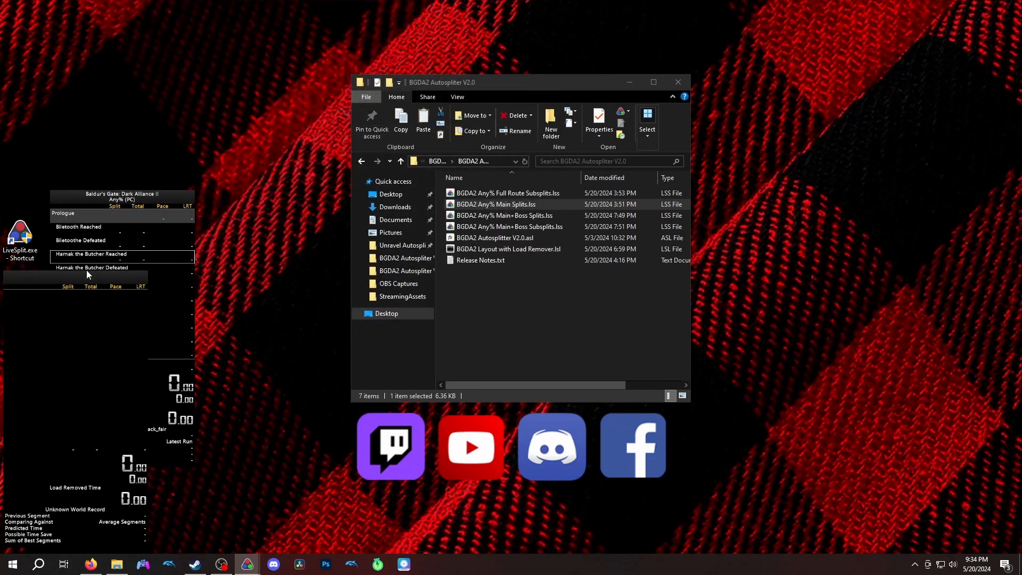
Load BGDA2 Any% Main+Boss Subsplits.lss in the second timer and move it clear of the file window
{"action": "right_click", "coordinate": [487, 213]}
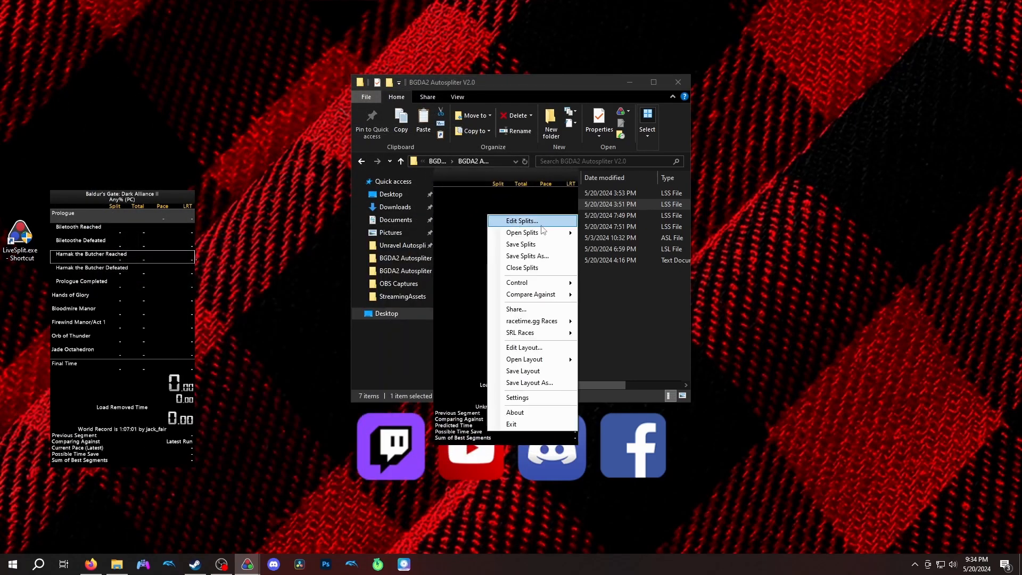
{"action": "mouse_move", "coordinate": [550, 238]}
{"action": "left_click", "coordinate": [624, 306]}
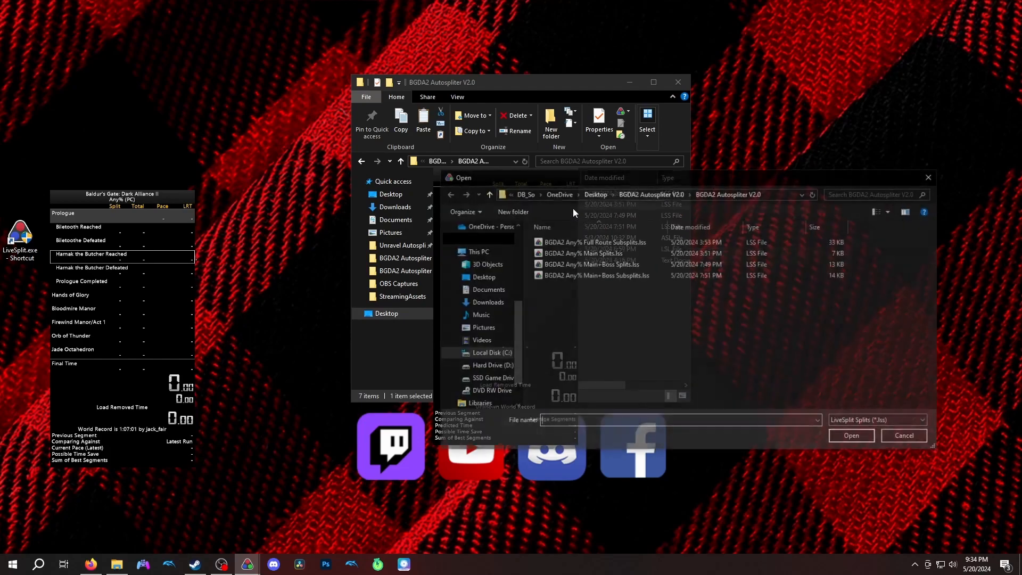
{"action": "double_click", "coordinate": [576, 265]}
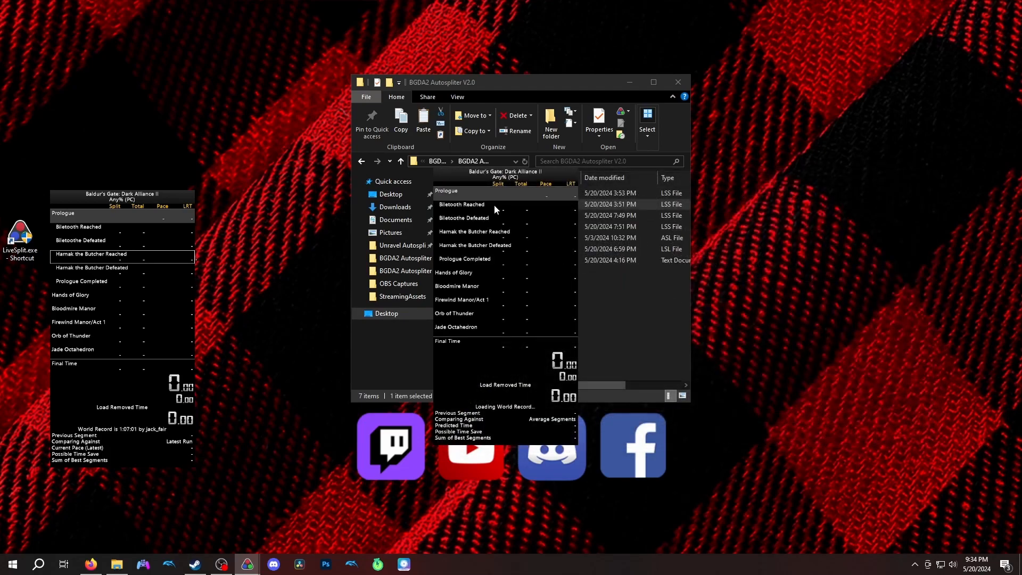
{"action": "left_click_drag", "start_coordinate": [471, 189], "coordinate": [753, 214]}
Open the second timer's splits for editing beside the first timer's Scriptable Auto Splitter settings
{"action": "right_click", "coordinate": [738, 250]}
{"action": "left_click", "coordinate": [753, 257]}
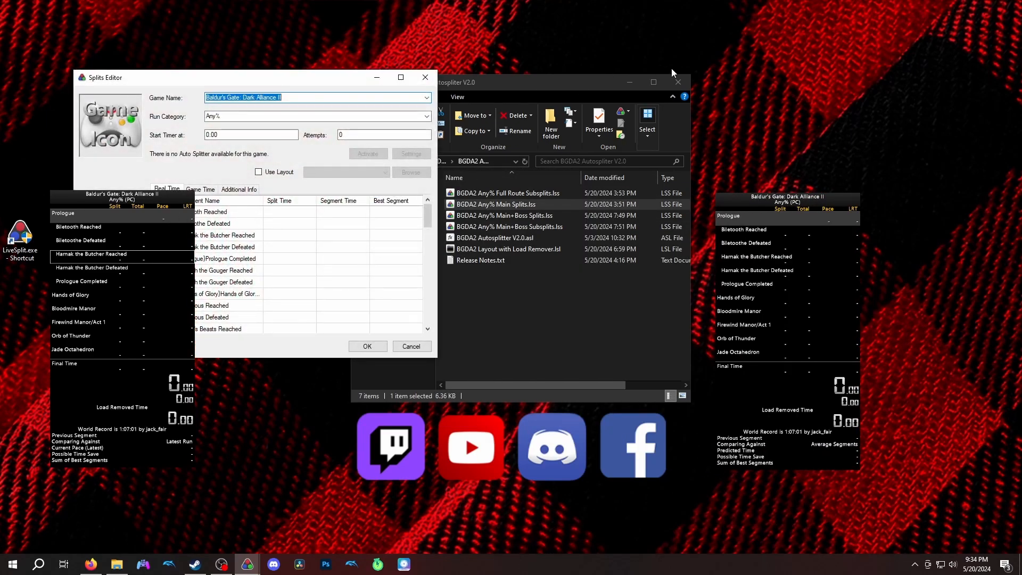
{"action": "left_click_drag", "start_coordinate": [93, 87], "coordinate": [491, 80]}
{"action": "left_click_drag", "start_coordinate": [634, 78], "coordinate": [611, 136]}
{"action": "right_click", "coordinate": [122, 257]}
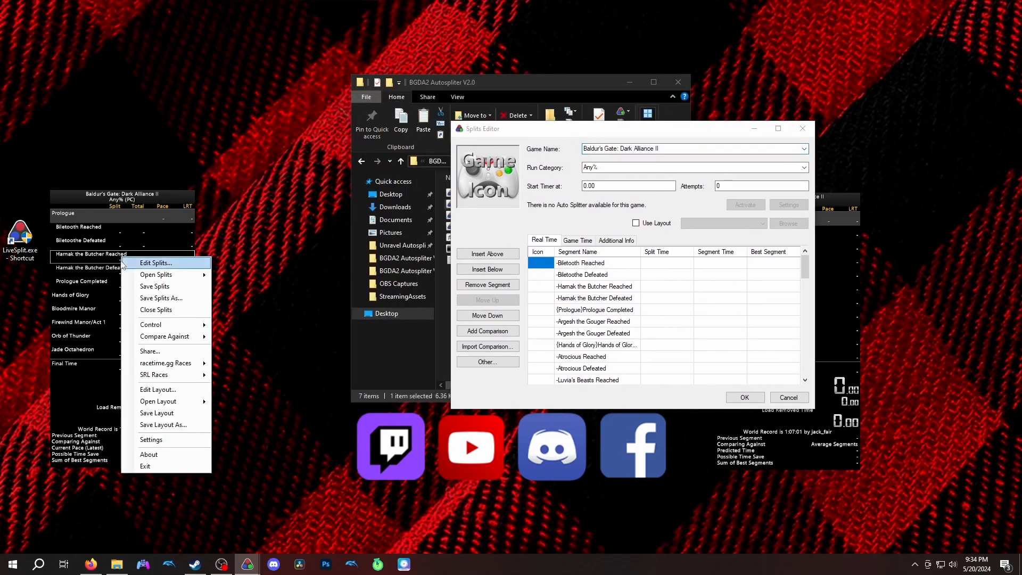
{"action": "left_click", "coordinate": [155, 389]}
{"action": "double_click", "coordinate": [143, 187]}
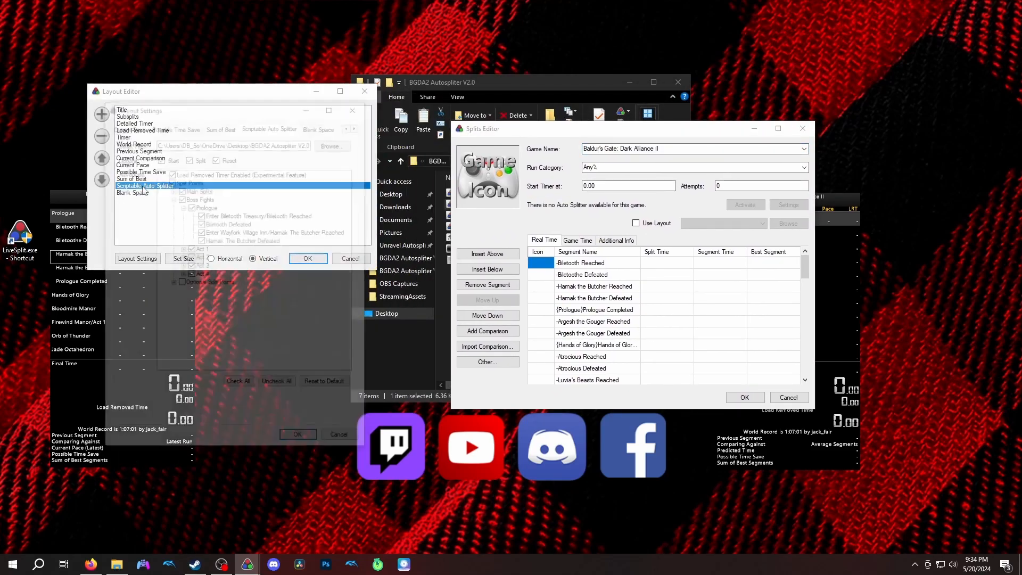
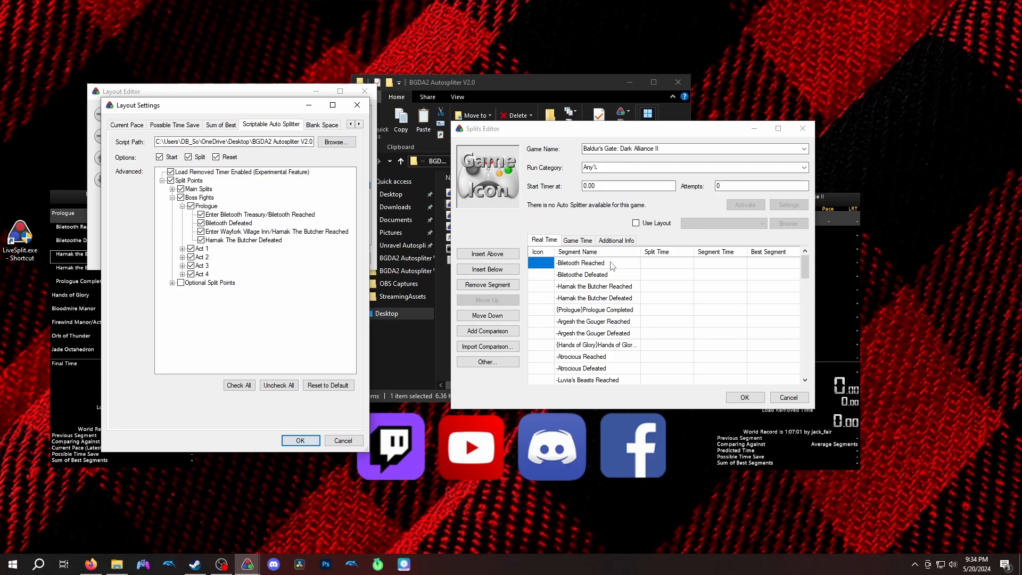
Disable the Prologue's Biletooth Reached and Harnak The Butcher Reached split points and remove each matching segment from the second timer's splits
{"action": "left_click", "coordinate": [202, 215]}
{"action": "left_click", "coordinate": [580, 263]}
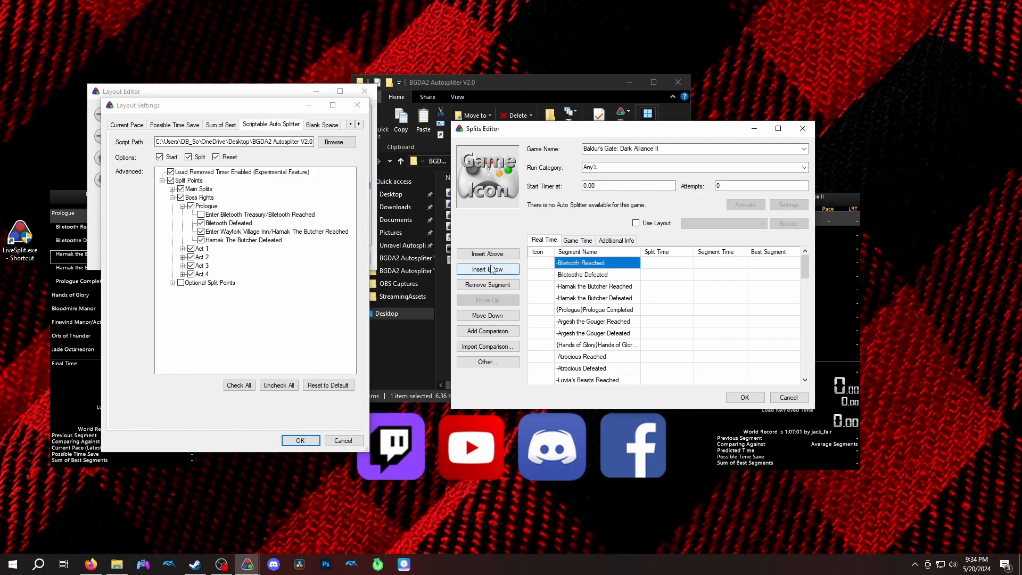
{"action": "left_click", "coordinate": [489, 285]}
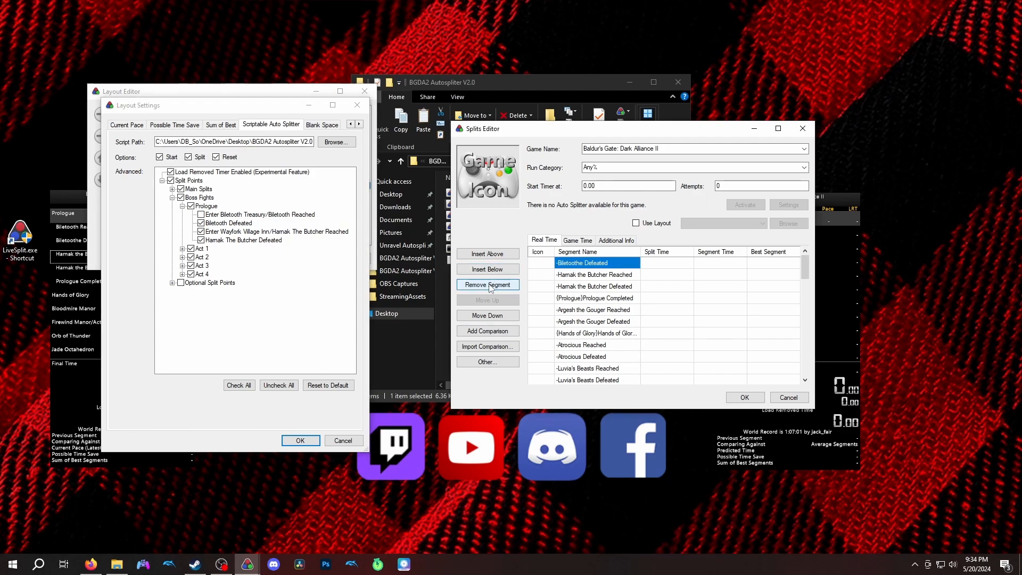
{"action": "left_click", "coordinate": [202, 232]}
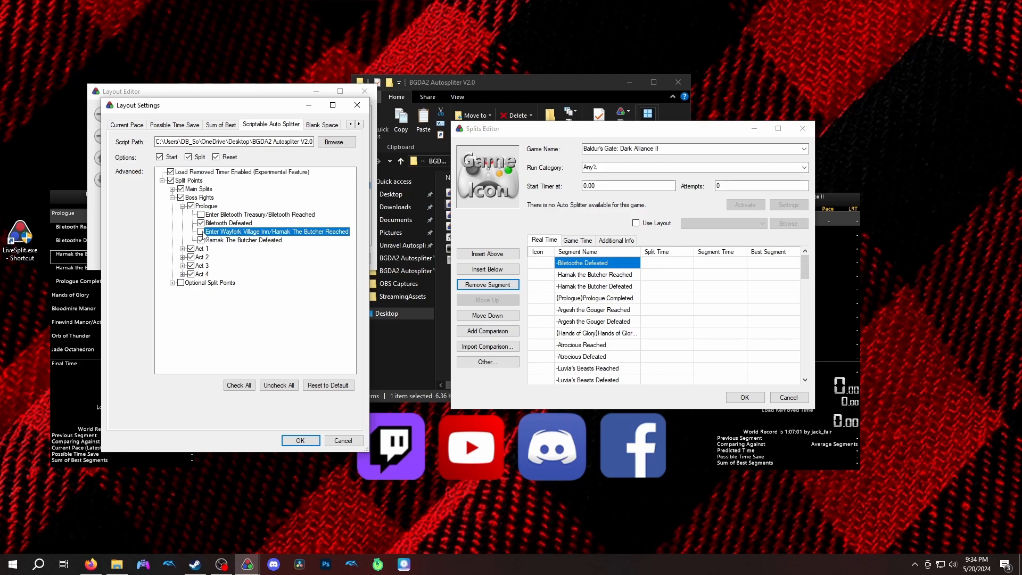
{"action": "left_click", "coordinate": [575, 275]}
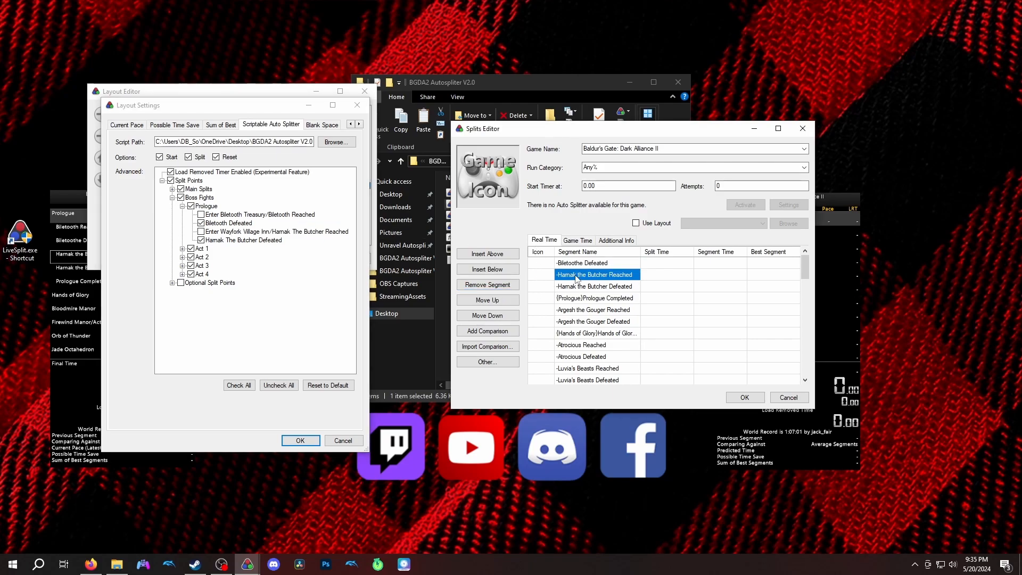
{"action": "left_click", "coordinate": [491, 285]}
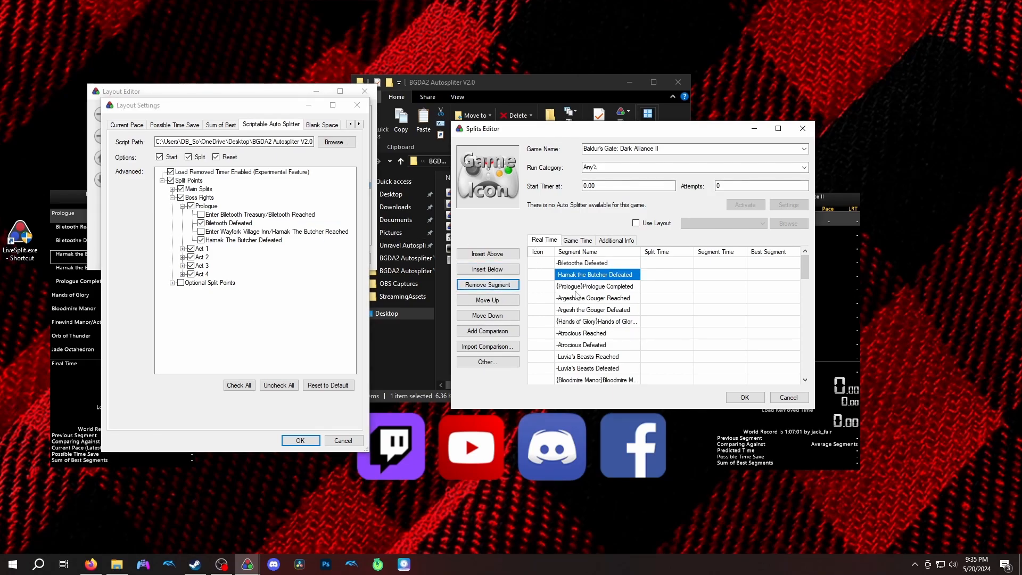
Disable Enter Argesh's Lair/Argesh Reached under the Act 1 boss fights and remove the Argesh the Gouger Reached segment
{"action": "left_click", "coordinate": [182, 248]}
{"action": "left_click", "coordinate": [219, 257]}
{"action": "left_click", "coordinate": [201, 257]}
{"action": "left_click", "coordinate": [580, 298]}
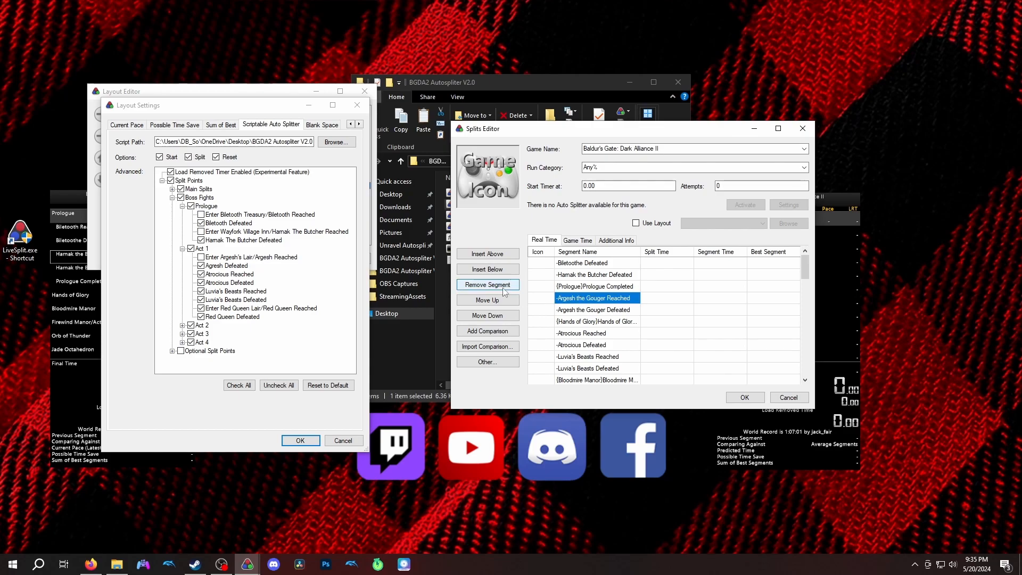
{"action": "left_click", "coordinate": [499, 288]}
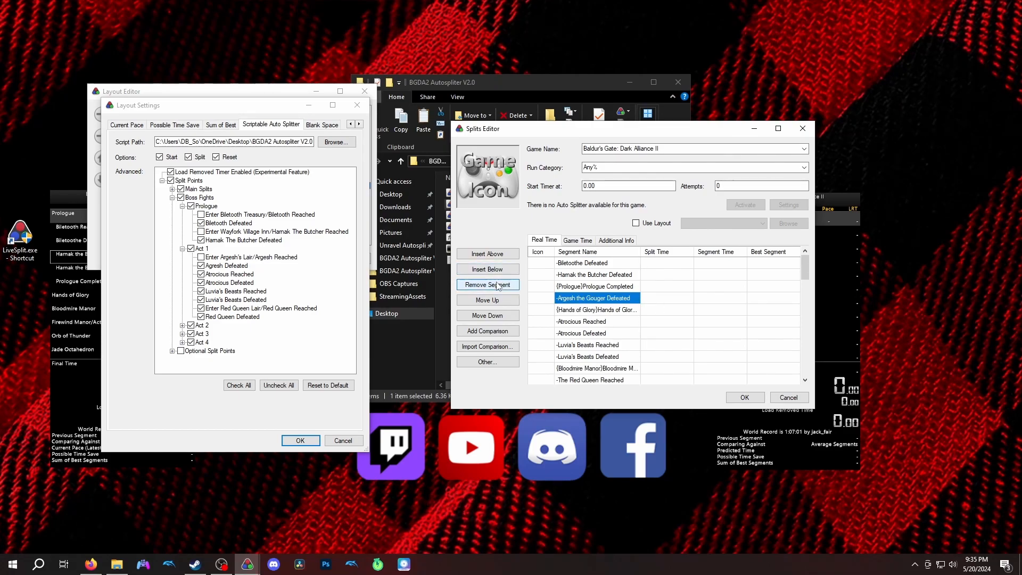
Disable the Atrocious Reached and Luvia's Beasts Reached split points in Act 1 and remove their matching segments
{"action": "left_click", "coordinate": [201, 274]}
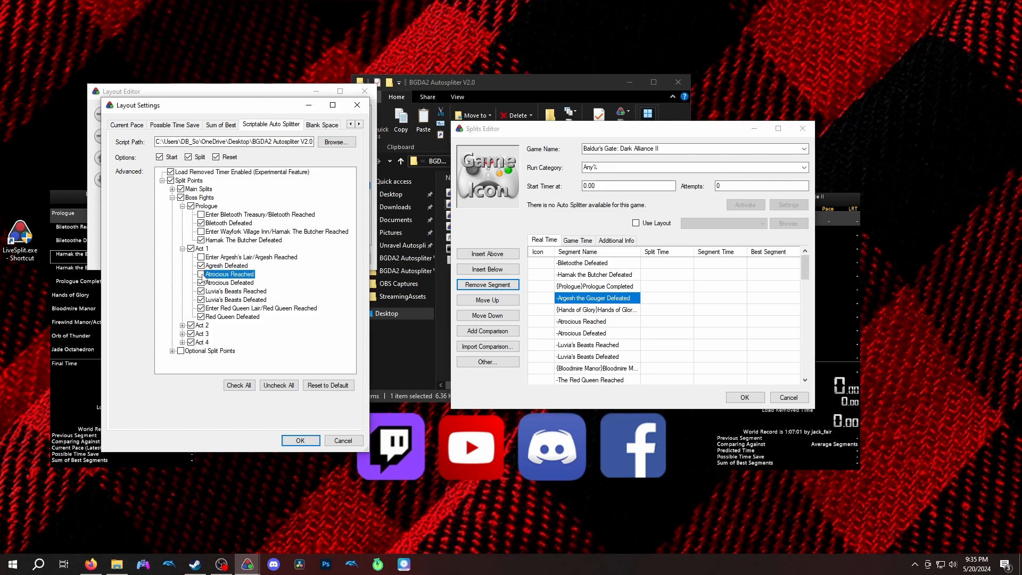
{"action": "left_click", "coordinate": [563, 324]}
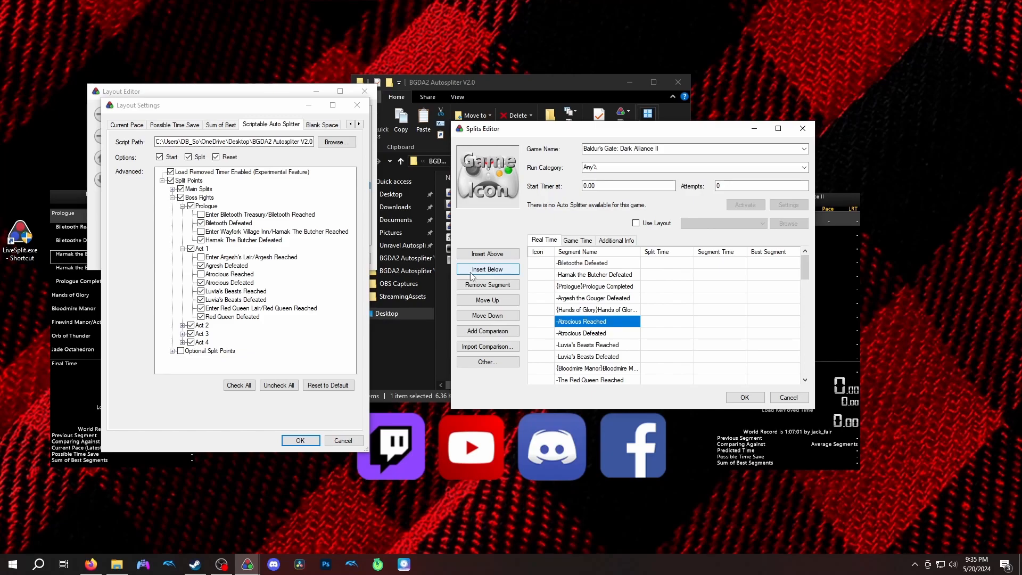
{"action": "left_click", "coordinate": [494, 287]}
{"action": "left_click", "coordinate": [230, 293]}
{"action": "left_click", "coordinate": [201, 291]}
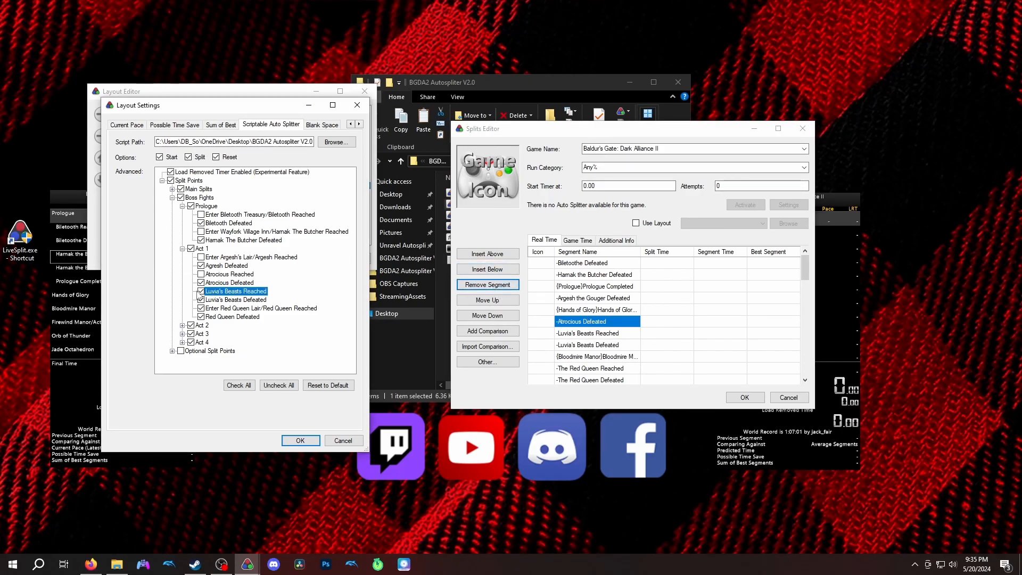
{"action": "left_click", "coordinate": [589, 332]}
{"action": "left_click", "coordinate": [495, 286]}
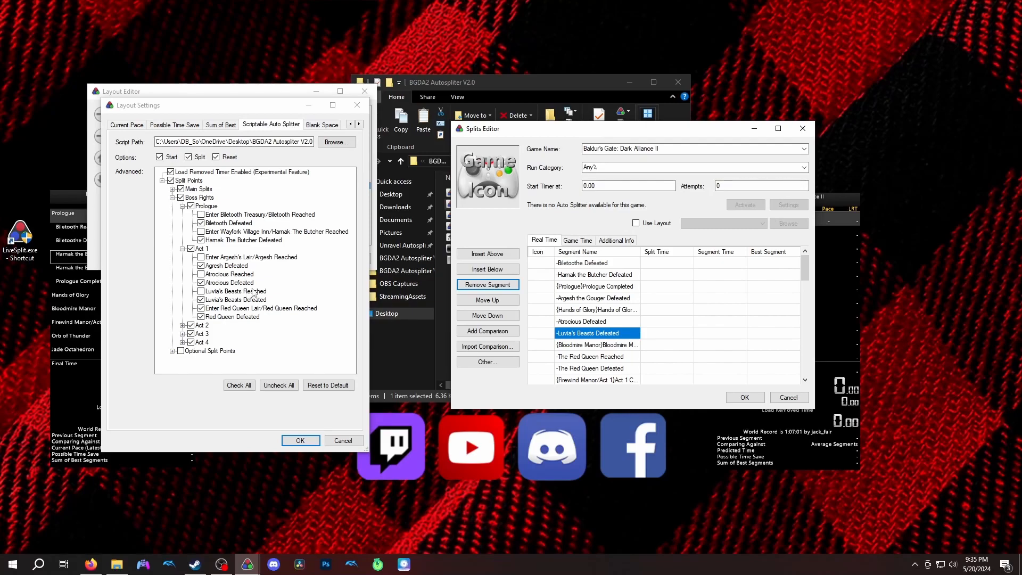
Remove The Red Queen Reached segment, disable Enter Red Queen Lair/Red Queen Reached, and apply the splits and layout changes
{"action": "scroll", "coordinate": [572, 323], "scroll_direction": "down", "scroll_amount": 1}
{"action": "left_click", "coordinate": [591, 323]}
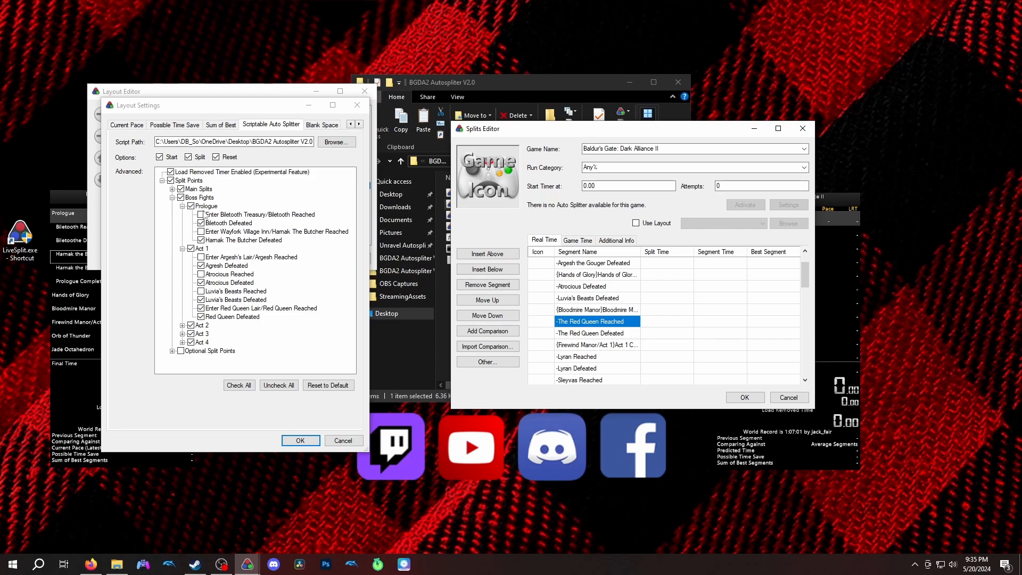
{"action": "left_click", "coordinate": [487, 284]}
{"action": "left_click", "coordinate": [201, 308]}
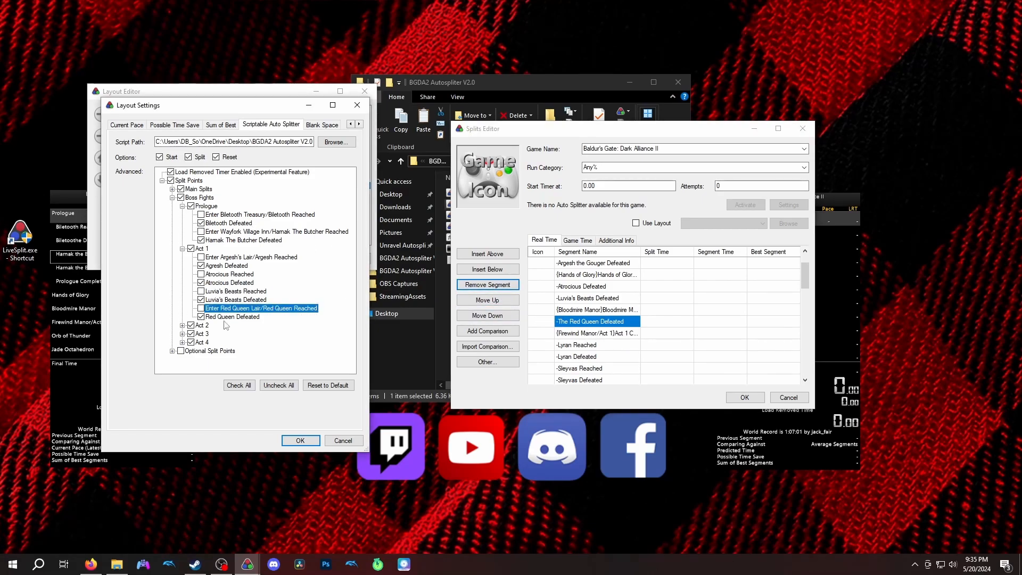
{"action": "scroll", "coordinate": [608, 339], "scroll_direction": "up", "scroll_amount": 1}
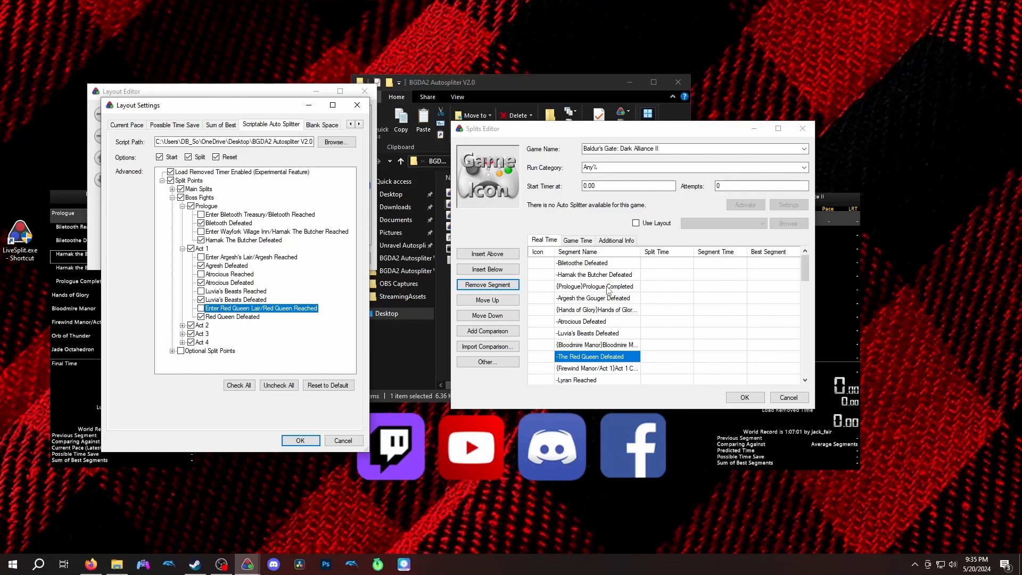
{"action": "left_click", "coordinate": [730, 397]}
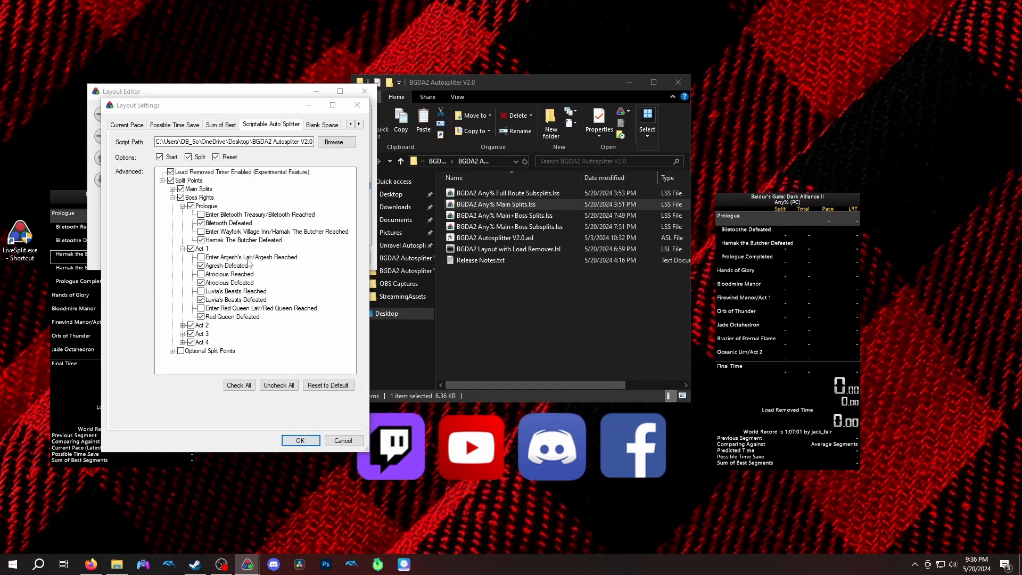
{"action": "left_click", "coordinate": [300, 441]}
{"action": "left_click", "coordinate": [306, 258]}
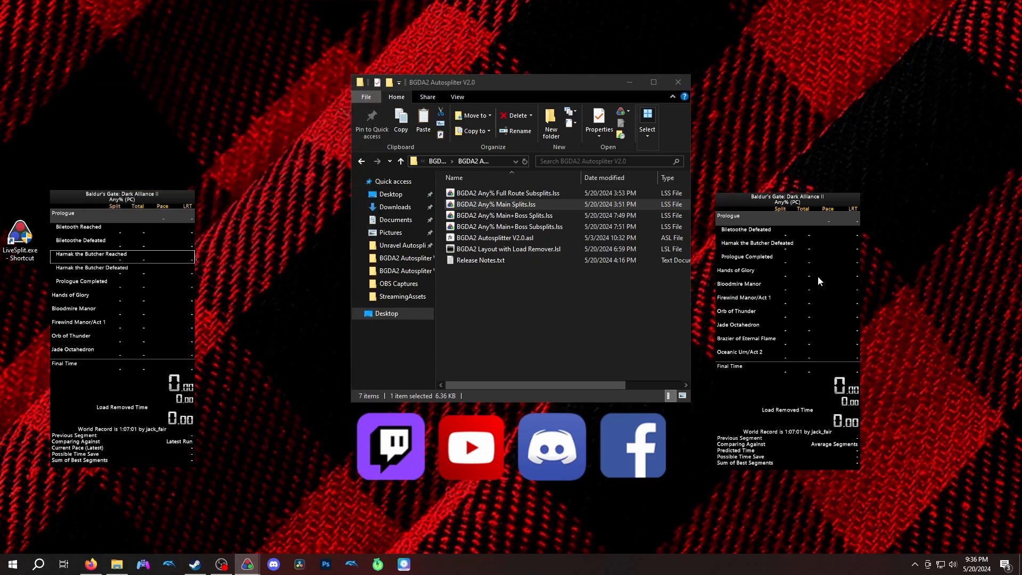
Save the second timer's edited splits as a new file named BGDA2 Main+Boss Subsplits Custom in the BGDA2 Autospliter V2.0 folder
{"action": "right_click", "coordinate": [765, 260]}
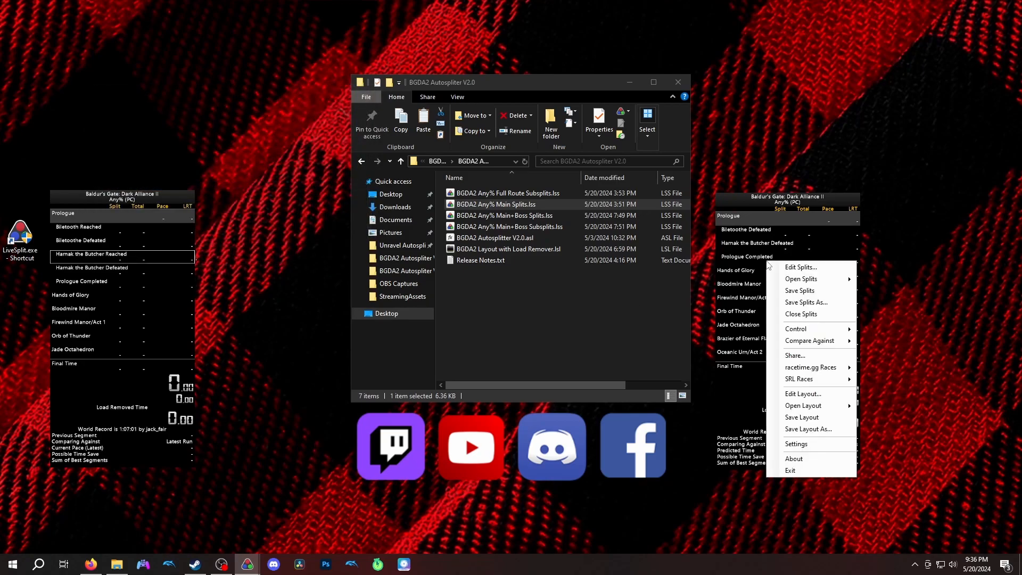
{"action": "left_click", "coordinate": [799, 302]}
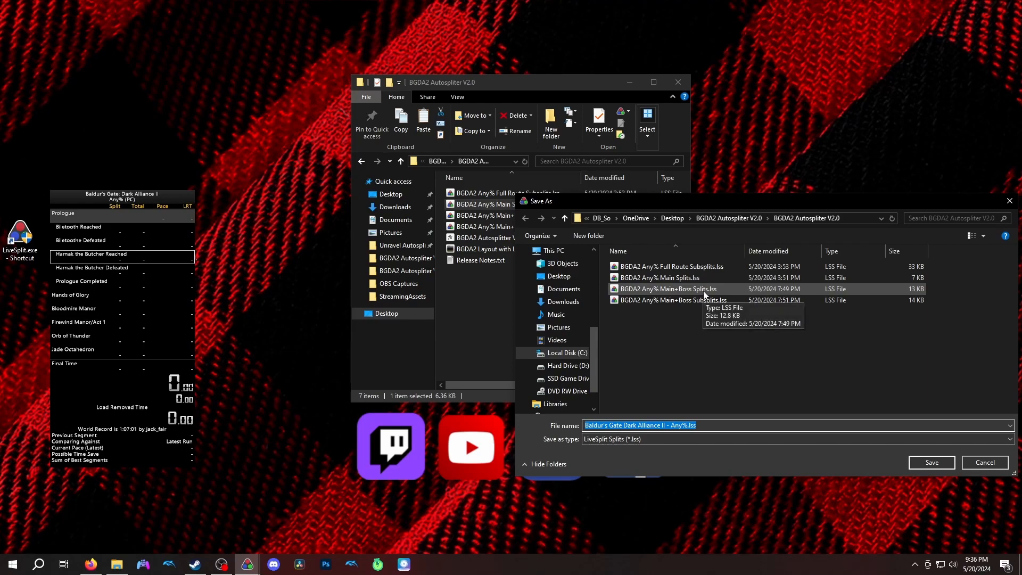
{"action": "type", "text": "BGD"}
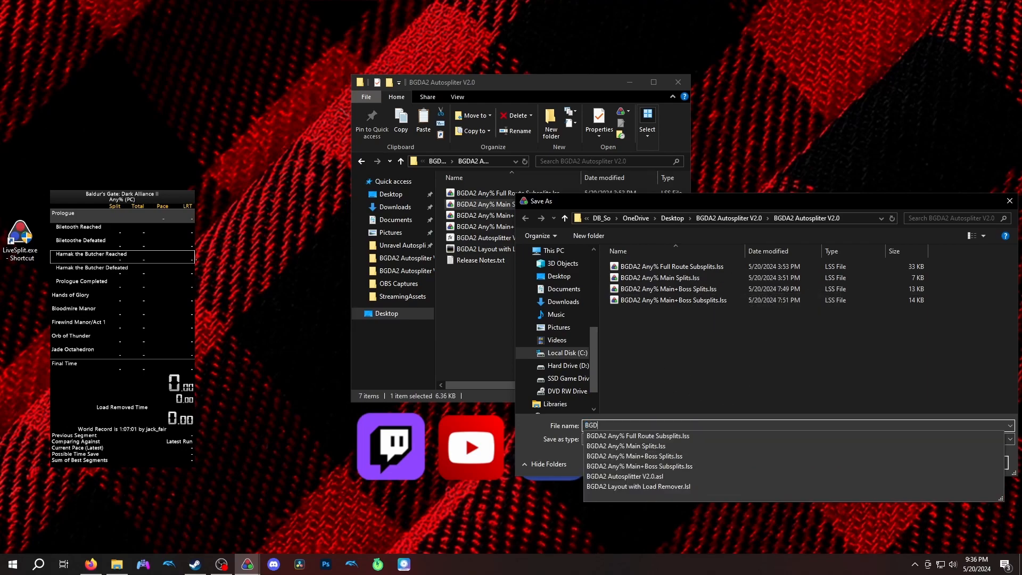
{"action": "type", "text": "S2"}
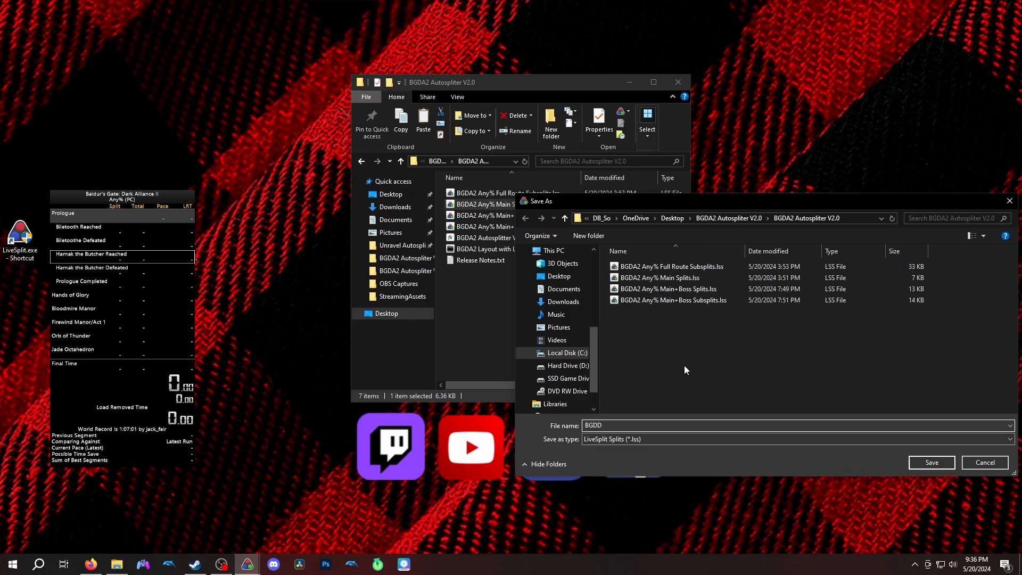
{"action": "key", "text": "BackSpace"}
{"action": "key", "text": "BackSpace"}
{"action": "type", "text": "A2"}
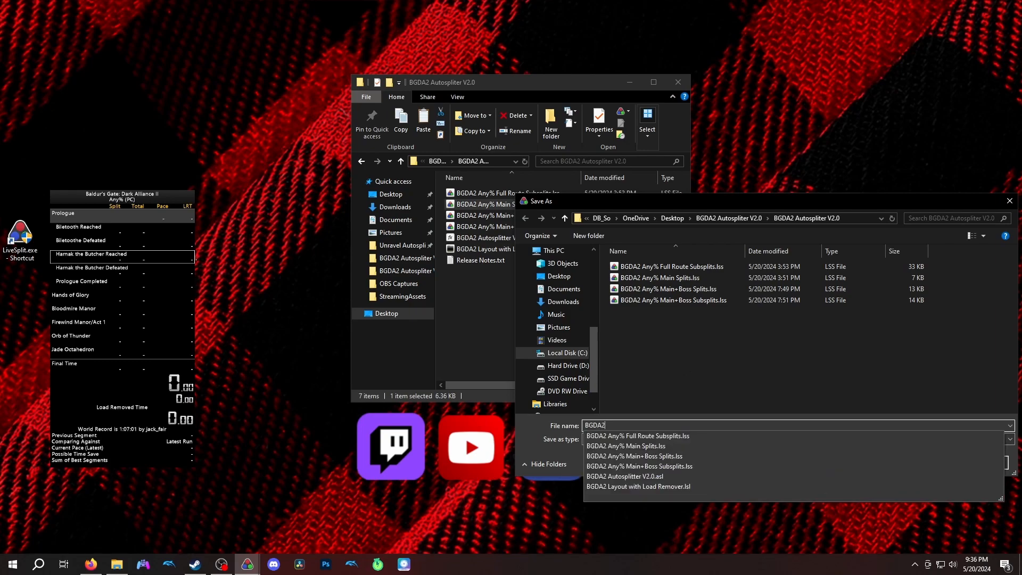
{"action": "type", "text": " Mi"}
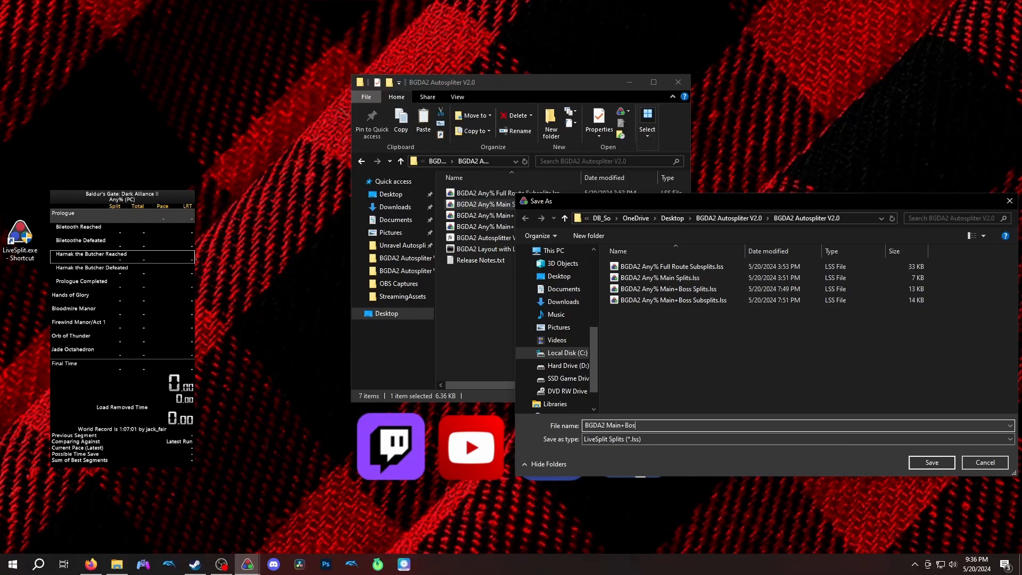
{"action": "type", "text": "ain+Boss Subpplits Custom"}
{"action": "key", "text": "Return"}
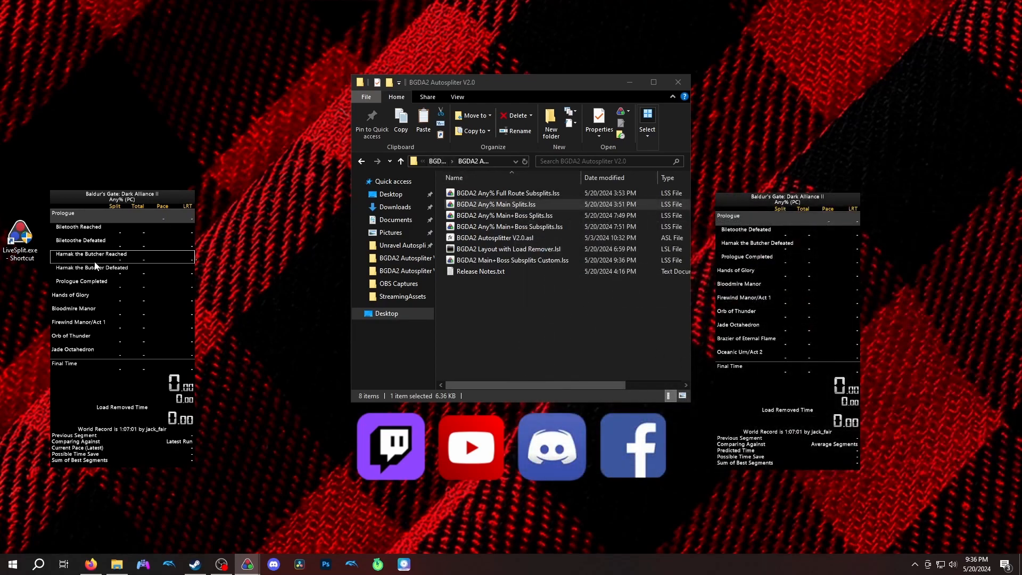
Check the second timer's Scriptable Auto Splitter layout settings and close them without changes
{"action": "right_click", "coordinate": [809, 295]}
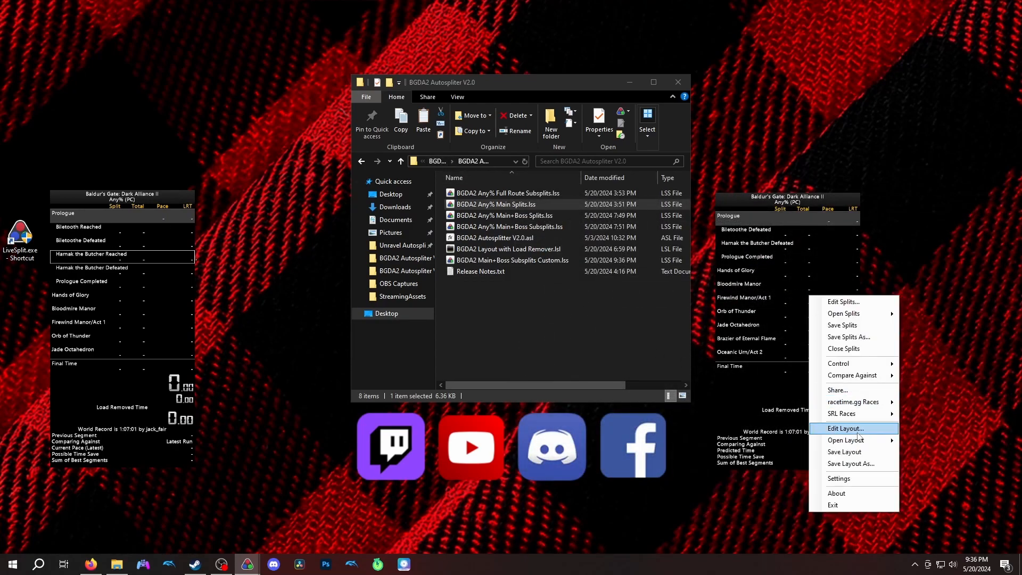
{"action": "left_click", "coordinate": [857, 429]}
{"action": "left_click", "coordinate": [417, 205]}
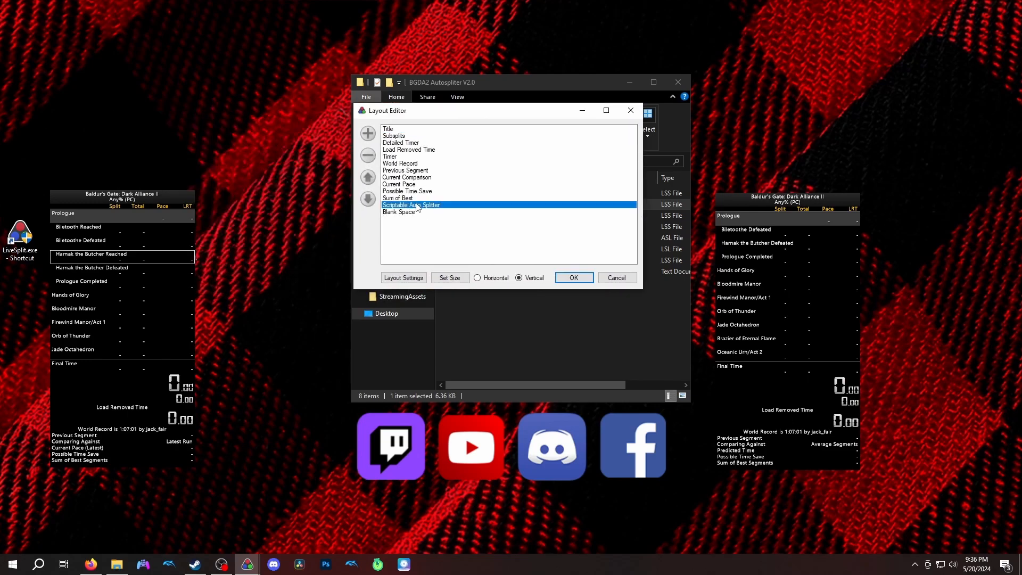
{"action": "double_click", "coordinate": [417, 206]}
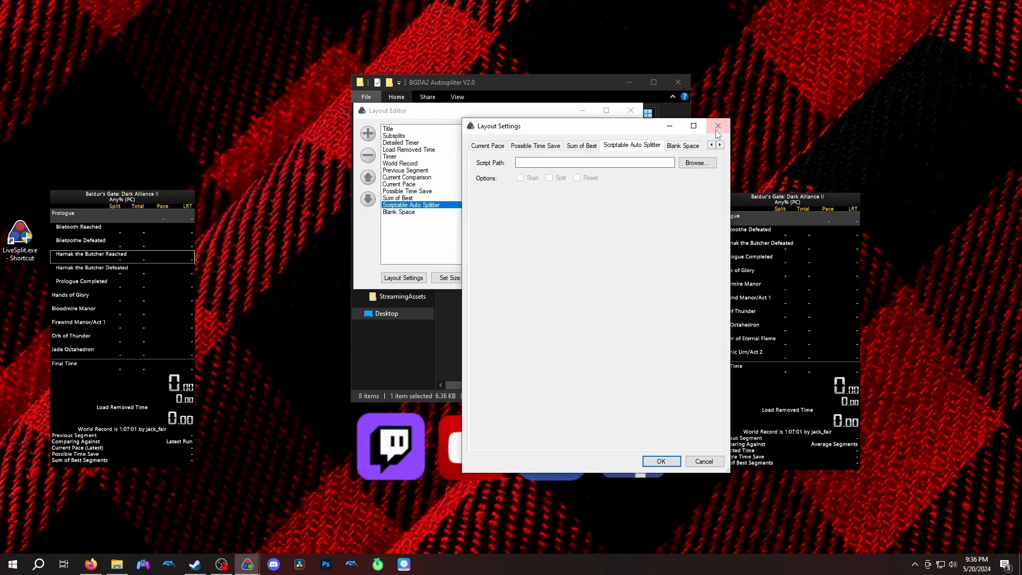
{"action": "left_click", "coordinate": [718, 128]}
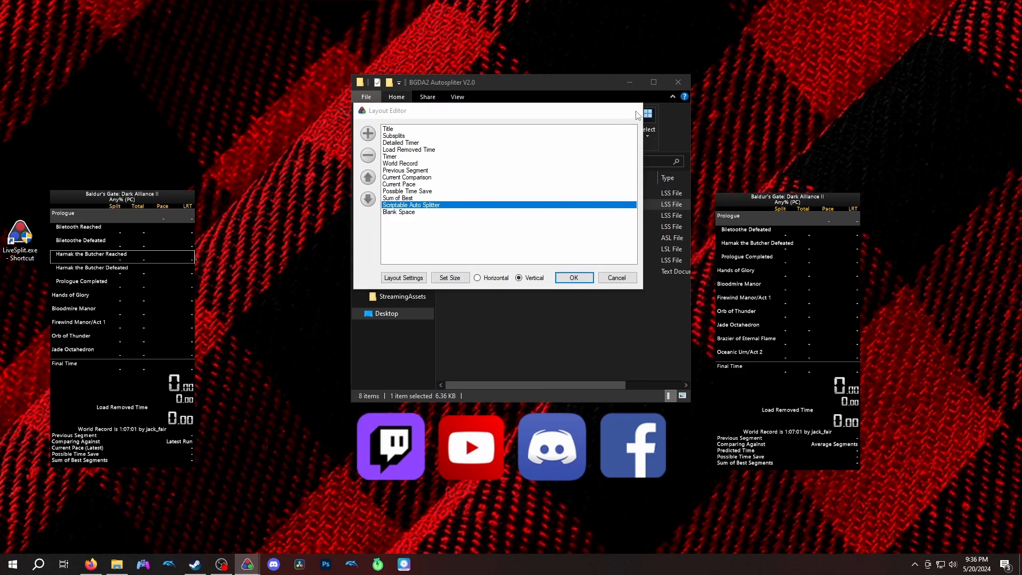
{"action": "left_click", "coordinate": [630, 110]}
Load BGDA2 Main+Boss Subsplits Custom.lss into the first timer and look through its segments up to Act 1
{"action": "right_click", "coordinate": [126, 265]}
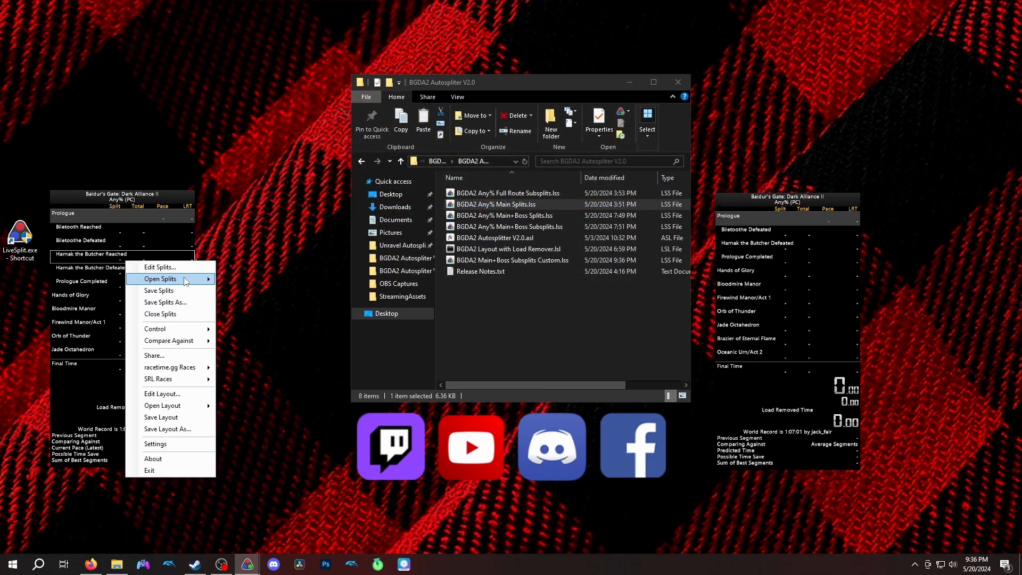
{"action": "mouse_move", "coordinate": [186, 280]}
{"action": "left_click", "coordinate": [248, 363]}
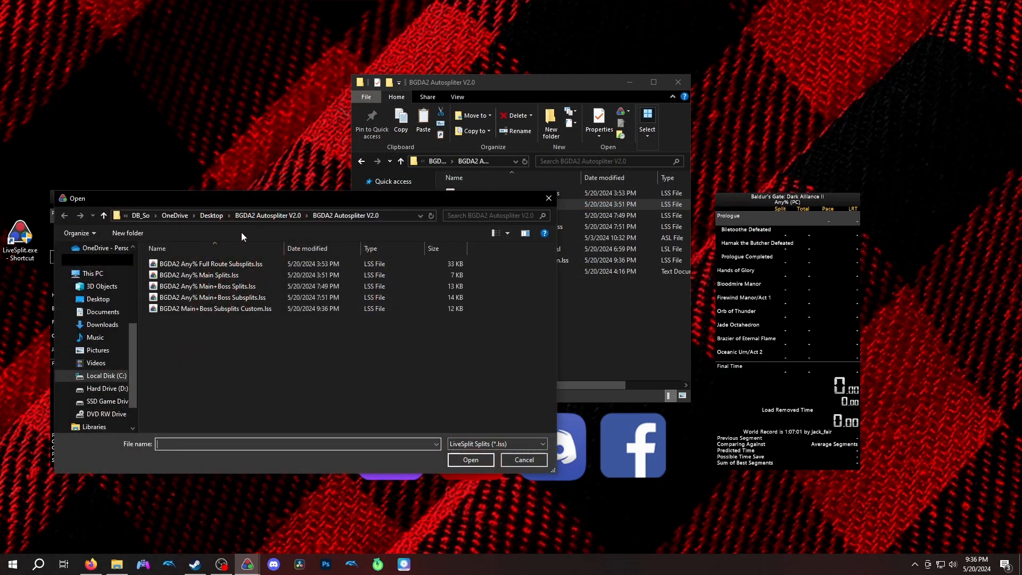
{"action": "double_click", "coordinate": [203, 311]}
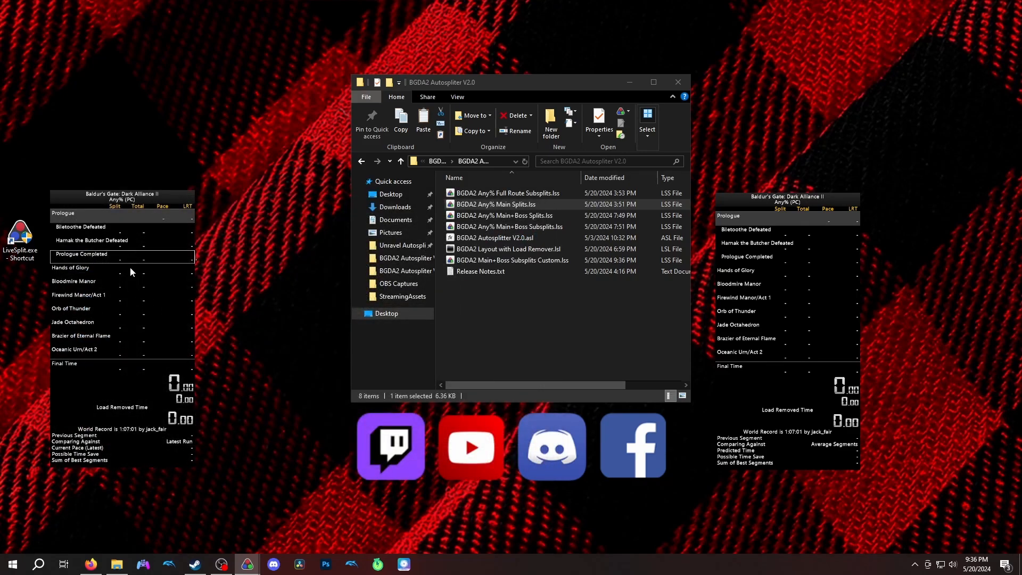
{"action": "scroll", "coordinate": [125, 253], "scroll_direction": "down", "scroll_amount": 5}
{"action": "scroll", "coordinate": [126, 259], "scroll_direction": "down", "scroll_amount": 4}
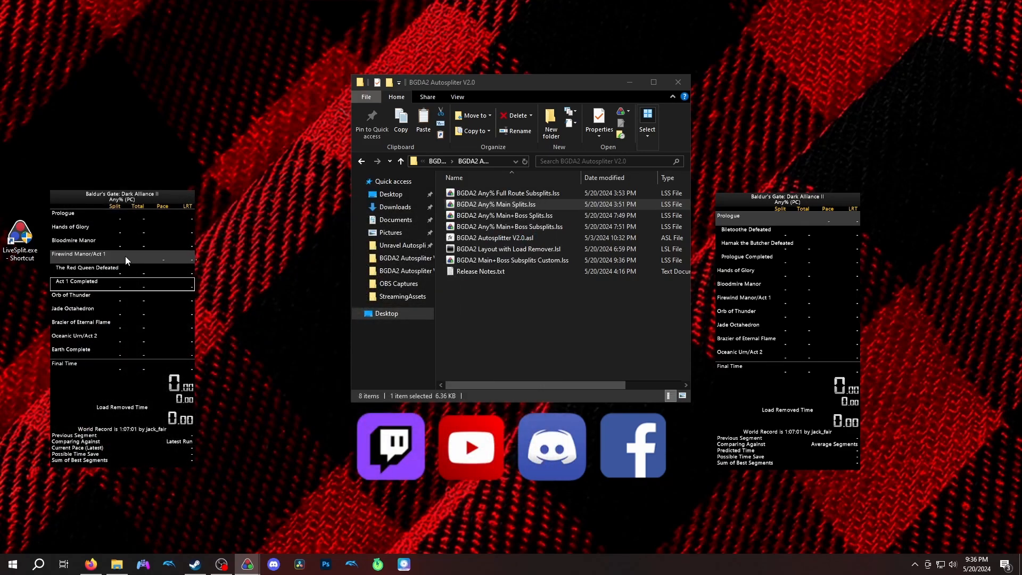
Review the first timer's Scriptable Auto Splitter boss fight options and apply the layout settings
{"action": "right_click", "coordinate": [122, 283]}
{"action": "left_click", "coordinate": [141, 410]}
{"action": "double_click", "coordinate": [81, 117]}
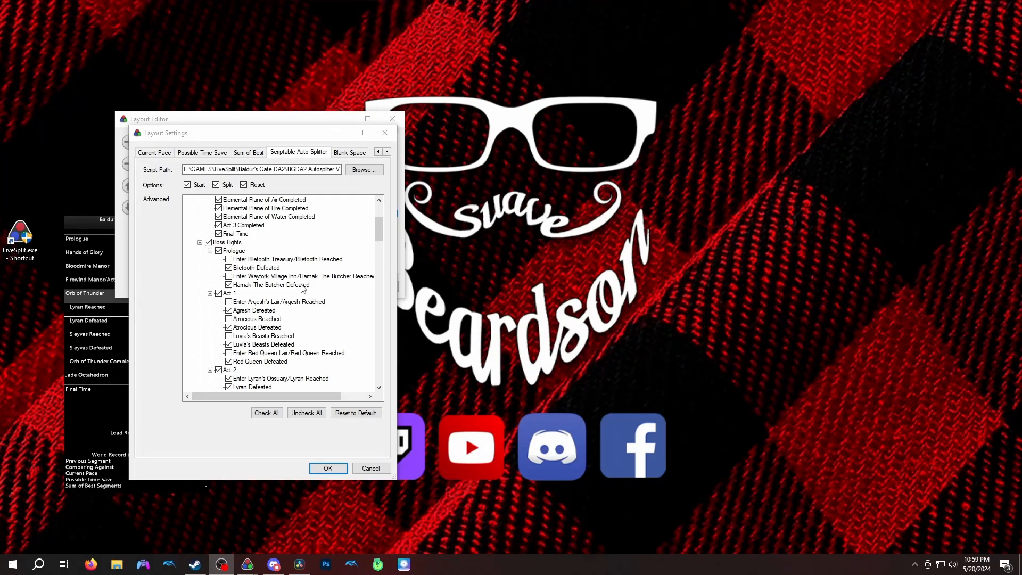
{"action": "left_click", "coordinate": [327, 468]}
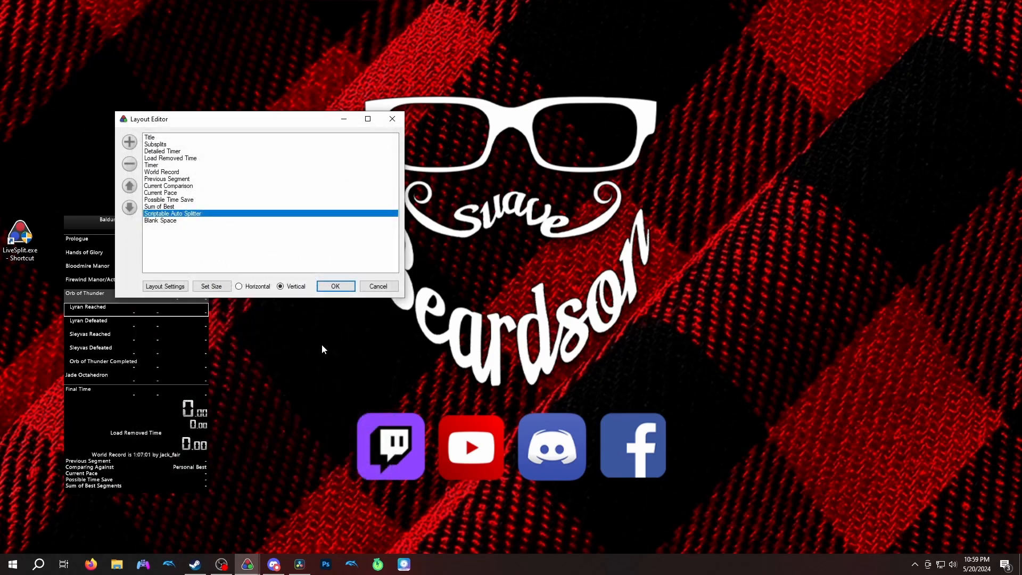
{"action": "left_click", "coordinate": [337, 287]}
Save the timer's layout as a new file named BGDA2 Layout Custom in the BGDA2 Autospliter V2.0 folder
{"action": "right_click", "coordinate": [143, 311]}
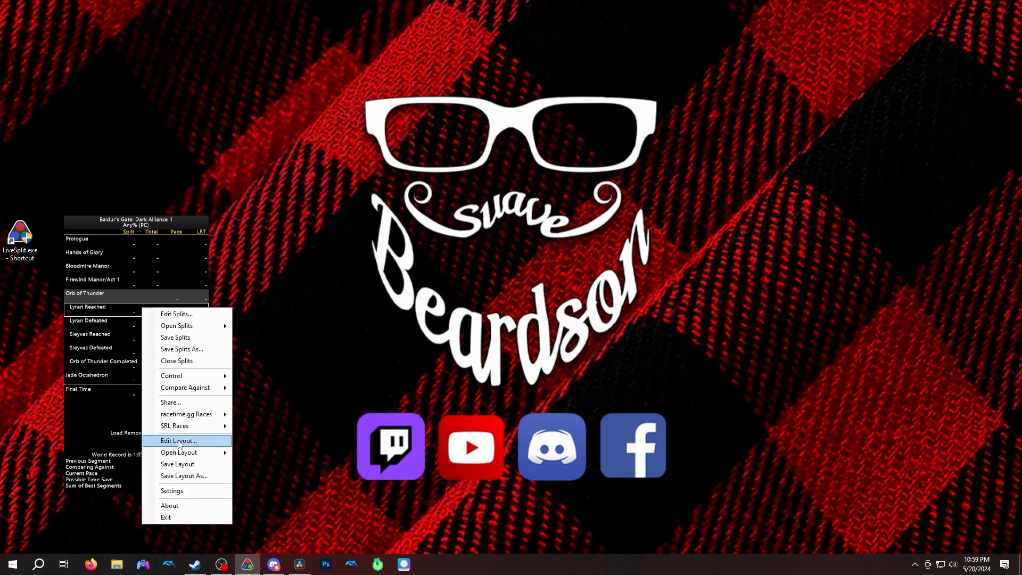
{"action": "left_click", "coordinate": [180, 475]}
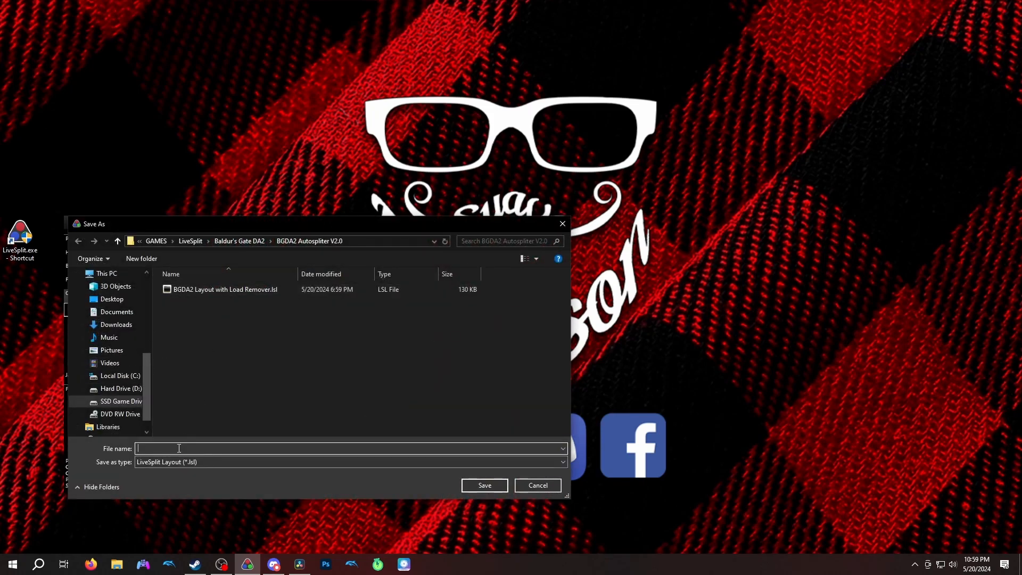
{"action": "type", "text": "BGDA"}
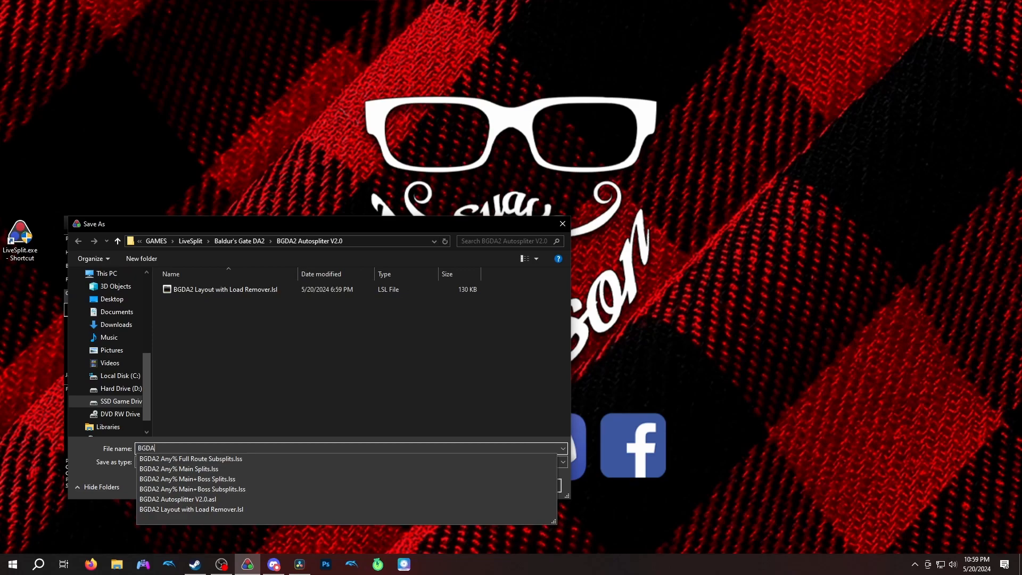
{"action": "type", "text": "2 Layout Custom"}
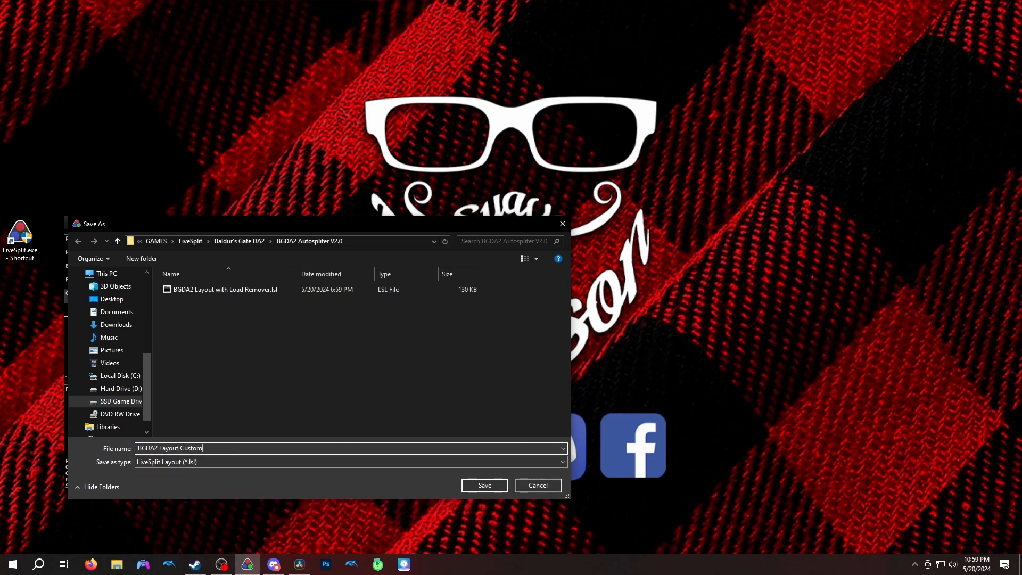
Save the layout as BGDA2 Layout Custom, and load the BGDA2 Layout with Load Remover.lsl layout file
{"action": "key", "text": "Return"}
{"action": "right_click", "coordinate": [184, 336]}
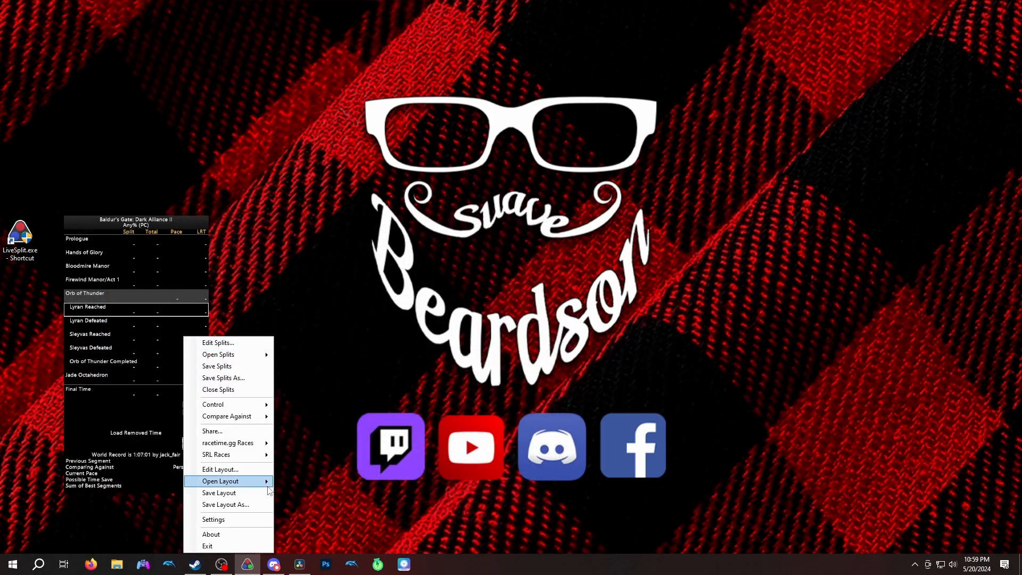
{"action": "mouse_move", "coordinate": [264, 484]}
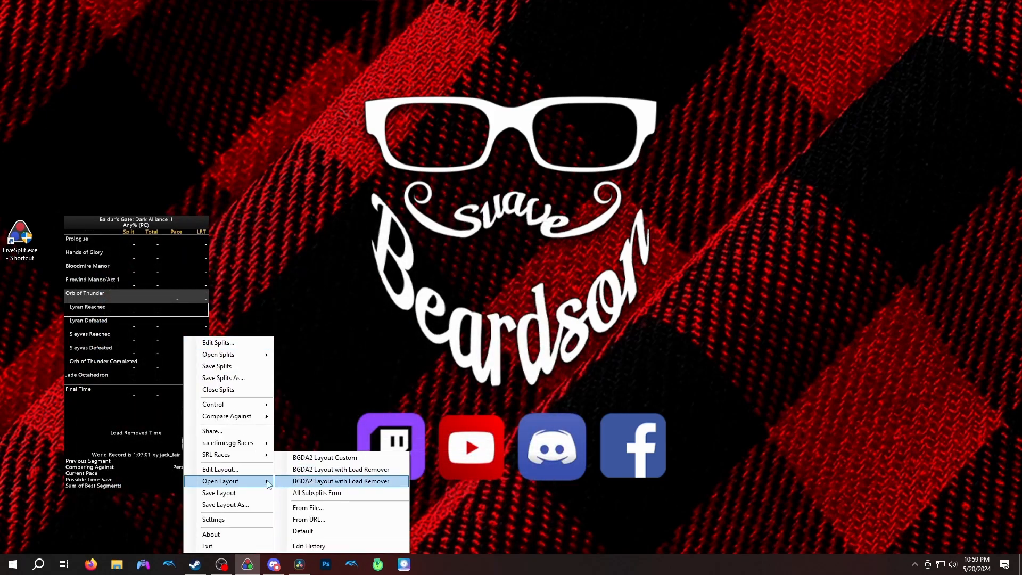
{"action": "left_click", "coordinate": [309, 508]}
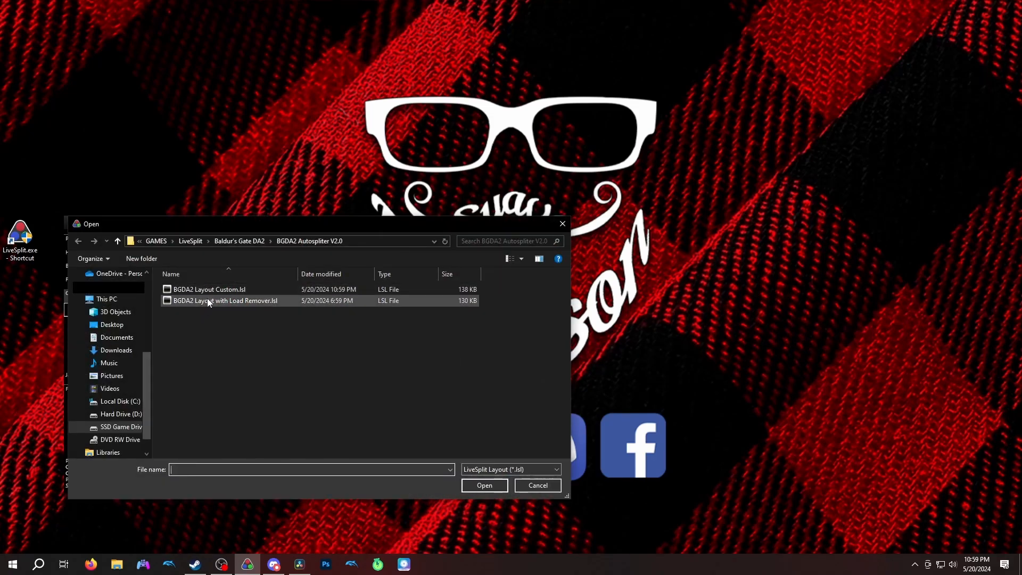
{"action": "double_click", "coordinate": [206, 298]}
Set the layout's Scriptable Auto Splitter script path to the script in the BGDA2 Autospliter V2.0 folder and accept the layout
{"action": "right_click", "coordinate": [101, 346]}
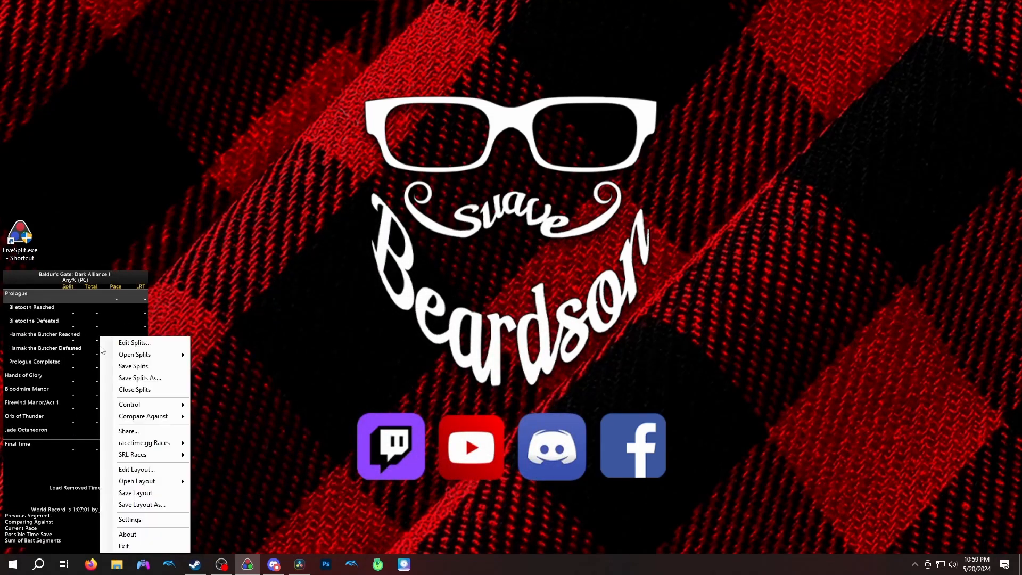
{"action": "left_click", "coordinate": [137, 469]}
{"action": "double_click", "coordinate": [200, 227]}
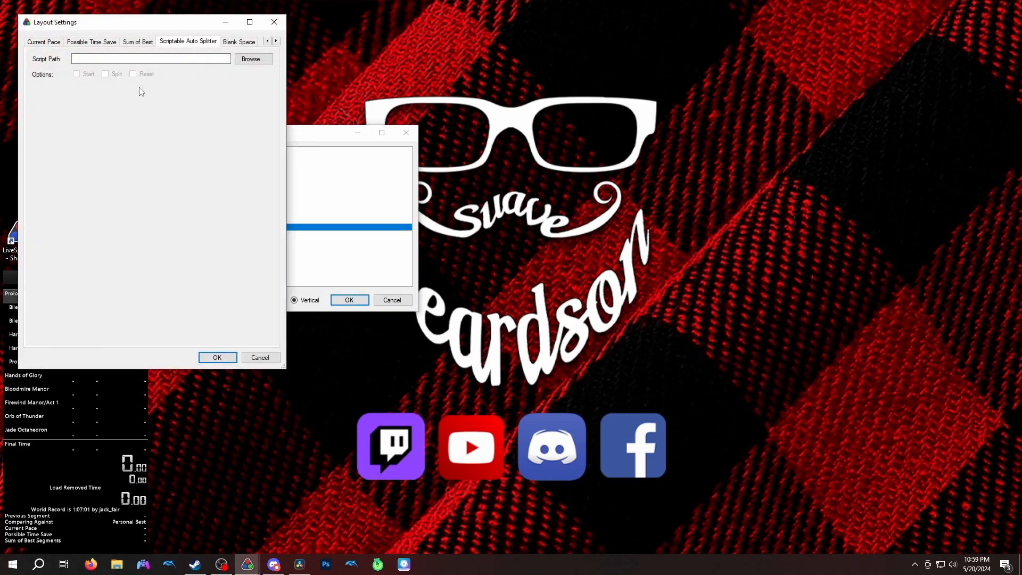
{"action": "left_click", "coordinate": [253, 59]}
{"action": "double_click", "coordinate": [181, 102]}
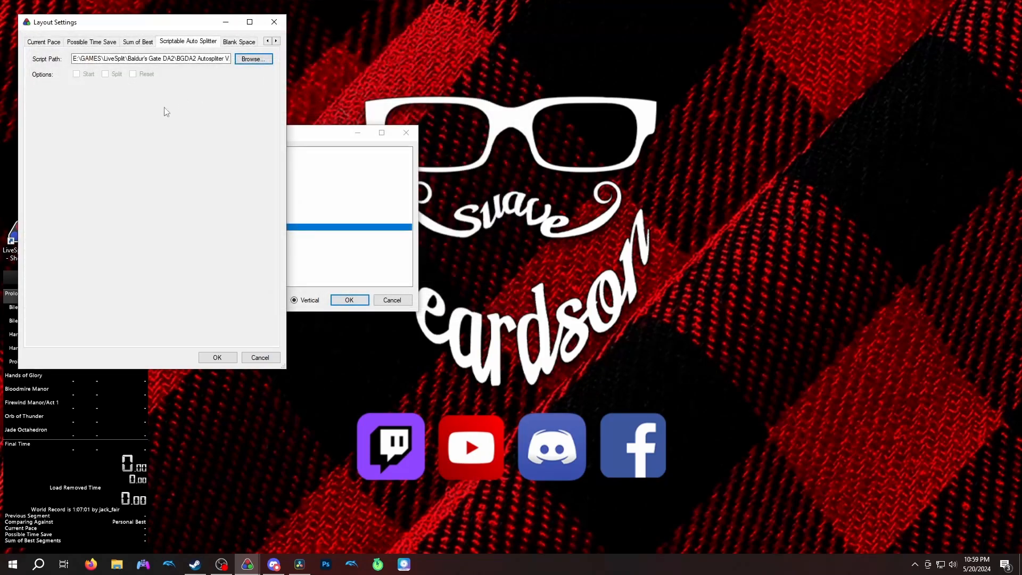
{"action": "scroll", "coordinate": [145, 227], "scroll_direction": "down", "scroll_amount": 10}
{"action": "left_click", "coordinate": [211, 355]}
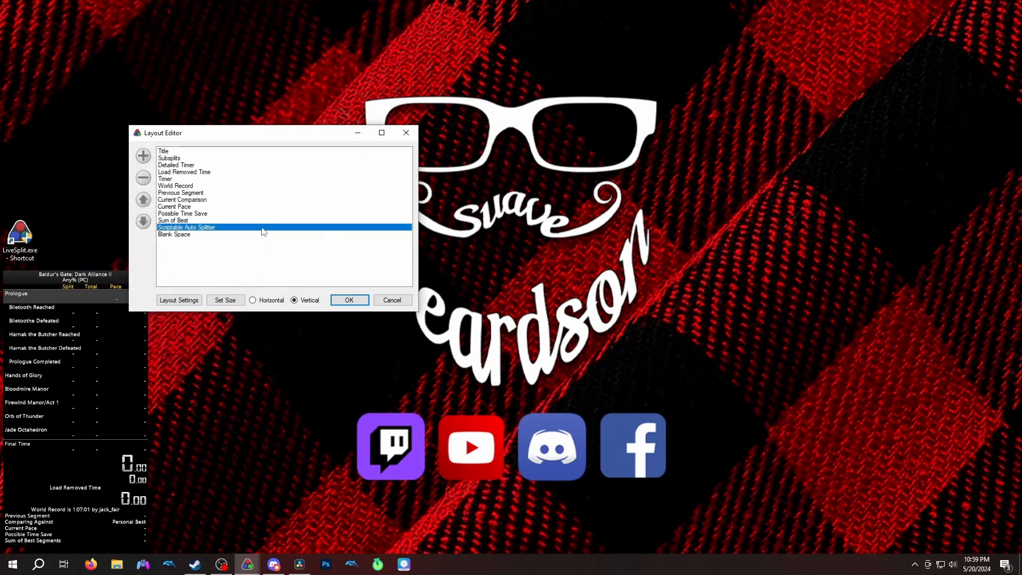
{"action": "left_click", "coordinate": [349, 300]}
Load the BGDA2 Layout Custom.lsl layout from file
{"action": "right_click", "coordinate": [75, 411]}
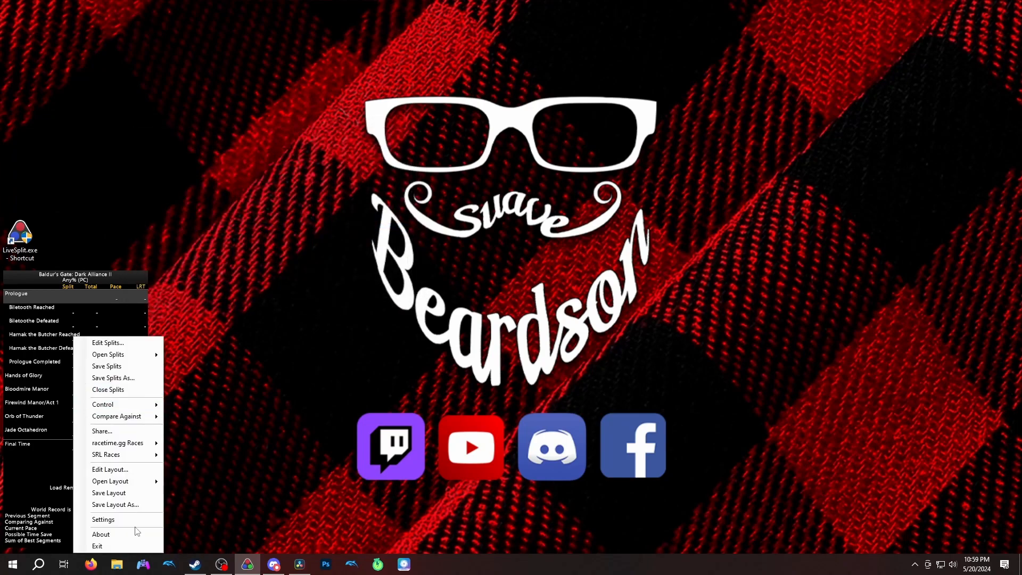
{"action": "mouse_move", "coordinate": [144, 486]}
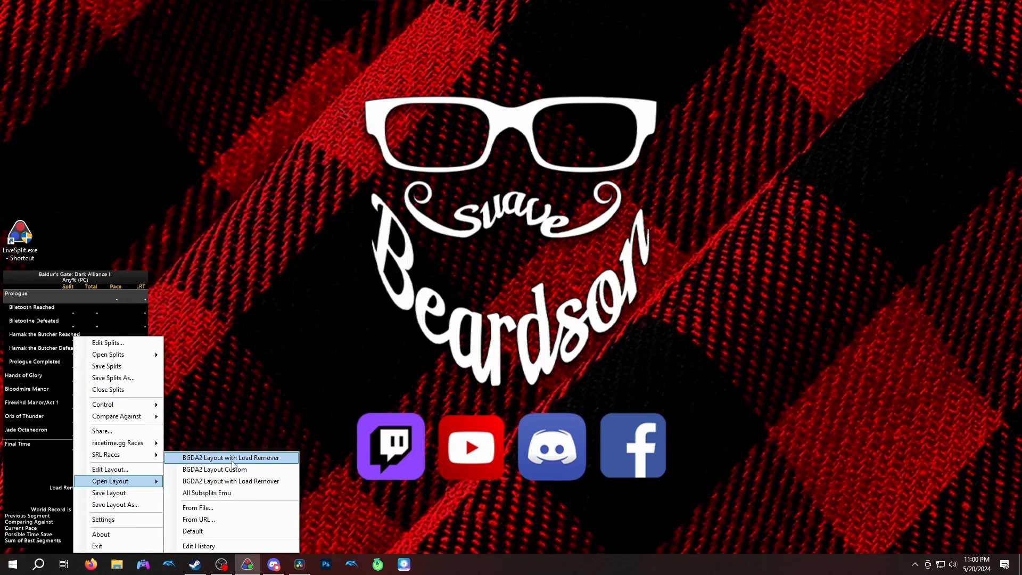
{"action": "left_click", "coordinate": [220, 506]}
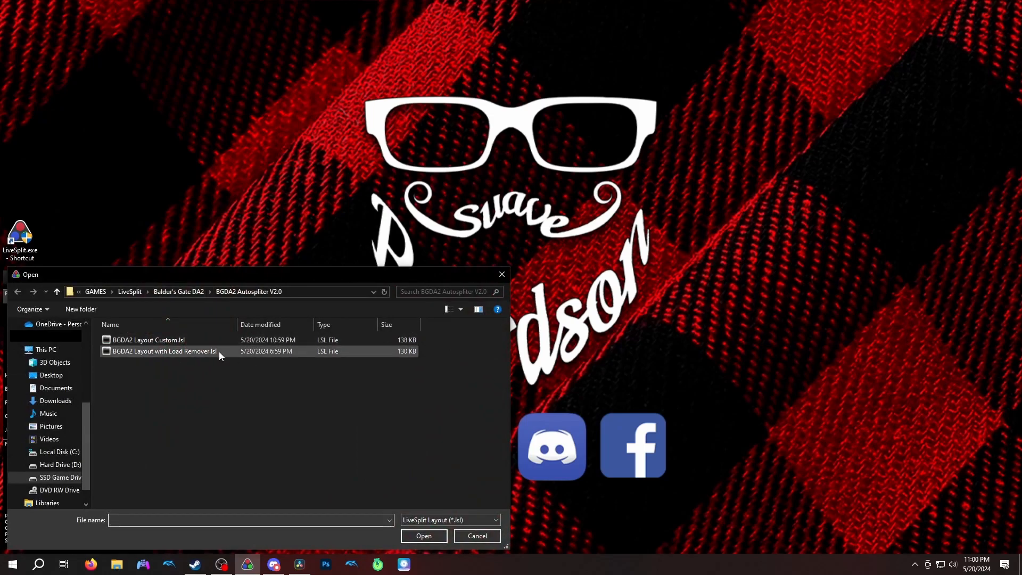
{"action": "double_click", "coordinate": [122, 339]}
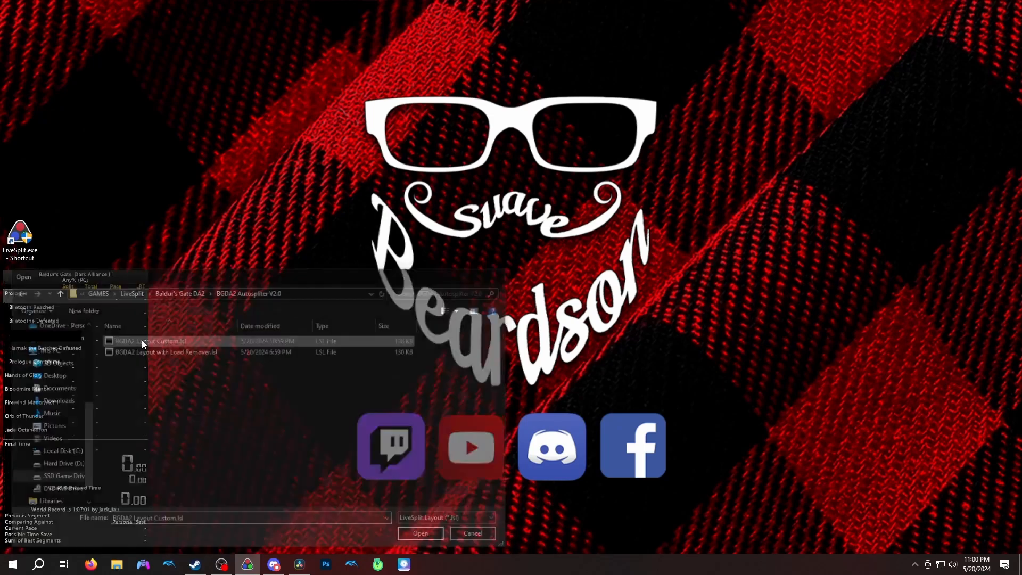
{"action": "left_click", "coordinate": [532, 320]}
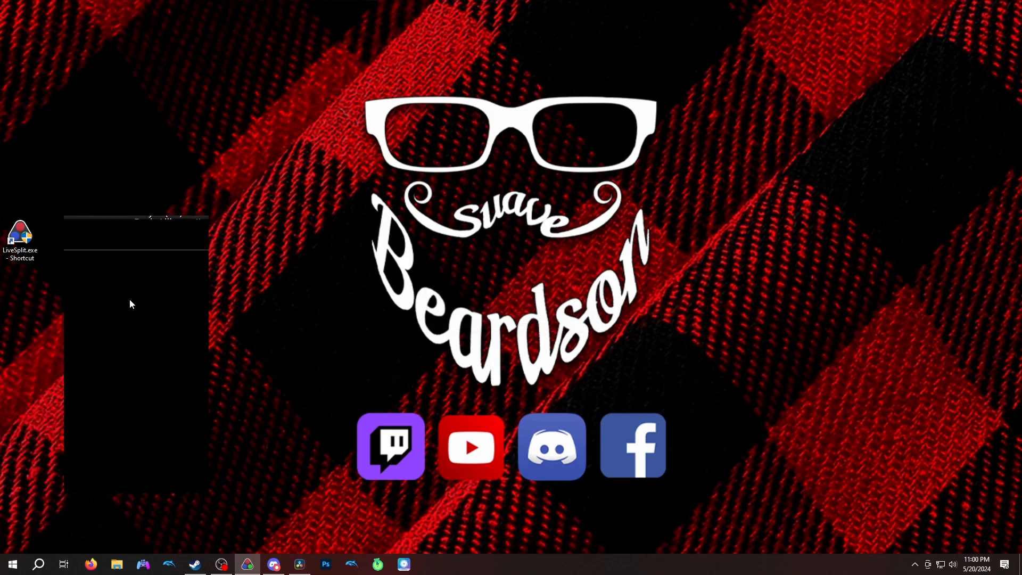
Review the Scriptable Auto Splitter settings in the layout editor and close the editor
{"action": "right_click", "coordinate": [136, 305]}
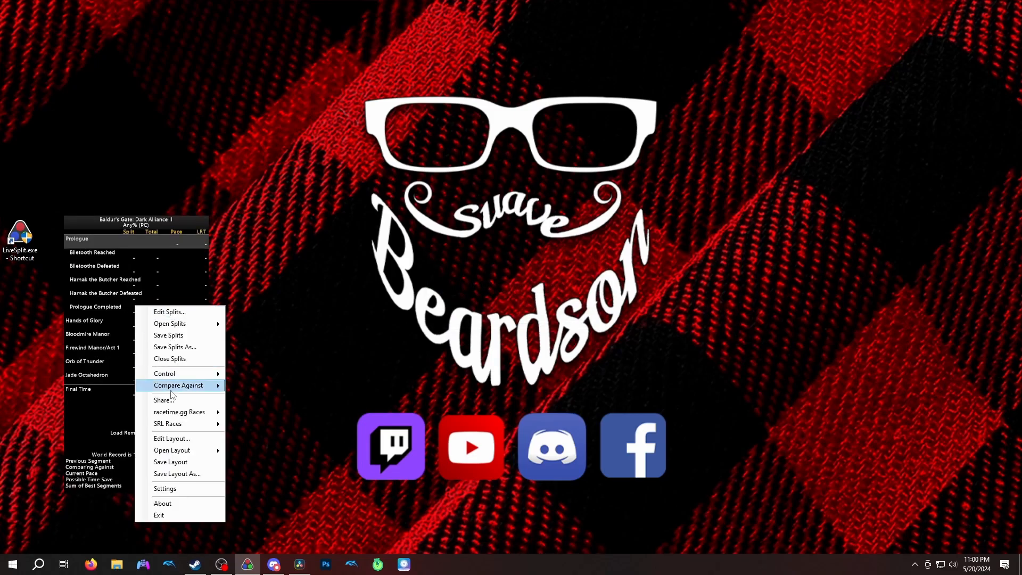
{"action": "left_click", "coordinate": [177, 443]}
{"action": "double_click", "coordinate": [151, 187]}
{"action": "scroll", "coordinate": [236, 235], "scroll_direction": "down", "scroll_amount": 4}
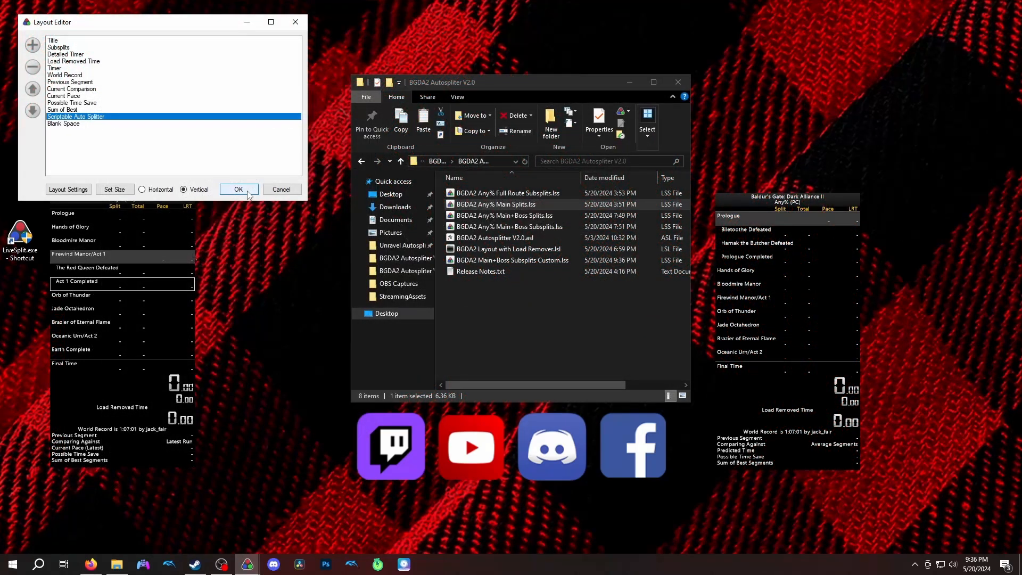
{"action": "left_click", "coordinate": [247, 190]}
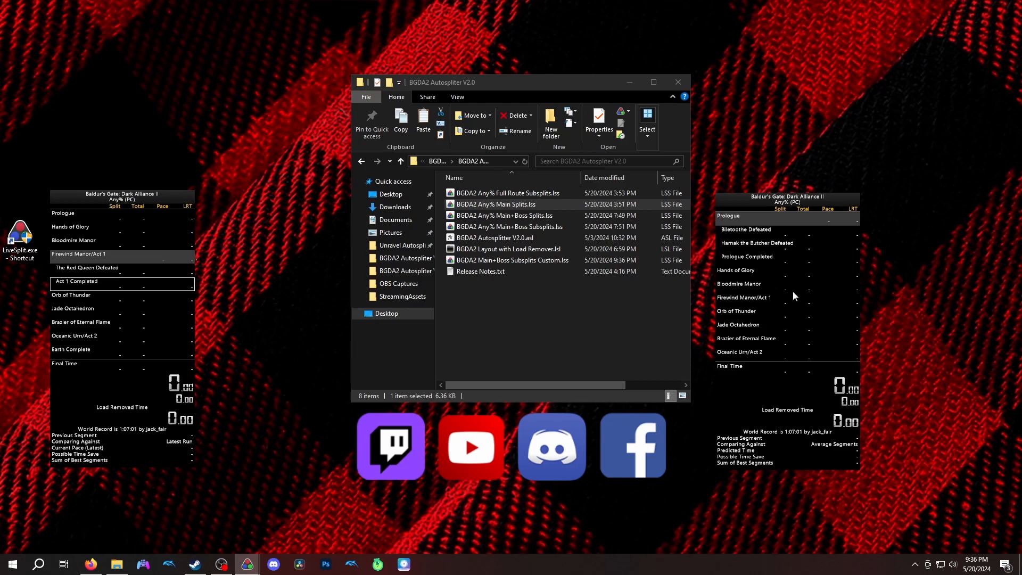
{"action": "right_click", "coordinate": [788, 333]}
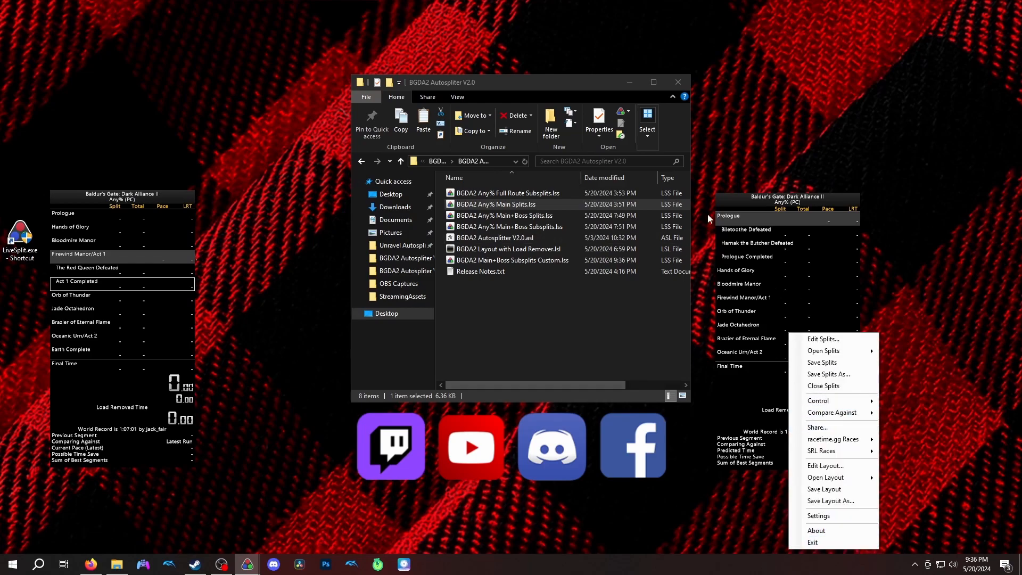
{"action": "left_click", "coordinate": [781, 249]}
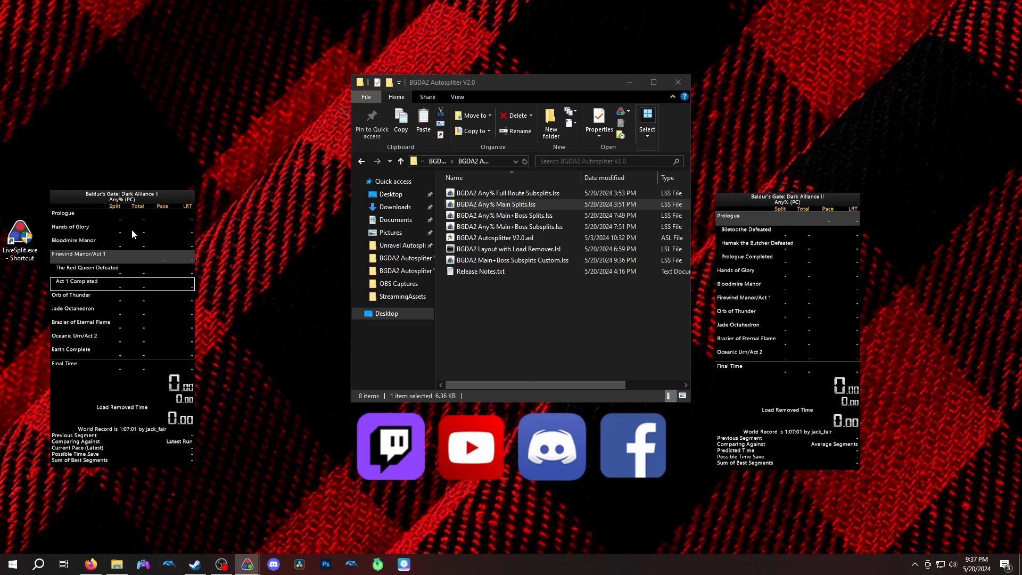
Load BGDA2 Any% Full Route Subsplits.lss into the timer that compares against Latest Run
{"action": "right_click", "coordinate": [123, 245]}
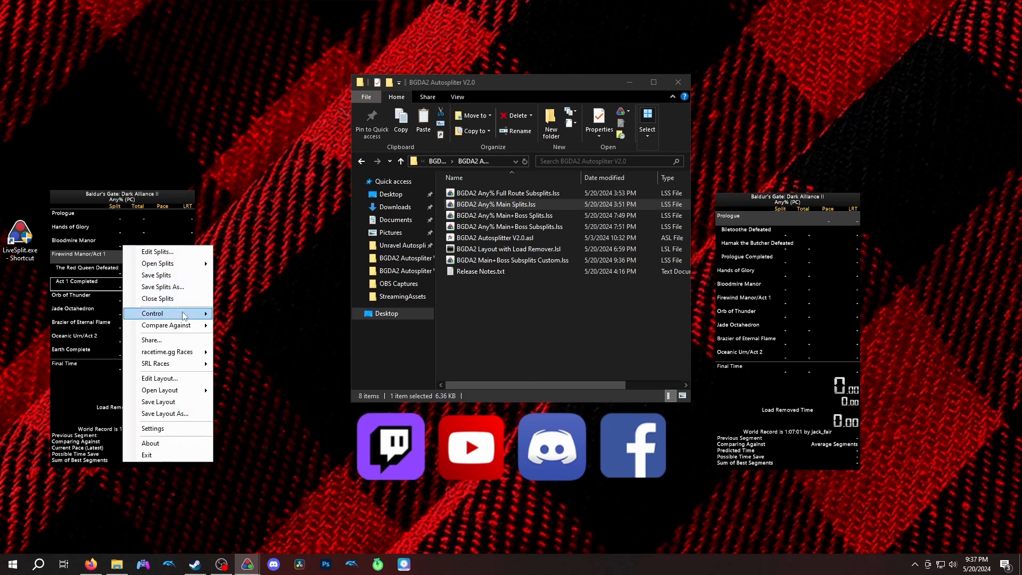
{"action": "mouse_move", "coordinate": [197, 265]}
{"action": "left_click", "coordinate": [250, 353]}
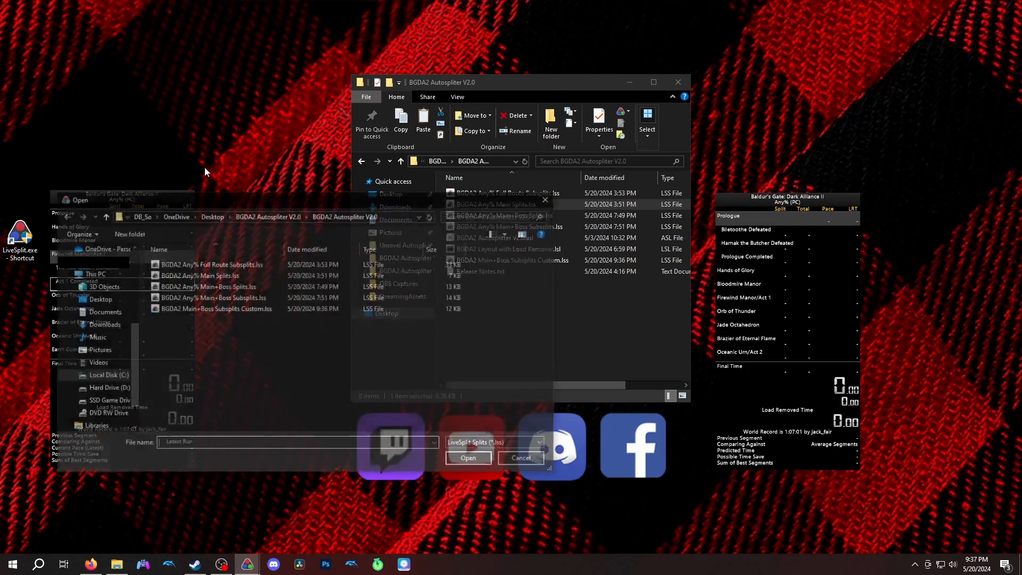
{"action": "double_click", "coordinate": [170, 264]}
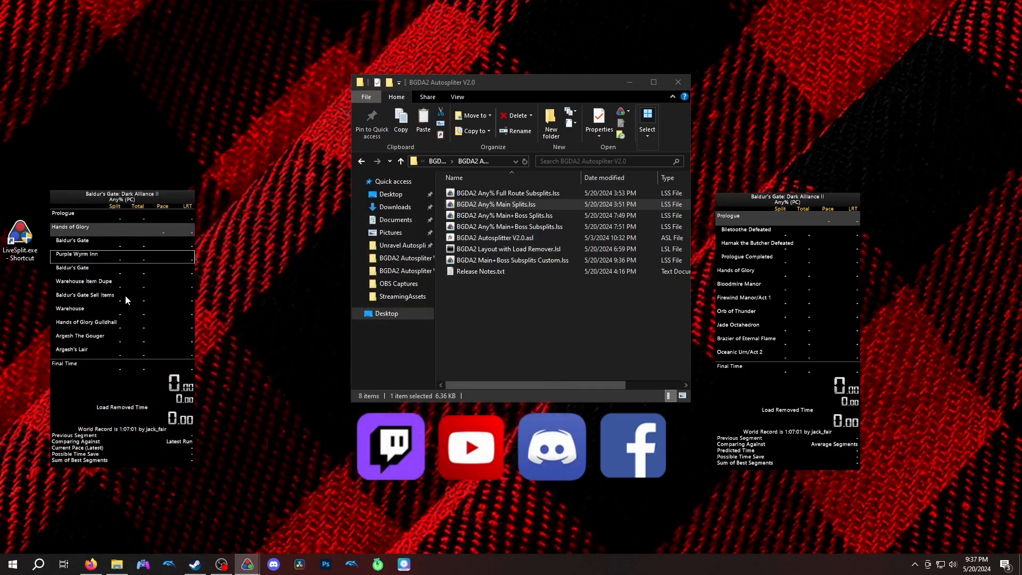
Open the same timer's Scriptable Auto Splitter settings and enable all of its advanced options
{"action": "right_click", "coordinate": [126, 296]}
{"action": "left_click", "coordinate": [160, 424]}
{"action": "double_click", "coordinate": [113, 146]}
{"action": "left_click", "coordinate": [201, 346]}
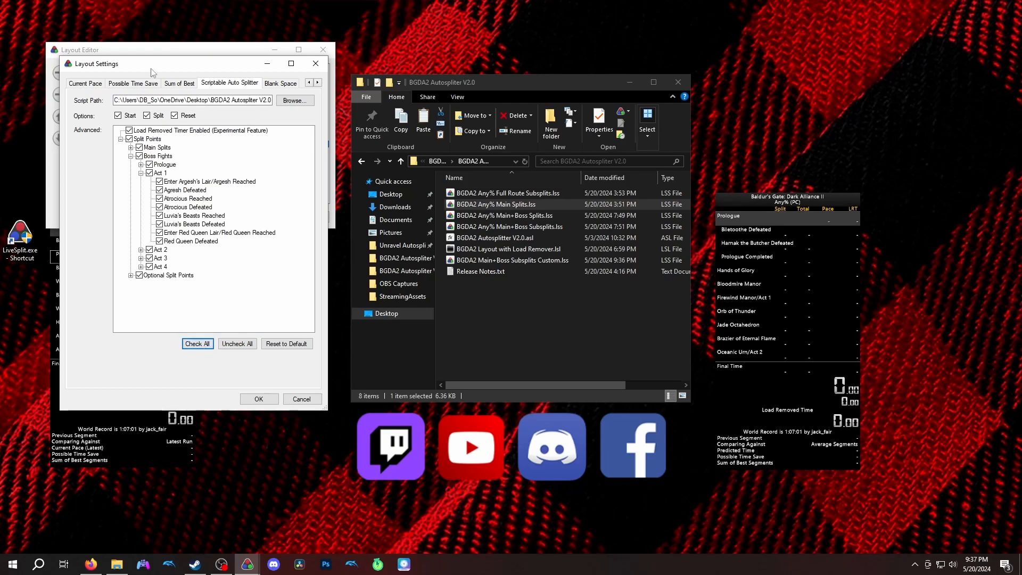
Load BGDA2 Any% Full Route Subsplits.lss into the timer that compares against Average Segments
{"action": "right_click", "coordinate": [763, 276]}
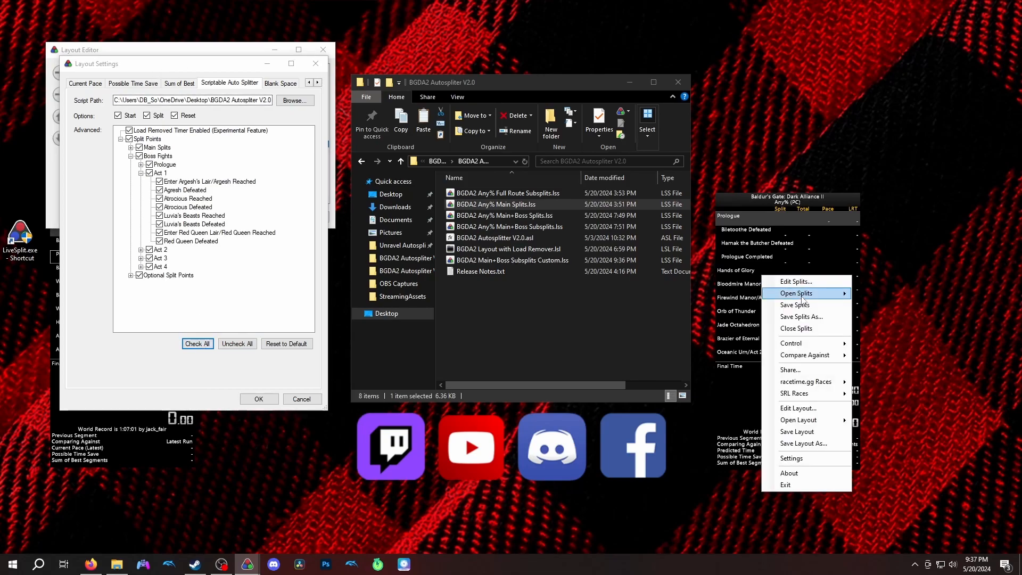
{"action": "mouse_move", "coordinate": [800, 297]}
{"action": "left_click", "coordinate": [646, 386]}
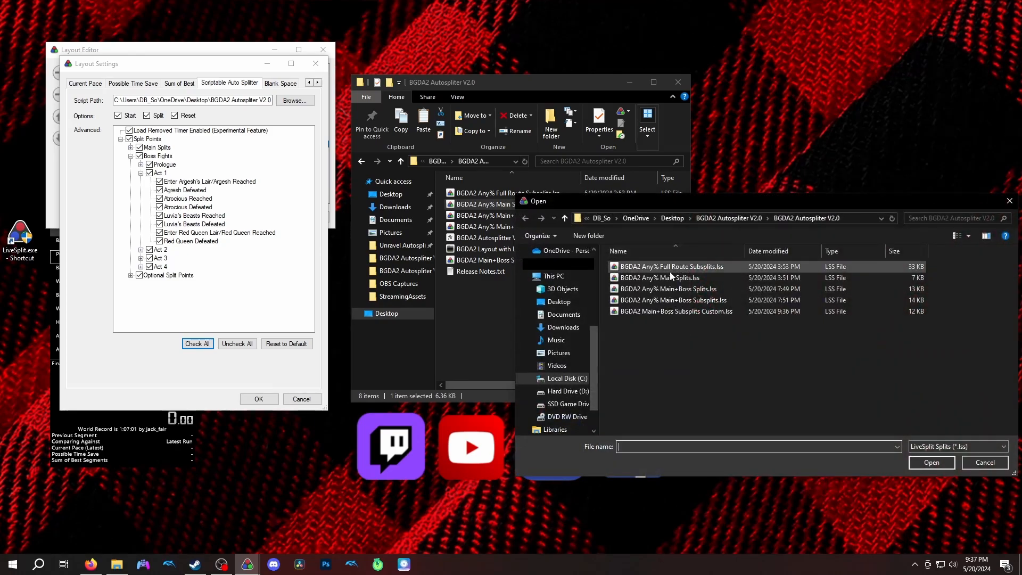
{"action": "double_click", "coordinate": [669, 267]}
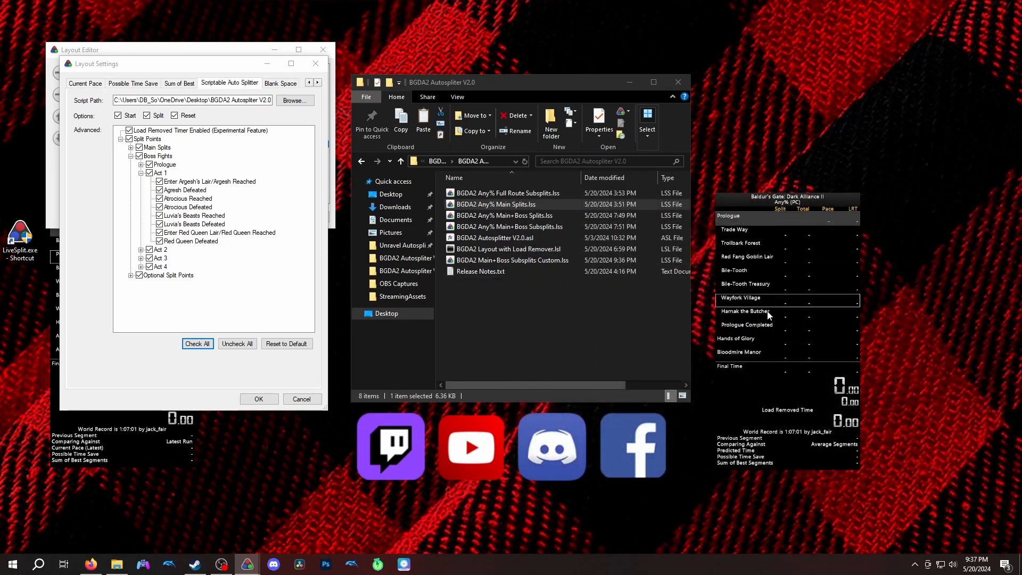
Open that timer's Splits Editor beside the layout settings and examine the hyphen prefixes and {Prologue} tag in the segment names
{"action": "right_click", "coordinate": [777, 297]}
{"action": "left_click", "coordinate": [799, 303]}
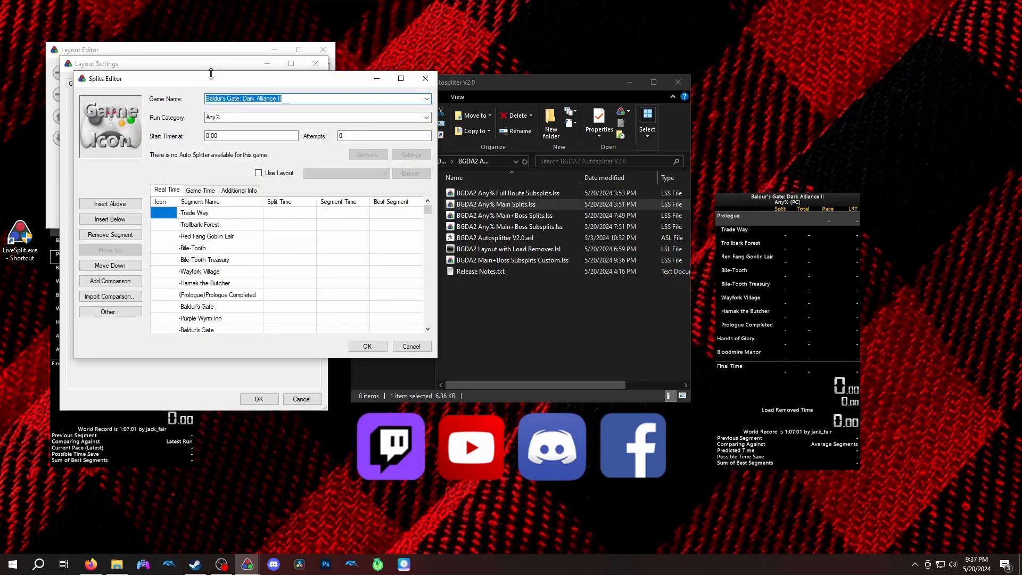
{"action": "left_click_drag", "start_coordinate": [213, 80], "coordinate": [578, 96]}
{"action": "scroll", "coordinate": [586, 242], "scroll_direction": "down", "scroll_amount": 3}
{"action": "scroll", "coordinate": [564, 237], "scroll_direction": "up", "scroll_amount": 3}
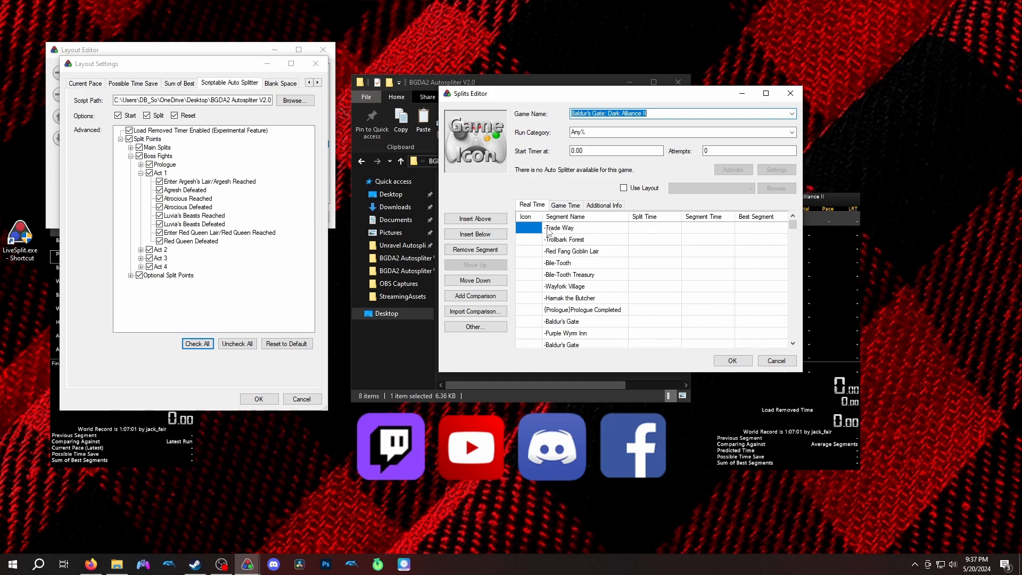
{"action": "left_click", "coordinate": [554, 228]}
{"action": "left_click", "coordinate": [561, 226]}
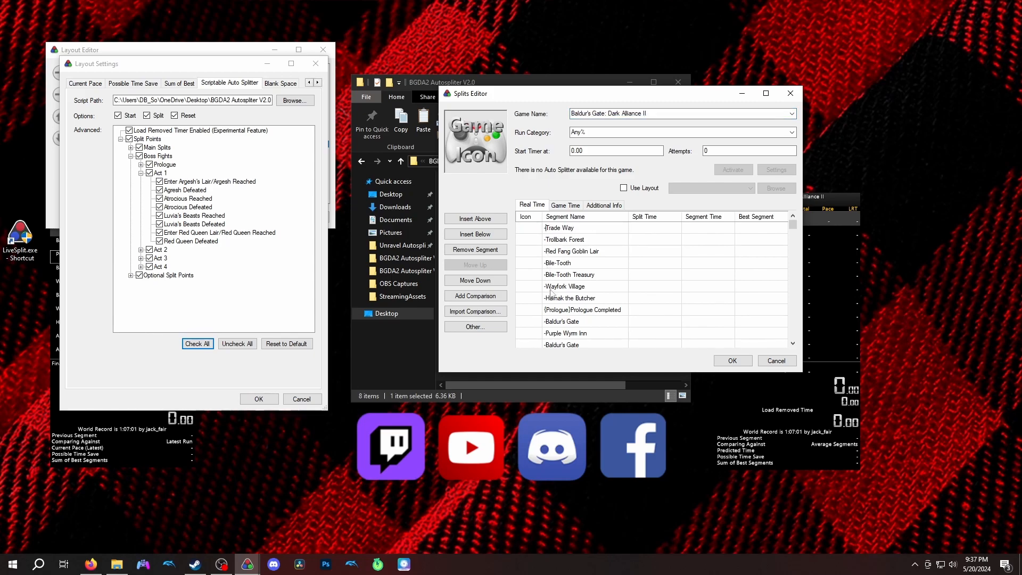
{"action": "left_click", "coordinate": [553, 313]}
{"action": "left_click", "coordinate": [549, 310]}
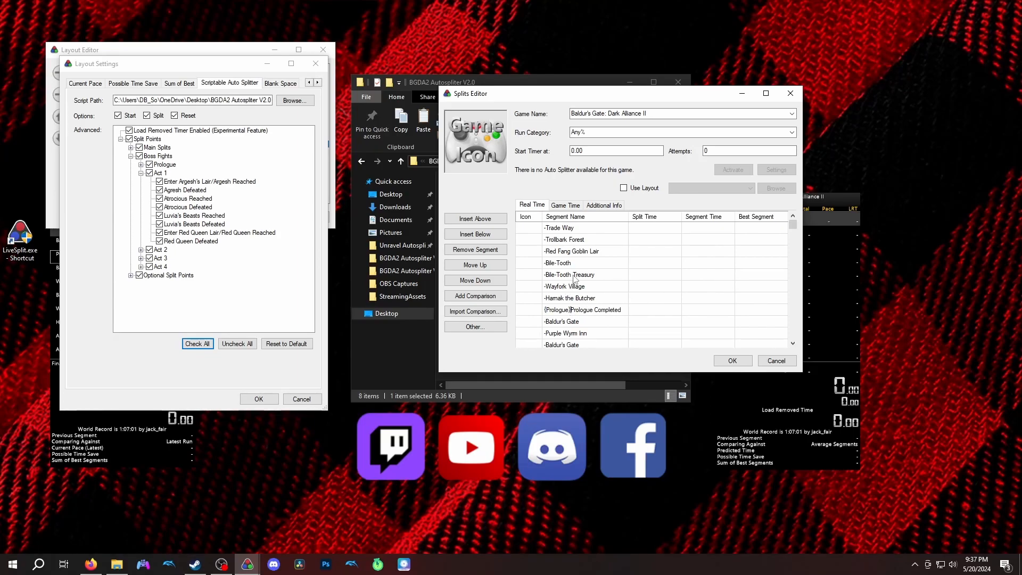
Remove the leading hyphen from the seven Prologue segment names, Trade Way through Harnak the Butcher
{"action": "left_click", "coordinate": [548, 228]}
{"action": "left_click", "coordinate": [548, 228]}
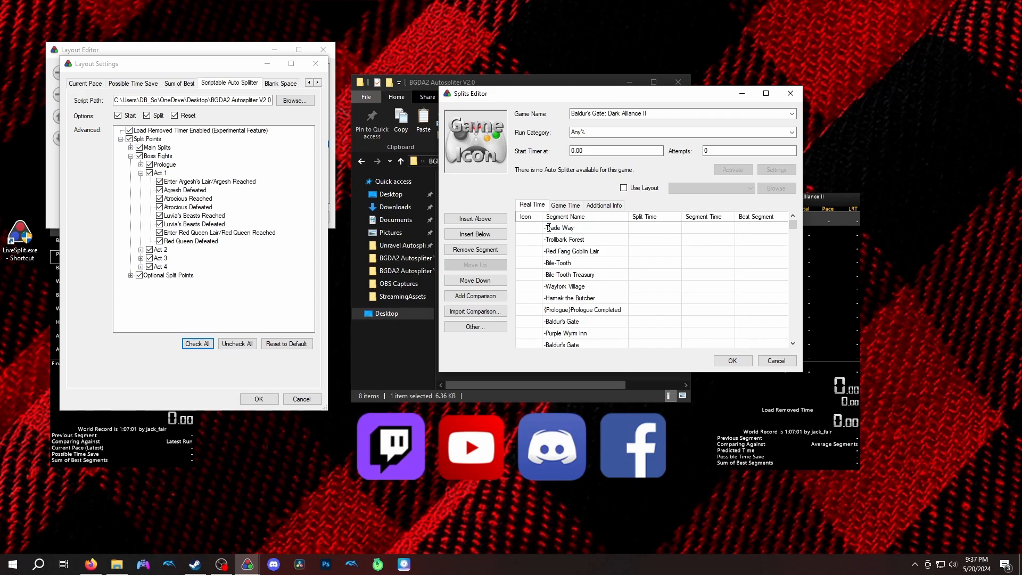
{"action": "key", "text": "BackSpace"}
{"action": "left_click", "coordinate": [546, 241]}
{"action": "left_click", "coordinate": [547, 240]}
{"action": "key", "text": "BackSpace"}
{"action": "left_click", "coordinate": [548, 252]}
{"action": "left_click", "coordinate": [548, 251]}
{"action": "left_click", "coordinate": [547, 251]}
{"action": "key", "text": "BackSpace"}
{"action": "left_click", "coordinate": [547, 262]}
{"action": "left_click", "coordinate": [547, 262]}
{"action": "left_click", "coordinate": [547, 262]}
{"action": "key", "text": "BackSpace"}
{"action": "left_click", "coordinate": [572, 273]}
{"action": "left_click", "coordinate": [572, 274]}
{"action": "left_click", "coordinate": [572, 274]}
{"action": "key", "text": "BackSpace"}
{"action": "left_click", "coordinate": [547, 286]}
{"action": "left_click", "coordinate": [548, 287]}
{"action": "left_click", "coordinate": [547, 287]}
{"action": "key", "text": "BackSpace"}
{"action": "left_click", "coordinate": [548, 297]}
{"action": "left_click", "coordinate": [549, 297]}
{"action": "left_click", "coordinate": [547, 298]}
{"action": "key", "text": "BackSpace"}
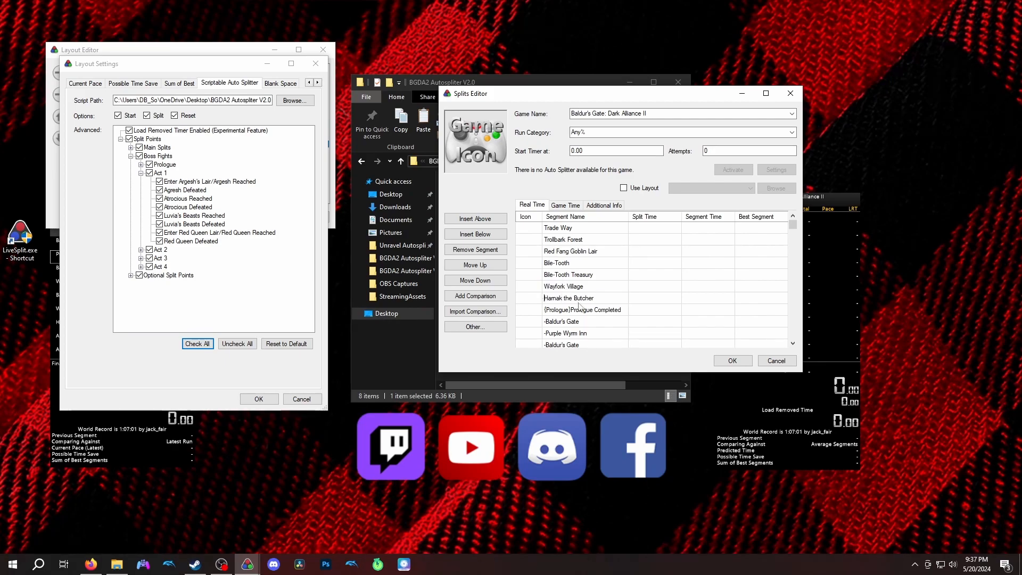
Remove the {Prologue} tag from the Prologue Completed segment name, accept the splits and check the timer's segment list
{"action": "left_click", "coordinate": [576, 310]}
{"action": "left_click", "coordinate": [573, 311]}
{"action": "left_click_drag", "start_coordinate": [572, 311], "coordinate": [490, 311]}
{"action": "key", "text": "BackSpace"}
{"action": "left_click", "coordinate": [602, 299]}
{"action": "left_click", "coordinate": [730, 361]}
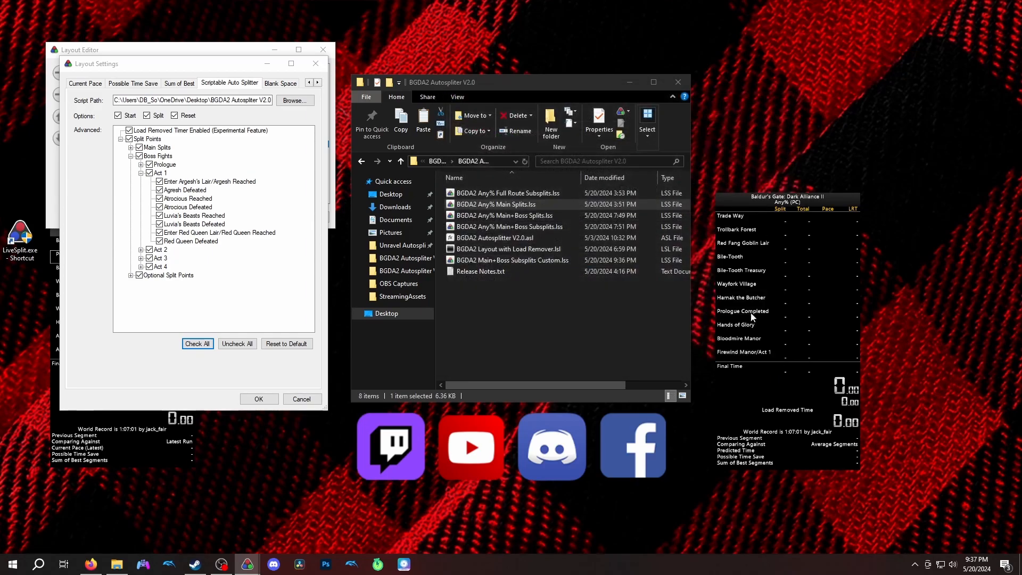
{"action": "scroll", "coordinate": [771, 255], "scroll_direction": "down", "scroll_amount": 8}
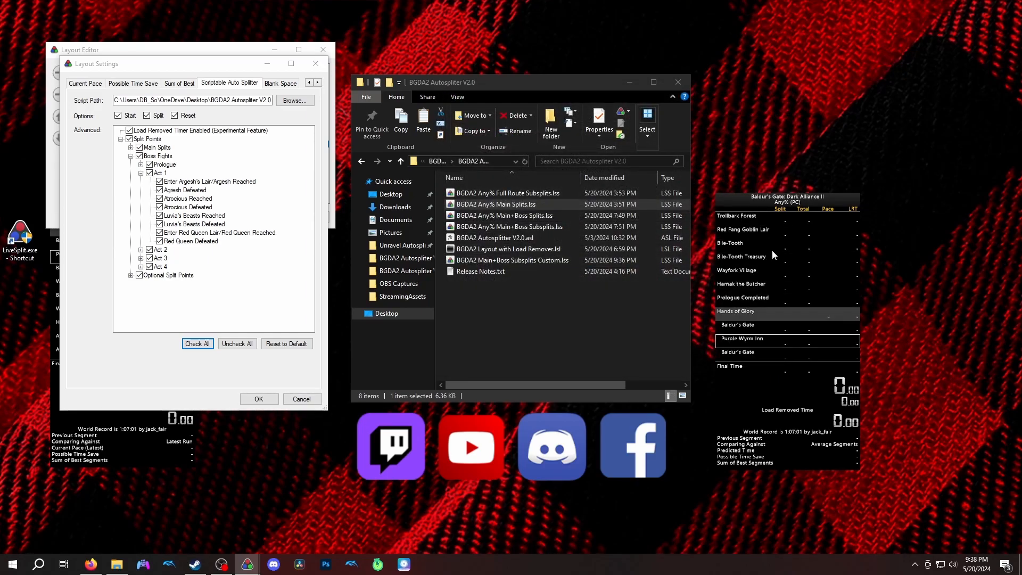
Reopen the Splits Editor and add a leading hyphen to the seven segment names from Trade Way through Harnak the Butcher
{"action": "right_click", "coordinate": [769, 256]}
{"action": "left_click", "coordinate": [788, 262]}
{"action": "left_click", "coordinate": [204, 225]}
{"action": "left_click", "coordinate": [203, 224]}
{"action": "key", "text": "Home"}
{"action": "type", "text": "-"}
{"action": "left_click", "coordinate": [194, 242]}
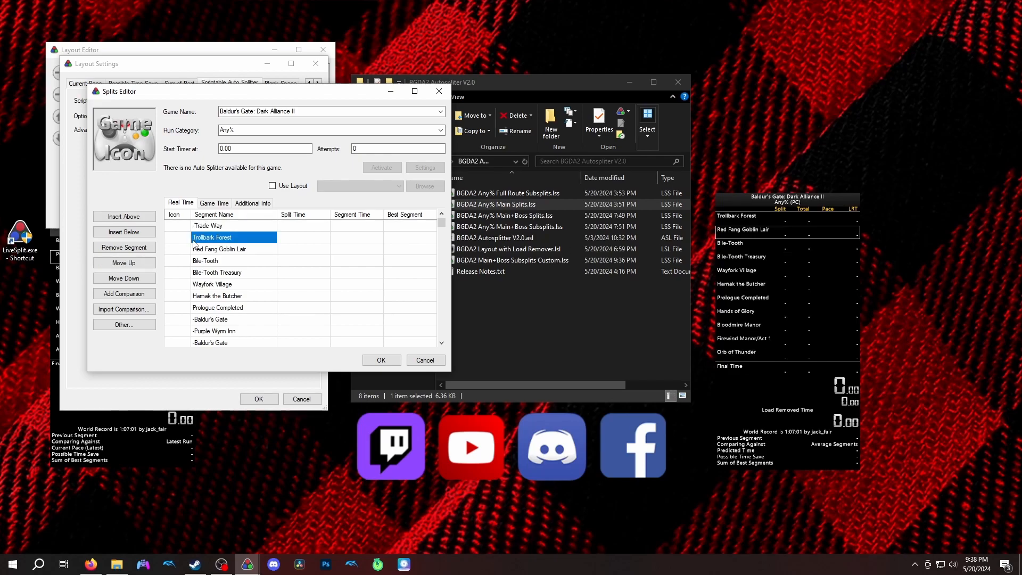
{"action": "left_click", "coordinate": [195, 238]}
{"action": "key", "text": "Home"}
{"action": "type", "text": "-"}
{"action": "left_click", "coordinate": [197, 247]}
{"action": "left_click", "coordinate": [197, 247]}
{"action": "key", "text": "Home"}
{"action": "type", "text": "-"}
{"action": "left_click", "coordinate": [194, 260]}
{"action": "left_click", "coordinate": [195, 261]}
{"action": "type", "text": "-"}
{"action": "left_click", "coordinate": [195, 273]}
{"action": "left_click", "coordinate": [195, 273]}
{"action": "key", "text": "Home"}
{"action": "type", "text": "-"}
{"action": "double_click", "coordinate": [195, 284]}
{"action": "key", "text": "Home"}
{"action": "type", "text": "-"}
{"action": "left_click", "coordinate": [197, 296]}
{"action": "left_click", "coordinate": [197, 296]}
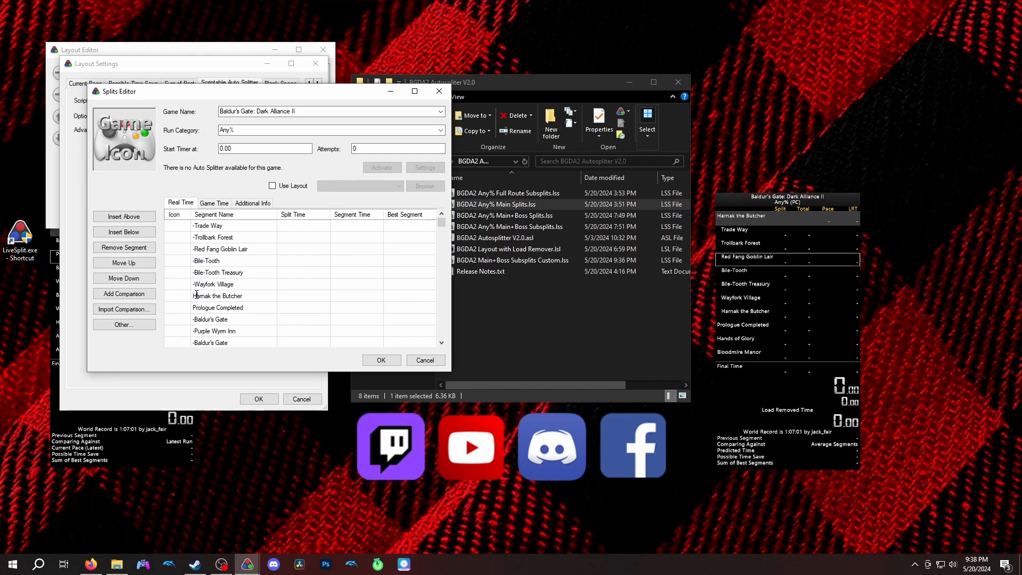
{"action": "key", "text": "Home"}
{"action": "type", "text": "-"}
Add the {Prologue} tag before the Prologue Completed segment name and accept the splits
{"action": "left_click", "coordinate": [194, 308]}
{"action": "left_click", "coordinate": [194, 308]}
{"action": "key", "text": "Home"}
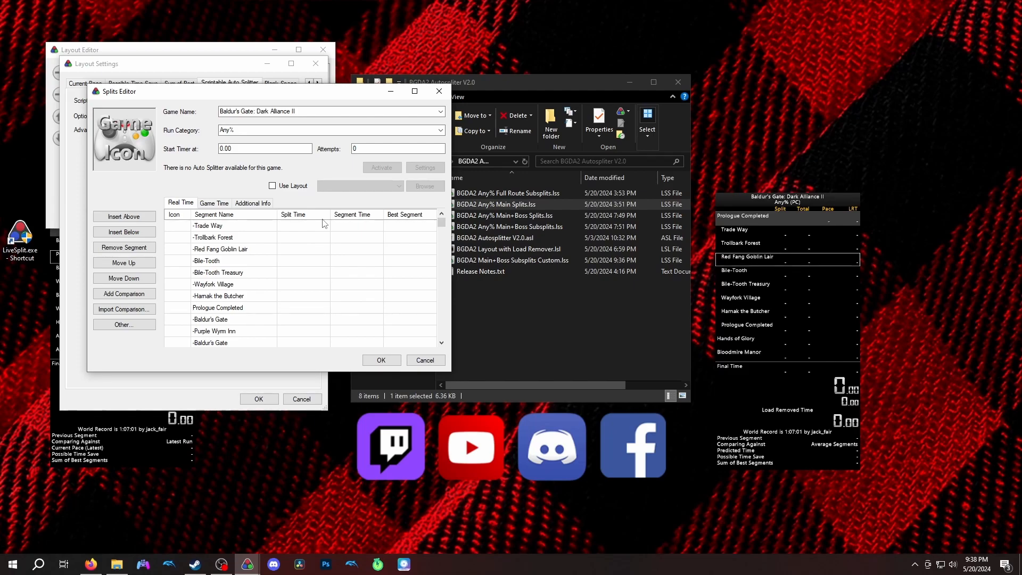
{"action": "type", "text": "{Prologue}"}
{"action": "left_click", "coordinate": [381, 359]}
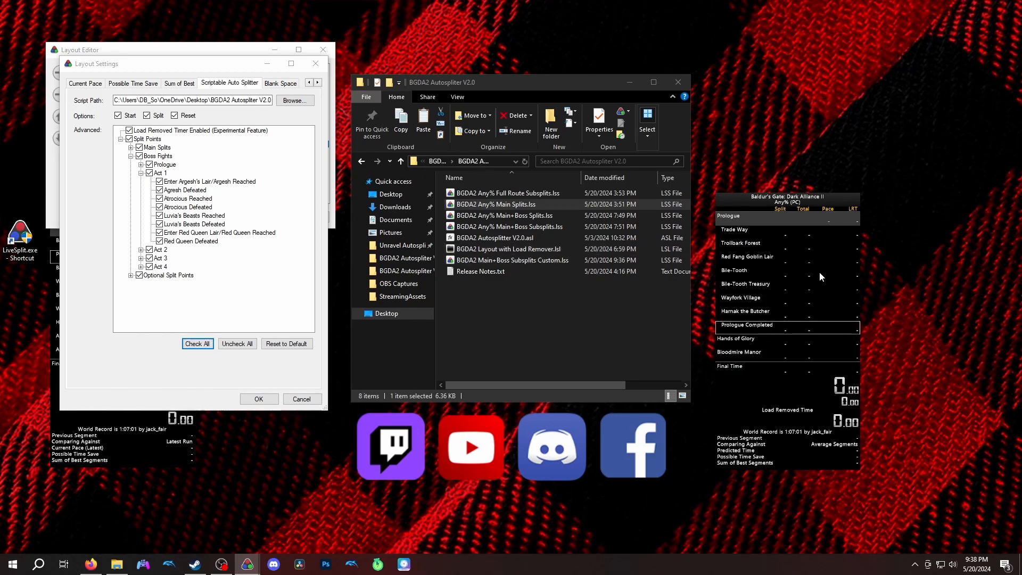
Reopen the Splits Editor, place it clear of the layout settings and select the Bloodmire Manor 1 Escape segment
{"action": "right_click", "coordinate": [791, 276]}
{"action": "left_click", "coordinate": [817, 288]}
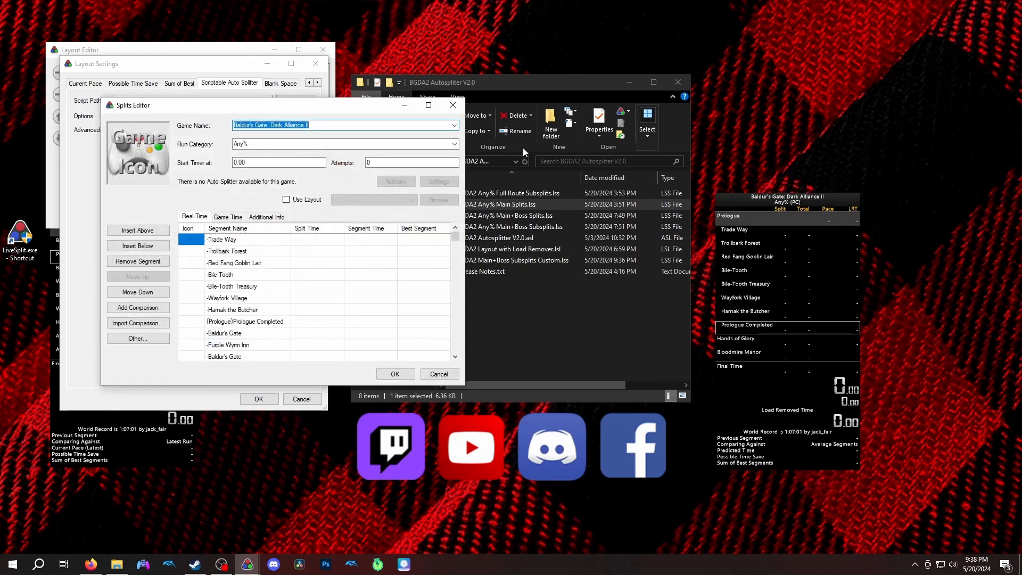
{"action": "left_click_drag", "start_coordinate": [369, 112], "coordinate": [770, 124]}
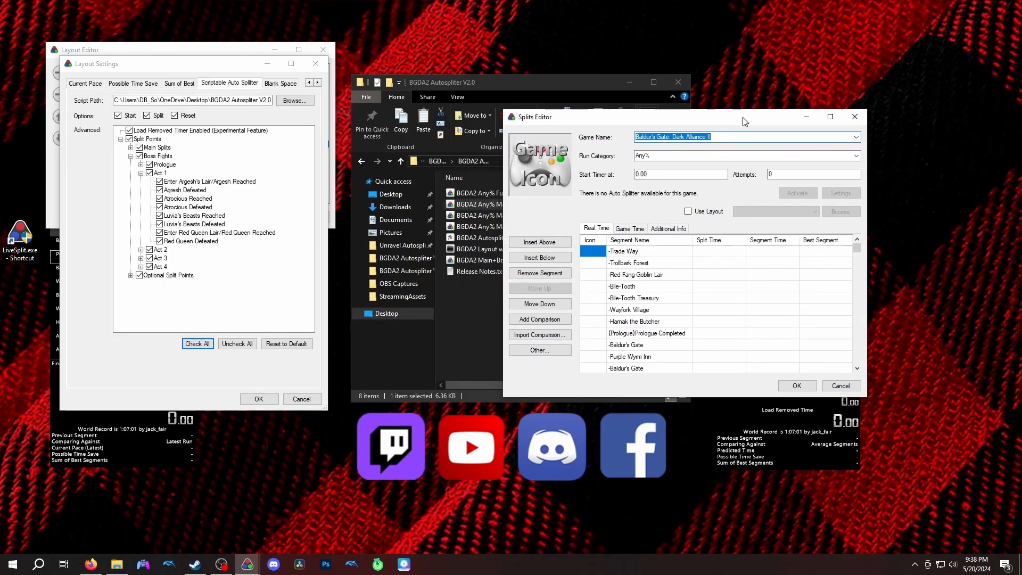
{"action": "scroll", "coordinate": [656, 284], "scroll_direction": "down", "scroll_amount": 2}
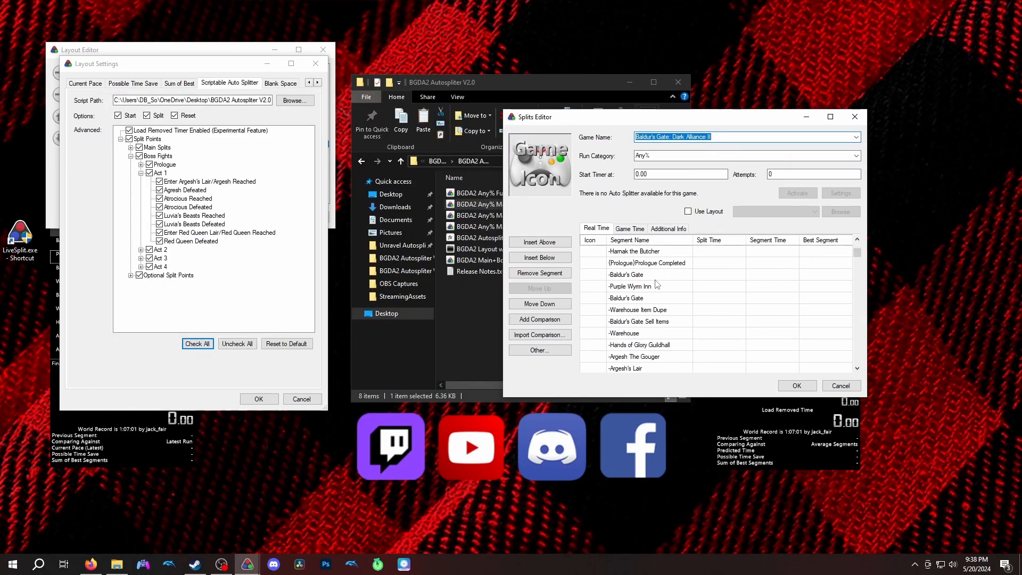
{"action": "scroll", "coordinate": [658, 284], "scroll_direction": "down", "scroll_amount": 2}
{"action": "scroll", "coordinate": [679, 298], "scroll_direction": "down", "scroll_amount": 1}
{"action": "scroll", "coordinate": [669, 321], "scroll_direction": "down", "scroll_amount": 2}
{"action": "left_click", "coordinate": [653, 345]}
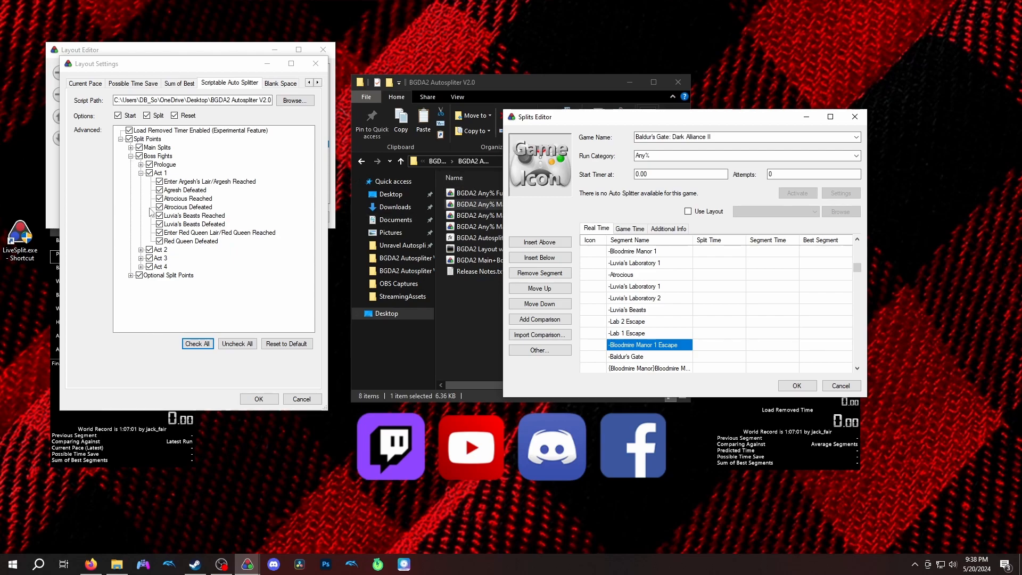
Expand the Bloodmire Manor group in Act 1 of the Optional Split Points and examine its split points
{"action": "left_click", "coordinate": [130, 275]}
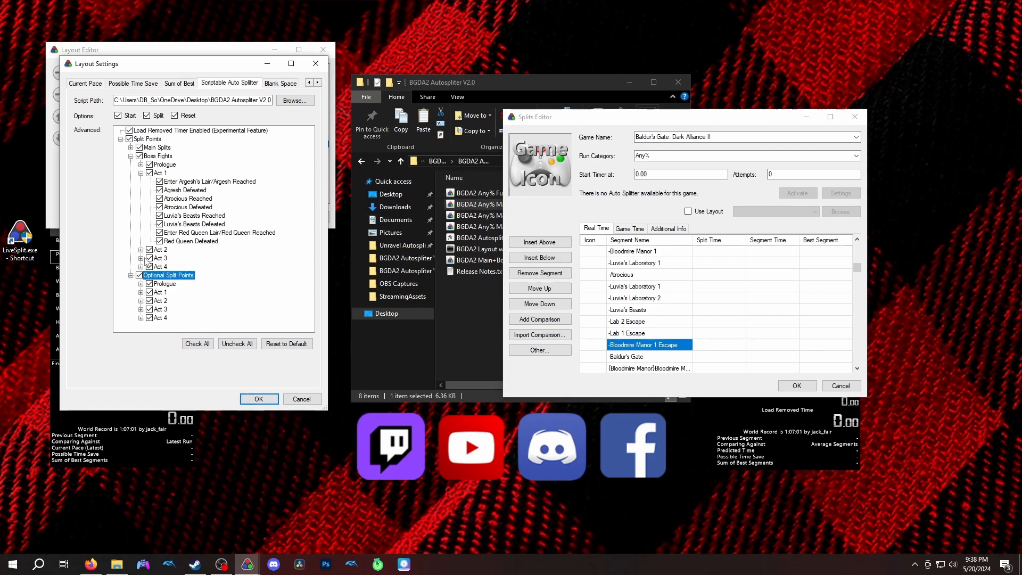
{"action": "left_click", "coordinate": [141, 292]}
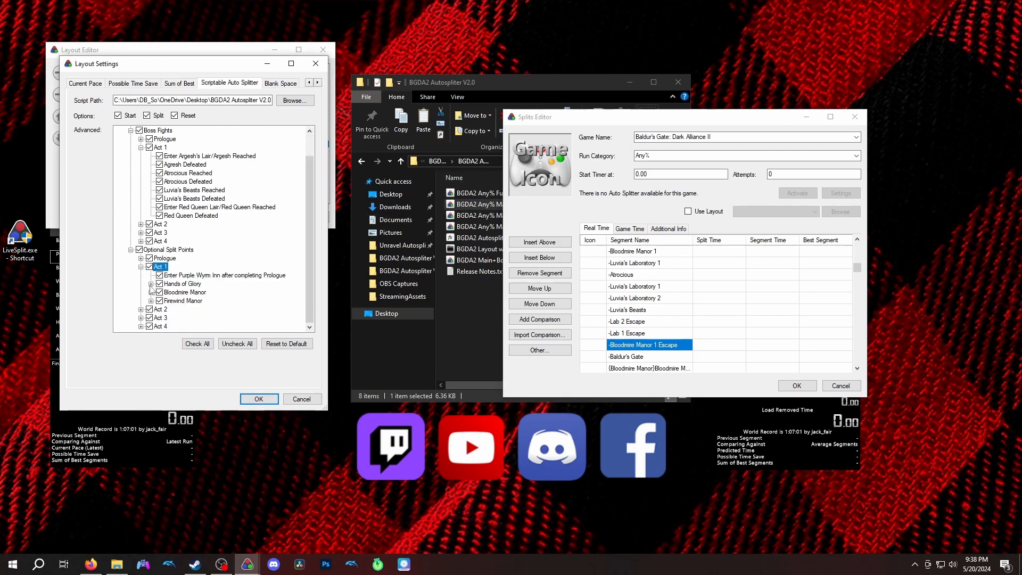
{"action": "left_click", "coordinate": [151, 293]}
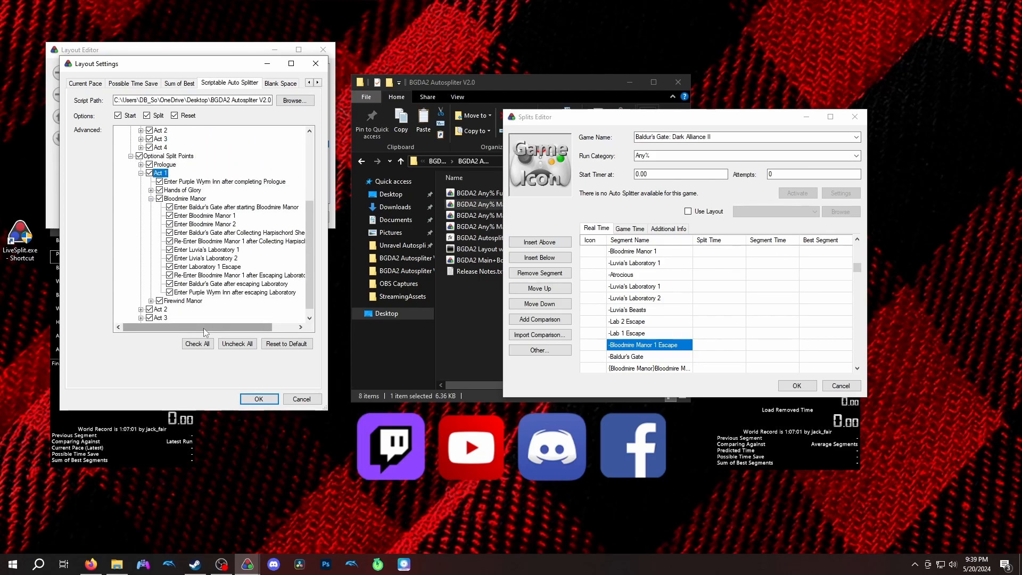
{"action": "scroll", "coordinate": [234, 327], "scroll_direction": "right", "scroll_amount": 2}
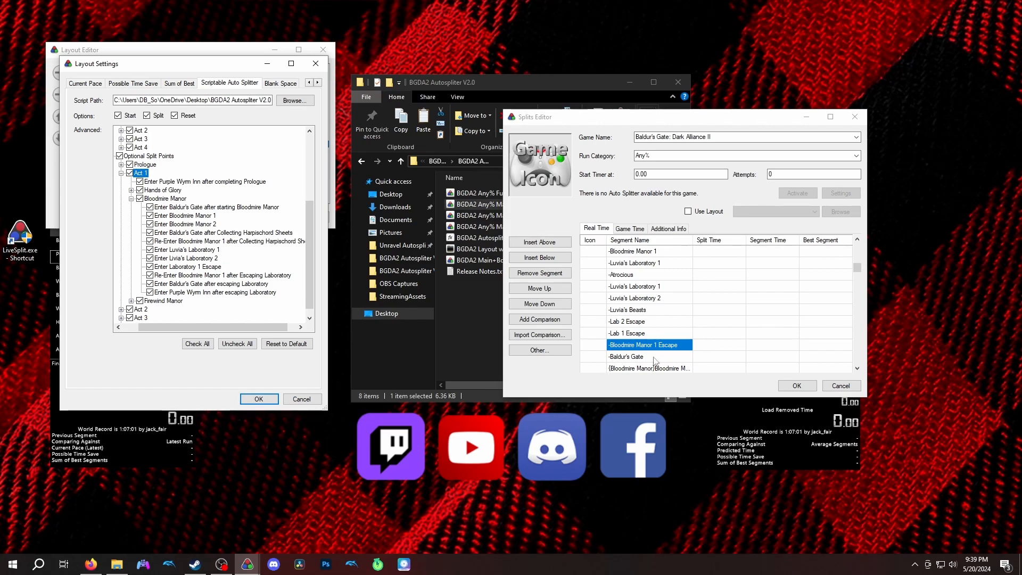
Return to the start of the segment and split point lists, expanding the optional Prologue group and the Main Splits group
{"action": "scroll", "coordinate": [638, 340], "scroll_direction": "up", "scroll_amount": 10}
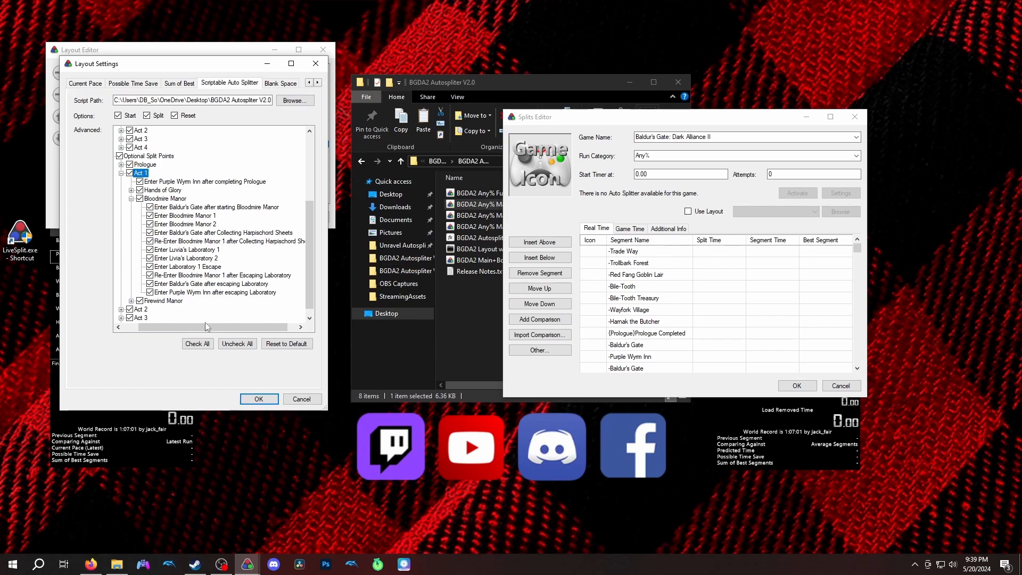
{"action": "scroll", "coordinate": [174, 257], "scroll_direction": "up", "scroll_amount": 5}
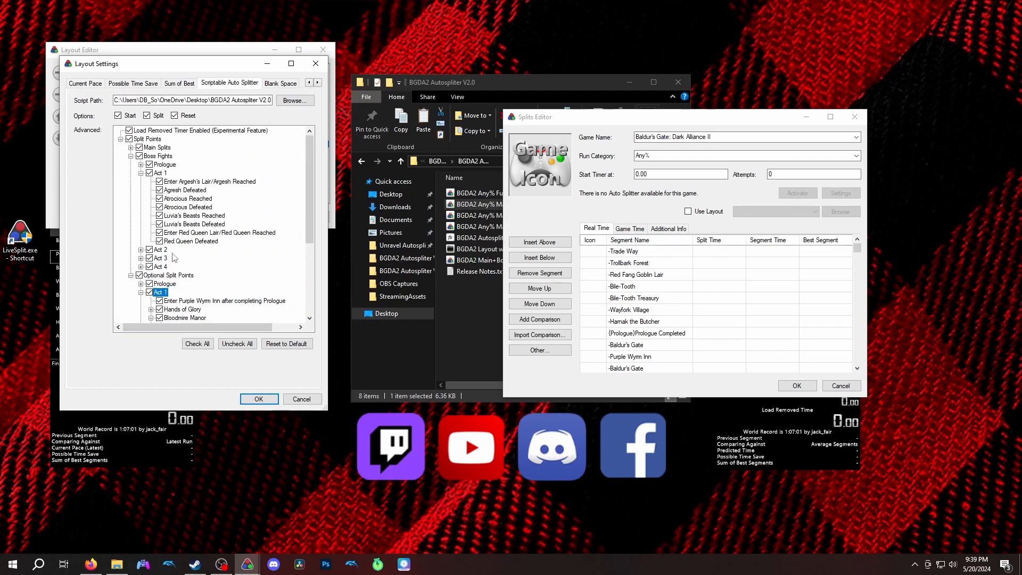
{"action": "double_click", "coordinate": [162, 283]}
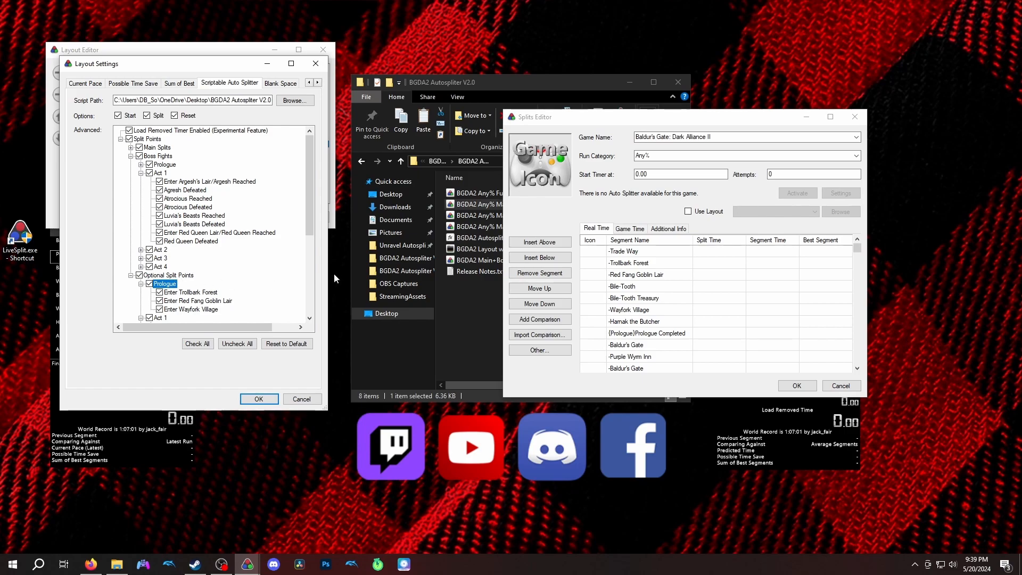
{"action": "left_click", "coordinate": [130, 147]}
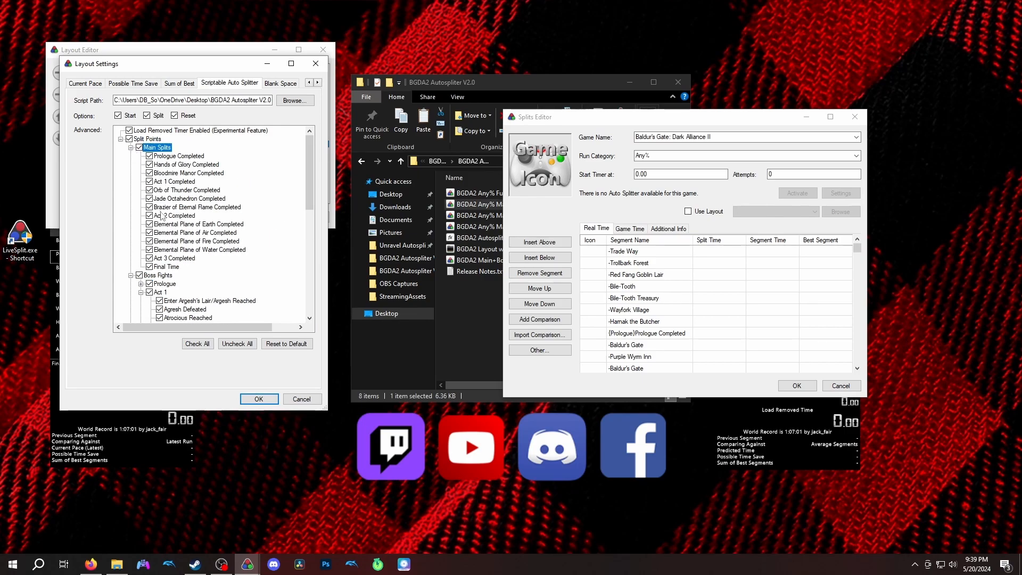
{"action": "scroll", "coordinate": [160, 215], "scroll_direction": "down", "scroll_amount": 3}
Compare the Trade Way, Trollbark Forest and Red Fang Goblin Lair segments with the optional Prologue split points
{"action": "left_click", "coordinate": [629, 251]}
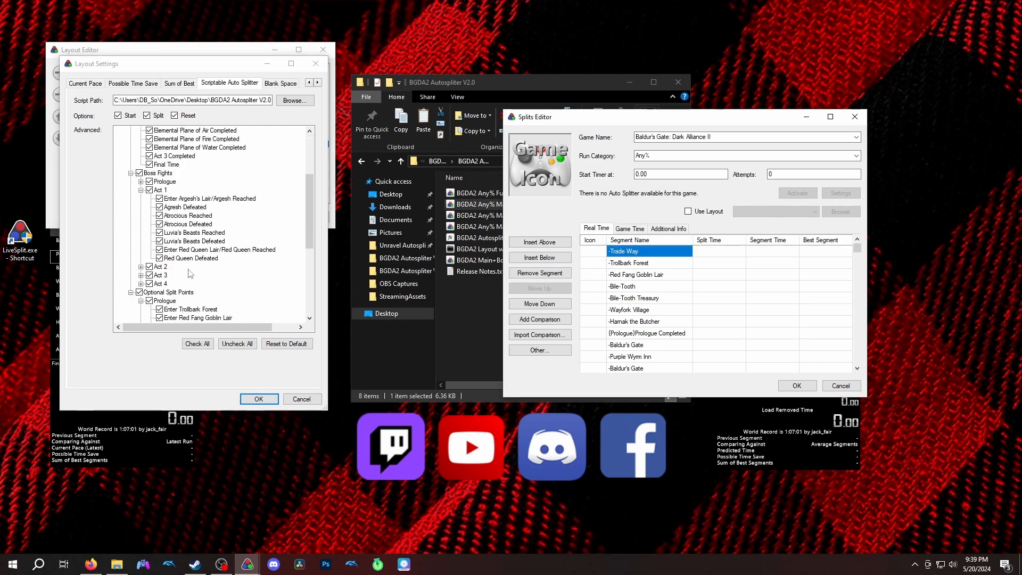
{"action": "scroll", "coordinate": [189, 282], "scroll_direction": "down", "scroll_amount": 1}
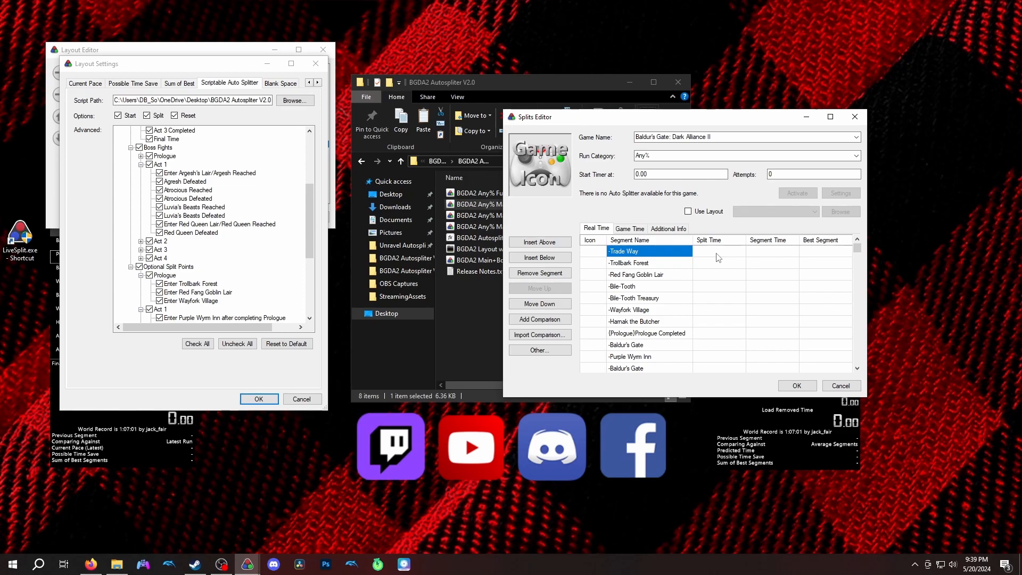
{"action": "left_click", "coordinate": [676, 266]}
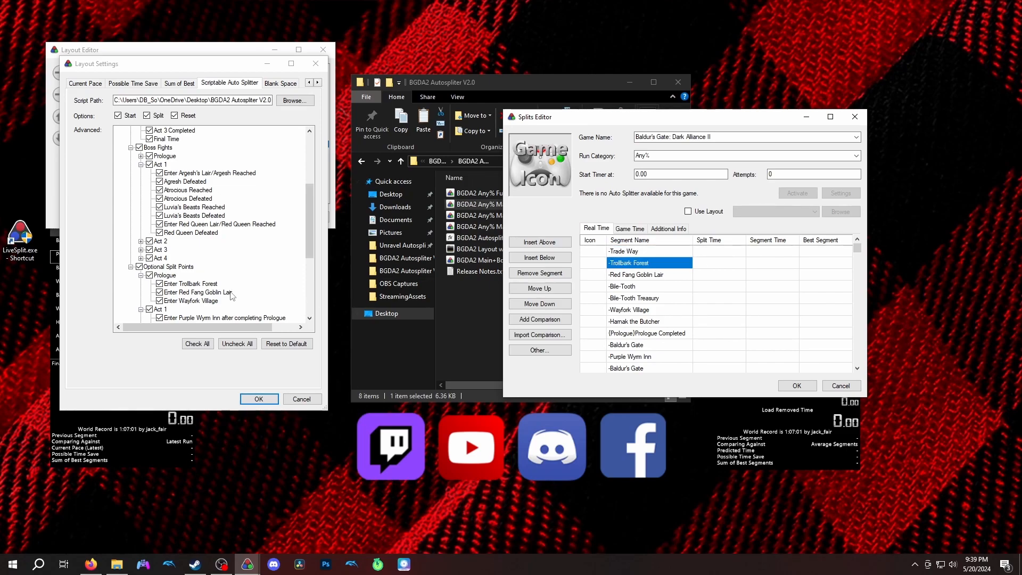
{"action": "left_click", "coordinate": [205, 287]}
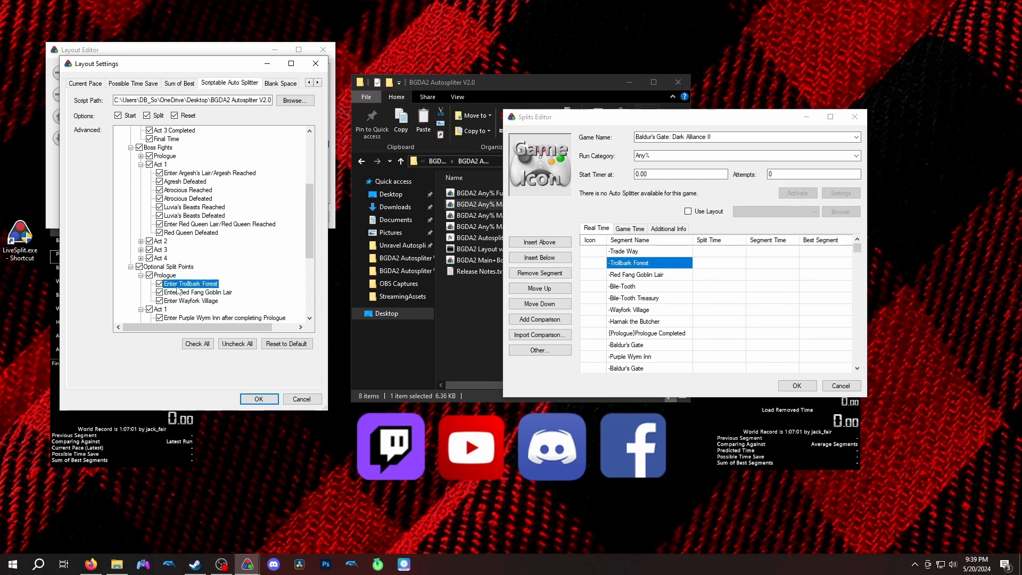
{"action": "left_click", "coordinate": [618, 278]}
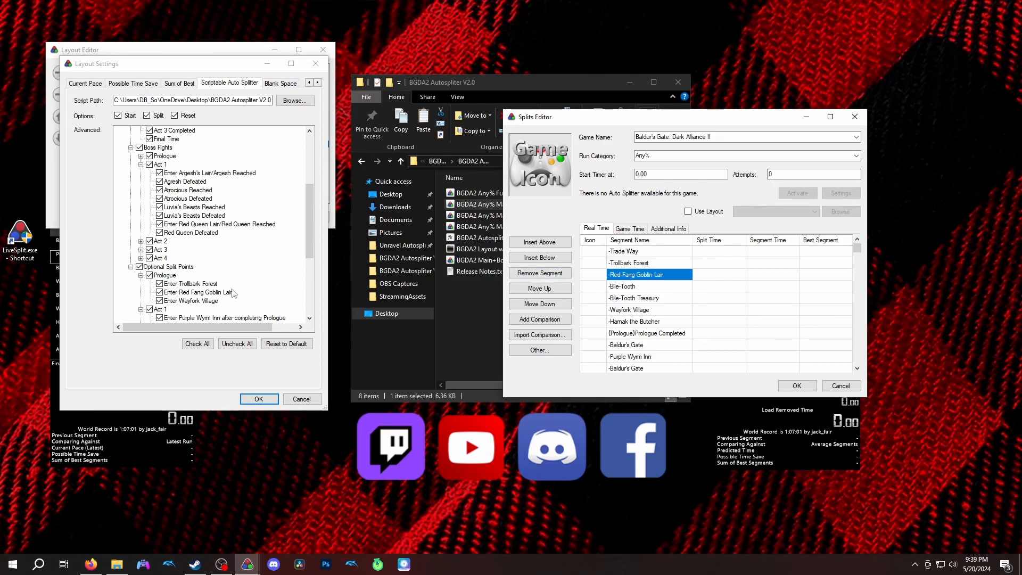
{"action": "left_click", "coordinate": [203, 294]}
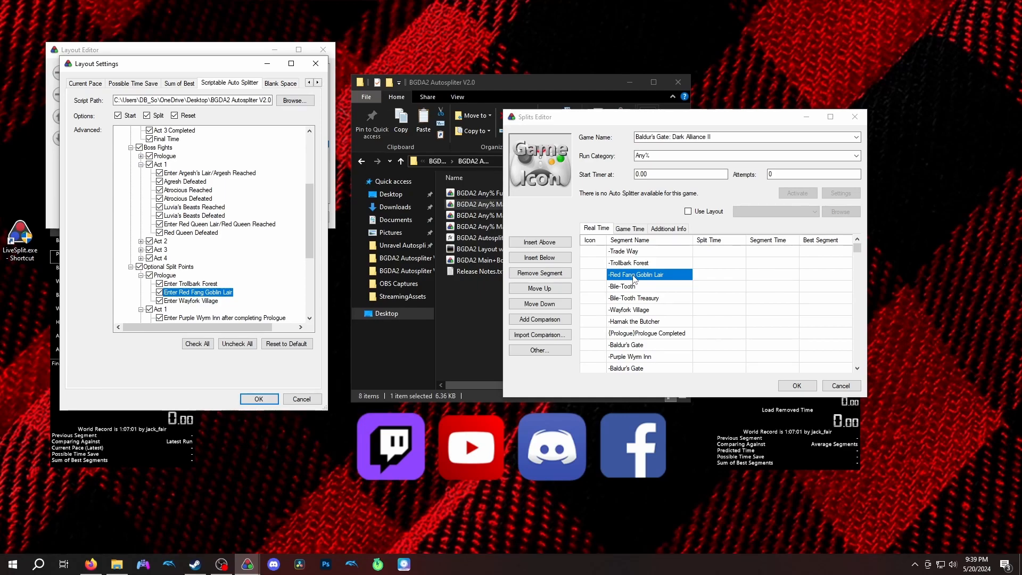
Check the Bile-Tooth segment against Enter Wayfork Village, and the Trade Way and Trollbark Forest segments against Enter Trollbark Forest
{"action": "left_click", "coordinate": [662, 290]}
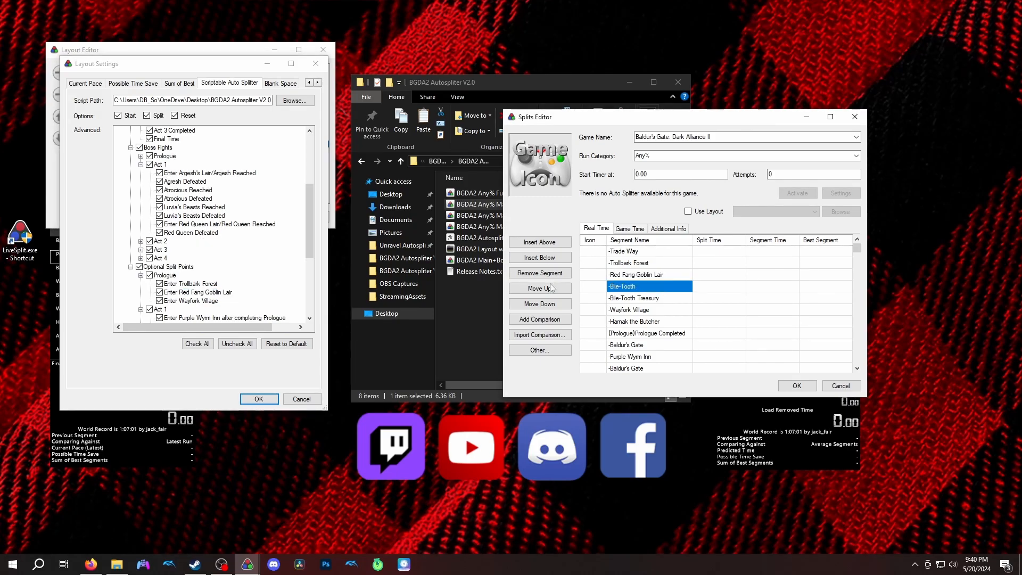
{"action": "left_click", "coordinate": [193, 299]}
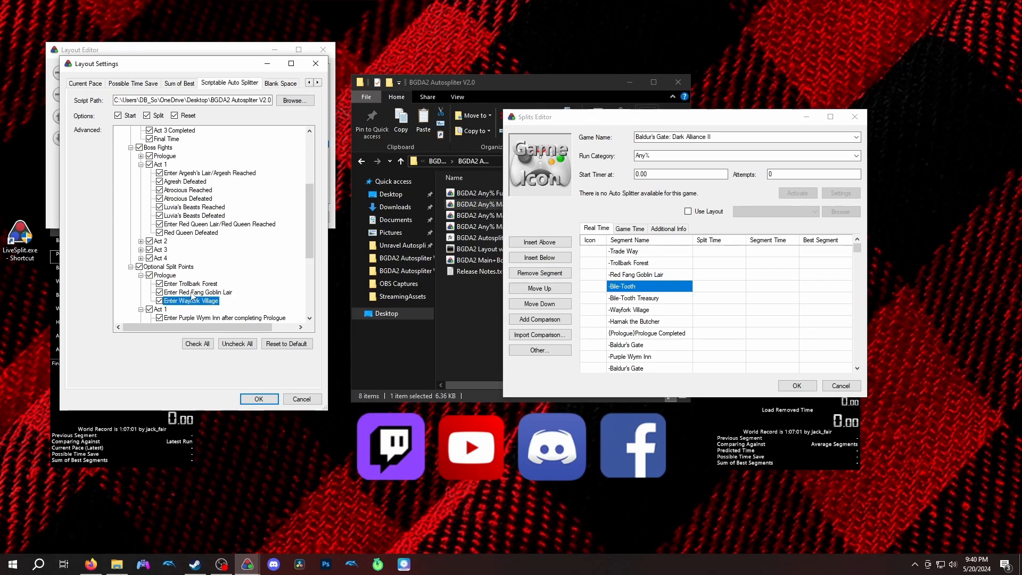
{"action": "left_click", "coordinate": [191, 292]}
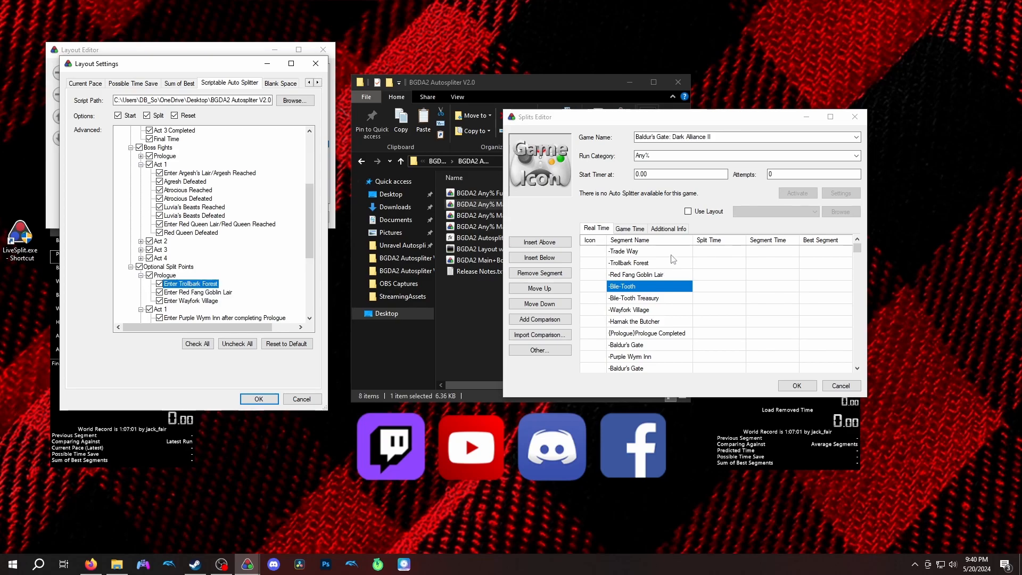
{"action": "left_click", "coordinate": [661, 253]}
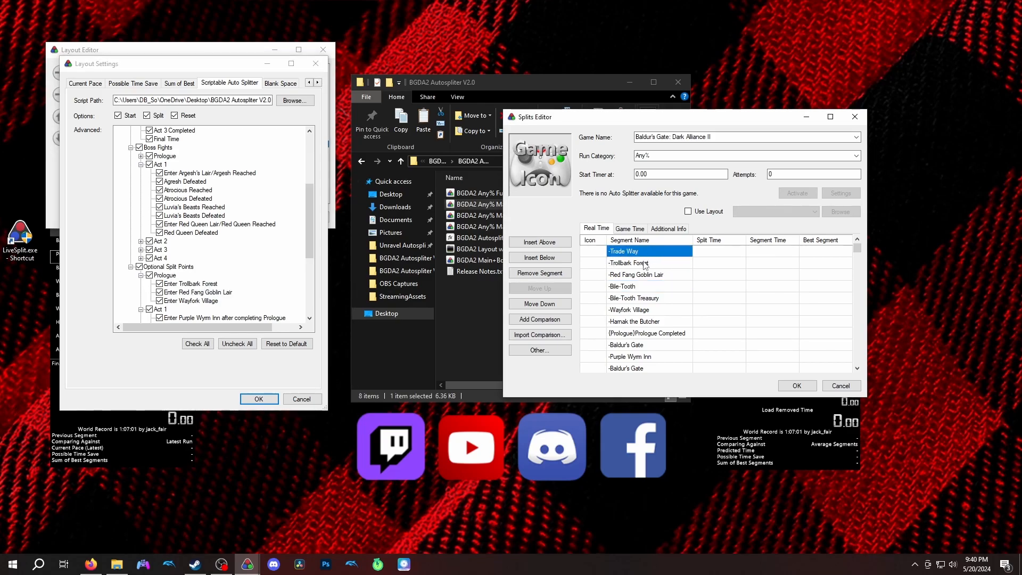
{"action": "left_click", "coordinate": [644, 265]}
Review the Main Splits list and match Enter Trollbark Forest and Enter Red Fang Goblin Lair again to their segments
{"action": "scroll", "coordinate": [198, 239], "scroll_direction": "up", "scroll_amount": 5}
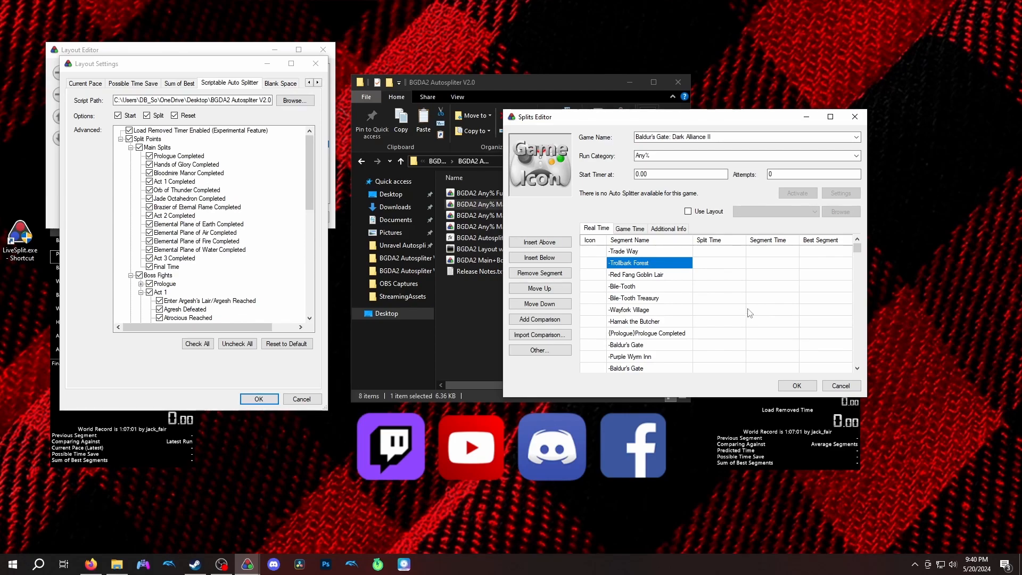
{"action": "scroll", "coordinate": [238, 254], "scroll_direction": "down", "scroll_amount": 4}
{"action": "left_click", "coordinate": [671, 253]}
{"action": "scroll", "coordinate": [676, 271], "scroll_direction": "down", "scroll_amount": 2}
{"action": "scroll", "coordinate": [671, 268], "scroll_direction": "up", "scroll_amount": 2}
{"action": "scroll", "coordinate": [223, 247], "scroll_direction": "down", "scroll_amount": 1}
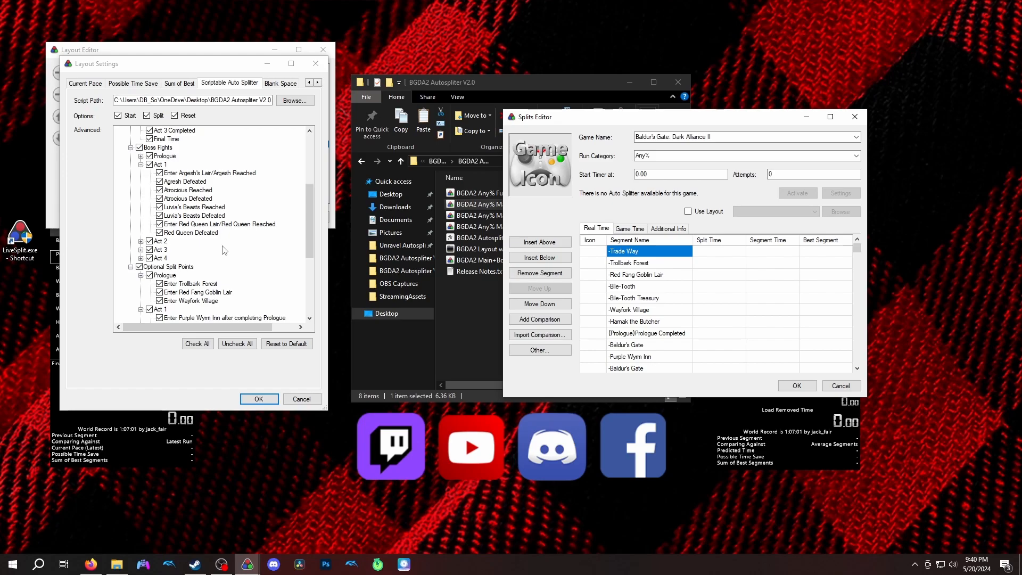
{"action": "left_click", "coordinate": [191, 285]}
{"action": "left_click", "coordinate": [635, 264]}
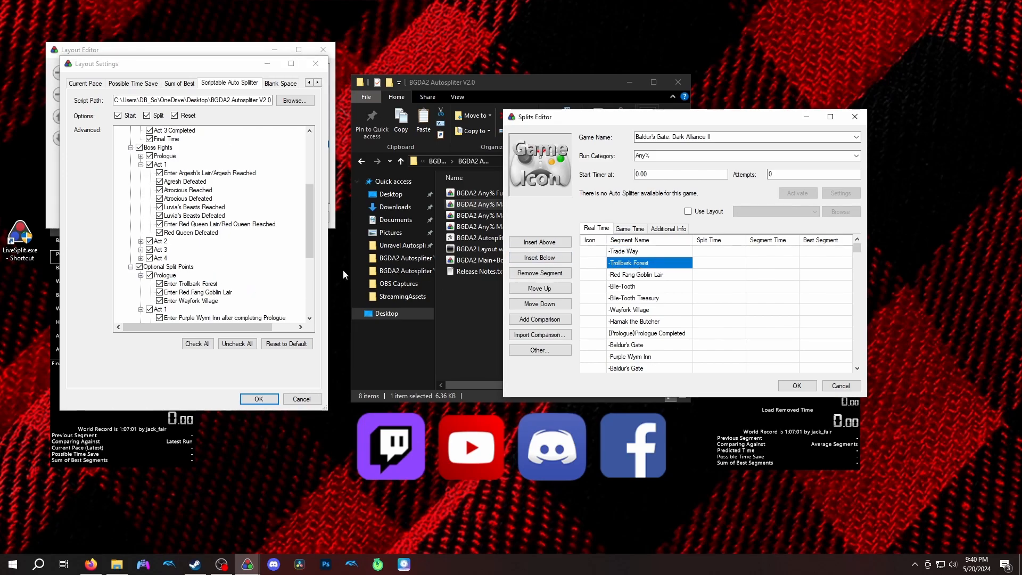
{"action": "left_click", "coordinate": [198, 292]}
{"action": "left_click", "coordinate": [631, 274]}
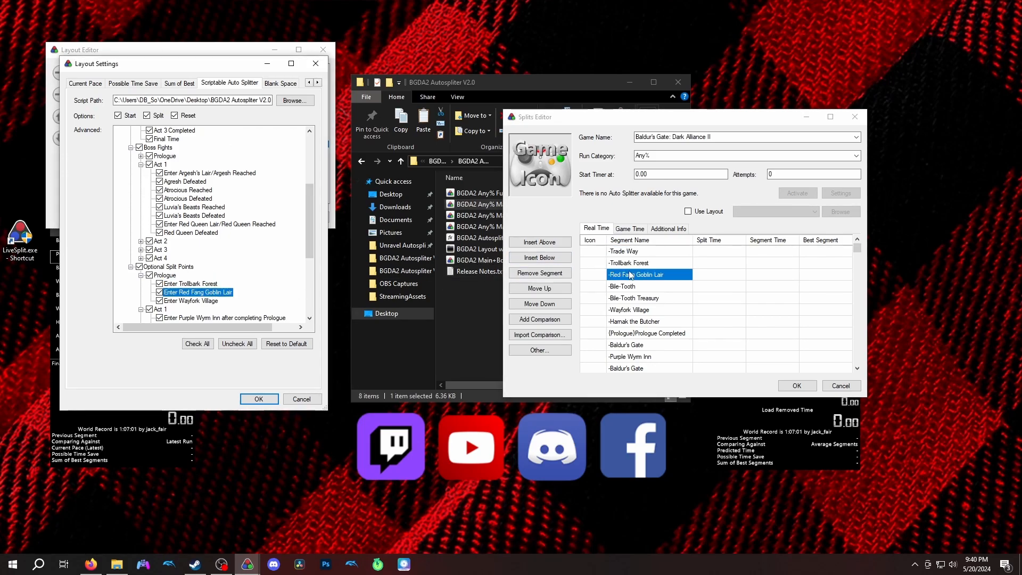
Expand the Prologue group under Boss Fights and compare its Biletooth split points with the Bile-Tooth and Bile-Tooth Treasury segments
{"action": "scroll", "coordinate": [217, 271], "scroll_direction": "up", "scroll_amount": 5}
{"action": "scroll", "coordinate": [215, 264], "scroll_direction": "down", "scroll_amount": 2}
{"action": "left_click", "coordinate": [141, 232]}
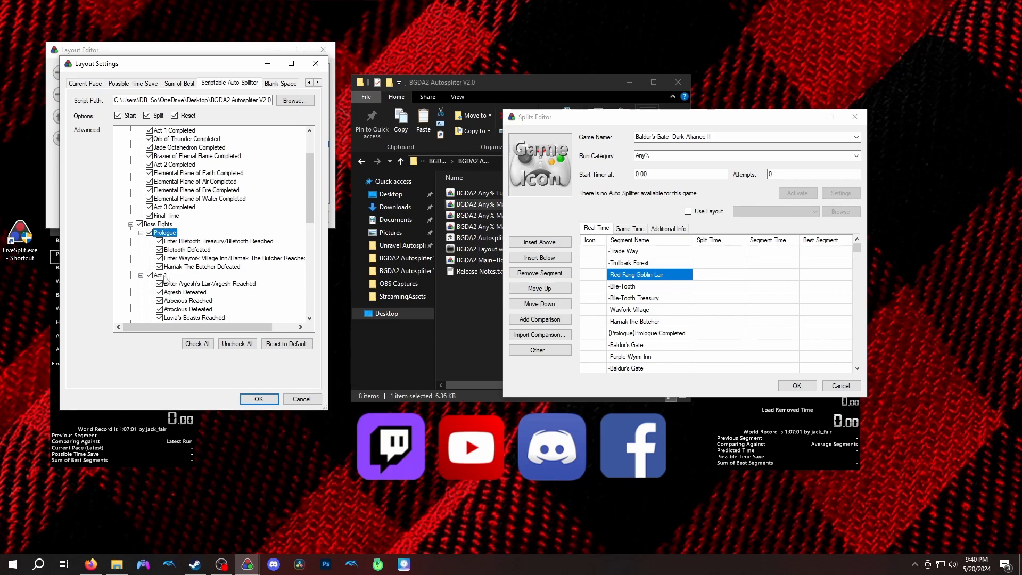
{"action": "scroll", "coordinate": [154, 253], "scroll_direction": "up", "scroll_amount": 1}
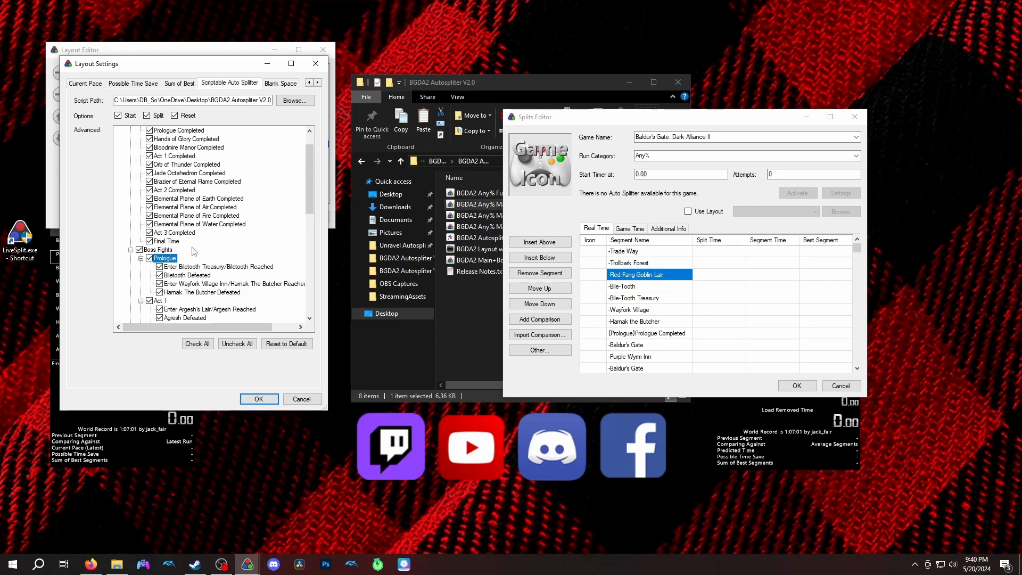
{"action": "left_click", "coordinate": [187, 266]}
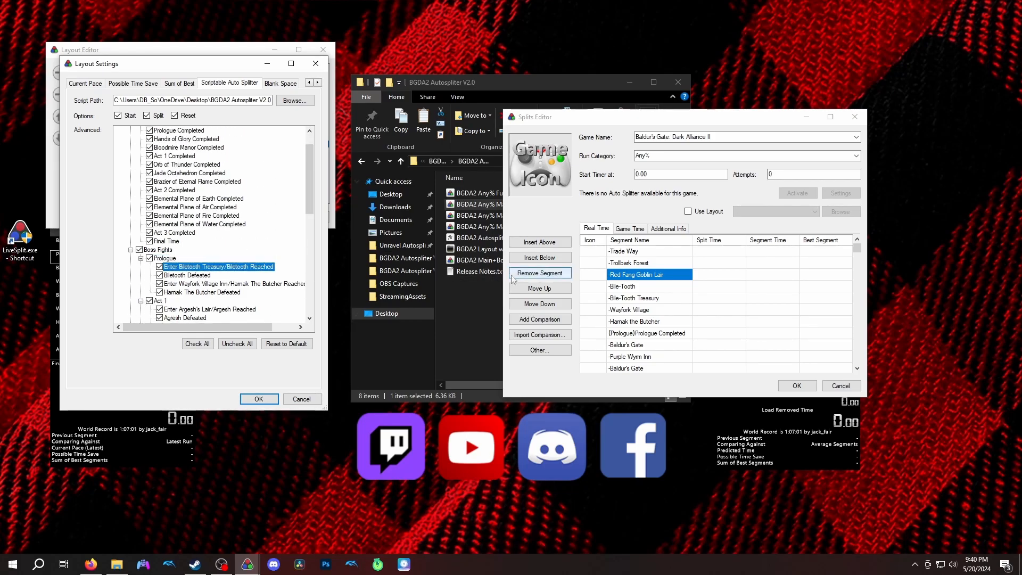
{"action": "key", "text": "Down"}
{"action": "left_click", "coordinate": [614, 289]}
{"action": "left_click", "coordinate": [631, 297]}
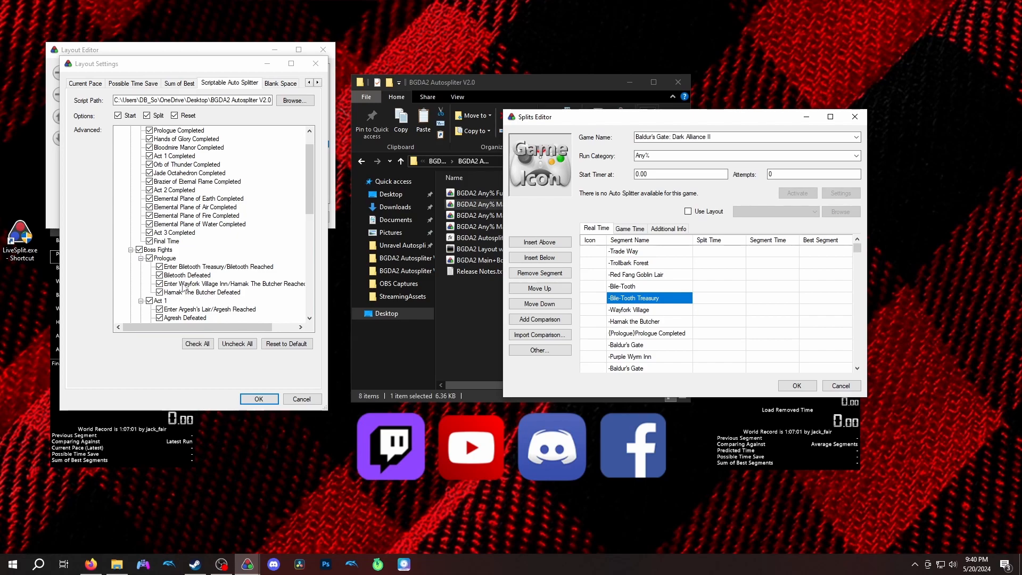
Match the optional Enter Wayfork Village split point to the Wayfork Village segment
{"action": "scroll", "coordinate": [185, 288], "scroll_direction": "down", "scroll_amount": 8}
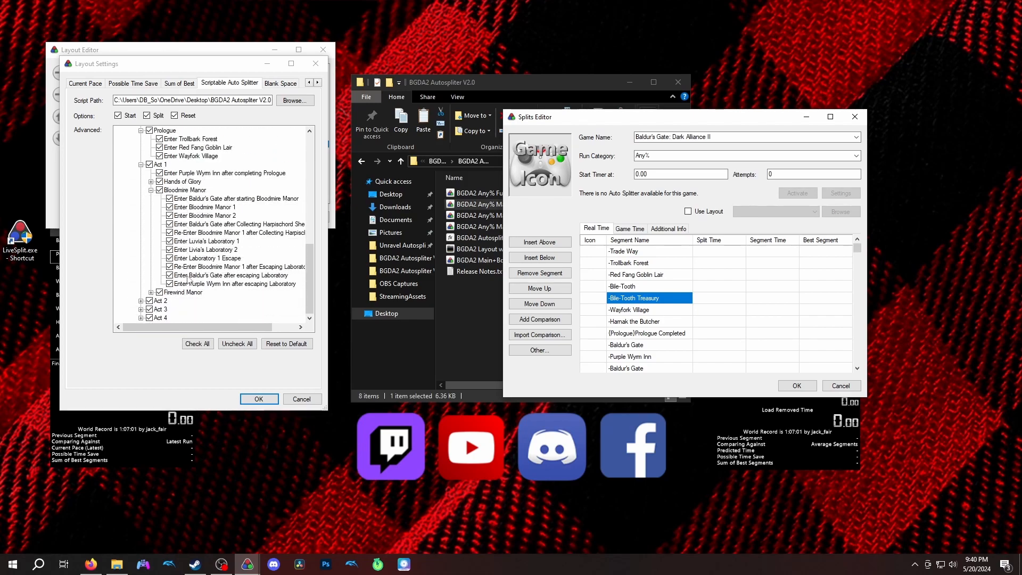
{"action": "left_click", "coordinate": [193, 233]}
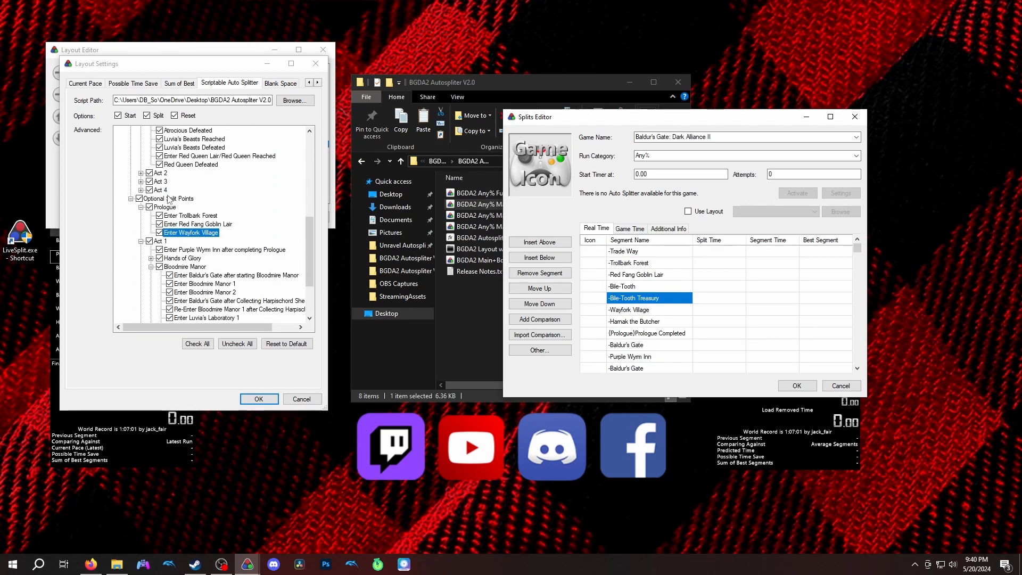
{"action": "left_click", "coordinate": [649, 311]}
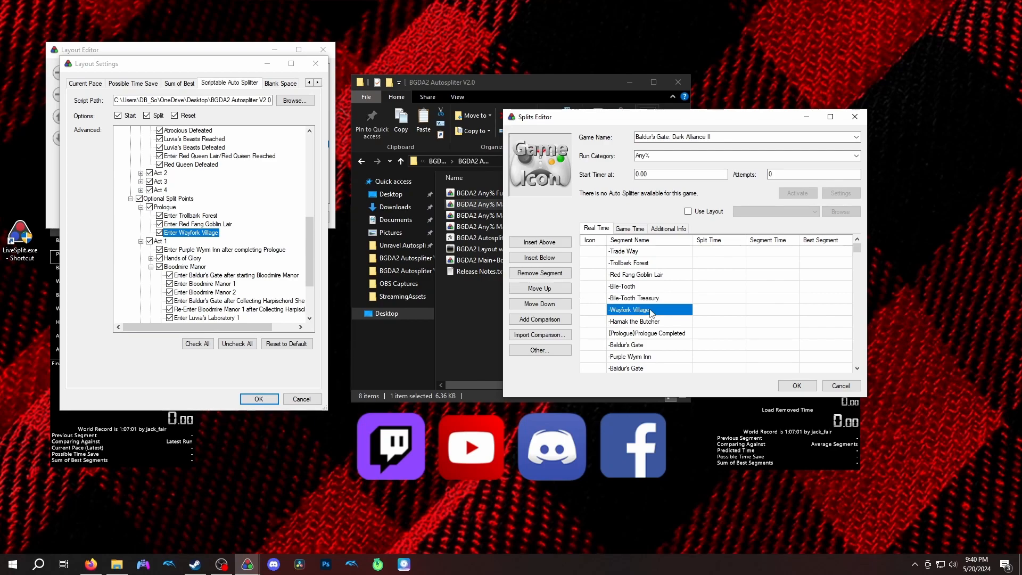
Match the Hamak the Butcher segment to the Wayfork Village Inn and Hamak The Butcher Defeated split points under Boss Fights
{"action": "scroll", "coordinate": [201, 226], "scroll_direction": "up", "scroll_amount": 1}
{"action": "scroll", "coordinate": [204, 230], "scroll_direction": "up", "scroll_amount": 1}
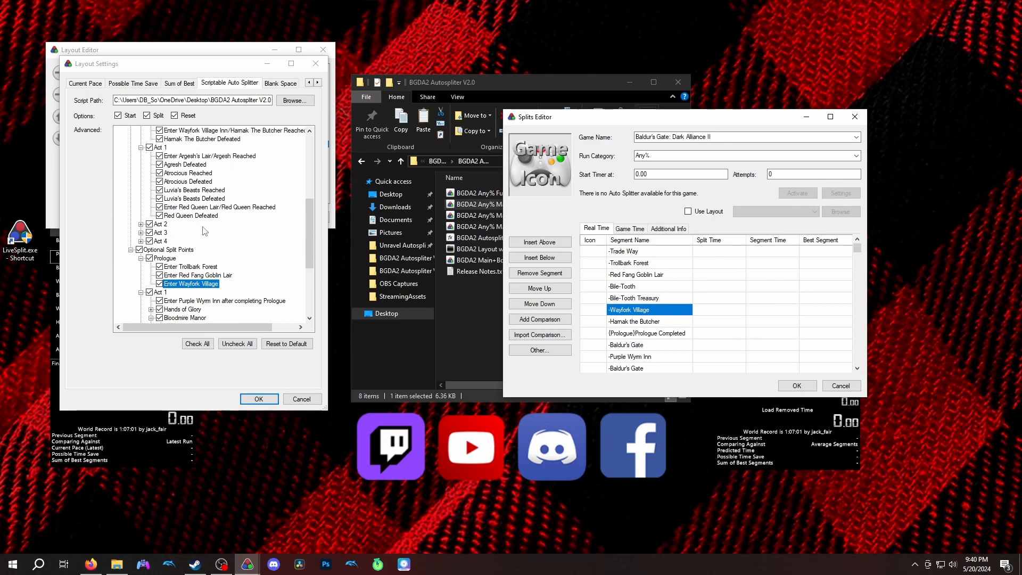
{"action": "scroll", "coordinate": [194, 175], "scroll_direction": "up", "scroll_amount": 3}
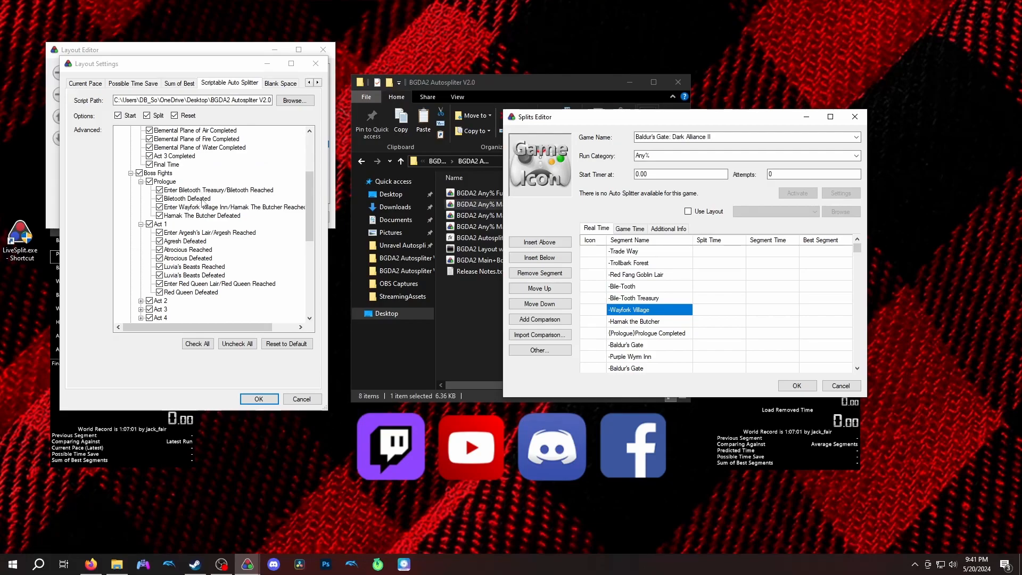
{"action": "left_click", "coordinate": [299, 207]}
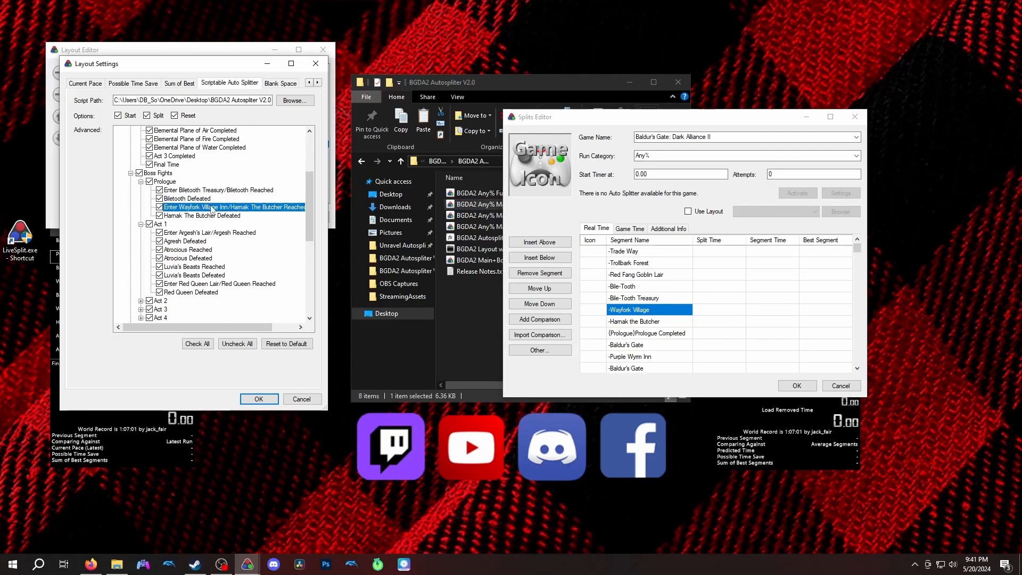
{"action": "left_click", "coordinate": [653, 320]}
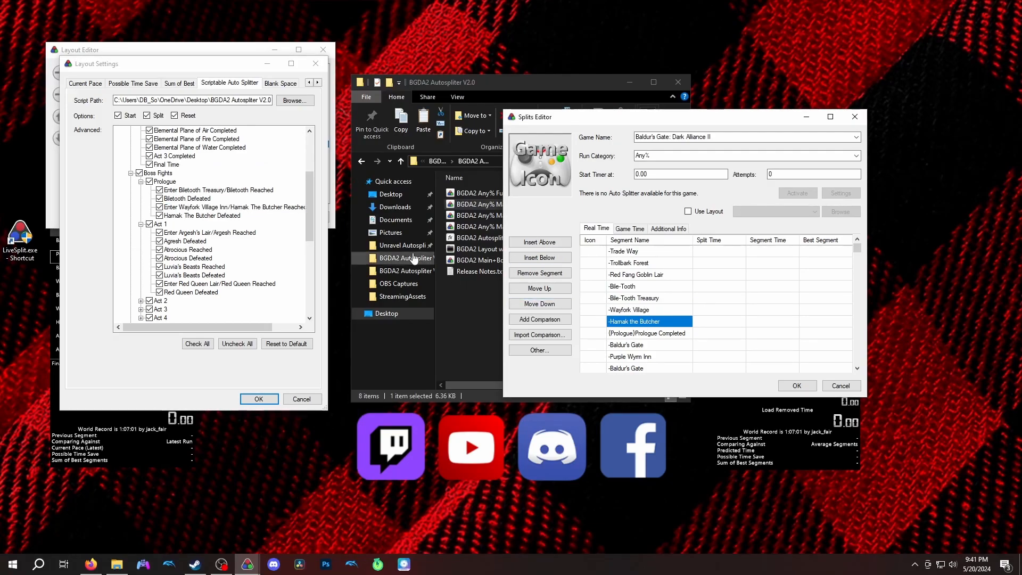
{"action": "left_click", "coordinate": [205, 216]}
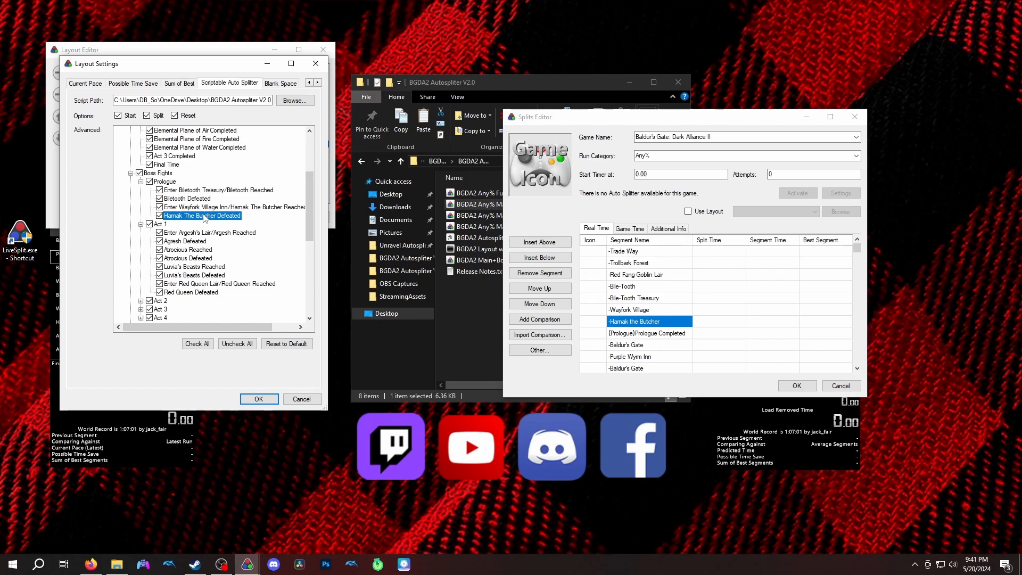
Match the Prologue Completed segment to the Prologue Completed split point in Main Splits
{"action": "left_click", "coordinate": [664, 334]}
{"action": "scroll", "coordinate": [202, 260], "scroll_direction": "down", "scroll_amount": 2}
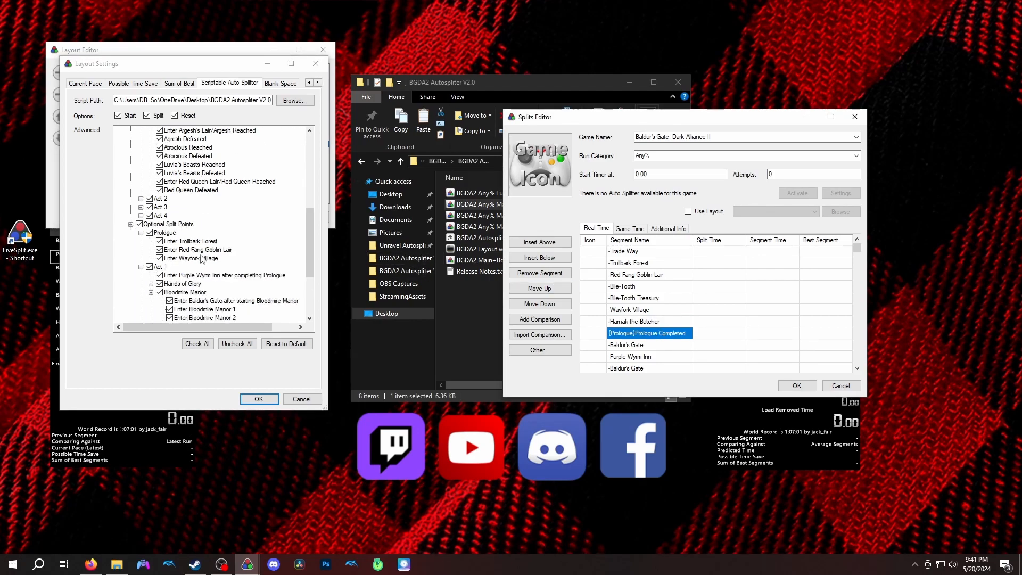
{"action": "scroll", "coordinate": [202, 260], "scroll_direction": "up", "scroll_amount": 6}
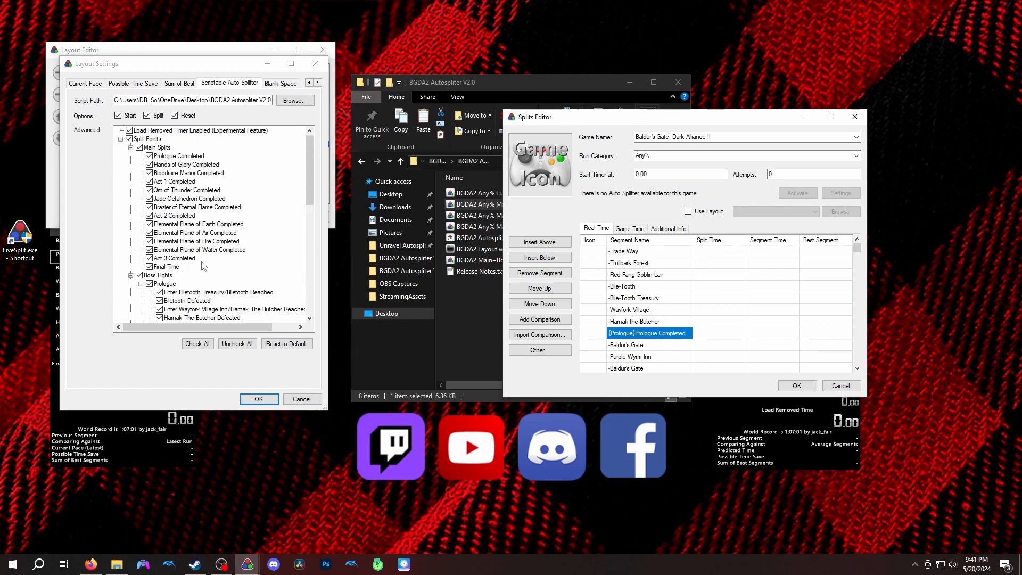
{"action": "left_click", "coordinate": [197, 156]}
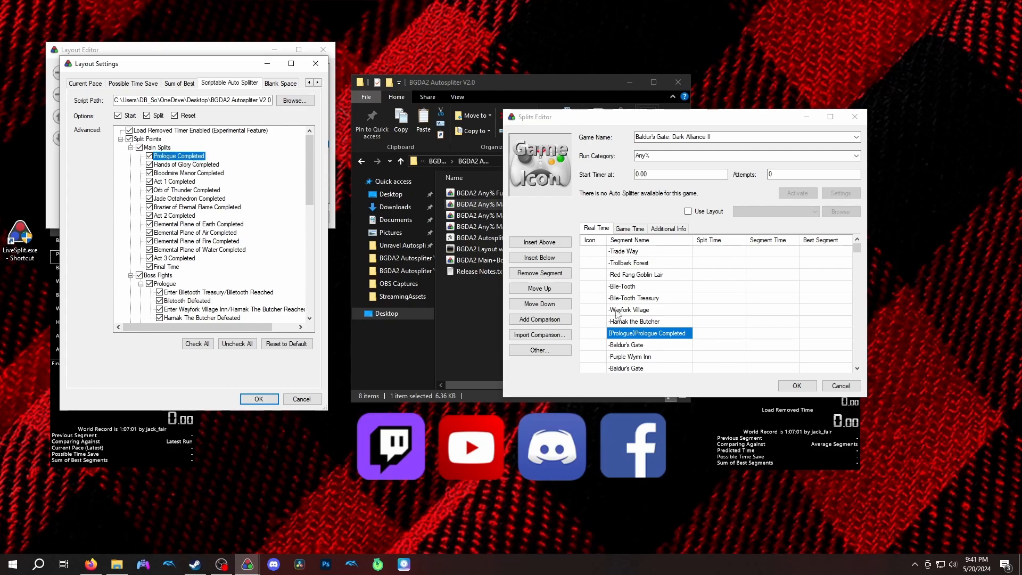
Compare the Baldur's Gate and Purple Wyrm Inn segments with the optional Act 1 split point Enter Purple Wyrm Inn after completing Prologue
{"action": "scroll", "coordinate": [643, 330], "scroll_direction": "down", "scroll_amount": 2}
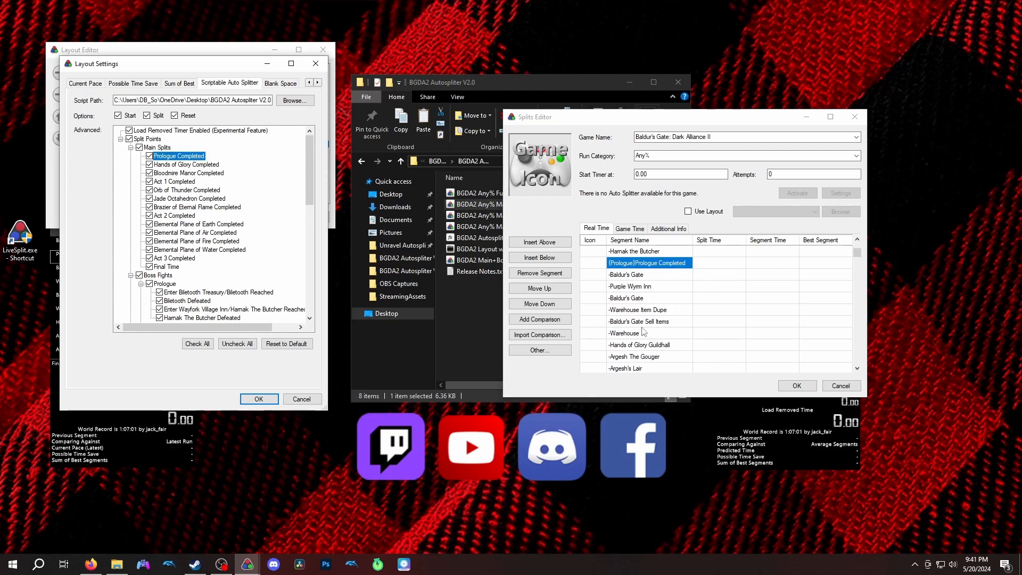
{"action": "left_click", "coordinate": [655, 277]}
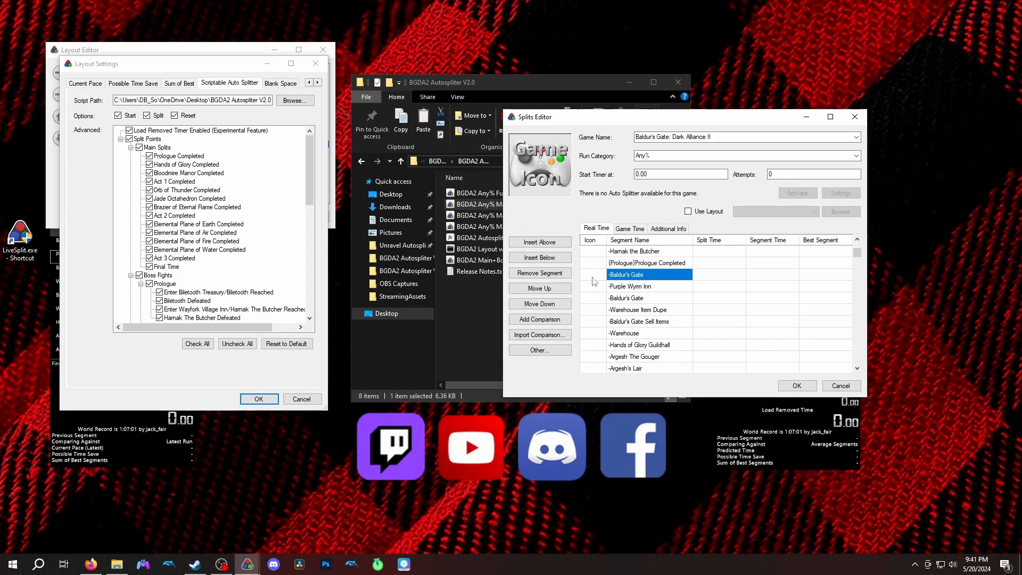
{"action": "scroll", "coordinate": [226, 256], "scroll_direction": "down", "scroll_amount": 3}
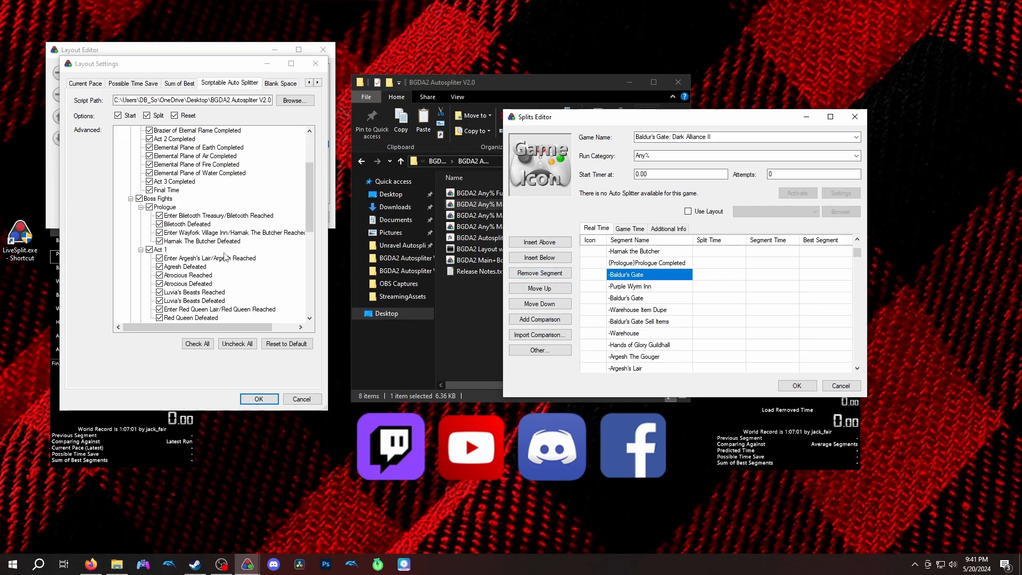
{"action": "scroll", "coordinate": [225, 257], "scroll_direction": "up", "scroll_amount": 2}
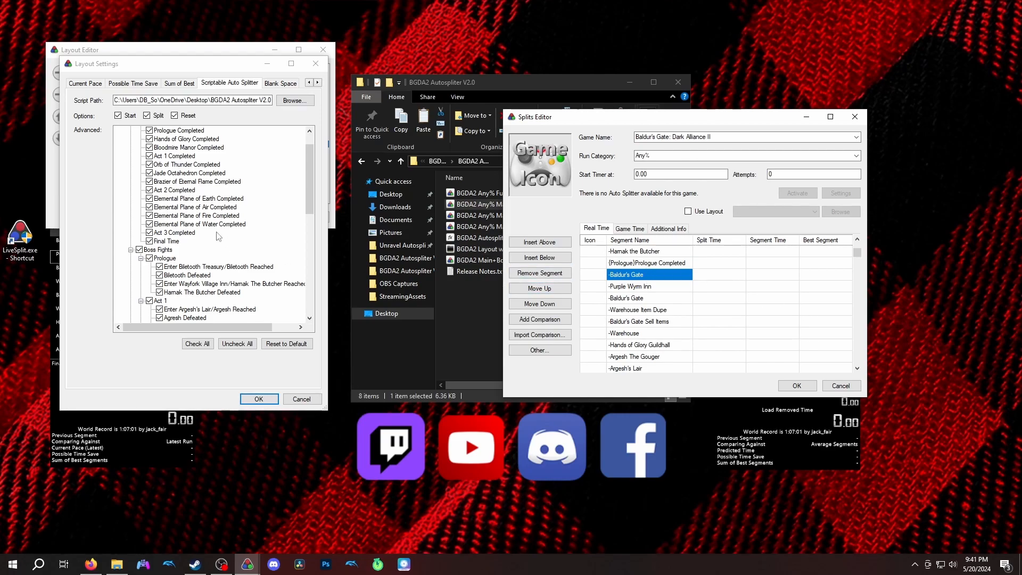
{"action": "scroll", "coordinate": [179, 272], "scroll_direction": "down", "scroll_amount": 1}
{"action": "scroll", "coordinate": [179, 272], "scroll_direction": "down", "scroll_amount": 7}
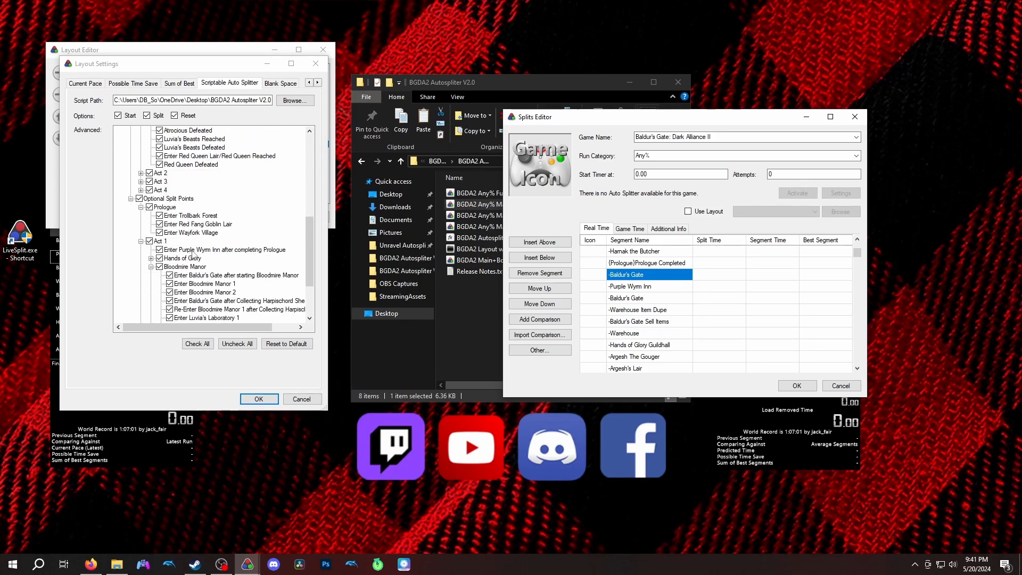
{"action": "left_click", "coordinate": [190, 251]}
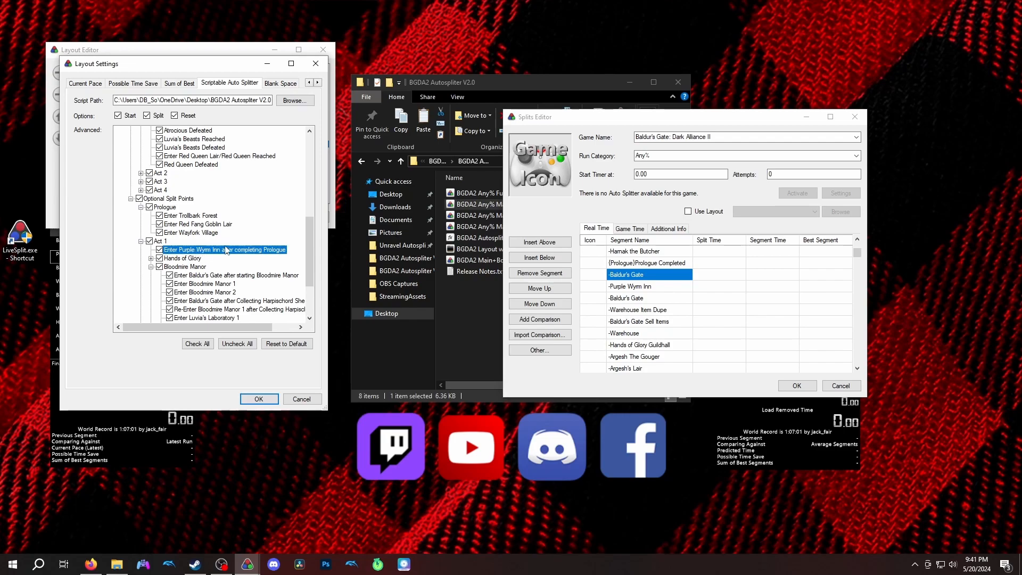
{"action": "left_click", "coordinate": [637, 288]}
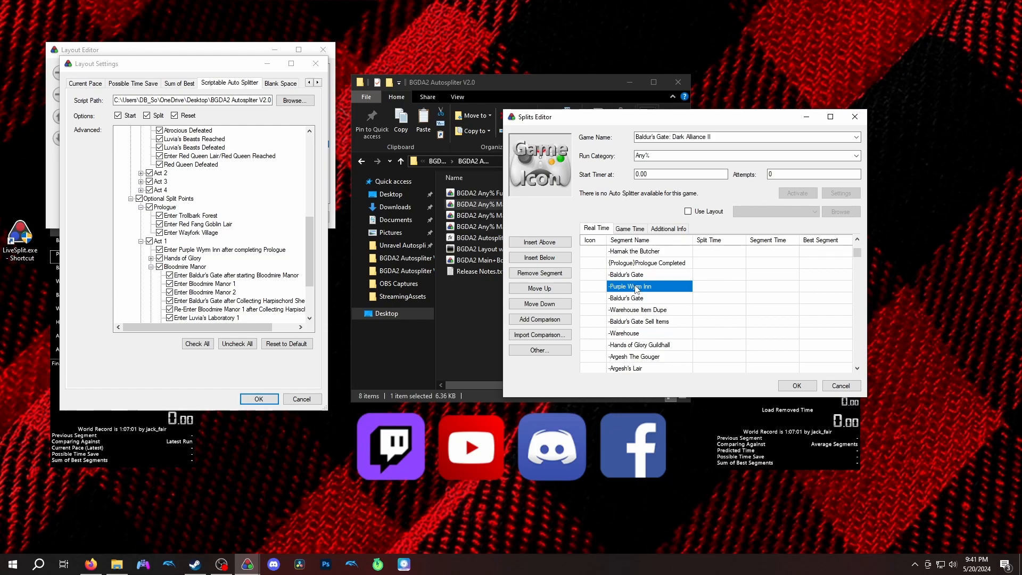
{"action": "scroll", "coordinate": [637, 288], "scroll_direction": "up", "scroll_amount": 1}
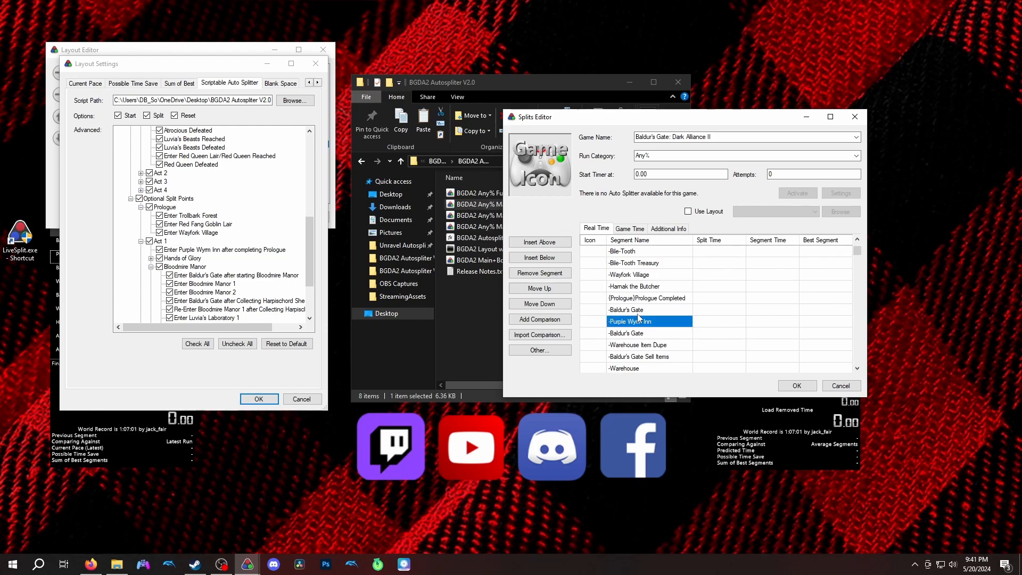
{"action": "scroll", "coordinate": [639, 318], "scroll_direction": "down", "scroll_amount": 1}
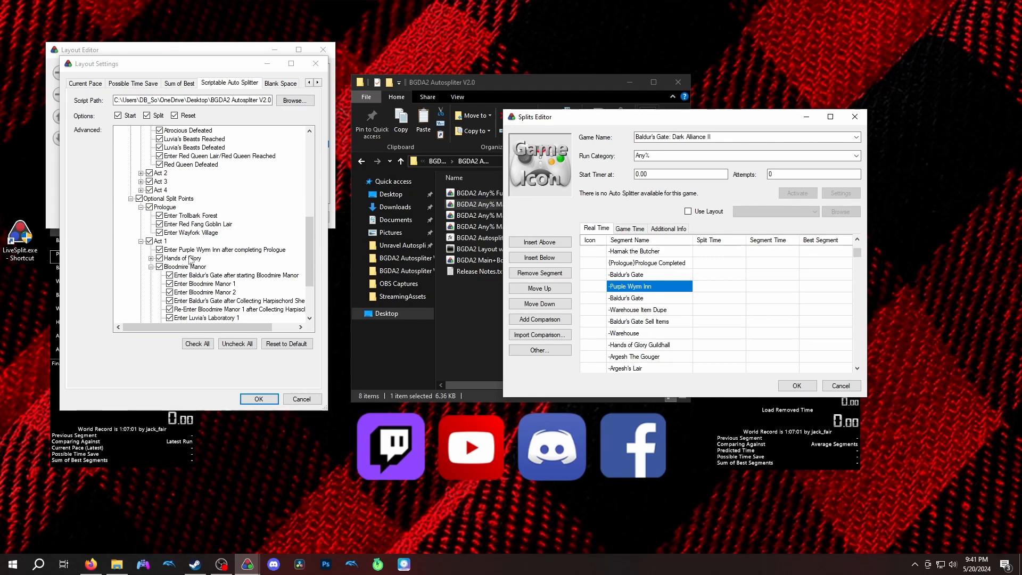
{"action": "left_click", "coordinate": [224, 251]}
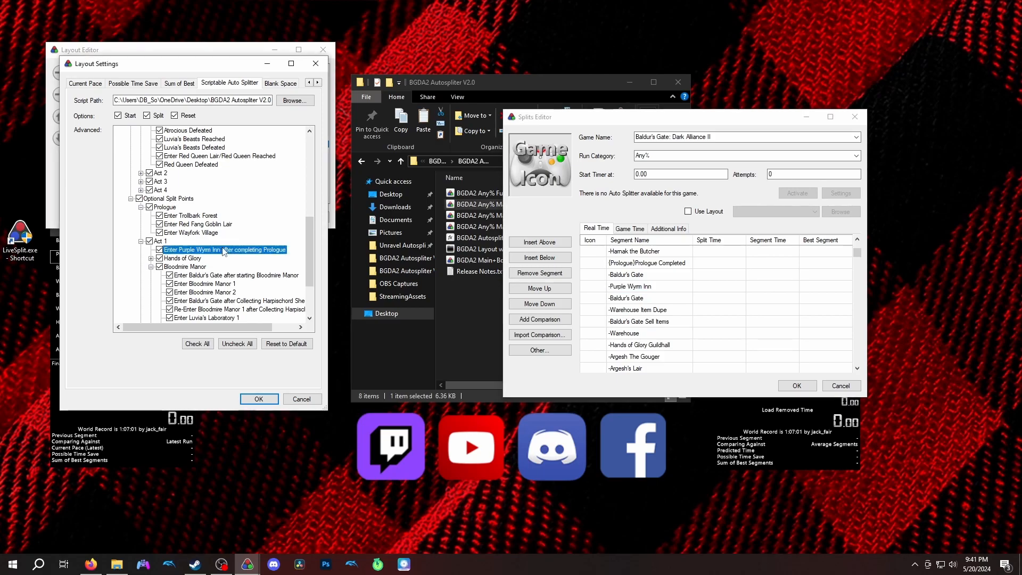
Expand the optional Hands of Glory group and compare its first split points with the Purple Wyrm Inn, Baldur's Gate and Warehouse Item Dupe segments
{"action": "left_click", "coordinate": [151, 258]}
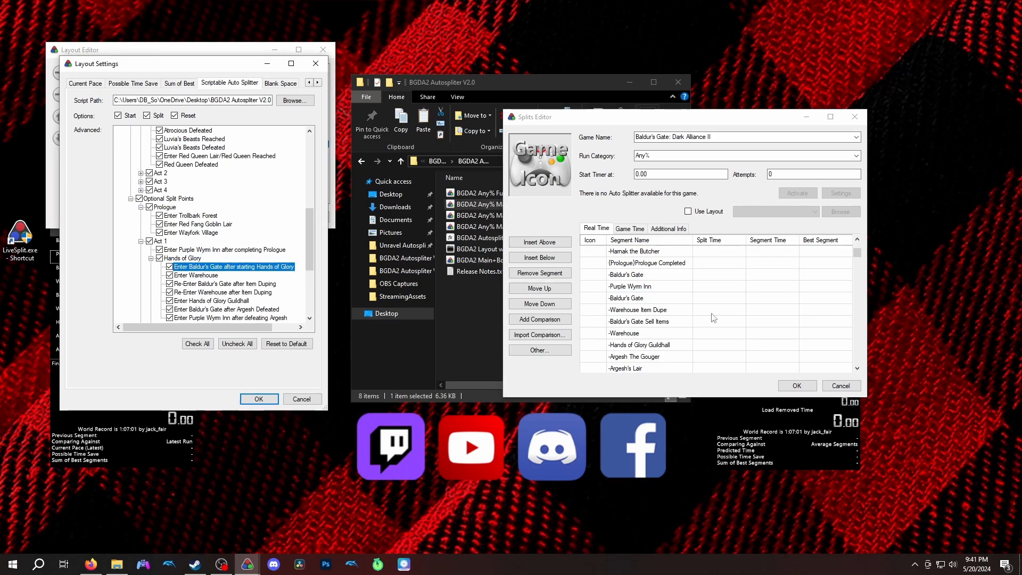
{"action": "left_click", "coordinate": [651, 283]}
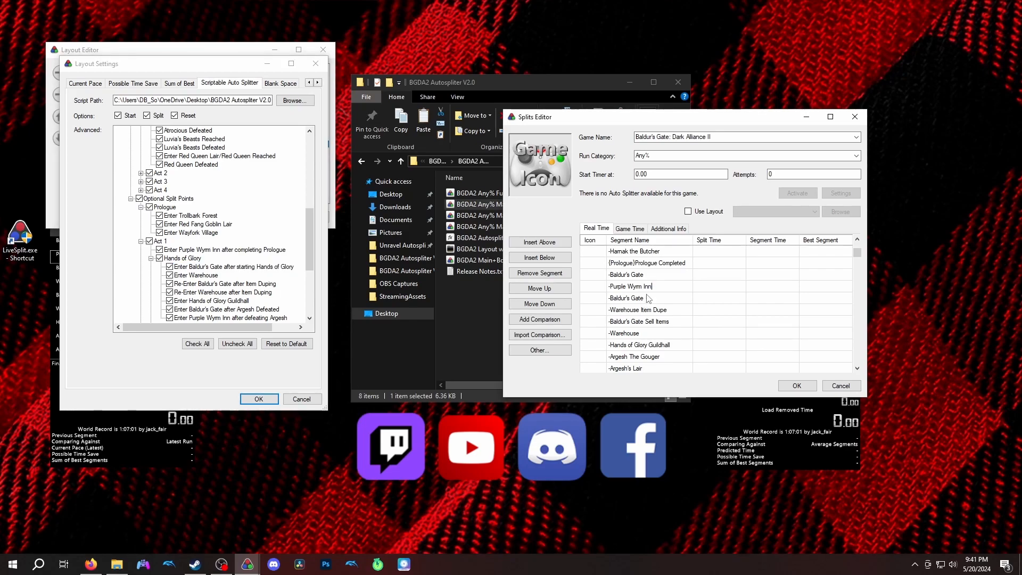
{"action": "left_click", "coordinate": [647, 298]}
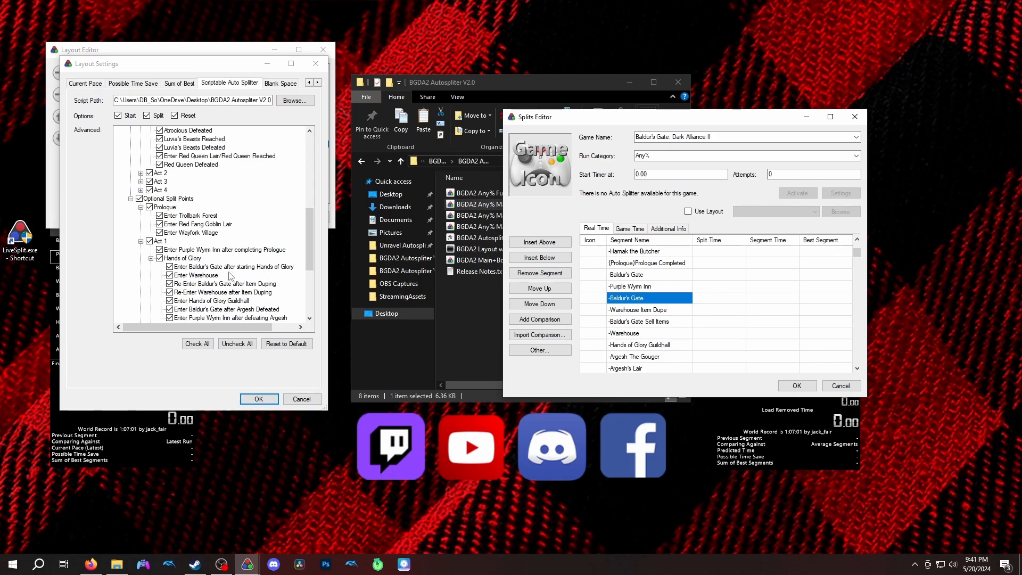
{"action": "left_click", "coordinate": [635, 310]}
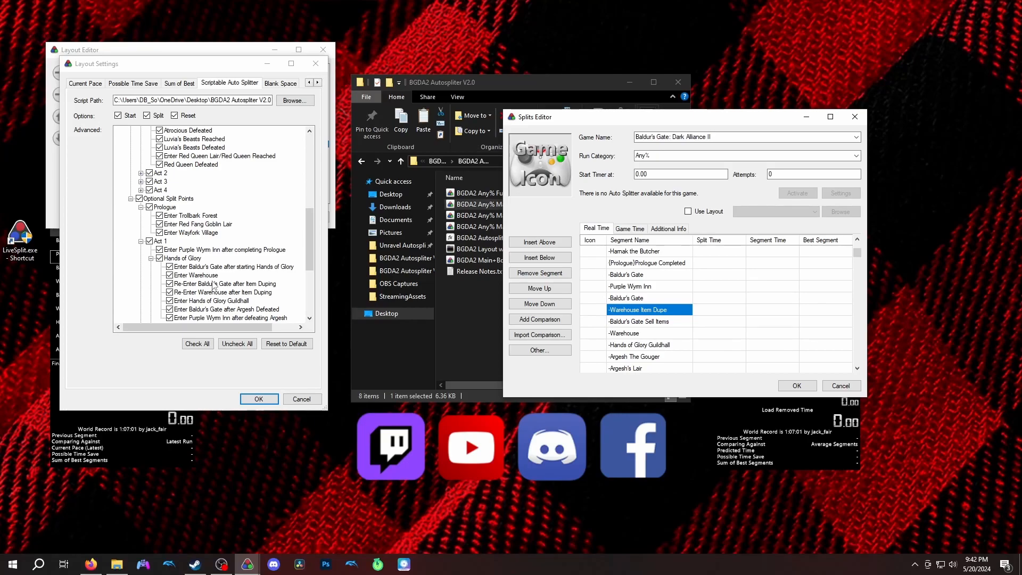
Match the Baldur's Gate Sell Items, Warehouse and Hands of Glory Guildhall segments to their Hands of Glory split points
{"action": "left_click", "coordinate": [621, 321]}
{"action": "left_click", "coordinate": [212, 285]}
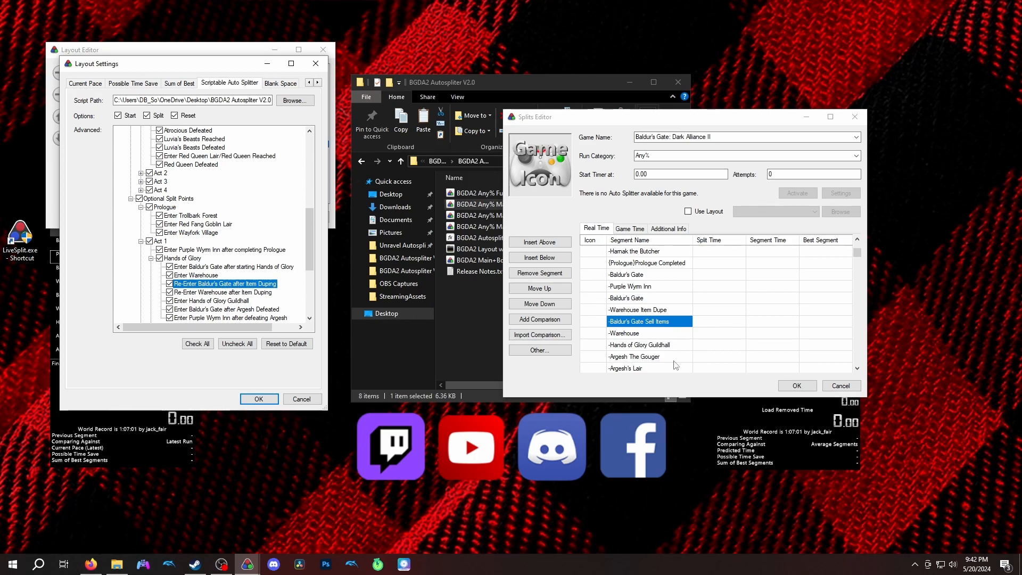
{"action": "left_click", "coordinate": [639, 334]}
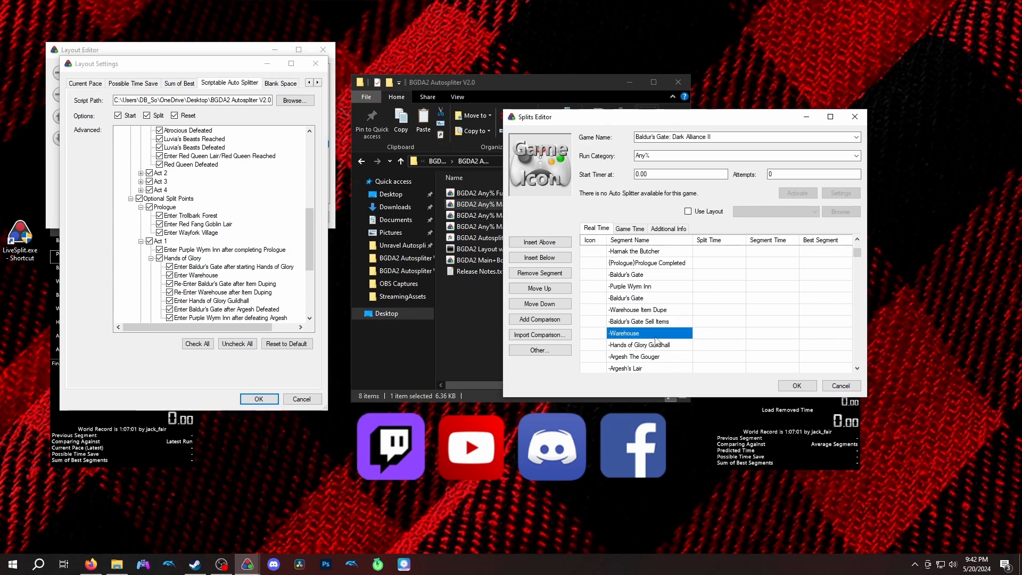
{"action": "left_click", "coordinate": [233, 293]}
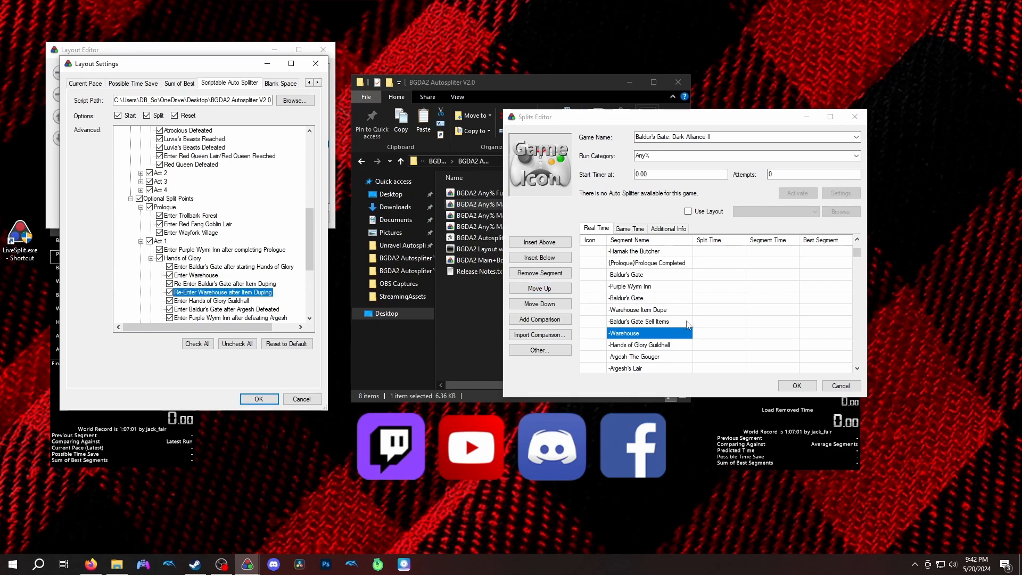
{"action": "left_click", "coordinate": [636, 346]}
{"action": "left_click", "coordinate": [219, 301]}
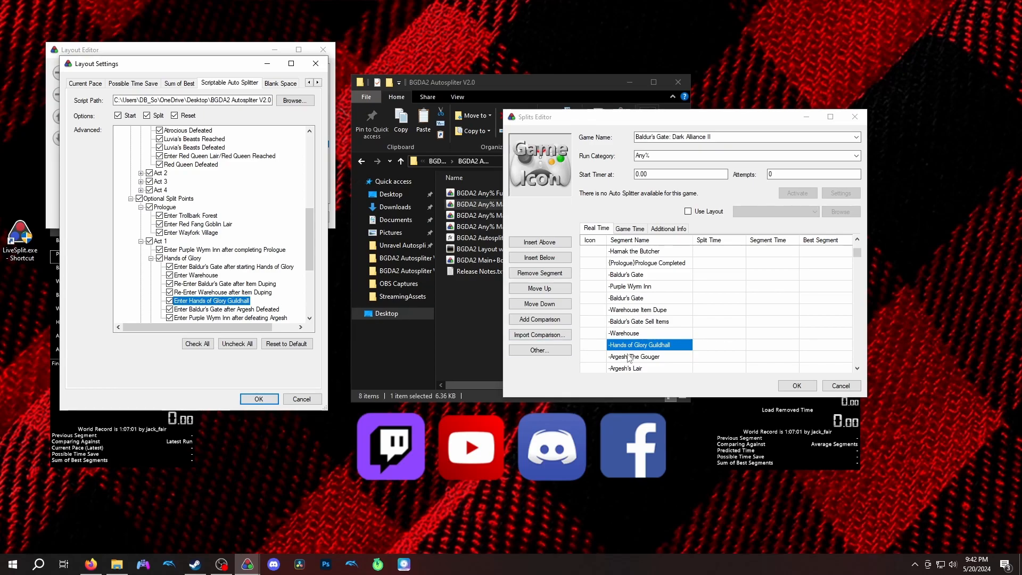
Compare the Argesh The Gouger and Argesh's Lair segments with the Act 1 Argesh split points under Boss Fights
{"action": "left_click", "coordinate": [660, 357]}
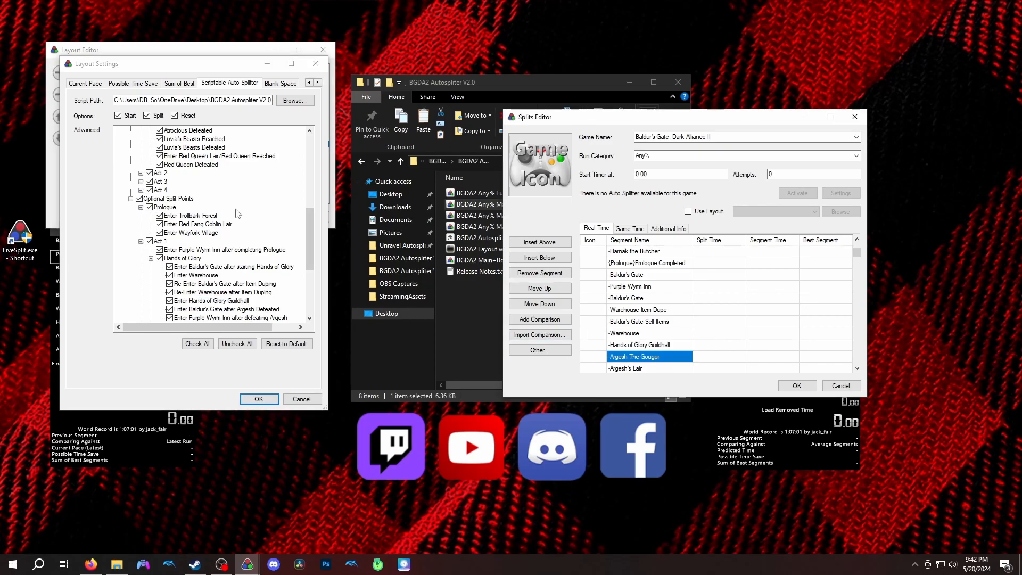
{"action": "scroll", "coordinate": [202, 303], "scroll_direction": "up", "scroll_amount": 5}
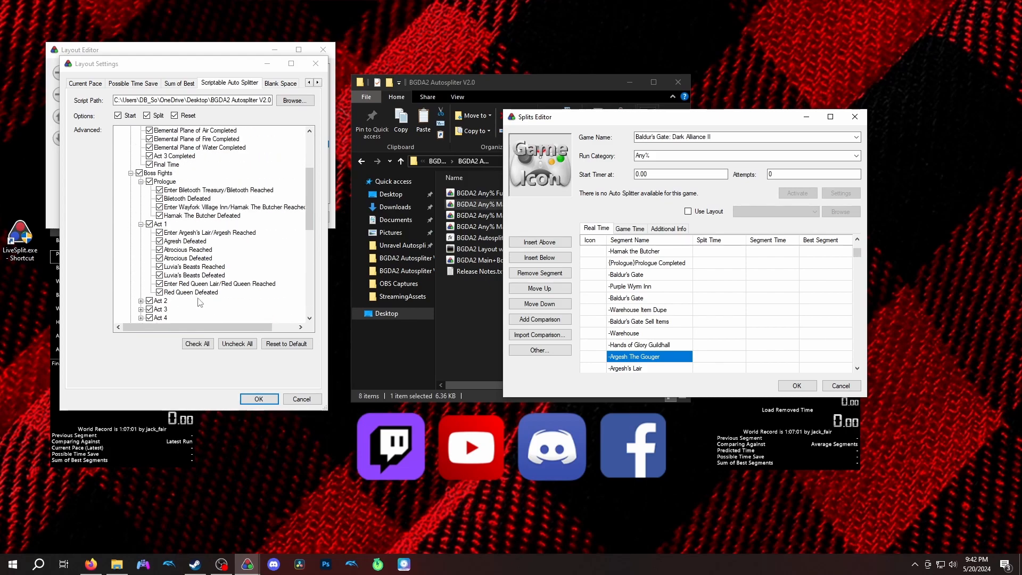
{"action": "left_click", "coordinate": [189, 243]}
{"action": "left_click", "coordinate": [206, 234]}
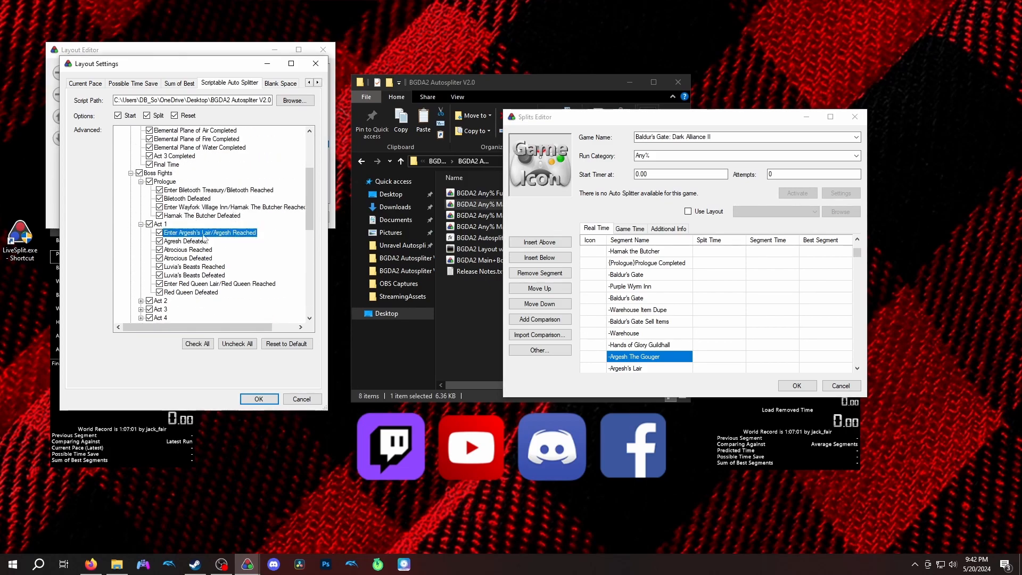
{"action": "left_click", "coordinate": [642, 369]}
Match the Baldur's Gate segment following Argesh's Lair to the optional split point Enter Baldur's Gate after Argesh Defeated
{"action": "scroll", "coordinate": [642, 331], "scroll_direction": "down", "scroll_amount": 1}
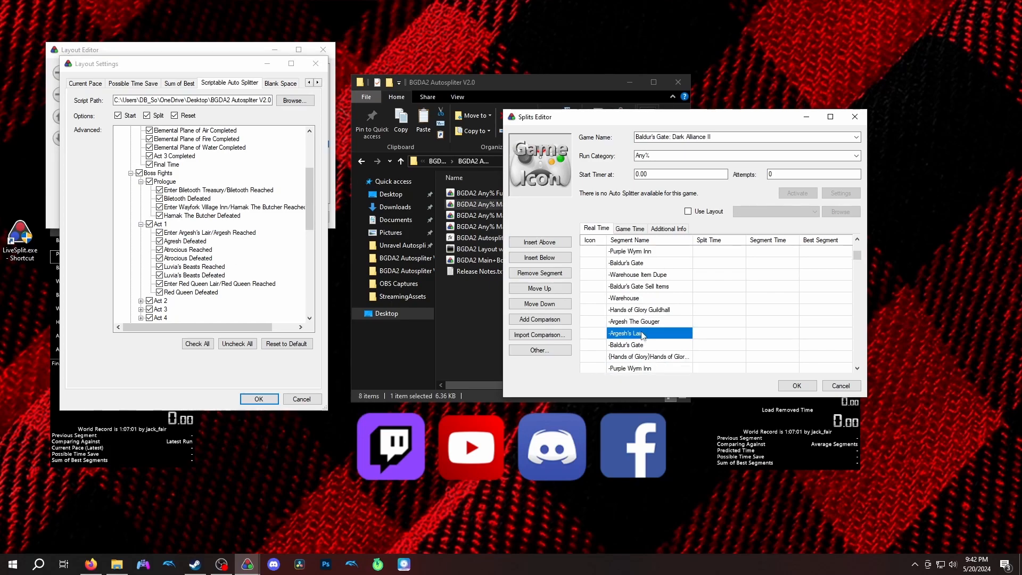
{"action": "scroll", "coordinate": [228, 268], "scroll_direction": "down", "scroll_amount": 4}
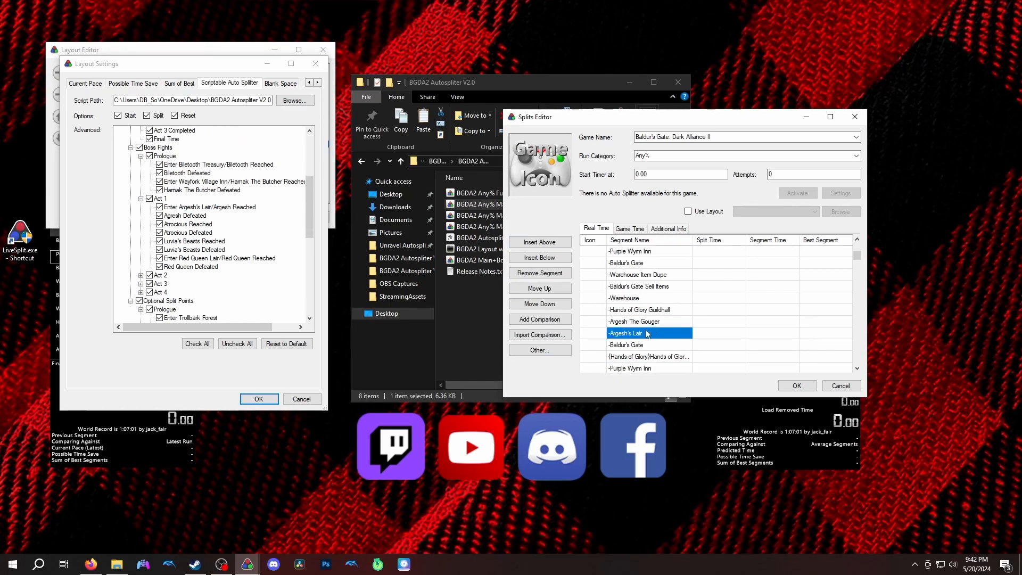
{"action": "scroll", "coordinate": [250, 251], "scroll_direction": "down", "scroll_amount": 5}
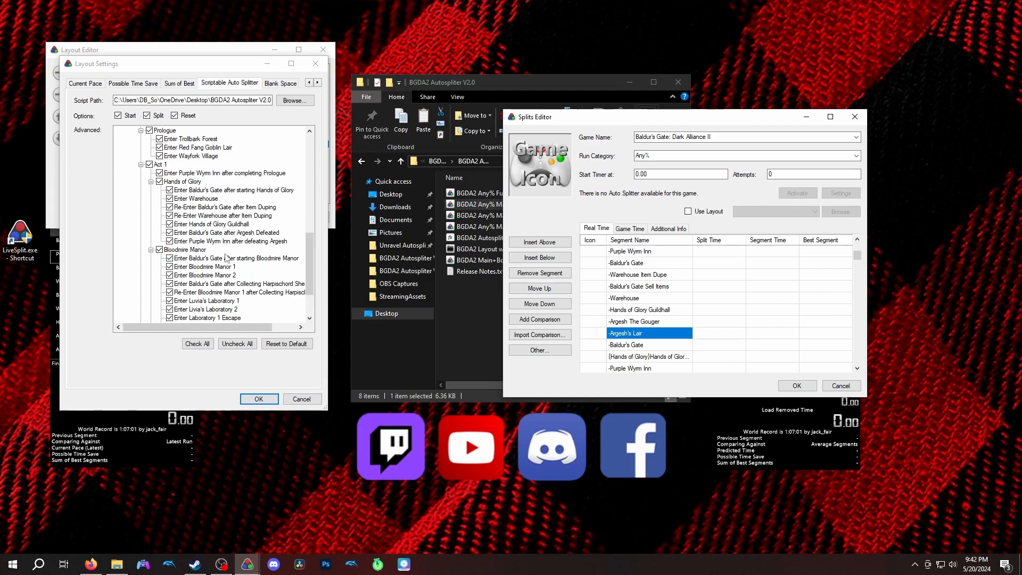
{"action": "left_click", "coordinate": [216, 208]}
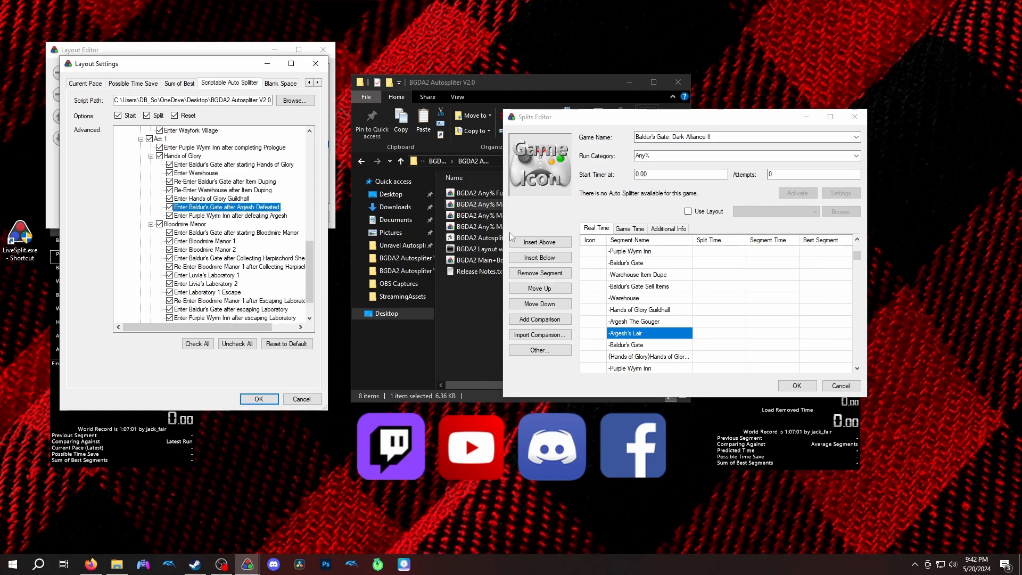
{"action": "left_click", "coordinate": [637, 346]}
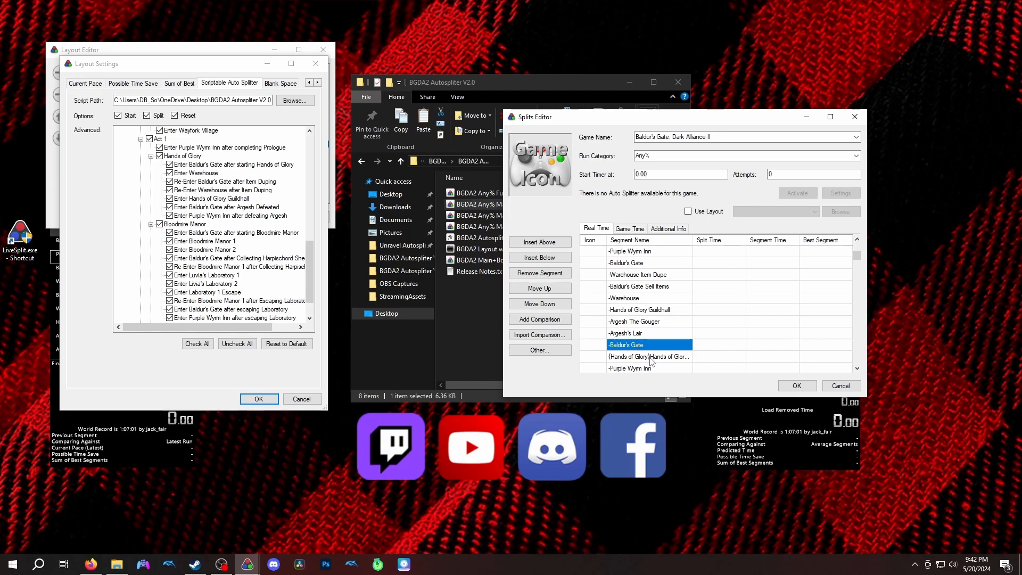
Match the Hands of Glory subsplit's closing segment to the Hands of Glory Completed split point under Main Splits
{"action": "left_click", "coordinate": [650, 357]}
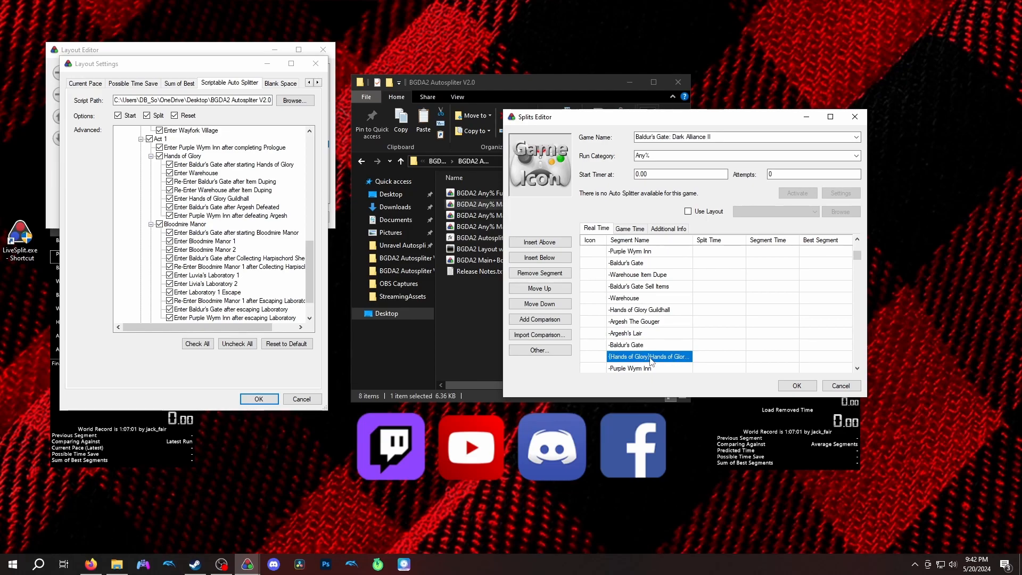
{"action": "scroll", "coordinate": [189, 210], "scroll_direction": "down", "scroll_amount": 12}
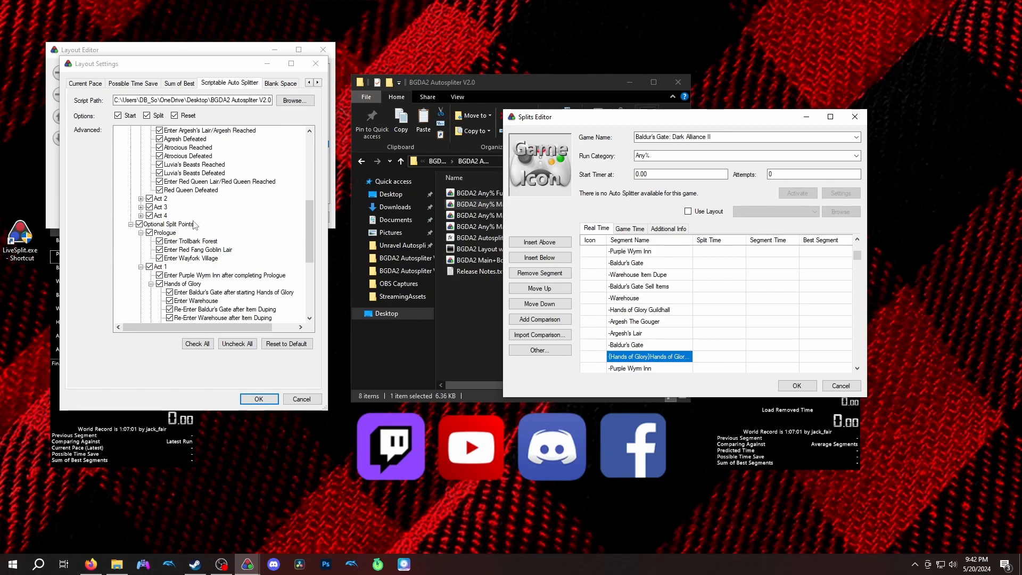
{"action": "scroll", "coordinate": [196, 225], "scroll_direction": "up", "scroll_amount": 3}
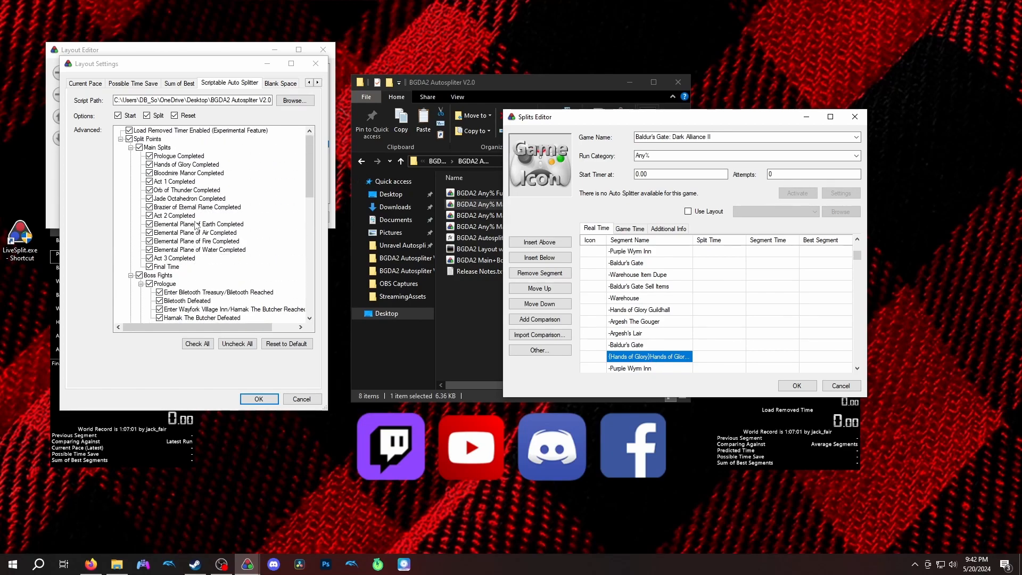
{"action": "left_click", "coordinate": [199, 164]}
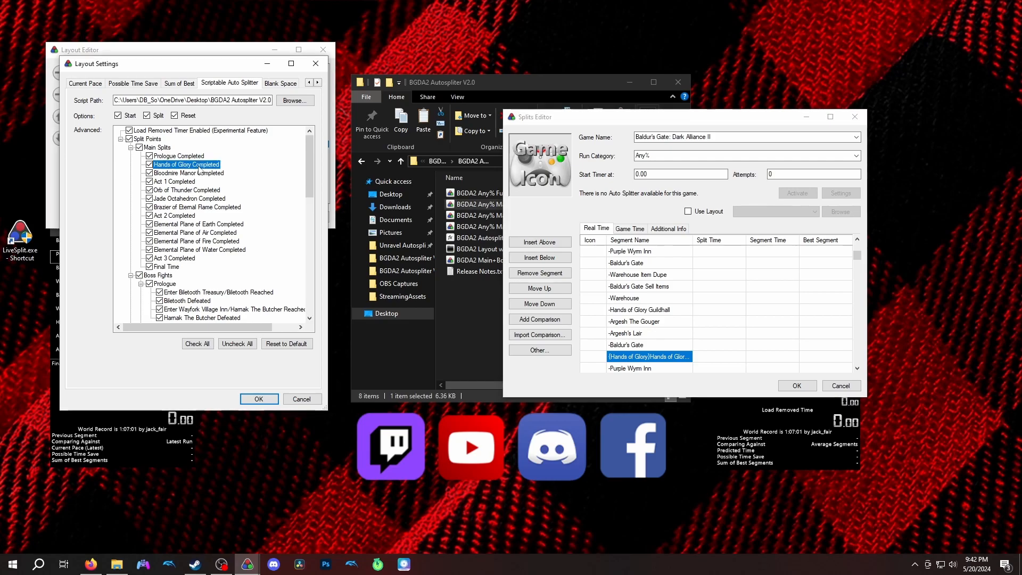
Compare the Purple Wyrm Inn segment following Hands of Glory with the optional Act 1 split points
{"action": "scroll", "coordinate": [662, 352], "scroll_direction": "down", "scroll_amount": 1}
{"action": "left_click", "coordinate": [663, 334]}
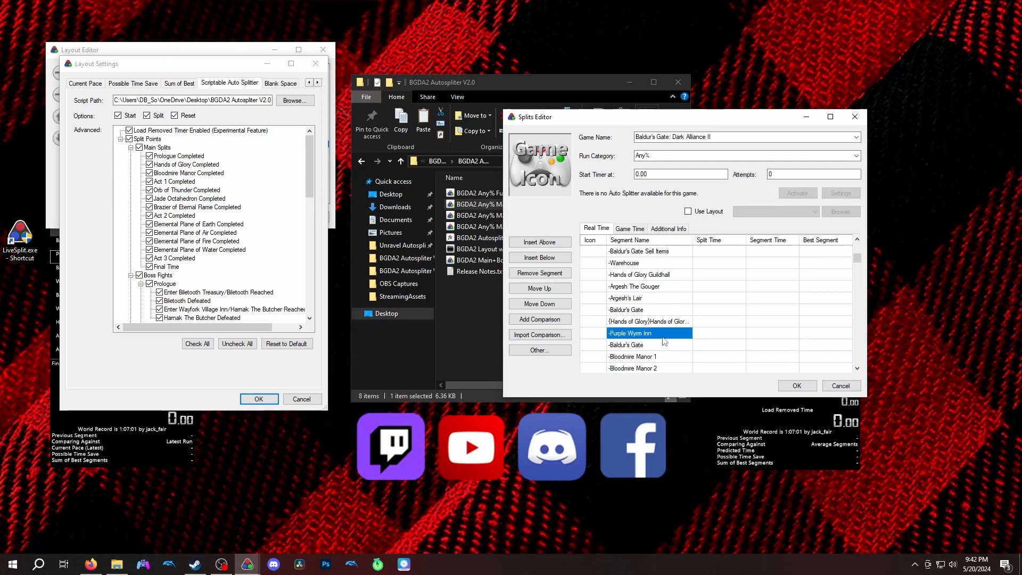
{"action": "scroll", "coordinate": [213, 250], "scroll_direction": "down", "scroll_amount": 10}
{"action": "scroll", "coordinate": [205, 254], "scroll_direction": "down", "scroll_amount": 3}
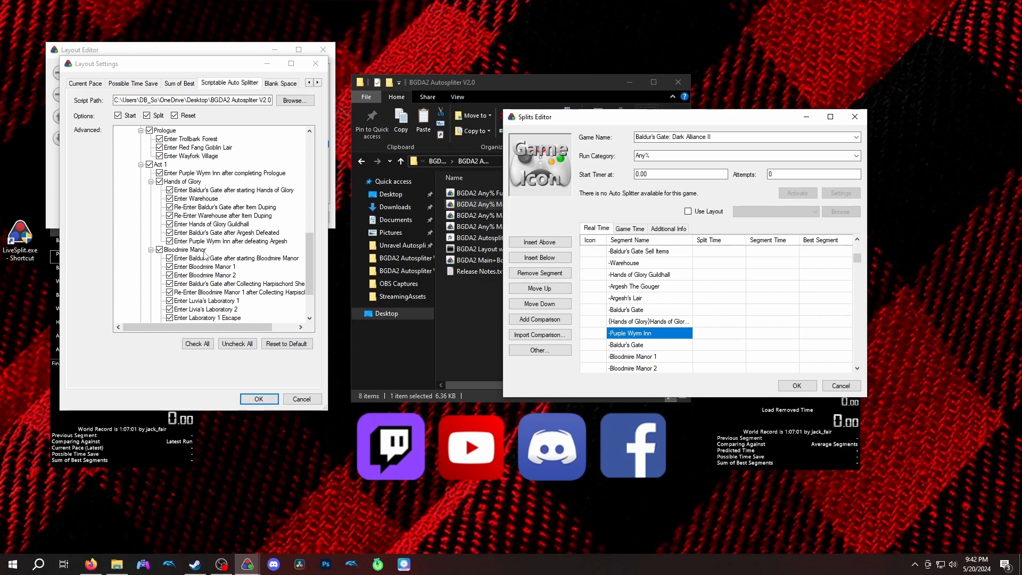
Compare the Argesh The Gouger, Bile-Tooth, Hamak the Butcher and Wayfork Village segments with the Prologue and Act 1 split points under Boss Fights
{"action": "scroll", "coordinate": [186, 213], "scroll_direction": "up", "scroll_amount": 10}
{"action": "scroll", "coordinate": [218, 210], "scroll_direction": "down", "scroll_amount": 3}
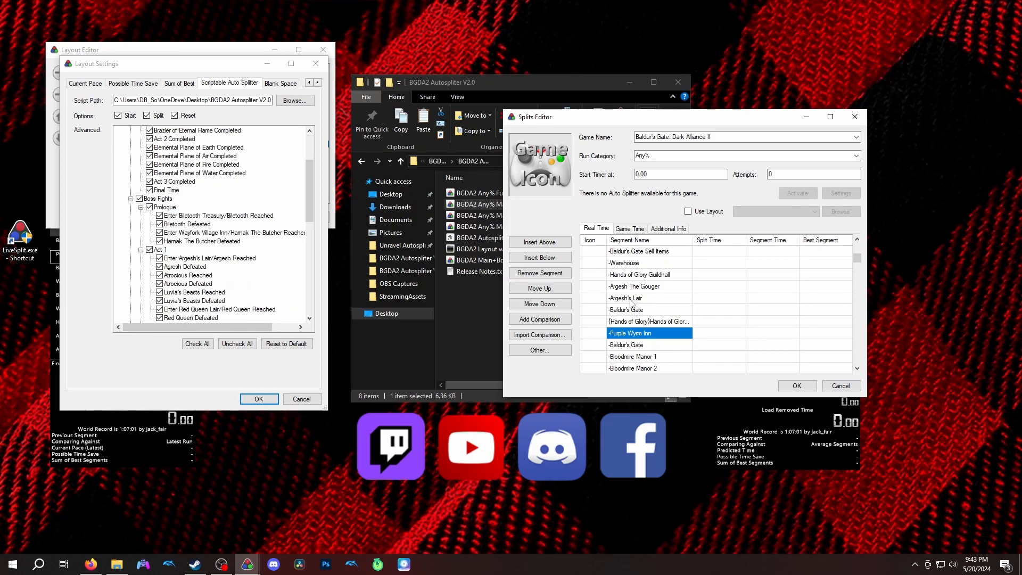
{"action": "left_click", "coordinate": [660, 288]}
{"action": "scroll", "coordinate": [662, 291], "scroll_direction": "up", "scroll_amount": 3}
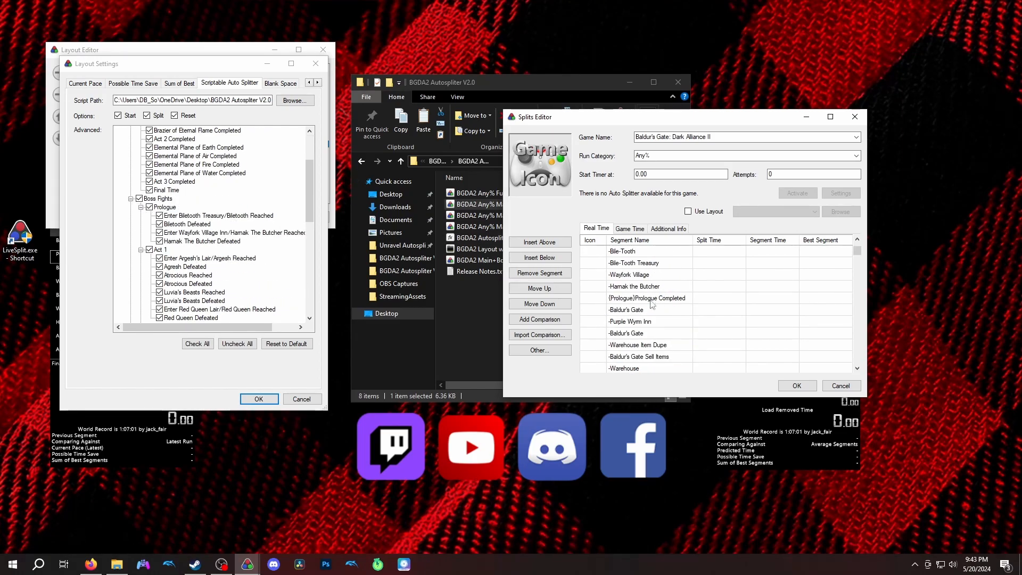
{"action": "left_click", "coordinate": [662, 253]}
{"action": "left_click", "coordinate": [661, 287]}
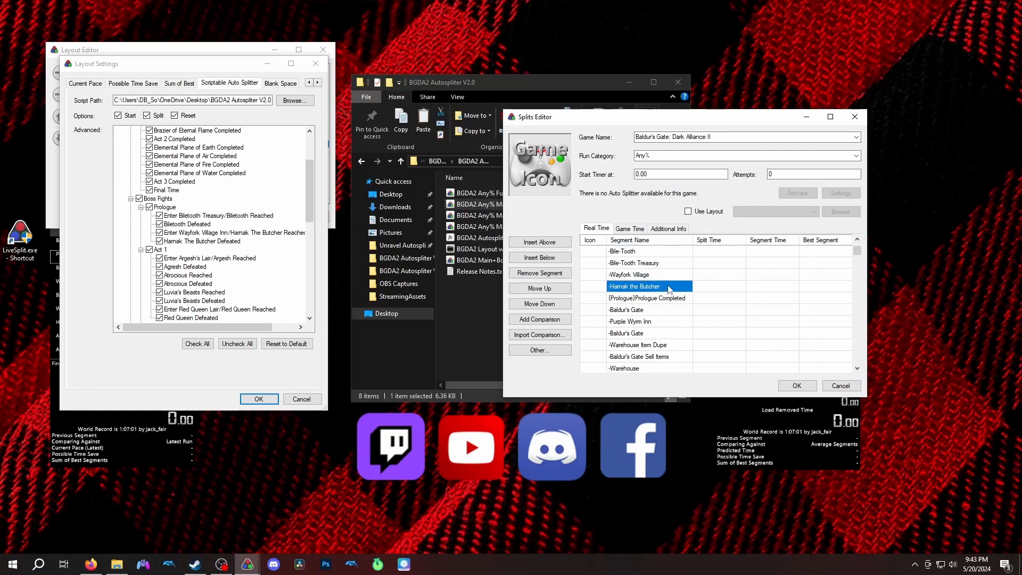
{"action": "left_click", "coordinate": [661, 276]}
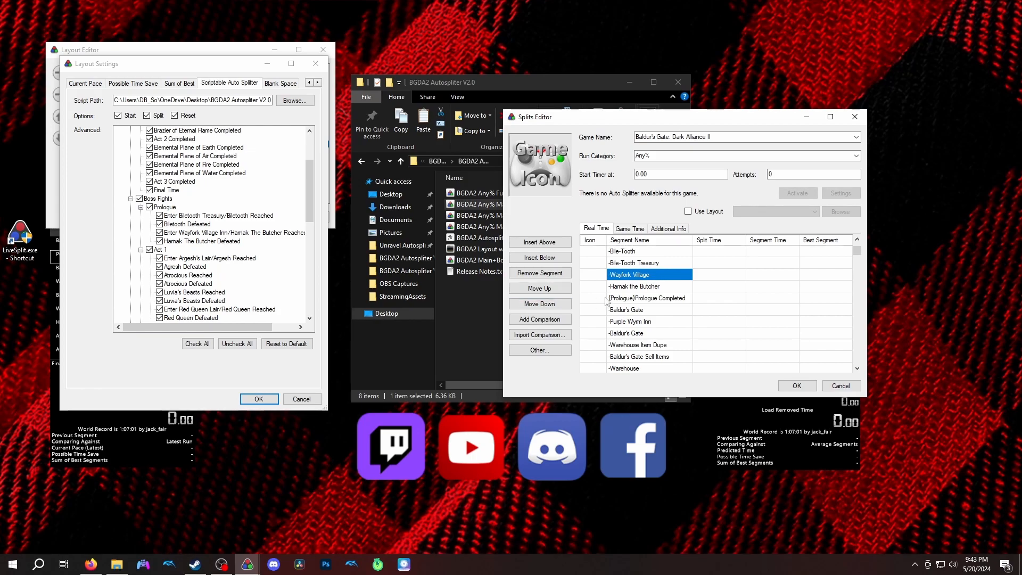
{"action": "scroll", "coordinate": [190, 299], "scroll_direction": "up", "scroll_amount": 3}
{"action": "left_click", "coordinate": [191, 292]}
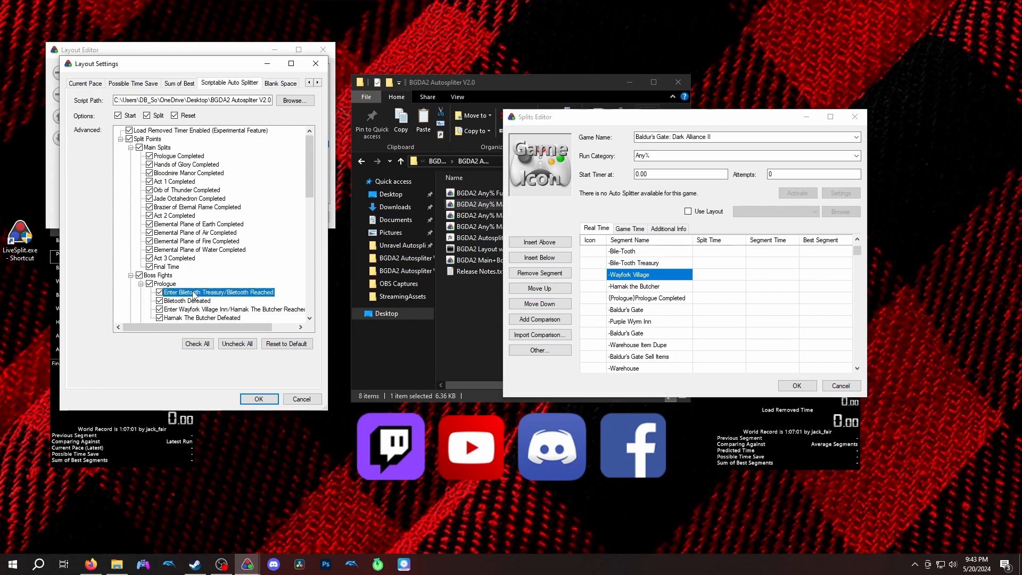
{"action": "scroll", "coordinate": [195, 290], "scroll_direction": "down", "scroll_amount": 2}
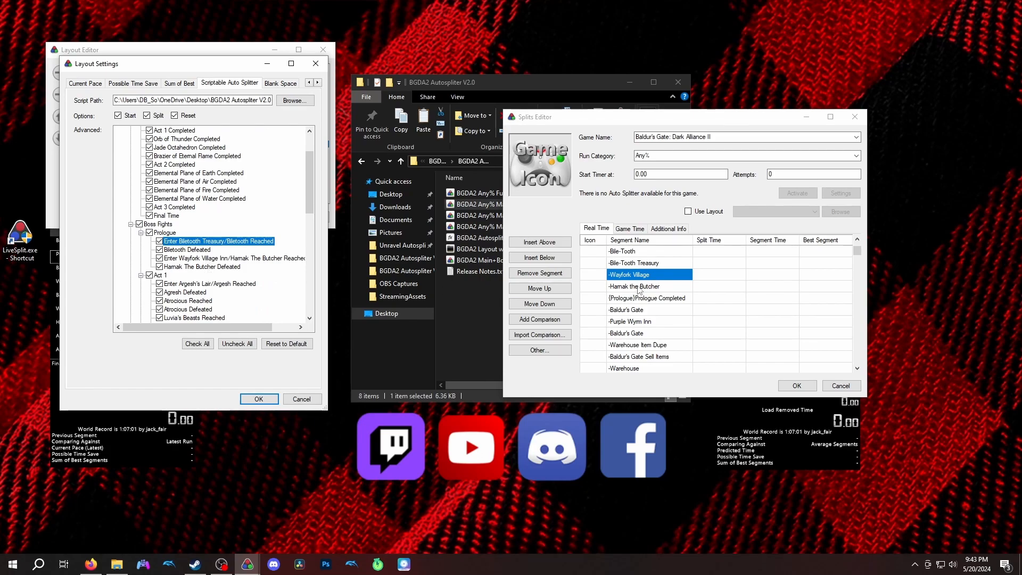
{"action": "left_click", "coordinate": [210, 260]}
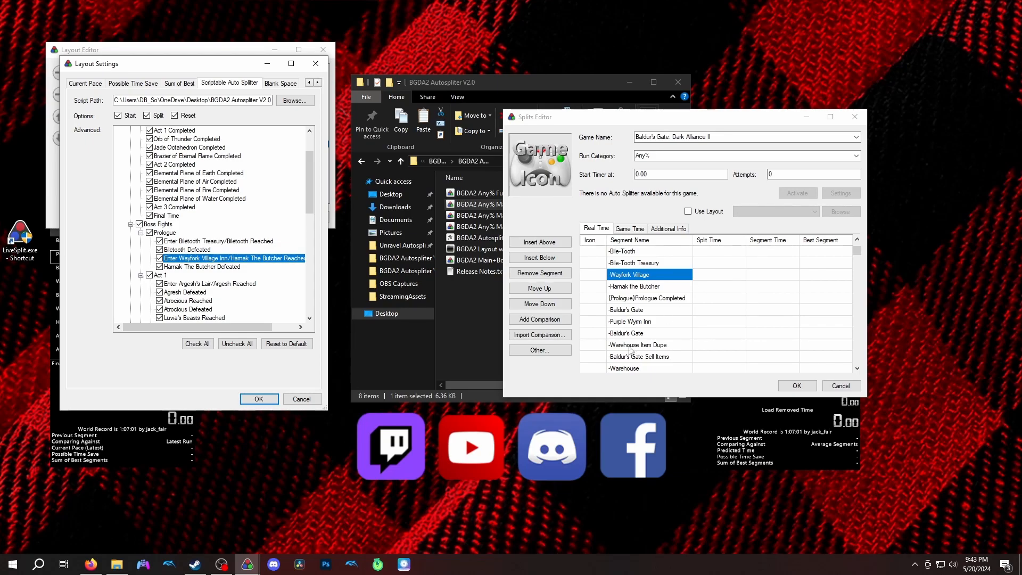
Collapse the Boss Fights, Optional Split Points and Main Splits groups in the auto splitter settings
{"action": "scroll", "coordinate": [685, 314], "scroll_direction": "down", "scroll_amount": 4}
{"action": "scroll", "coordinate": [685, 313], "scroll_direction": "down", "scroll_amount": 10}
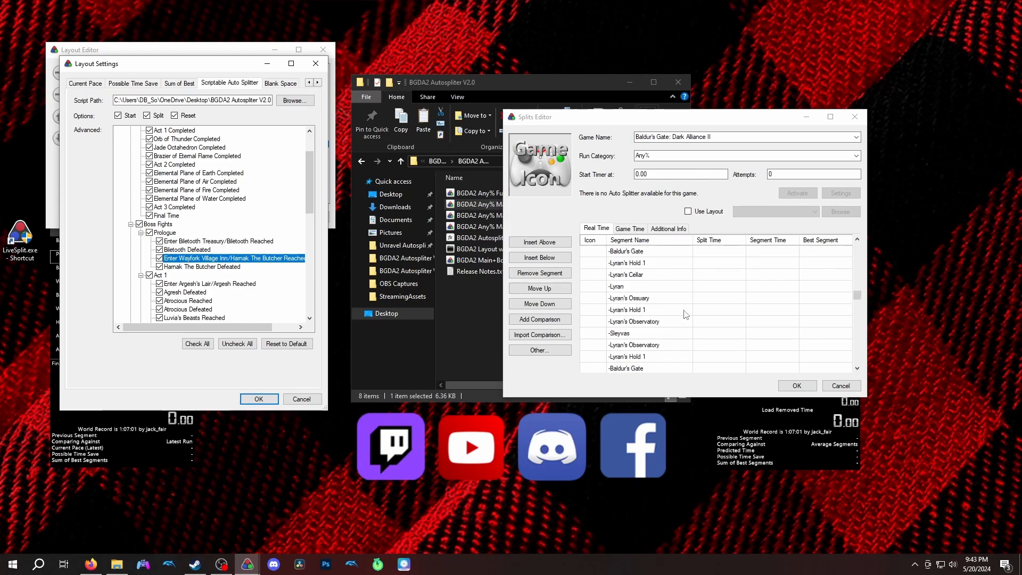
{"action": "scroll", "coordinate": [680, 319], "scroll_direction": "down", "scroll_amount": 3}
{"action": "scroll", "coordinate": [190, 249], "scroll_direction": "down", "scroll_amount": 13}
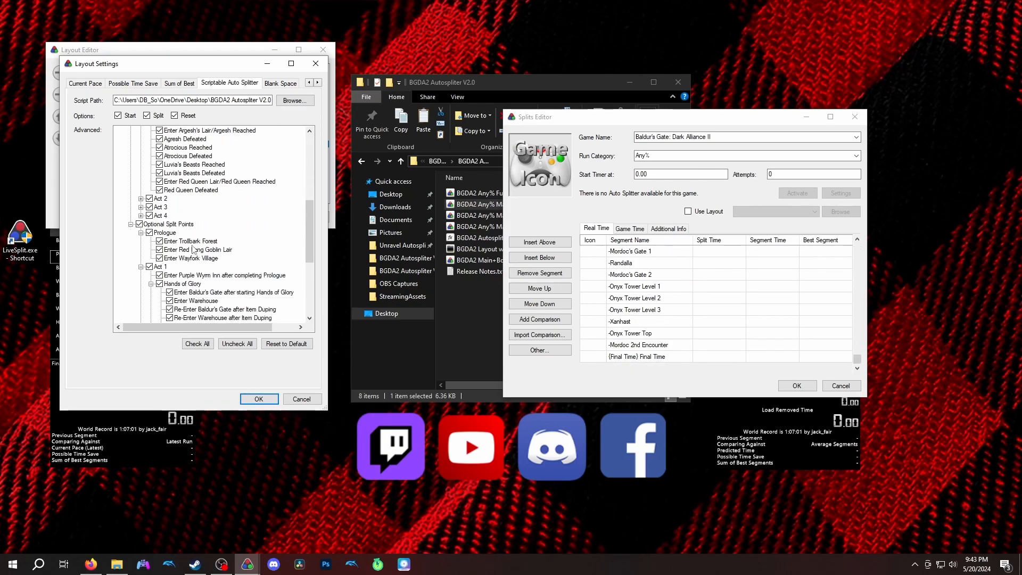
{"action": "scroll", "coordinate": [187, 269], "scroll_direction": "up", "scroll_amount": 10}
{"action": "scroll", "coordinate": [190, 287], "scroll_direction": "up", "scroll_amount": 3}
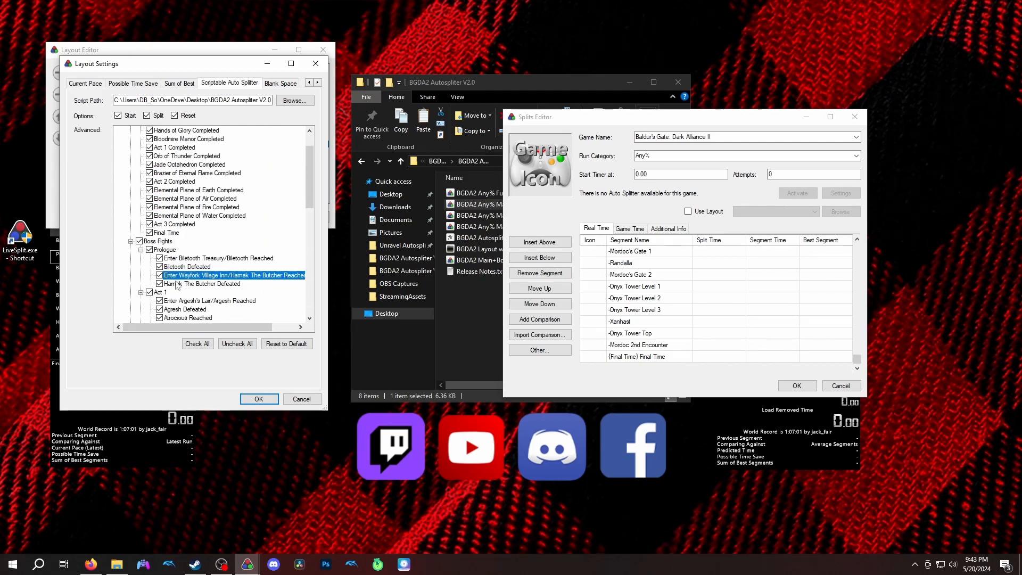
{"action": "left_click", "coordinate": [131, 242]}
{"action": "left_click", "coordinate": [130, 250]}
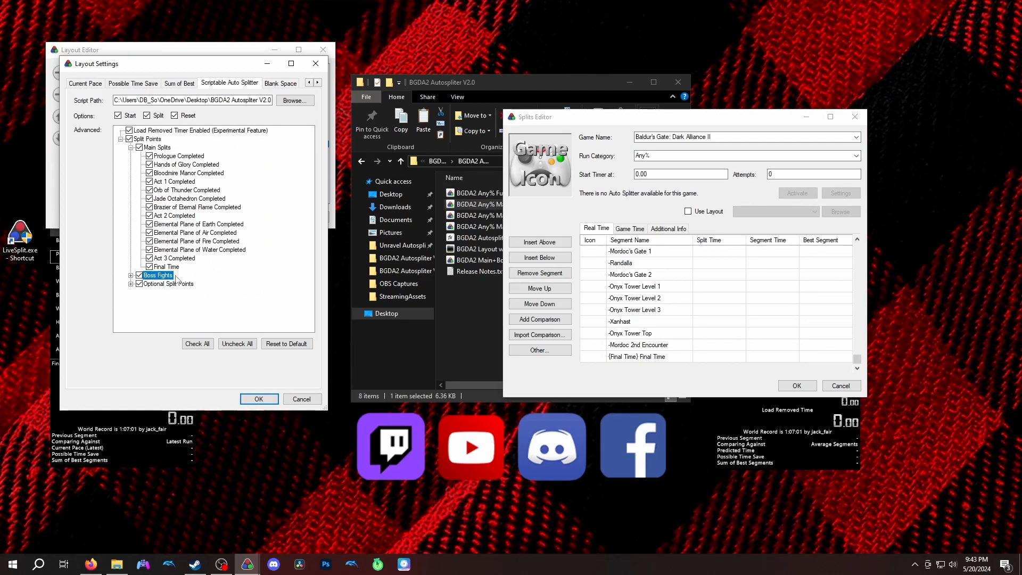
{"action": "left_click", "coordinate": [131, 147]}
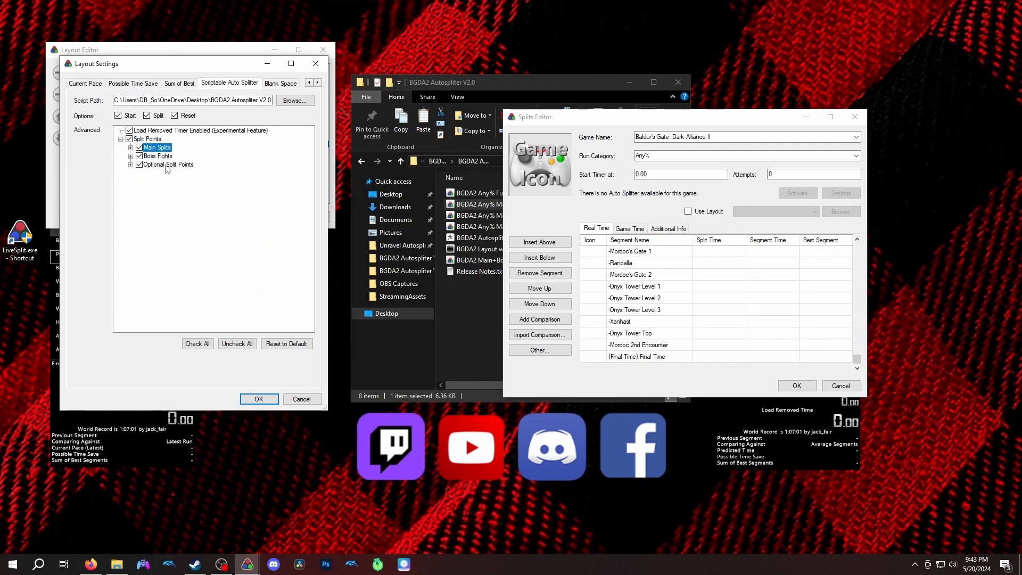
Disable the Boss Fights and Optional Split Points groups and enable both again
{"action": "left_click", "coordinate": [140, 156]}
{"action": "left_click", "coordinate": [140, 165]}
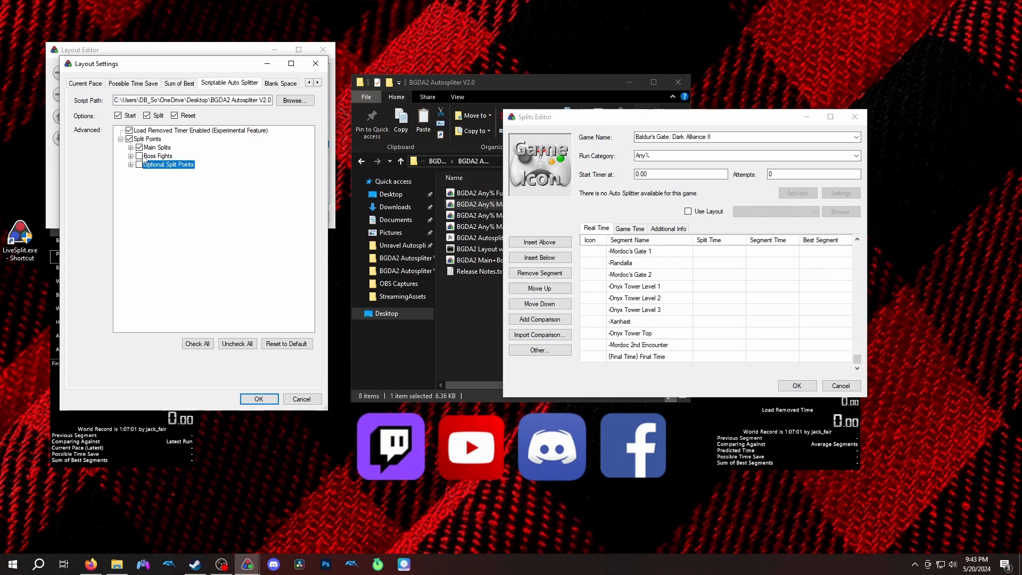
{"action": "left_click", "coordinate": [139, 156]}
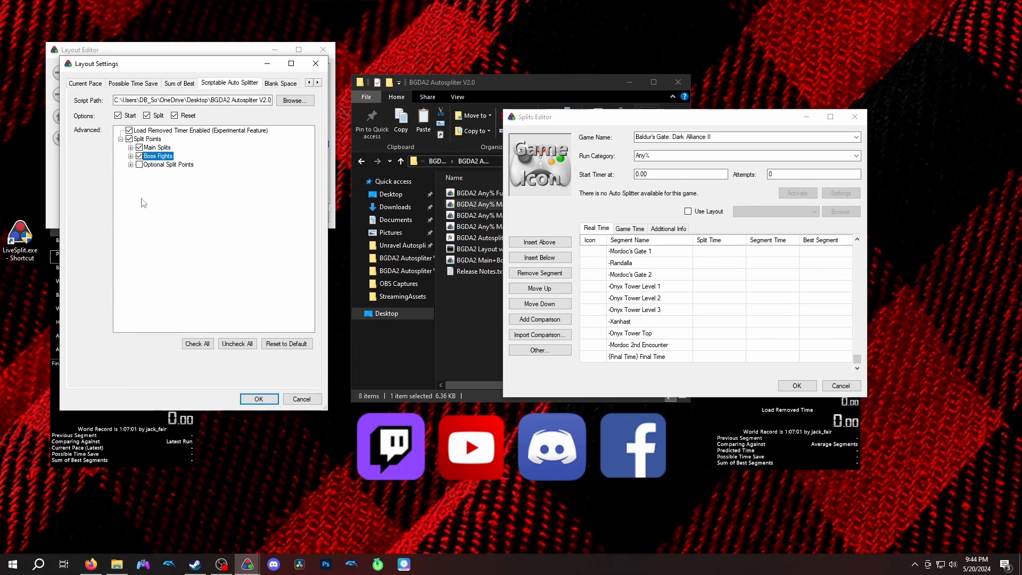
{"action": "left_click", "coordinate": [140, 165]}
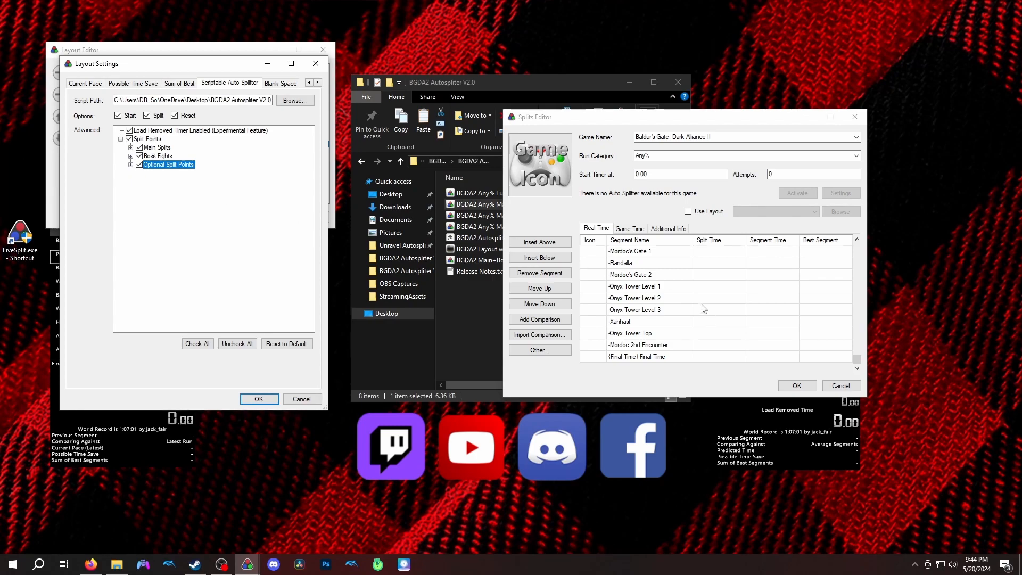
Examine the order of the High Moor Ambush, Halls of the Hammer 1, Halls of the Hammer 2 and Chimera segments
{"action": "scroll", "coordinate": [701, 306], "scroll_direction": "up", "scroll_amount": 3}
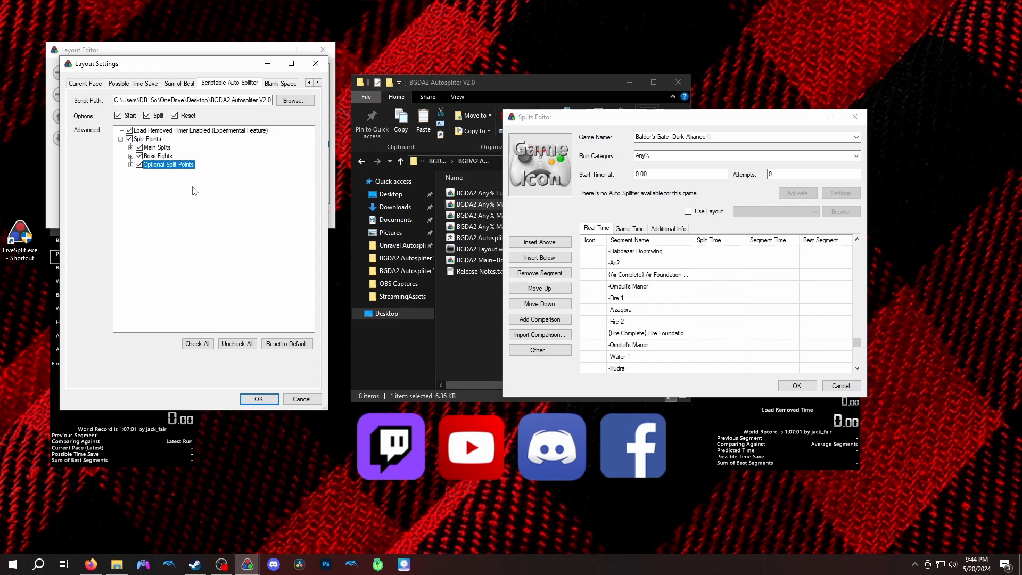
{"action": "scroll", "coordinate": [632, 275], "scroll_direction": "up", "scroll_amount": 5}
{"action": "scroll", "coordinate": [633, 279], "scroll_direction": "down", "scroll_amount": 5}
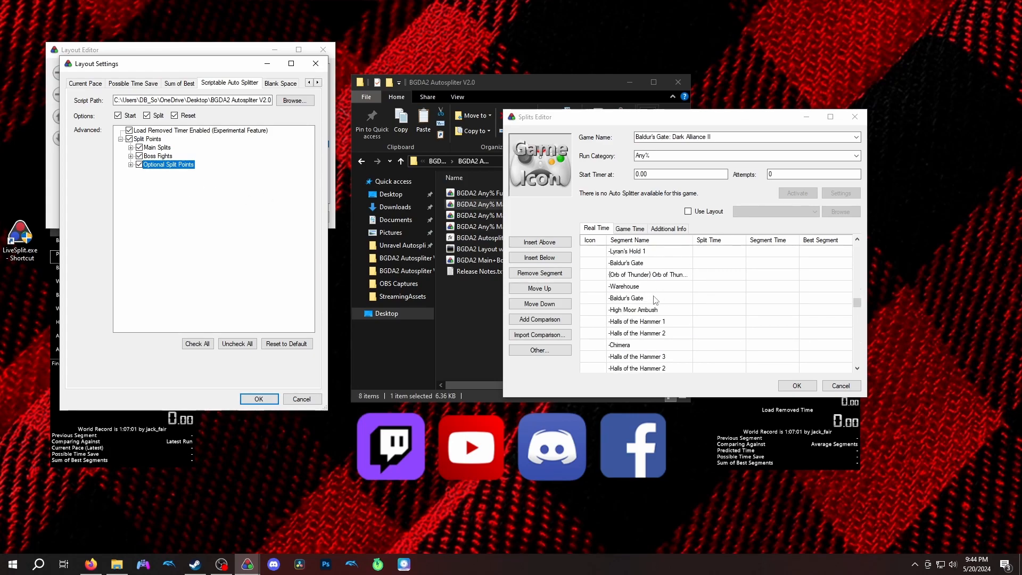
{"action": "left_click", "coordinate": [646, 321]}
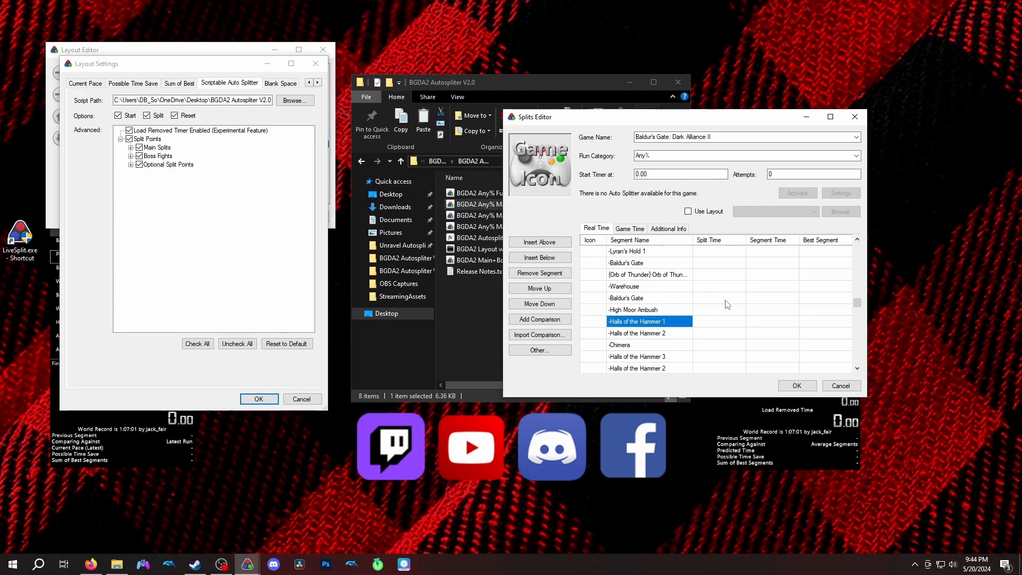
{"action": "left_click", "coordinate": [664, 310]}
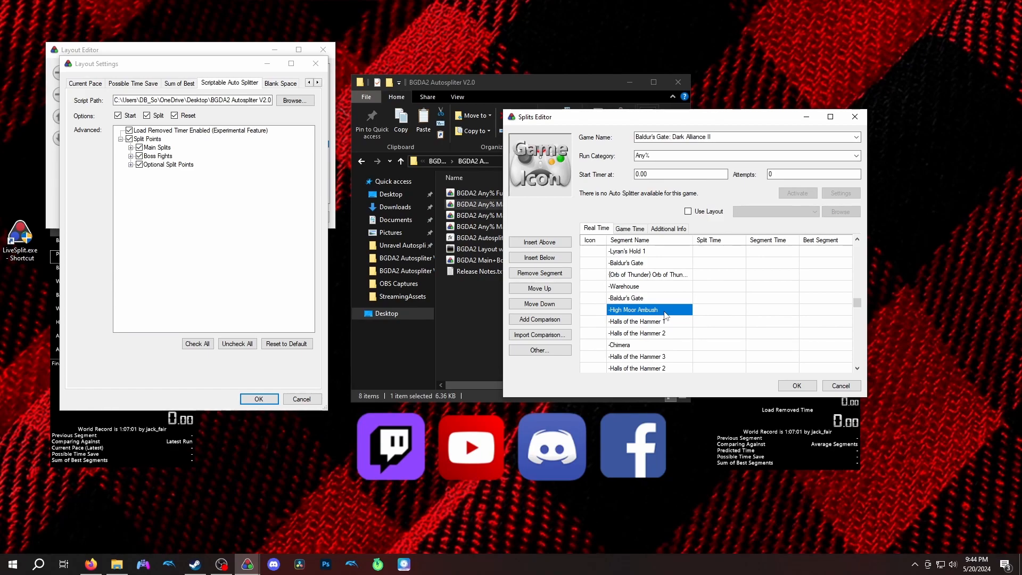
{"action": "left_click", "coordinate": [654, 323]}
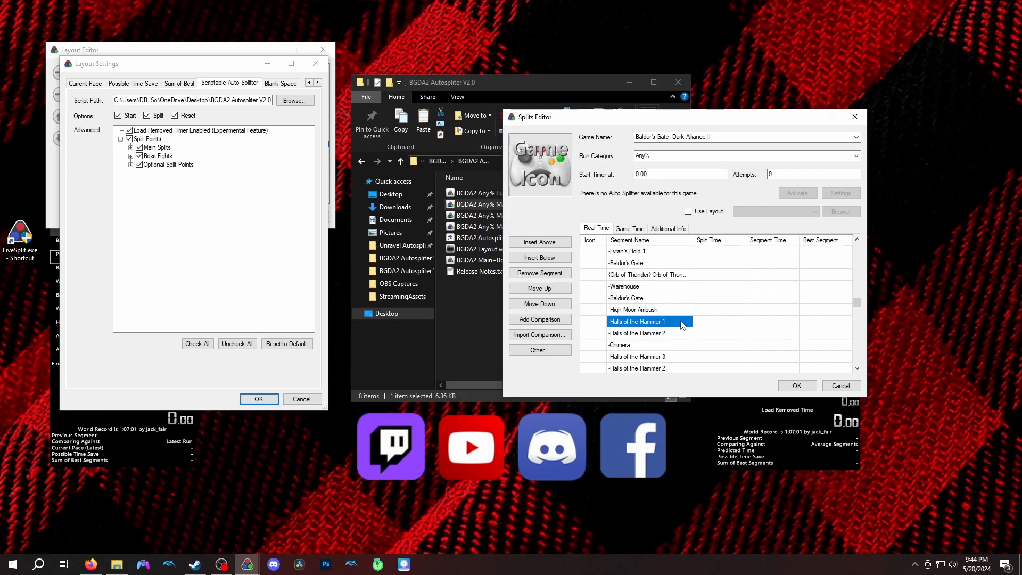
{"action": "left_click", "coordinate": [651, 334]}
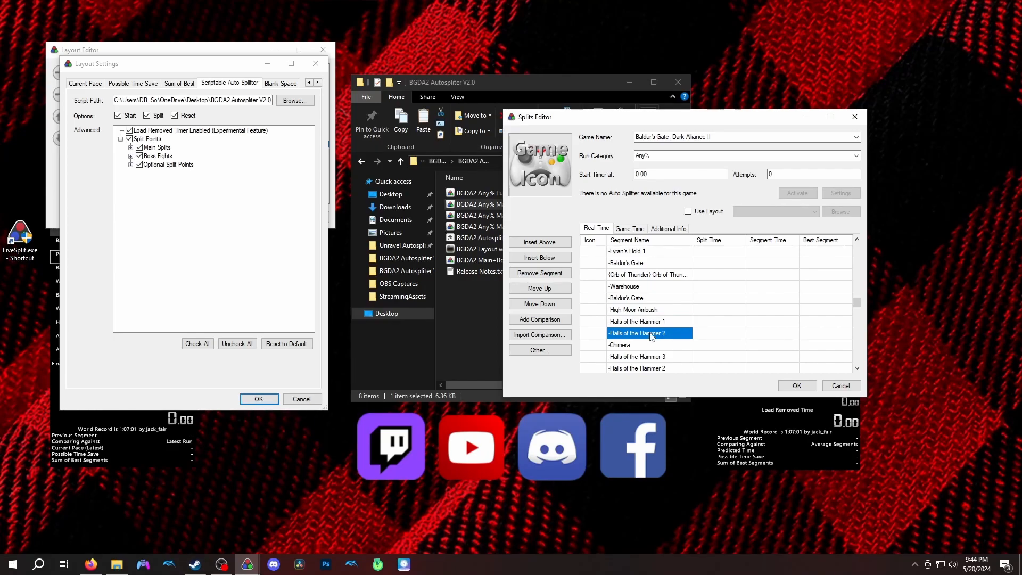
{"action": "scroll", "coordinate": [651, 335], "scroll_direction": "down", "scroll_amount": 1}
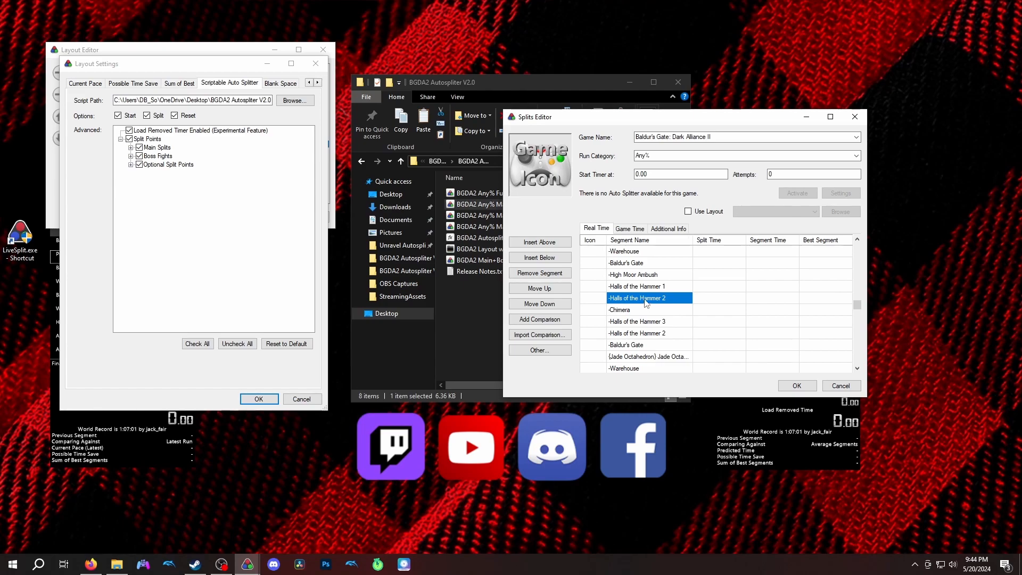
{"action": "left_click", "coordinate": [644, 311]}
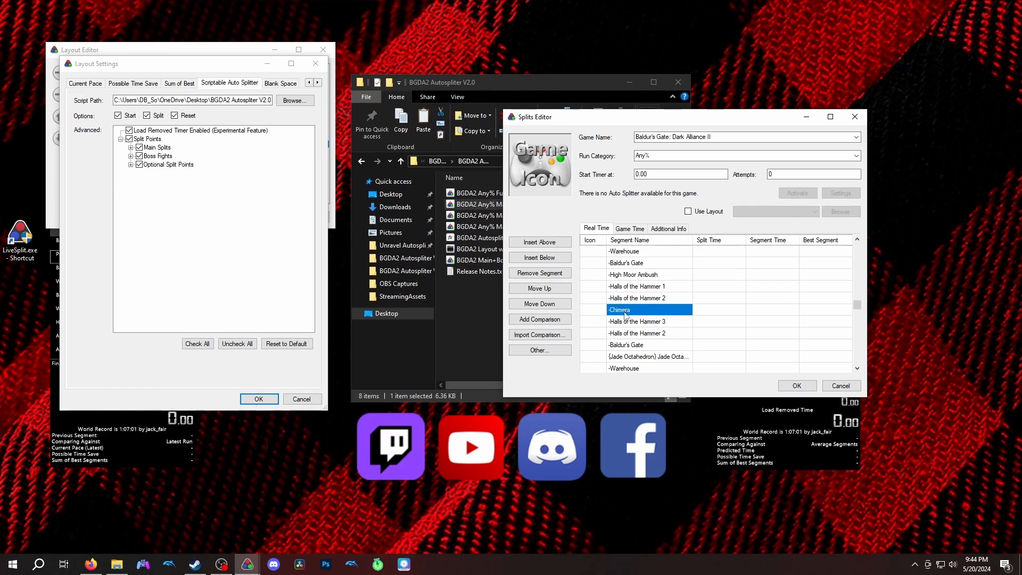
{"action": "left_click", "coordinate": [654, 301]}
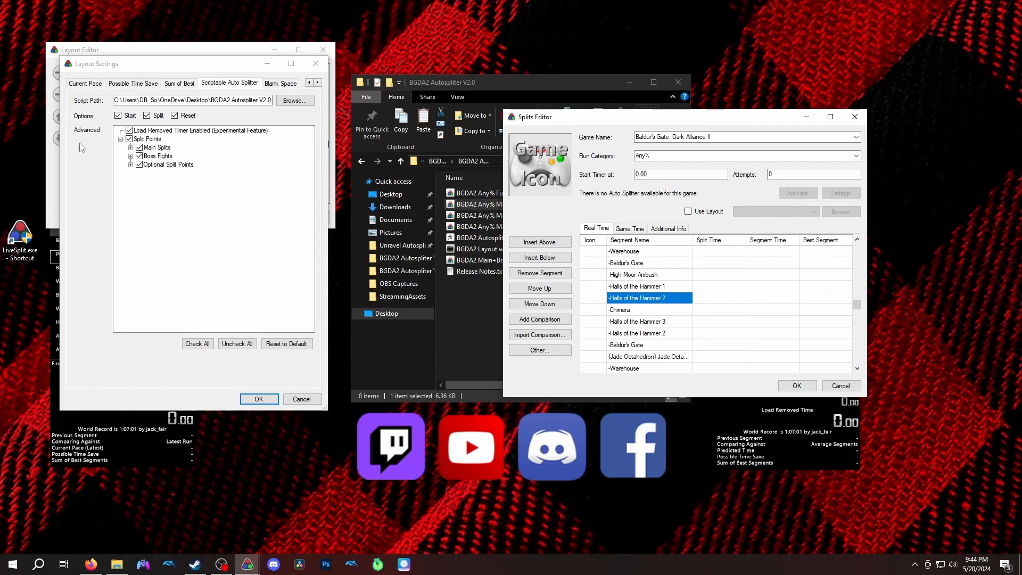
Compare the Chimera segment with the Chimera Reached split point in Act 2 under Boss Fights
{"action": "left_click", "coordinate": [650, 314]}
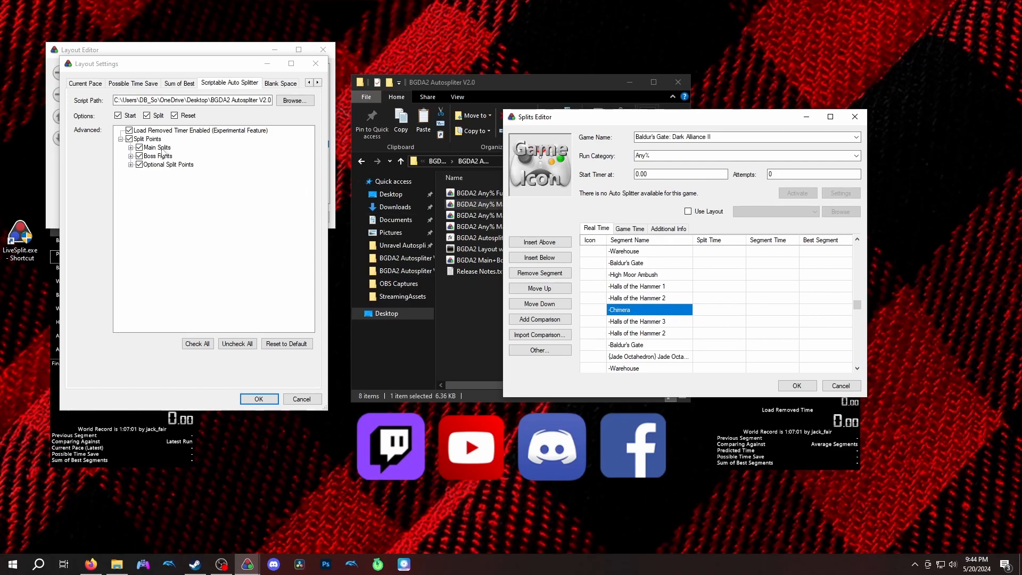
{"action": "left_click", "coordinate": [130, 156]}
{"action": "left_click", "coordinate": [132, 160]}
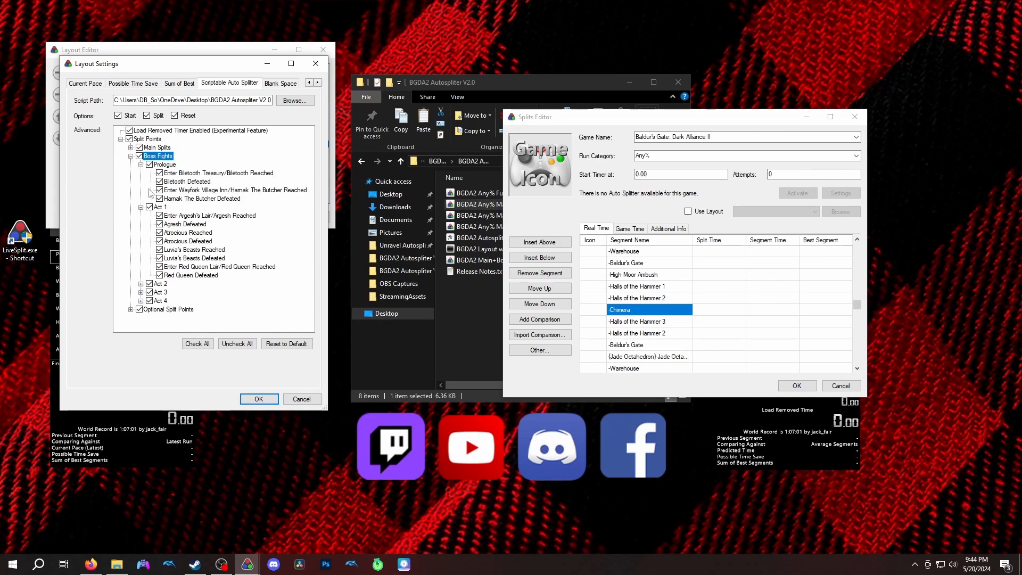
{"action": "left_click", "coordinate": [141, 283]}
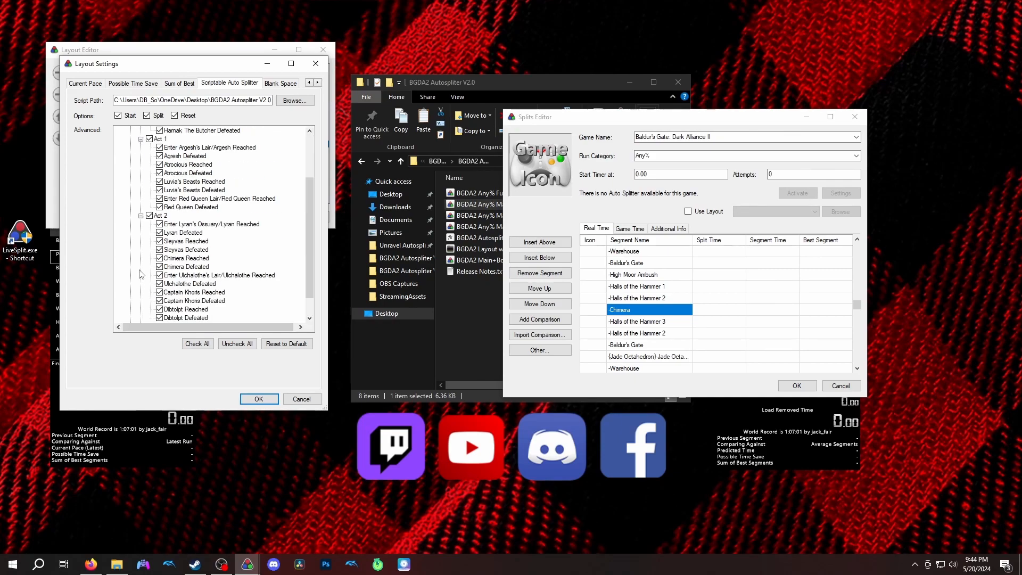
{"action": "scroll", "coordinate": [176, 248], "scroll_direction": "down", "scroll_amount": 1}
{"action": "left_click", "coordinate": [193, 235]}
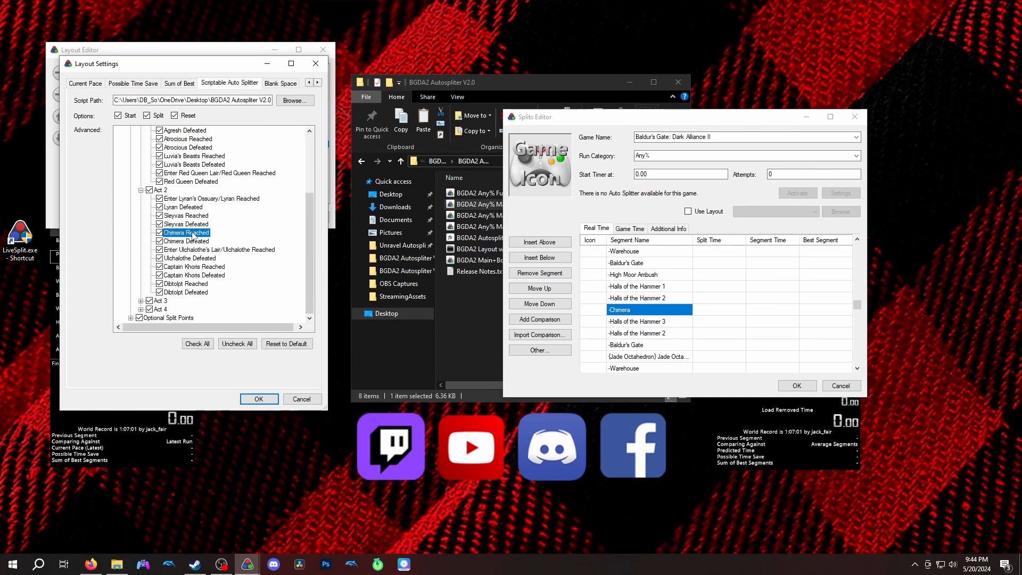
Compare the Halls of the Hammer 3, Halls of the Hammer 2 and Baldur's Gate segments with the Act 2 Jade Octahedron points under Optional Split Points
{"action": "left_click", "coordinate": [647, 325]}
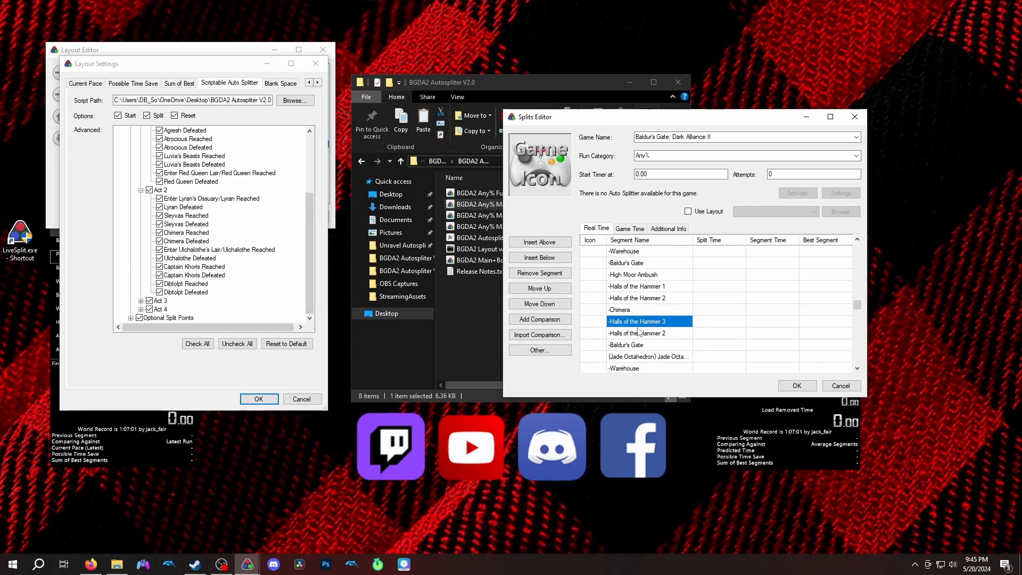
{"action": "left_click", "coordinate": [639, 333]}
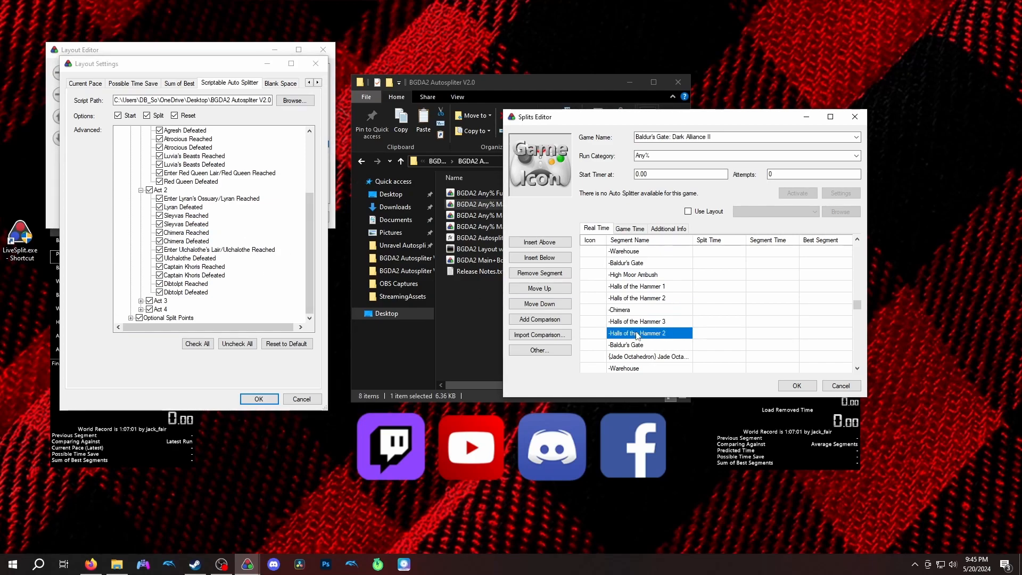
{"action": "left_click", "coordinate": [131, 318]}
{"action": "left_click", "coordinate": [136, 307]}
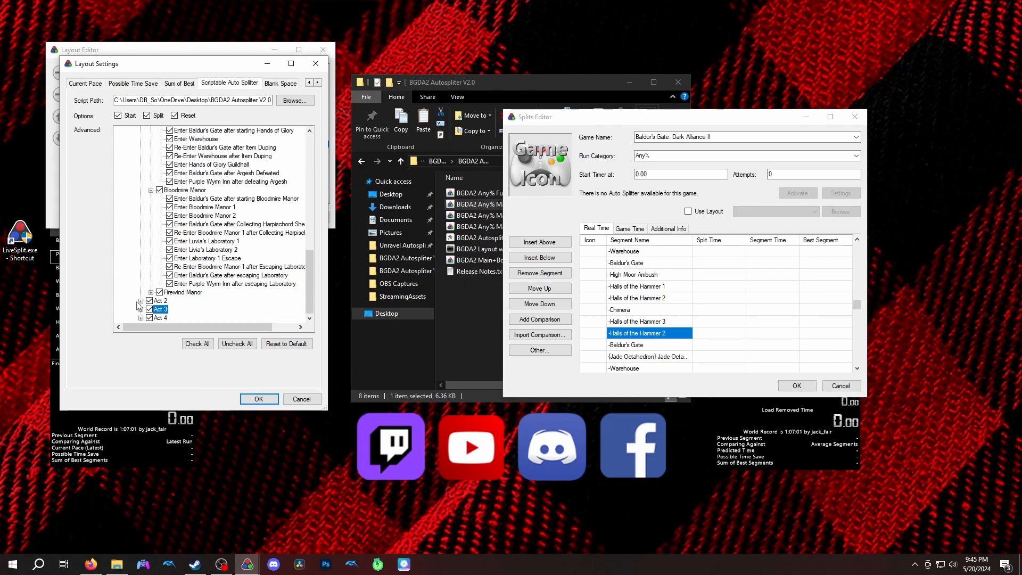
{"action": "left_click", "coordinate": [141, 301]}
{"action": "scroll", "coordinate": [140, 301], "scroll_direction": "down", "scroll_amount": 1}
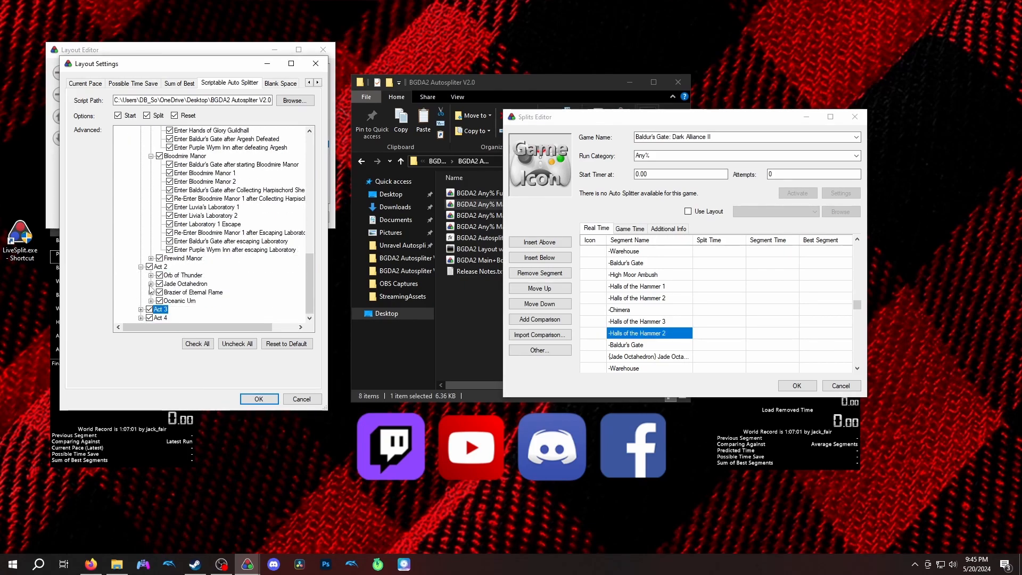
{"action": "left_click", "coordinate": [151, 284]}
{"action": "scroll", "coordinate": [215, 275], "scroll_direction": "down", "scroll_amount": 1}
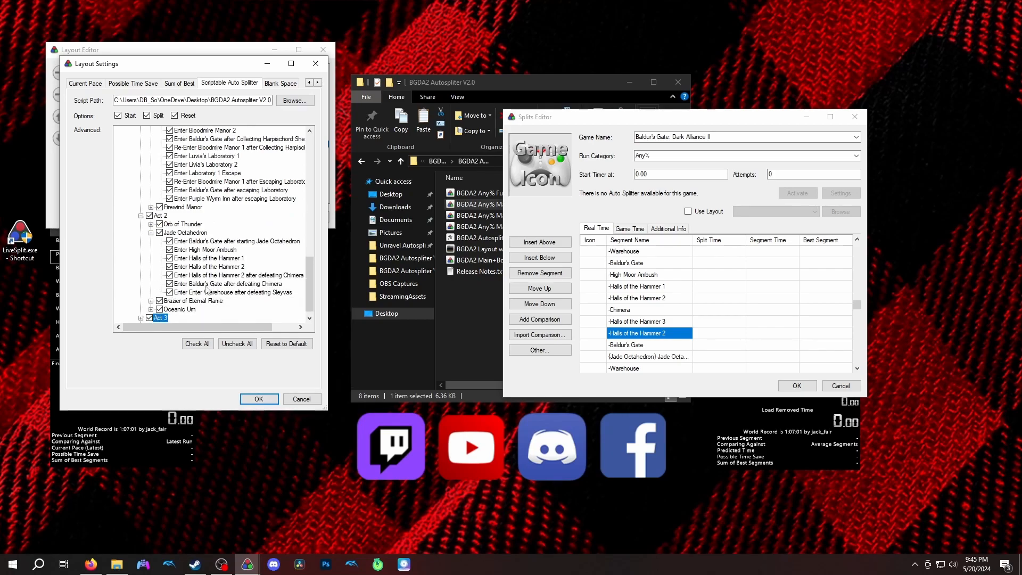
{"action": "left_click", "coordinate": [221, 277]}
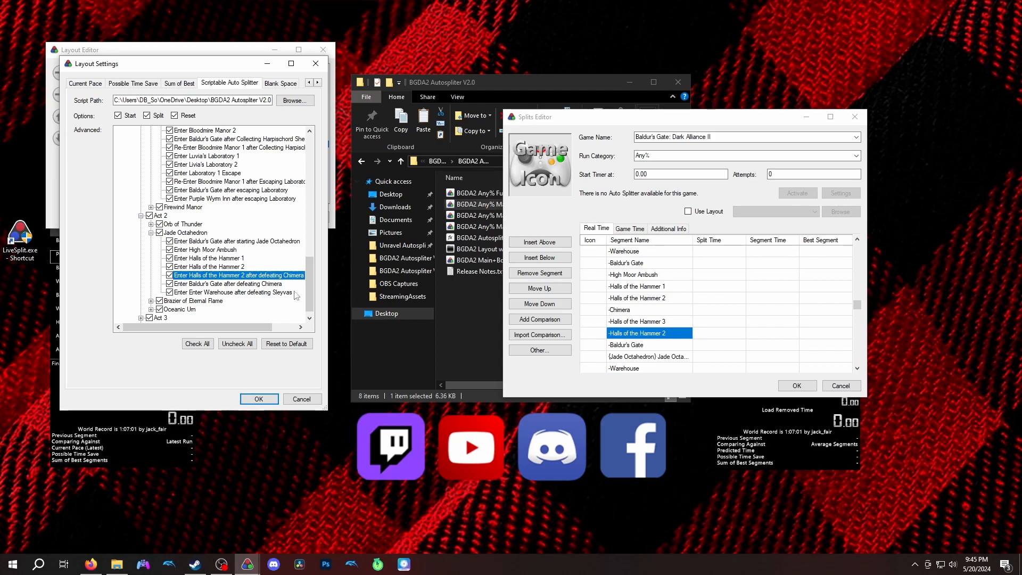
{"action": "left_click", "coordinate": [633, 346]}
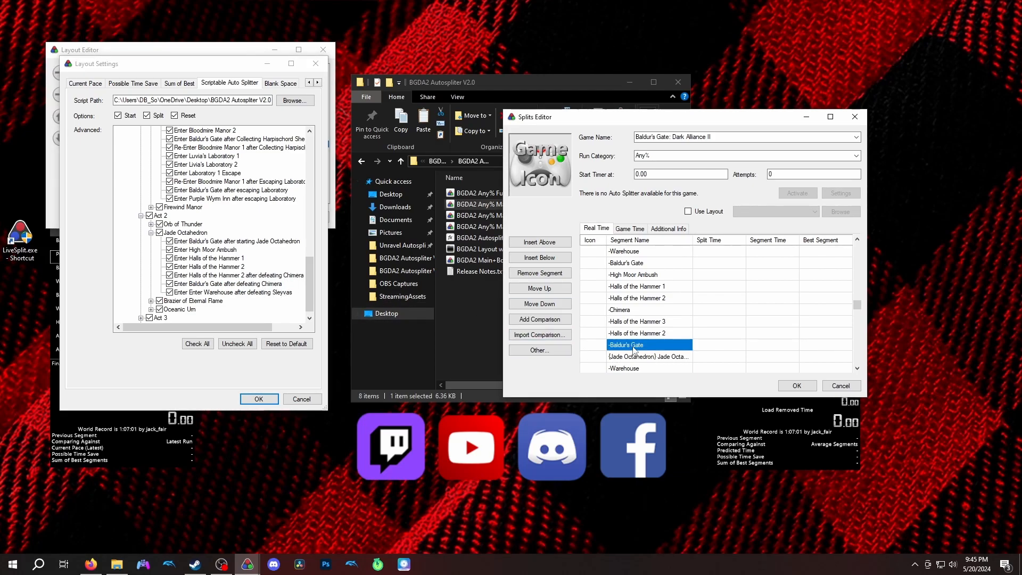
{"action": "scroll", "coordinate": [225, 285], "scroll_direction": "down", "scroll_amount": 1}
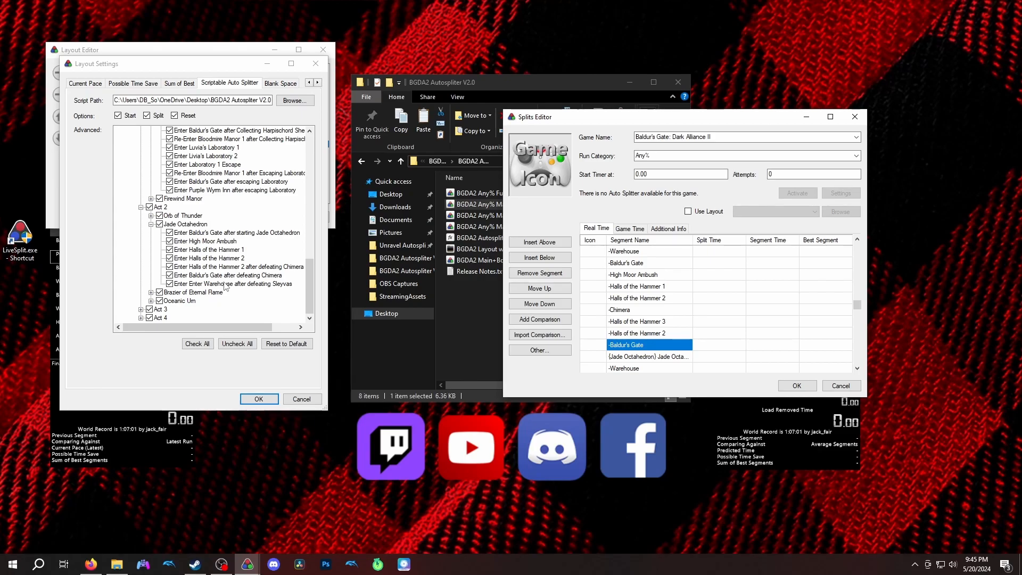
Accept the auto splitter settings and close the layout editor and splits editor
{"action": "left_click", "coordinate": [259, 399]}
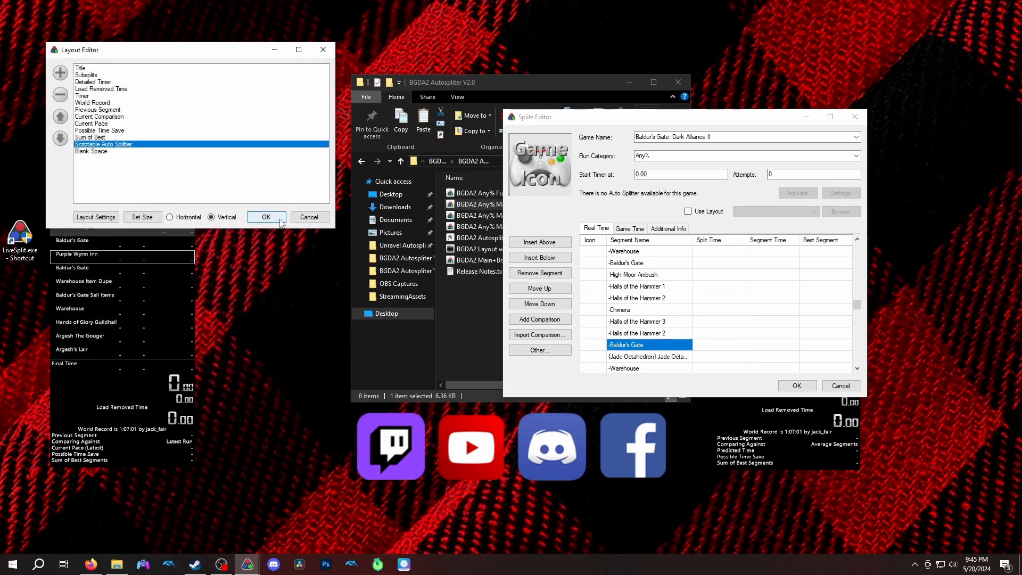
{"action": "left_click", "coordinate": [266, 217]}
{"action": "left_click", "coordinate": [796, 386]}
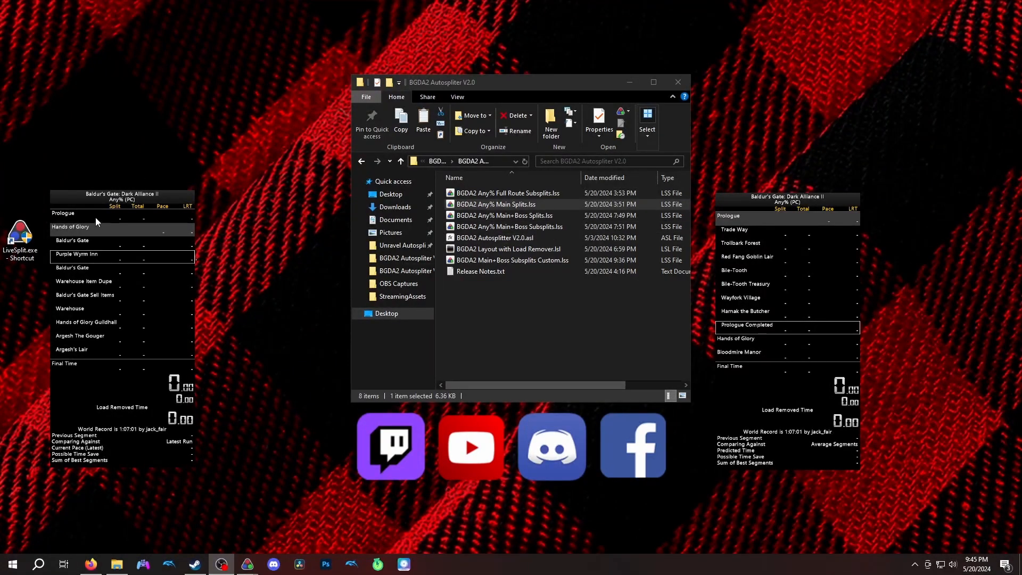
Reopen the layout editor for the timer showing the Hands of Glory subsplits and move it clear of the timer
{"action": "right_click", "coordinate": [118, 264]}
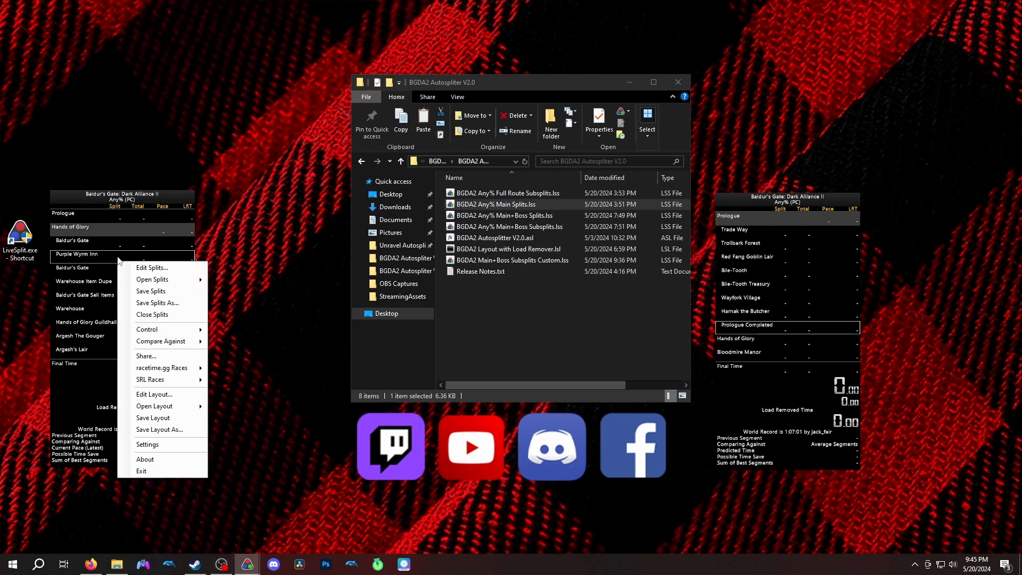
{"action": "left_click", "coordinate": [153, 394]}
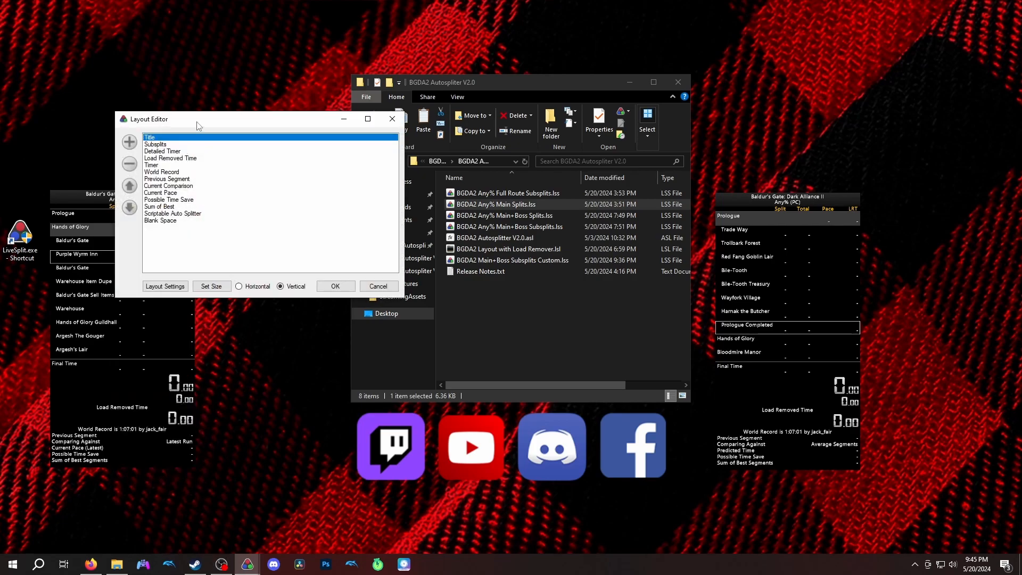
{"action": "left_click_drag", "start_coordinate": [196, 123], "coordinate": [332, 139]}
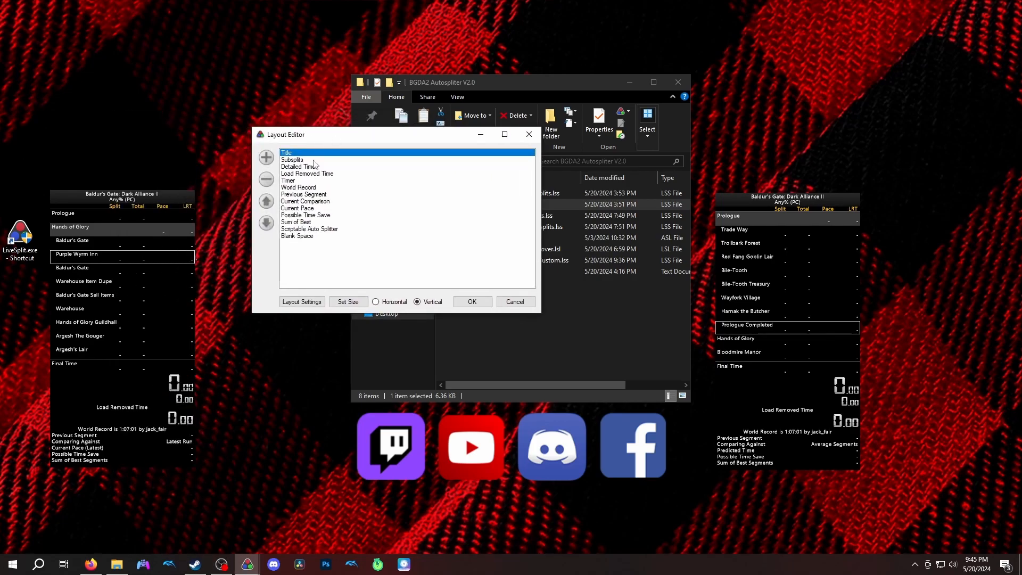
Add a Splits list component to the layout and compare it with the existing Subsplits component
{"action": "left_click", "coordinate": [266, 158]}
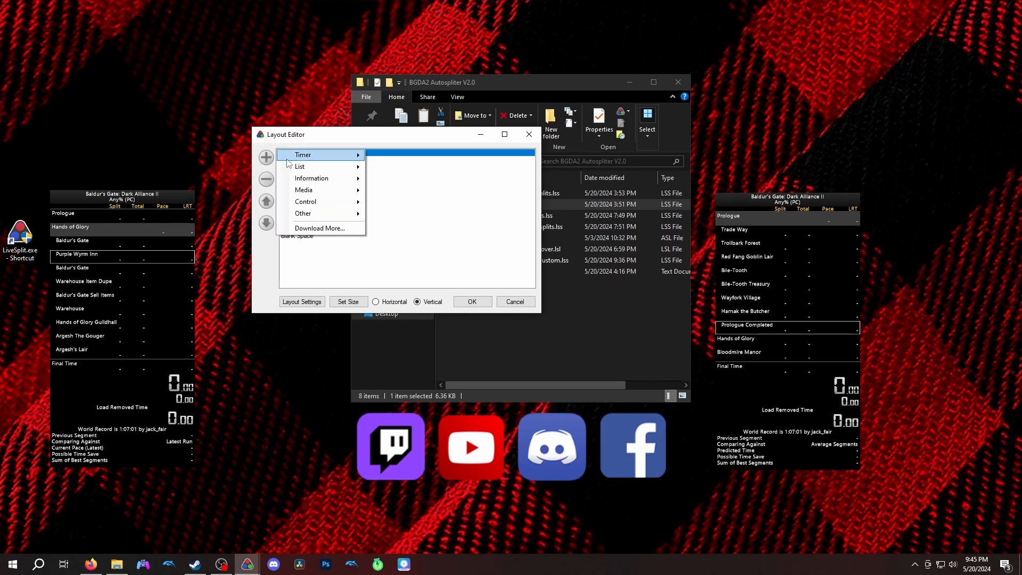
{"action": "mouse_move", "coordinate": [314, 179]}
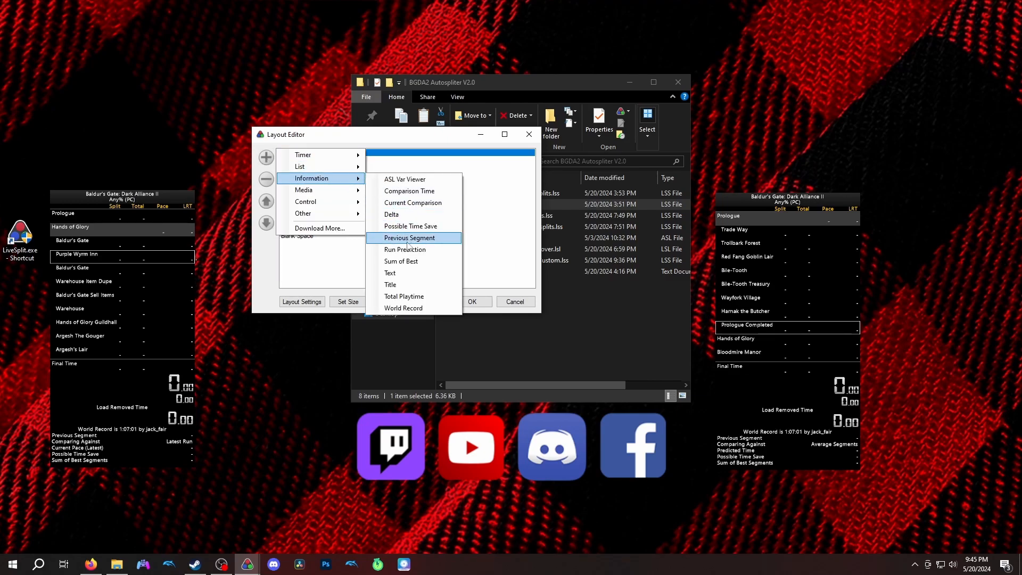
{"action": "mouse_move", "coordinate": [340, 166]}
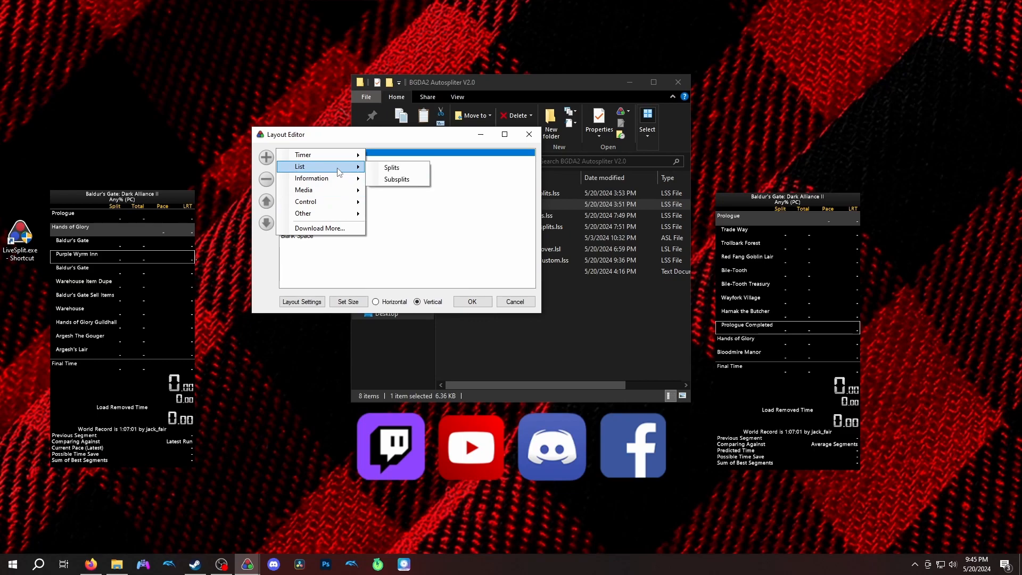
{"action": "left_click", "coordinate": [395, 167]}
{"action": "scroll", "coordinate": [113, 491], "scroll_direction": "down", "scroll_amount": 4}
{"action": "scroll", "coordinate": [111, 493], "scroll_direction": "down", "scroll_amount": 5}
{"action": "scroll", "coordinate": [111, 488], "scroll_direction": "down", "scroll_amount": 4}
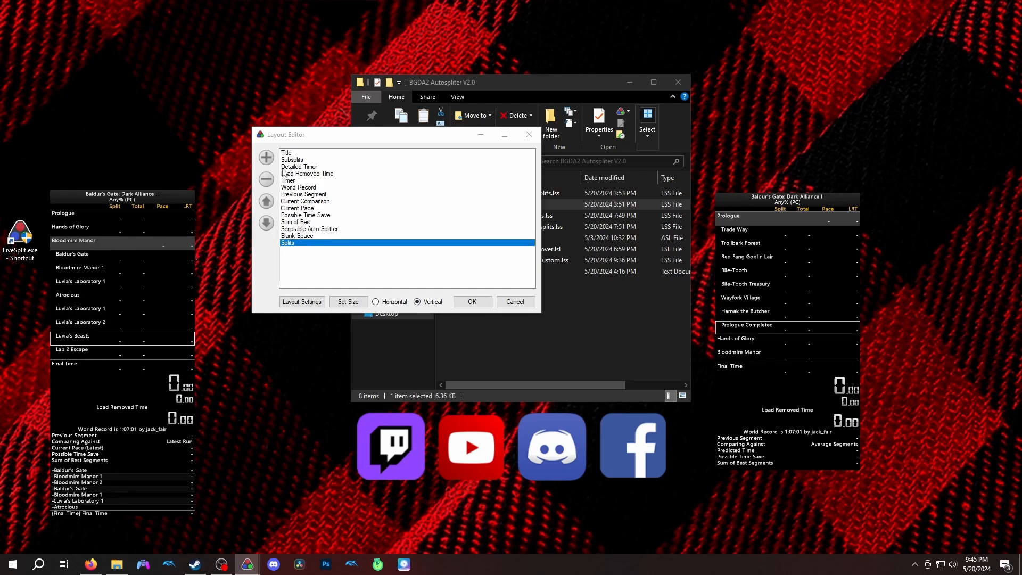
{"action": "left_click", "coordinate": [299, 160]}
{"action": "left_click", "coordinate": [305, 243]}
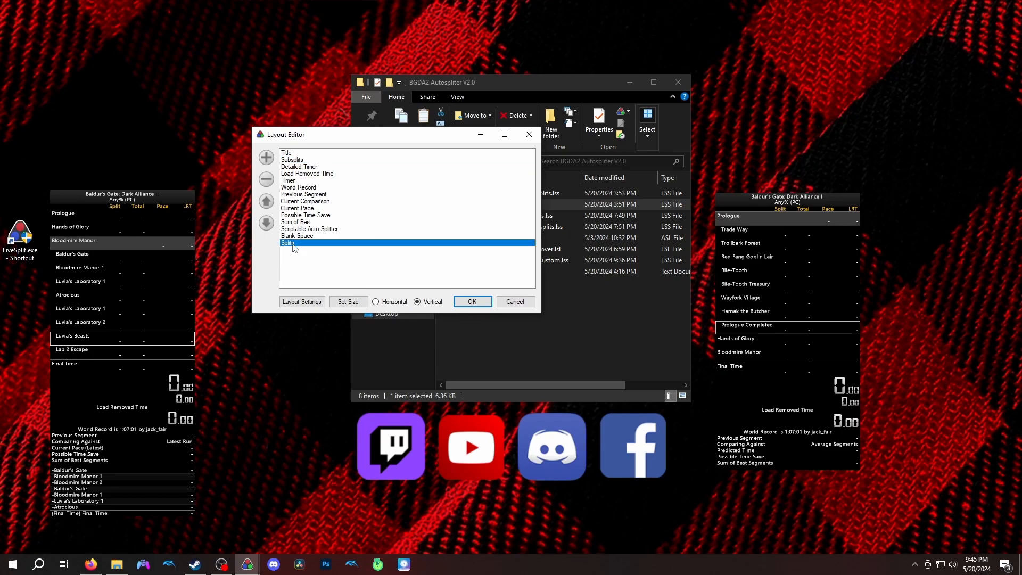
Compare how the Splits and Subsplits lists show the segments, and remove the added Splits component from the layout
{"action": "left_click", "coordinate": [267, 158]}
{"action": "mouse_move", "coordinate": [340, 166]}
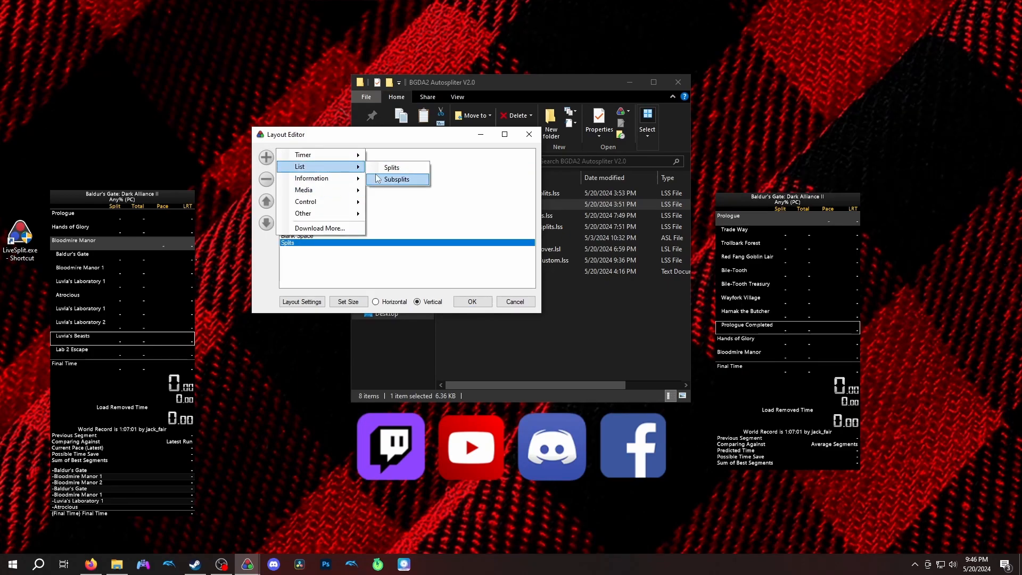
{"action": "left_click", "coordinate": [335, 249]}
{"action": "scroll", "coordinate": [120, 480], "scroll_direction": "down", "scroll_amount": 15}
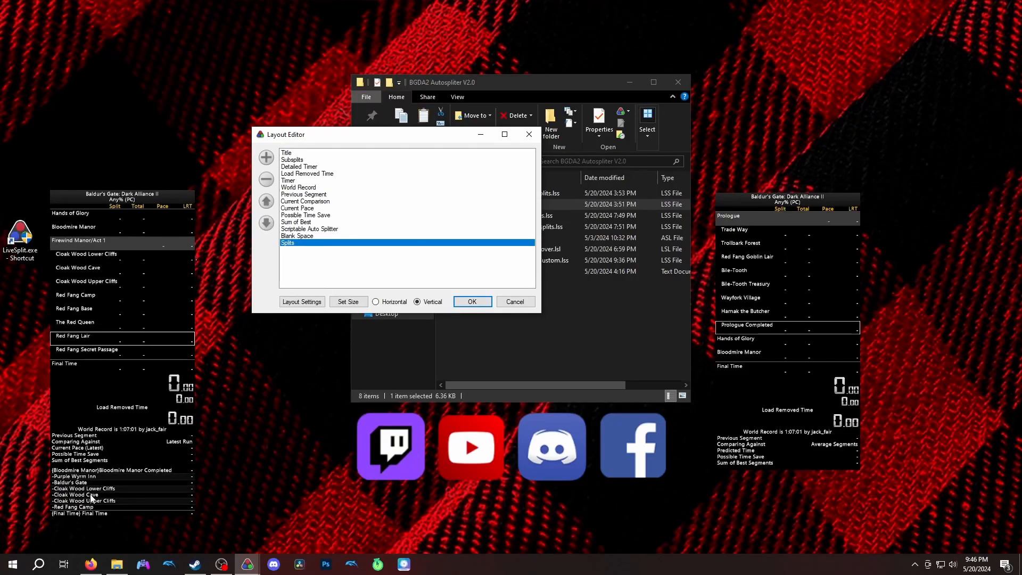
{"action": "scroll", "coordinate": [91, 496], "scroll_direction": "down", "scroll_amount": 10}
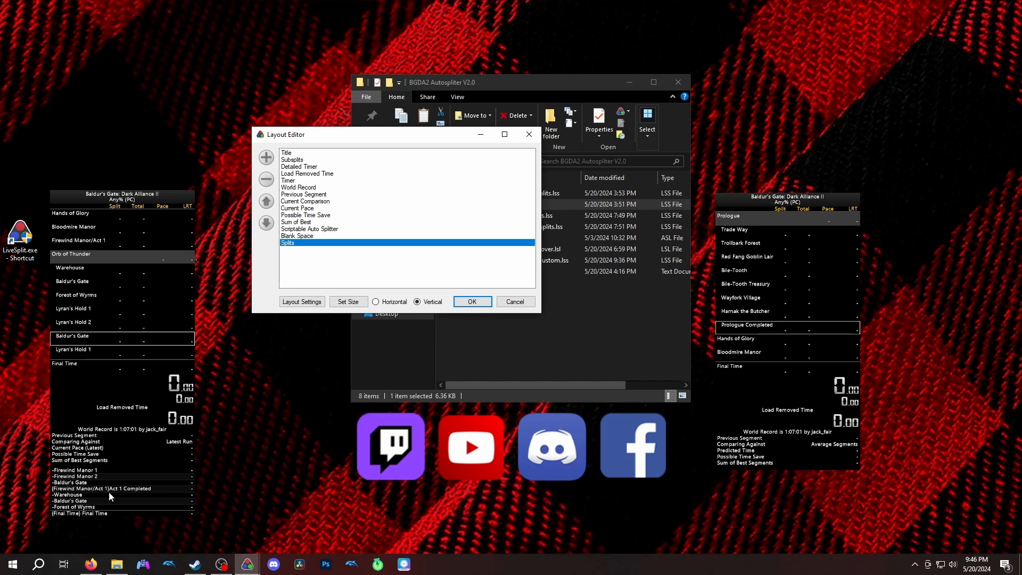
{"action": "scroll", "coordinate": [150, 482], "scroll_direction": "up", "scroll_amount": 8}
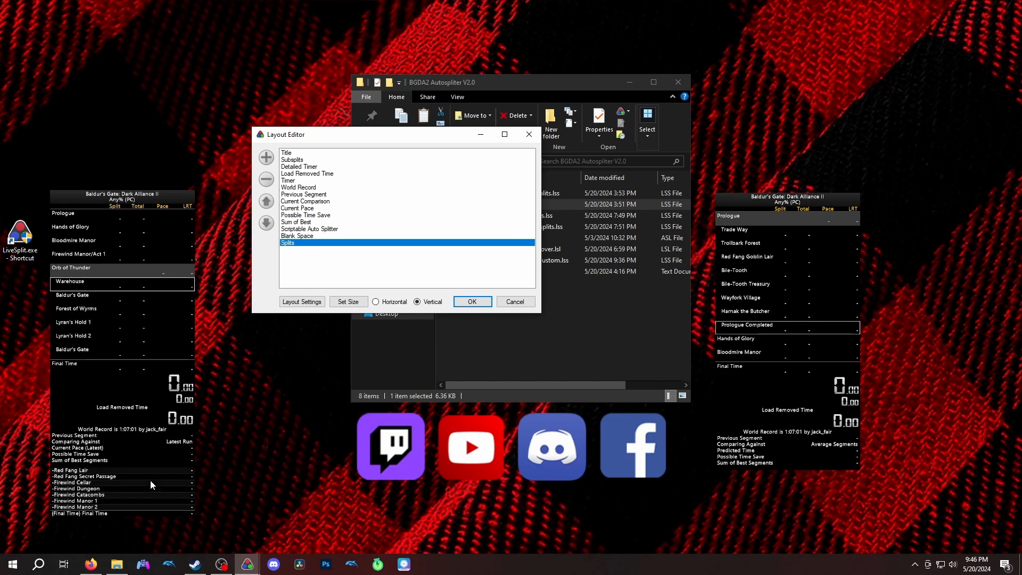
{"action": "left_click", "coordinate": [267, 180]}
Set Total Splits to 14 in the settings of the Subsplits component
{"action": "double_click", "coordinate": [298, 160]}
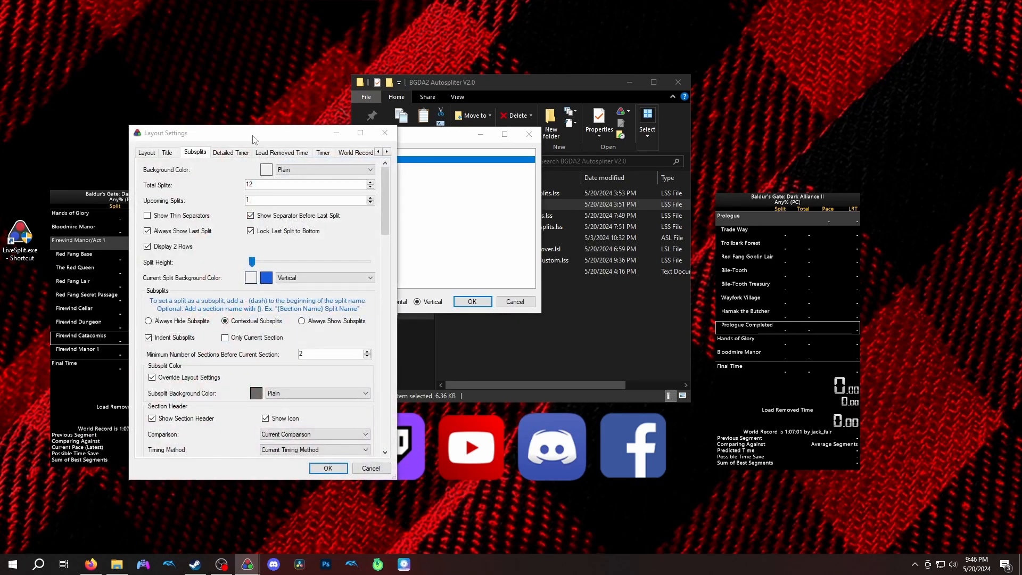
{"action": "left_click", "coordinate": [553, 179]}
{"action": "left_click", "coordinate": [553, 179]}
{"action": "left_click", "coordinate": [553, 179]}
{"action": "left_click", "coordinate": [553, 179]}
{"action": "left_click", "coordinate": [553, 179]}
{"action": "left_click", "coordinate": [553, 179]}
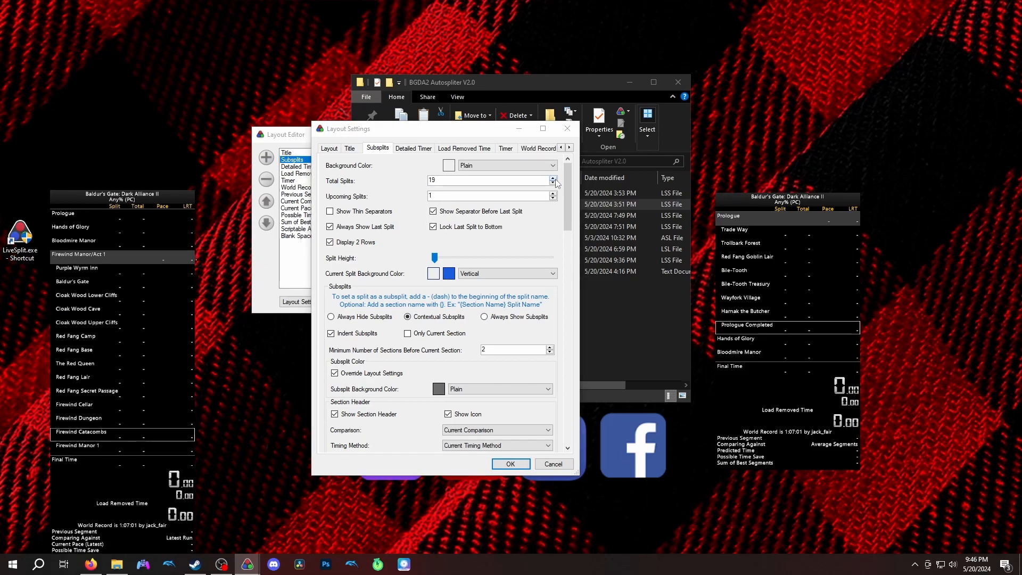
{"action": "left_click", "coordinate": [553, 183]}
{"action": "left_click", "coordinate": [553, 183]}
{"action": "left_click", "coordinate": [553, 183]}
{"action": "left_click", "coordinate": [552, 183]}
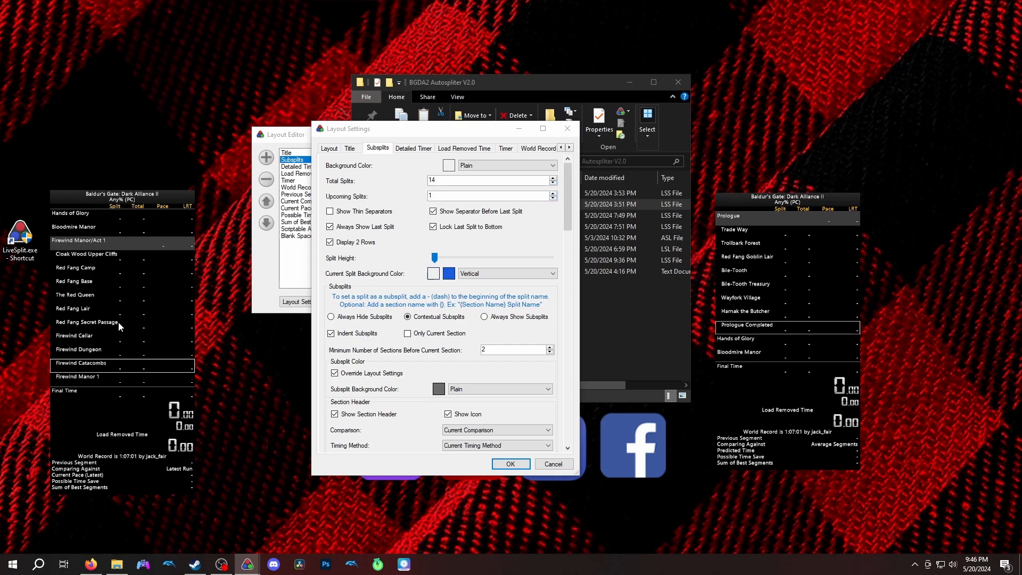
Set Upcoming Splits to 3 for the Subsplits component and check the Orb of Thunder and Jade Octahedron sections on the timer
{"action": "scroll", "coordinate": [118, 322], "scroll_direction": "down", "scroll_amount": 10}
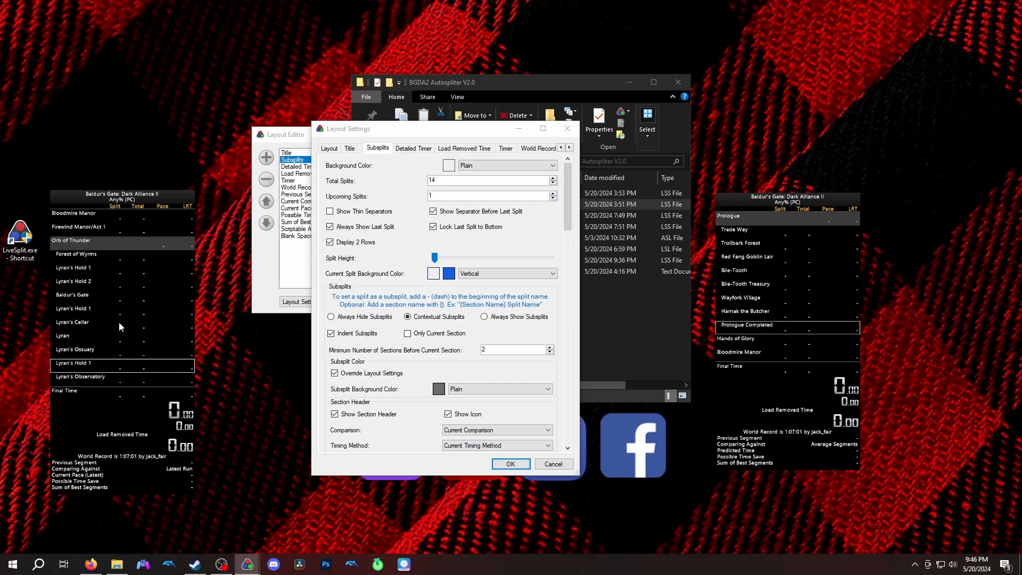
{"action": "scroll", "coordinate": [120, 321], "scroll_direction": "down", "scroll_amount": 3}
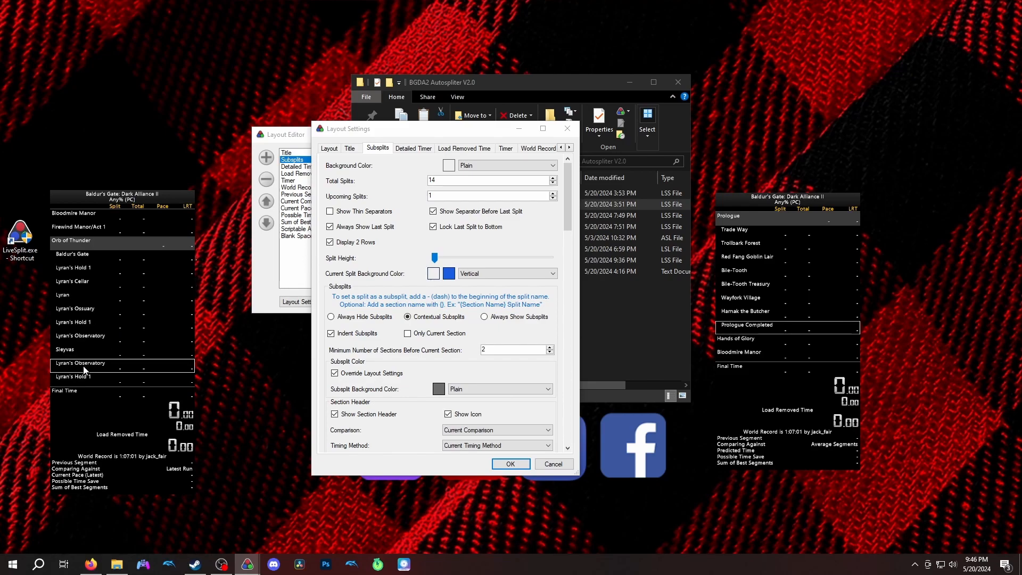
{"action": "left_click", "coordinate": [553, 193]}
{"action": "left_click", "coordinate": [553, 194]}
{"action": "scroll", "coordinate": [91, 379], "scroll_direction": "down", "scroll_amount": 10}
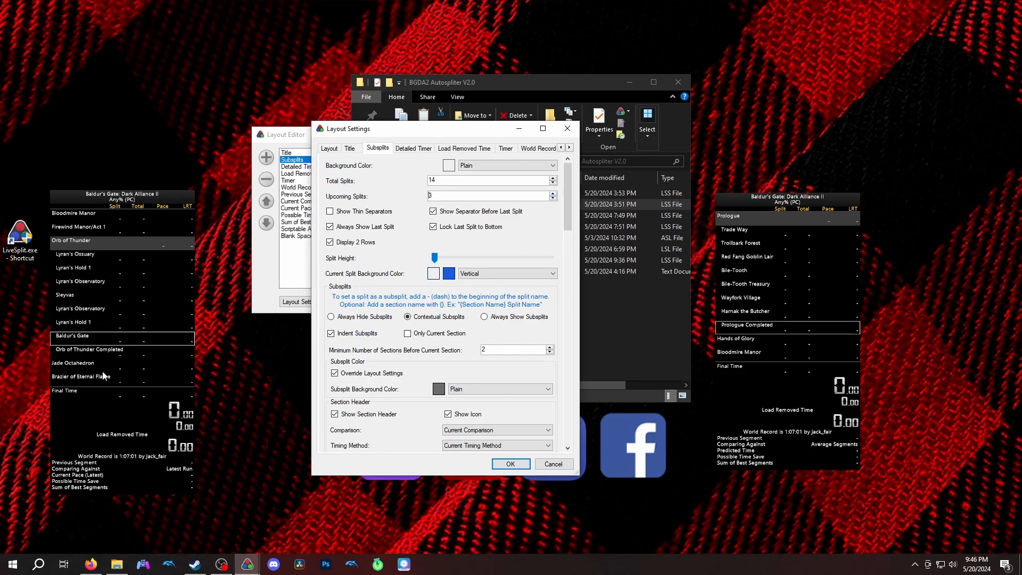
{"action": "scroll", "coordinate": [104, 375], "scroll_direction": "down", "scroll_amount": 2}
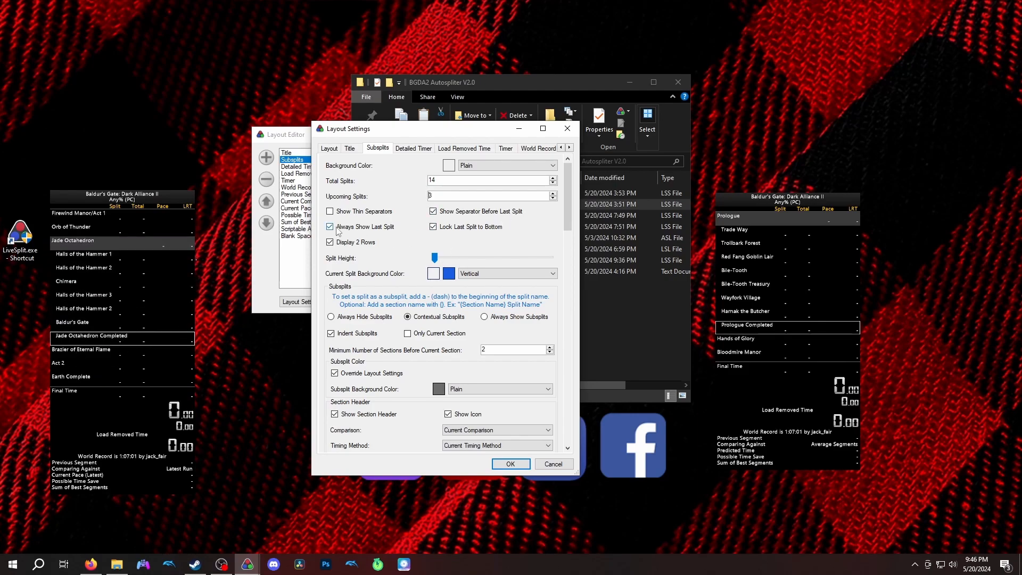
Enable Show Thin Separators for the Subsplits component and bring its subsplit display options into view
{"action": "left_click", "coordinate": [329, 212]}
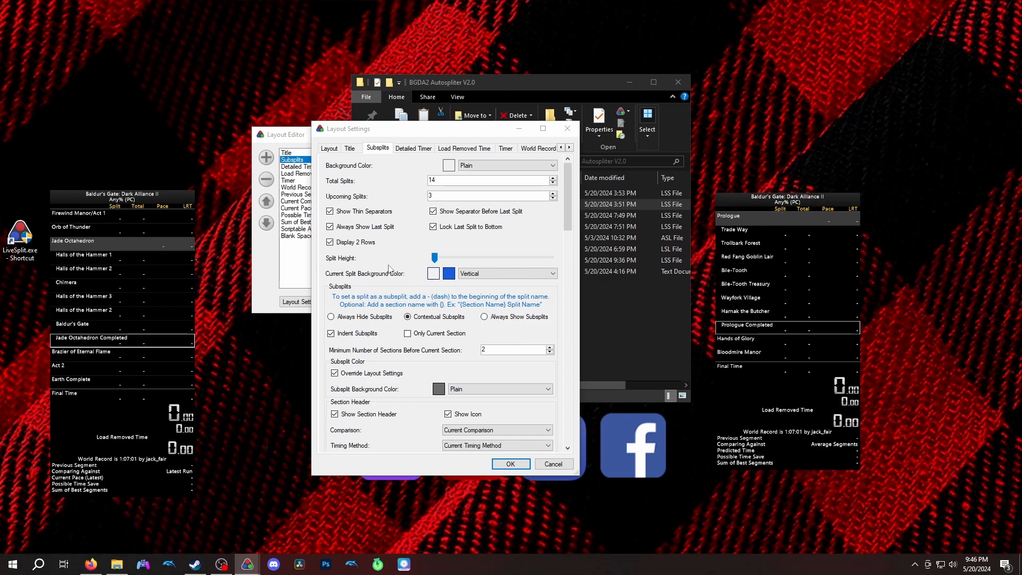
{"action": "scroll", "coordinate": [386, 290], "scroll_direction": "down", "scroll_amount": 3}
{"action": "scroll", "coordinate": [399, 271], "scroll_direction": "up", "scroll_amount": 2}
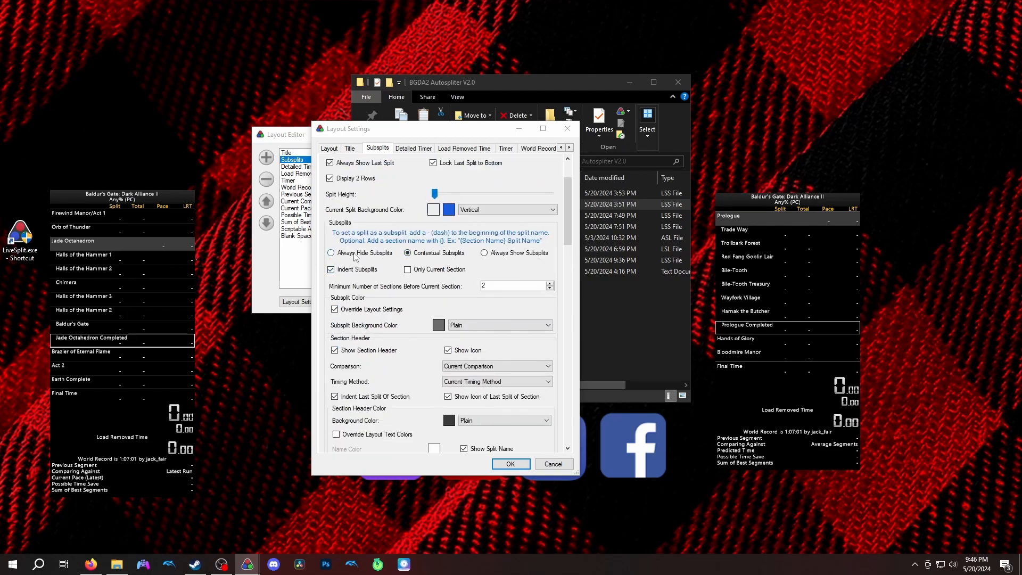
Try Always Hide Subsplits for the Subsplits component, return it to Contextual Subsplits and compare the sections on the timer
{"action": "scroll", "coordinate": [337, 256], "scroll_direction": "up", "scroll_amount": 1}
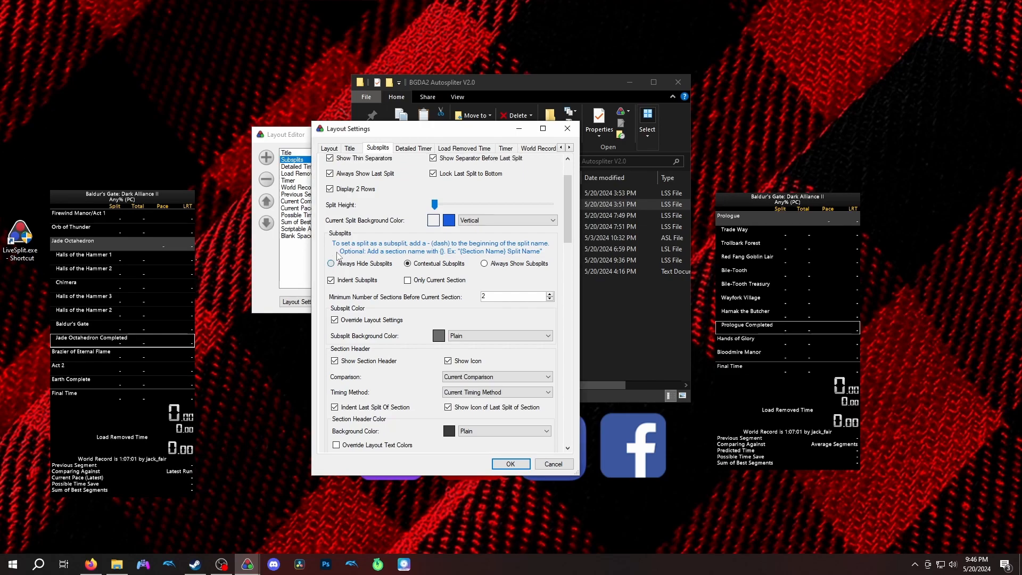
{"action": "left_click", "coordinate": [331, 264]}
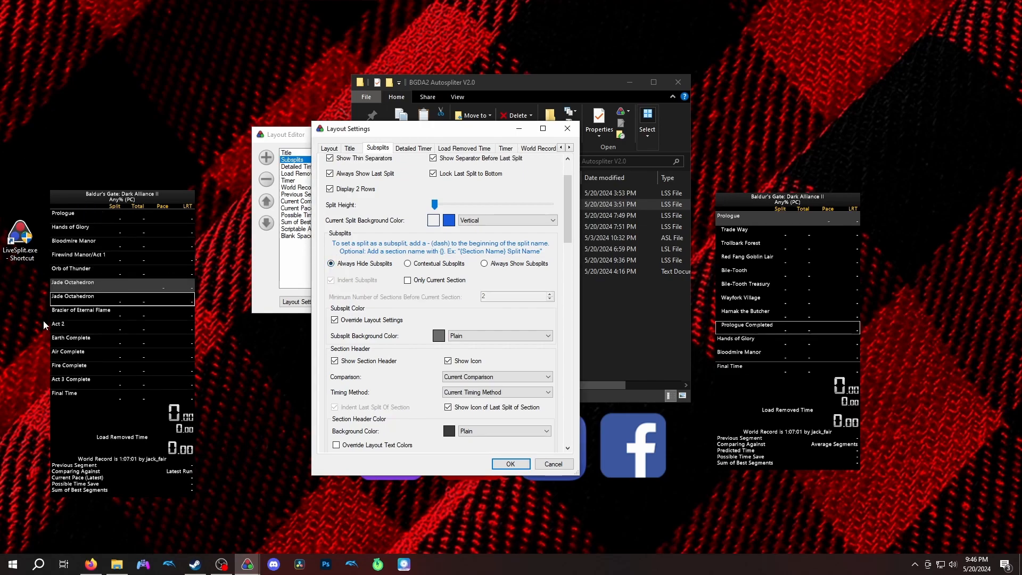
{"action": "scroll", "coordinate": [106, 294], "scroll_direction": "down", "scroll_amount": 2}
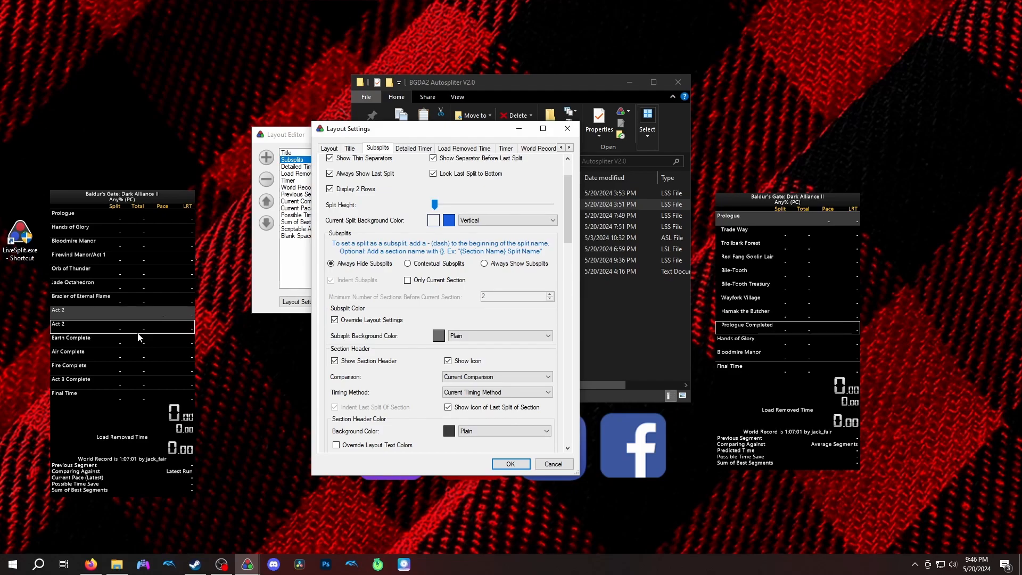
{"action": "left_click", "coordinate": [407, 263]}
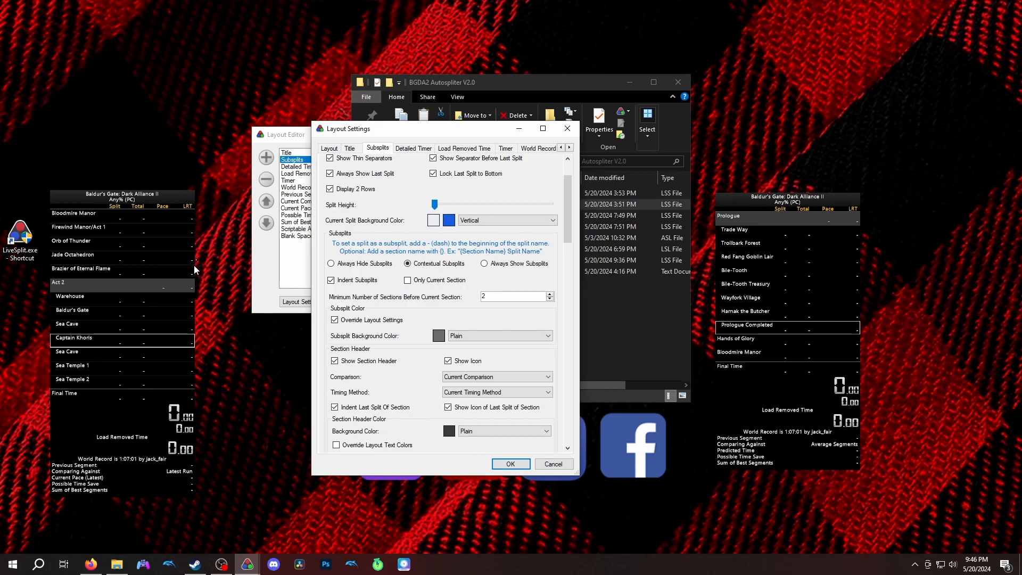
{"action": "scroll", "coordinate": [176, 277], "scroll_direction": "up", "scroll_amount": 4}
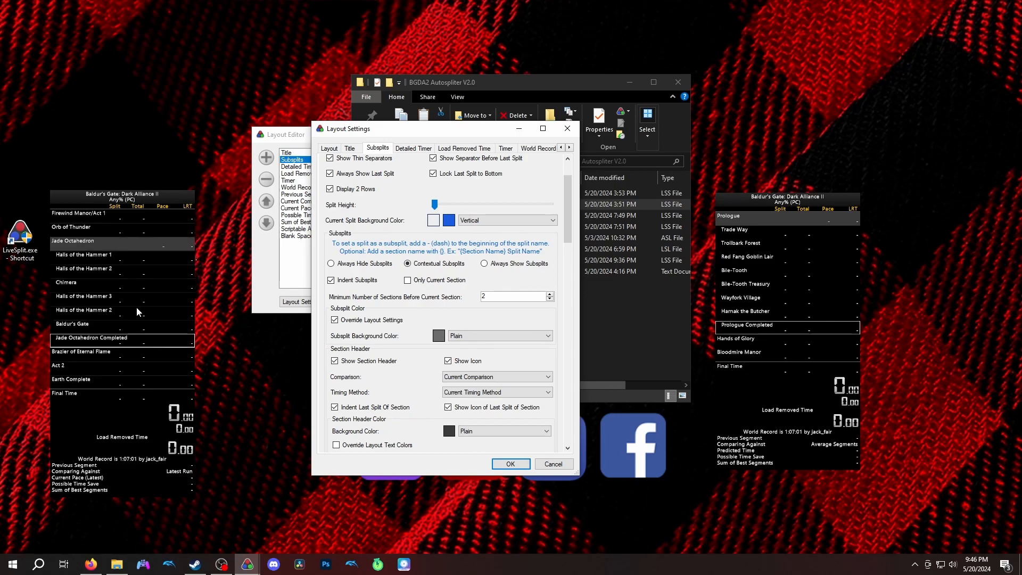
{"action": "scroll", "coordinate": [129, 300], "scroll_direction": "up", "scroll_amount": 4}
{"action": "scroll", "coordinate": [129, 299], "scroll_direction": "up", "scroll_amount": 5}
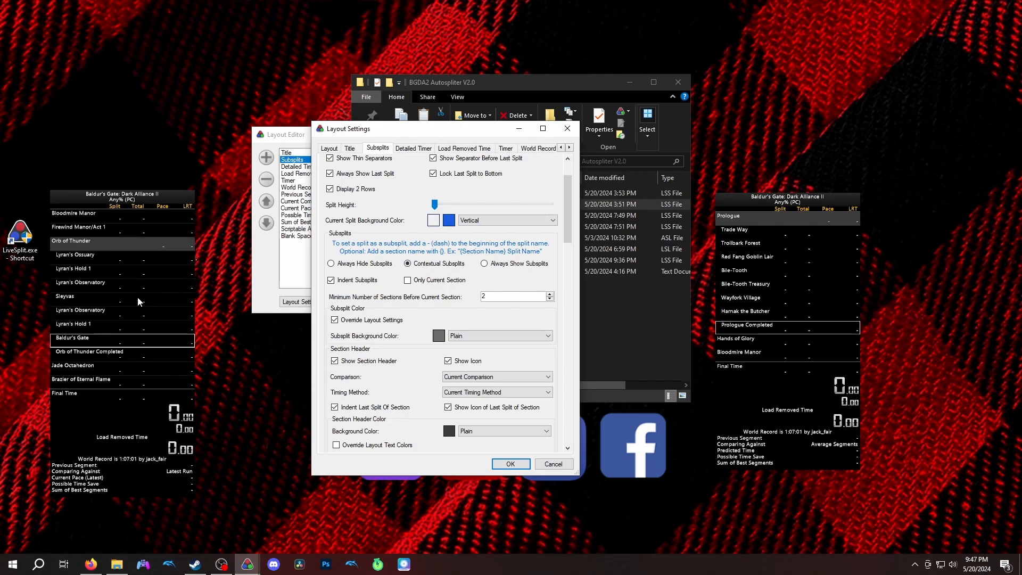
Try Always Show Subsplits on the timer's segment list and switch back to Contextual Subsplits
{"action": "left_click", "coordinate": [484, 263]}
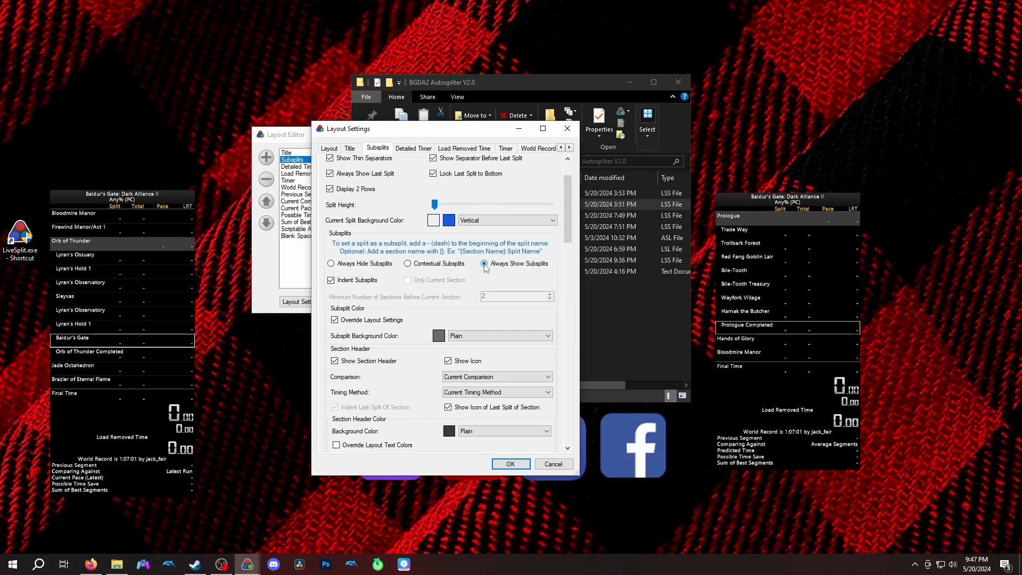
{"action": "scroll", "coordinate": [133, 264], "scroll_direction": "down", "scroll_amount": 4}
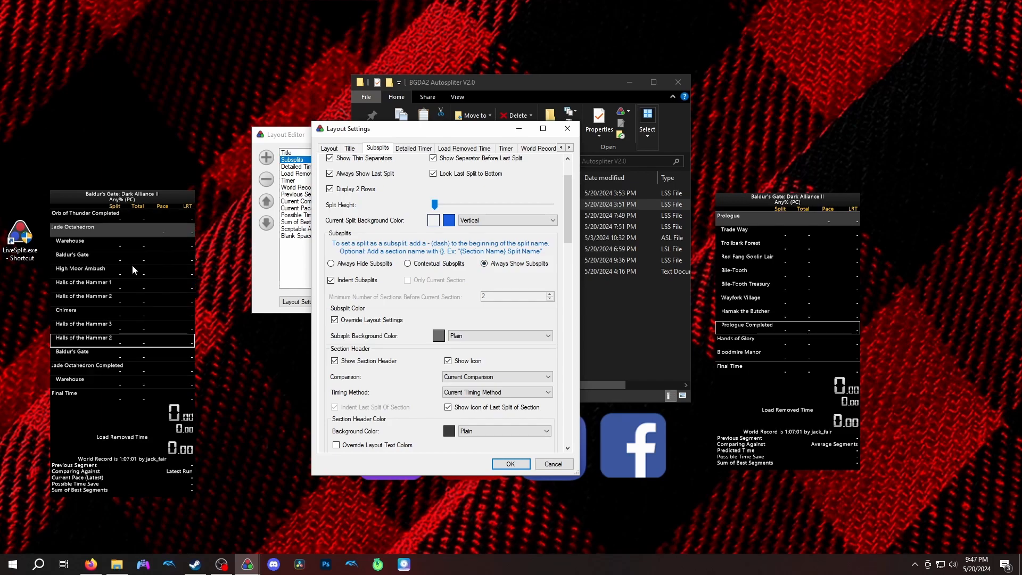
{"action": "scroll", "coordinate": [132, 264], "scroll_direction": "down", "scroll_amount": 3}
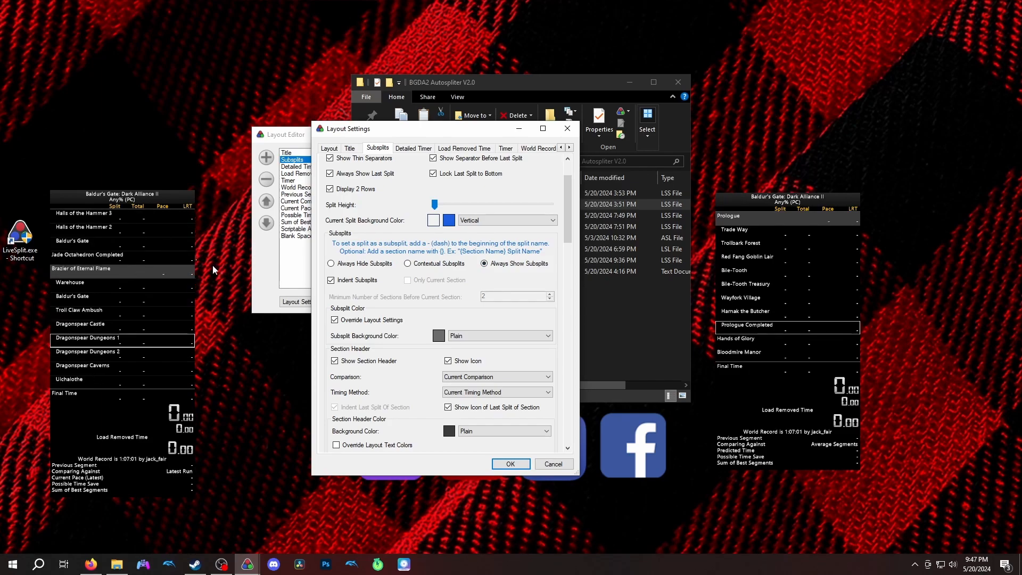
{"action": "left_click", "coordinate": [416, 268]}
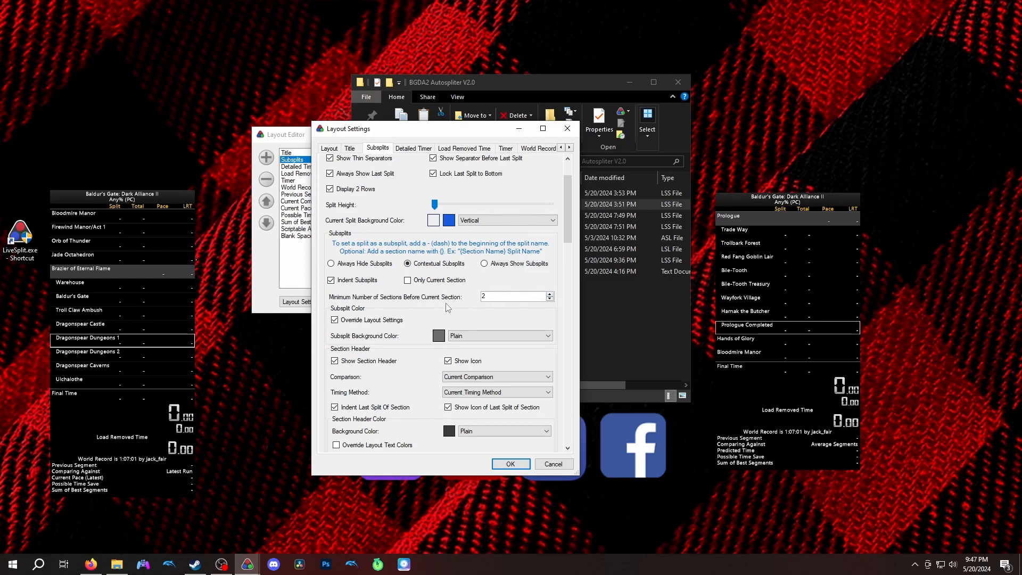
{"action": "scroll", "coordinate": [165, 318], "scroll_direction": "down", "scroll_amount": 4}
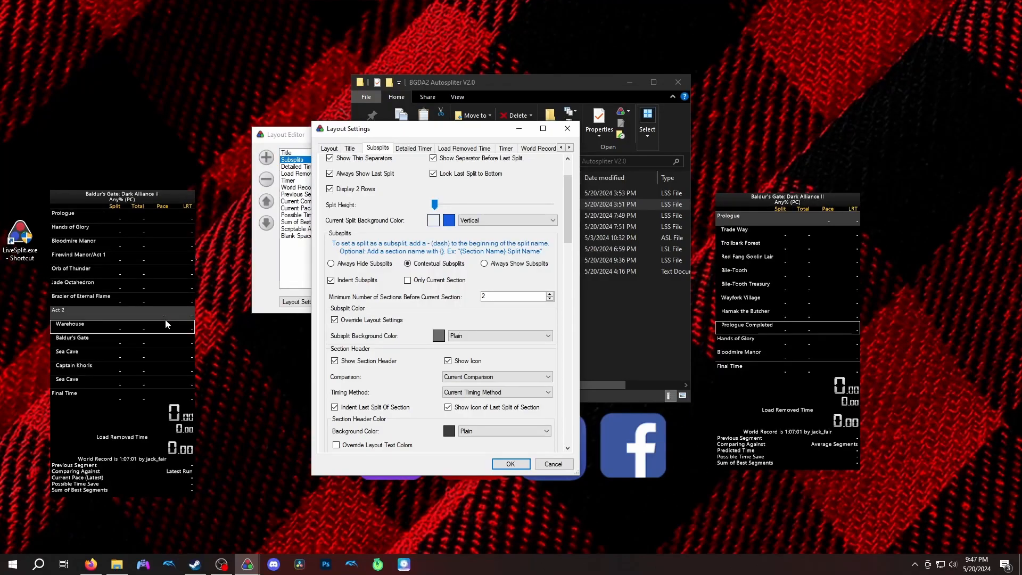
{"action": "scroll", "coordinate": [165, 319], "scroll_direction": "down", "scroll_amount": 2}
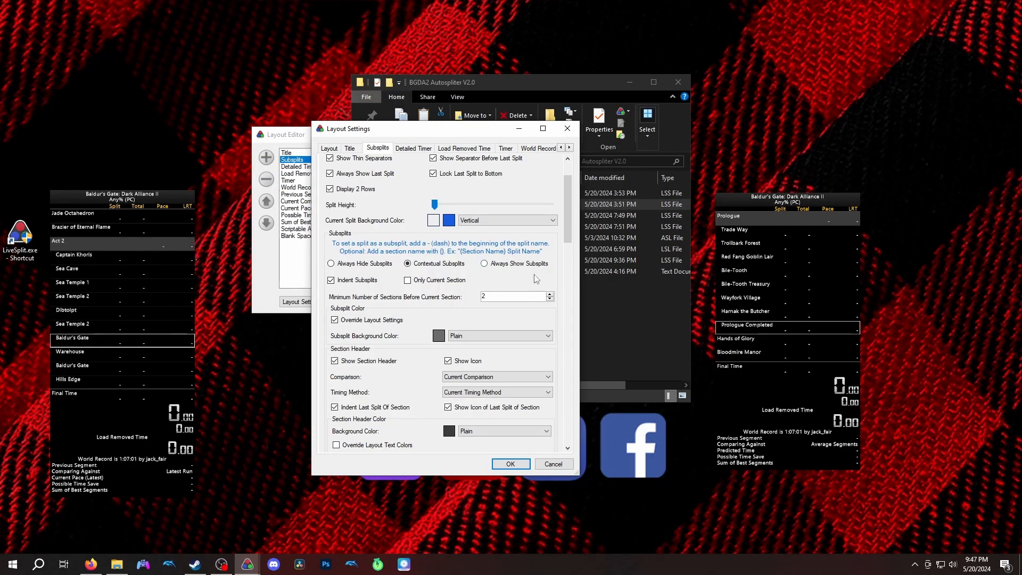
Try 3 and 4 as the Minimum Number of Sections Before Current Section and return the value to 2
{"action": "left_click", "coordinate": [550, 294]}
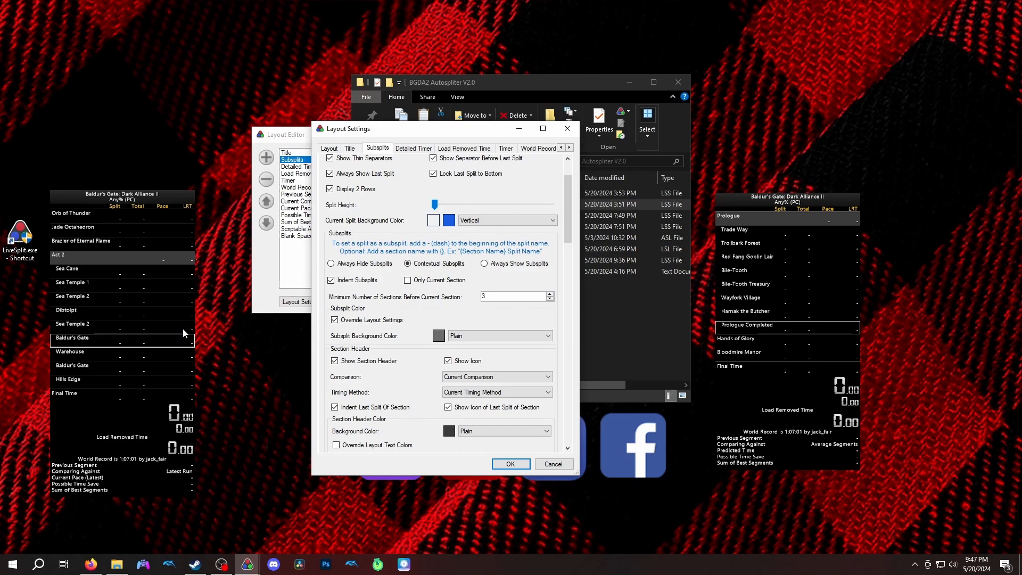
{"action": "scroll", "coordinate": [108, 329], "scroll_direction": "down", "scroll_amount": 1}
{"action": "left_click", "coordinate": [550, 293]}
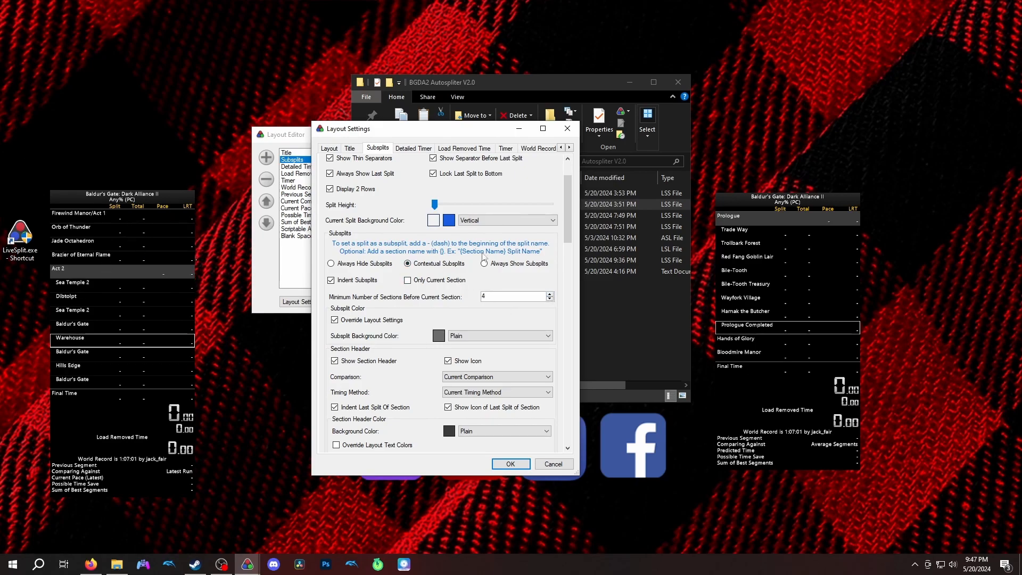
{"action": "left_click", "coordinate": [550, 299]}
{"action": "left_click", "coordinate": [550, 299]}
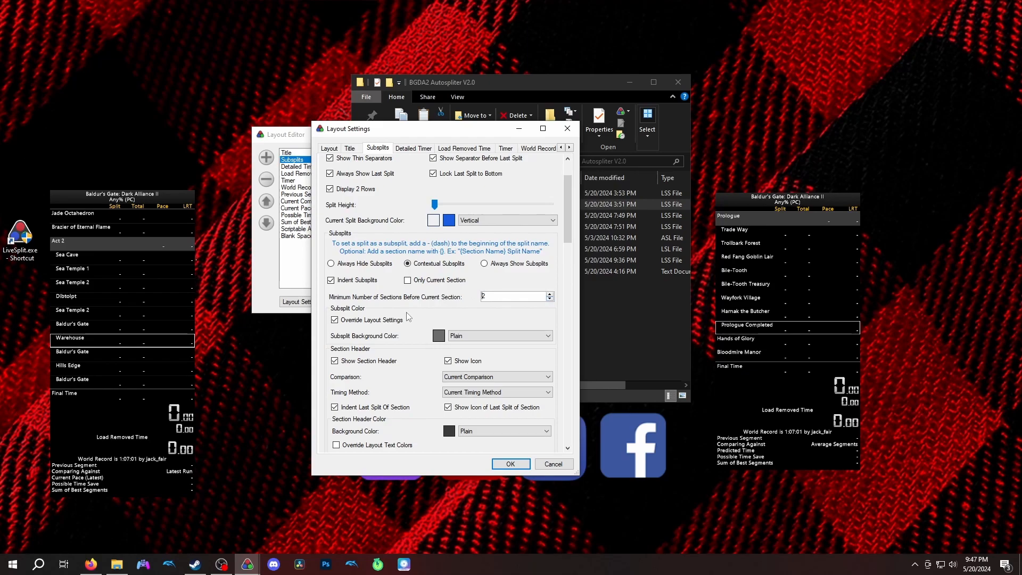
Look over the remaining Subsplits settings down to the column definitions, and close the layout settings and editor without keeping changes
{"action": "scroll", "coordinate": [408, 317], "scroll_direction": "down", "scroll_amount": 1}
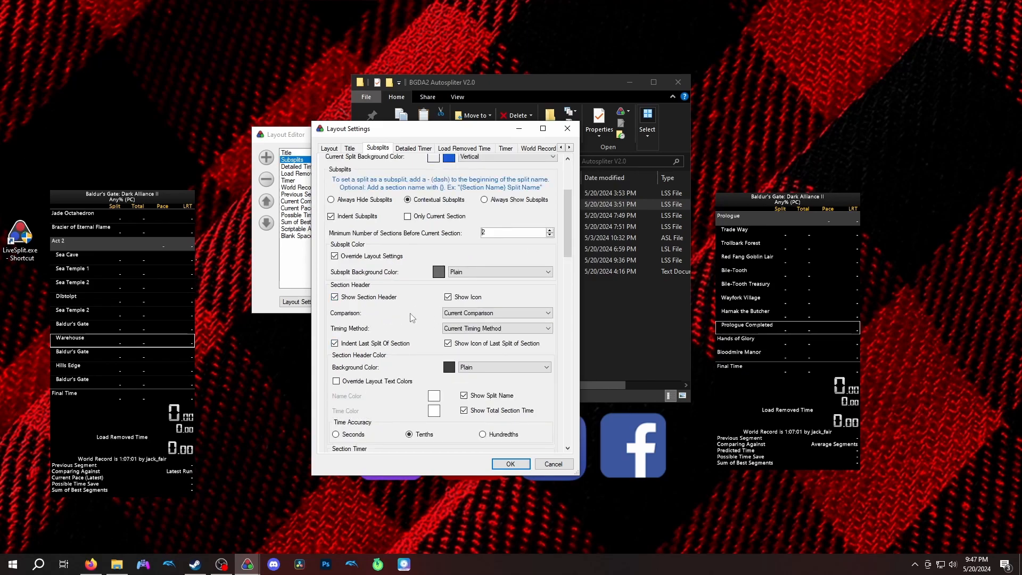
{"action": "scroll", "coordinate": [413, 314], "scroll_direction": "down", "scroll_amount": 3}
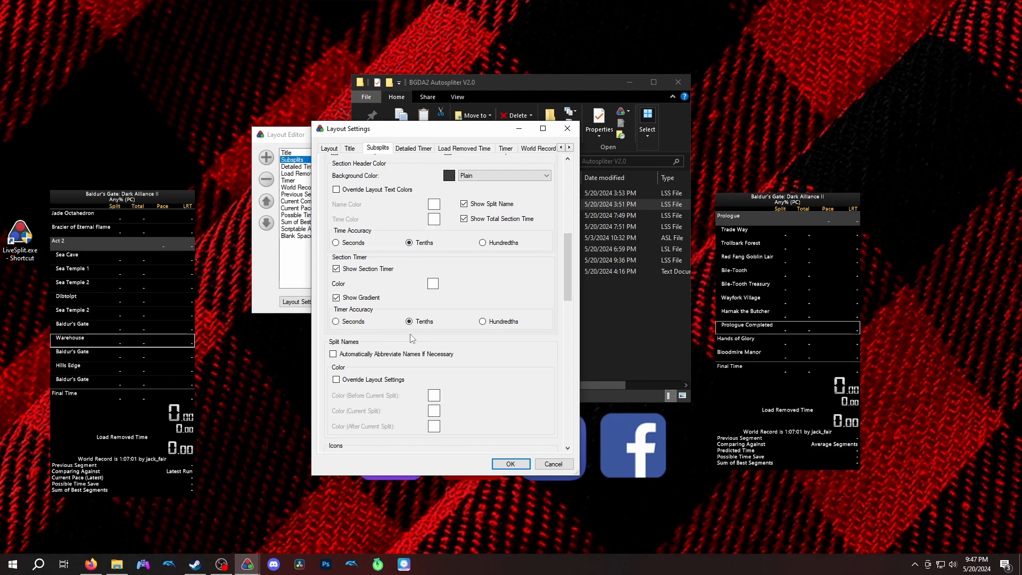
{"action": "scroll", "coordinate": [500, 335], "scroll_direction": "down", "scroll_amount": 10}
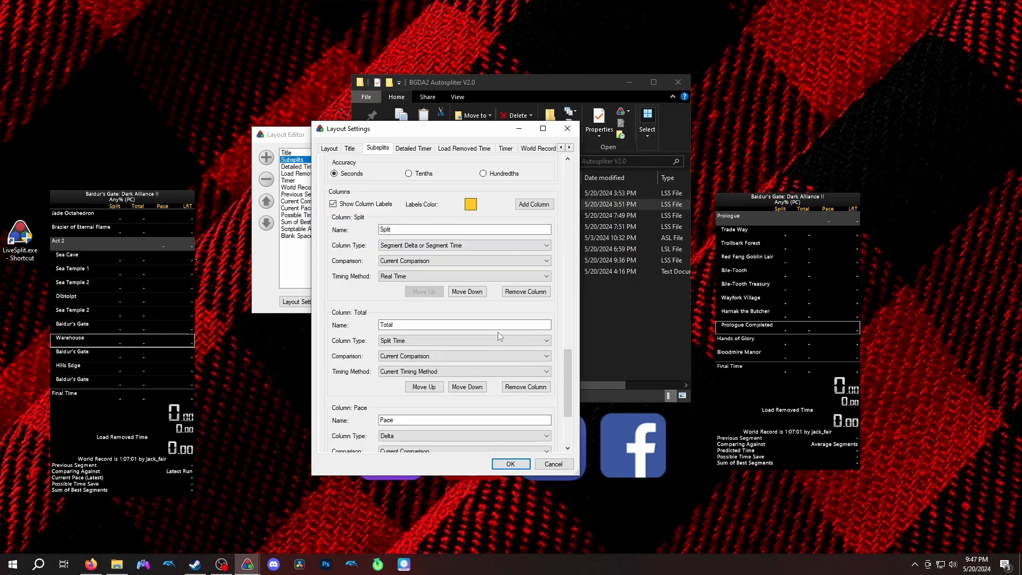
{"action": "scroll", "coordinate": [497, 331], "scroll_direction": "down", "scroll_amount": 2}
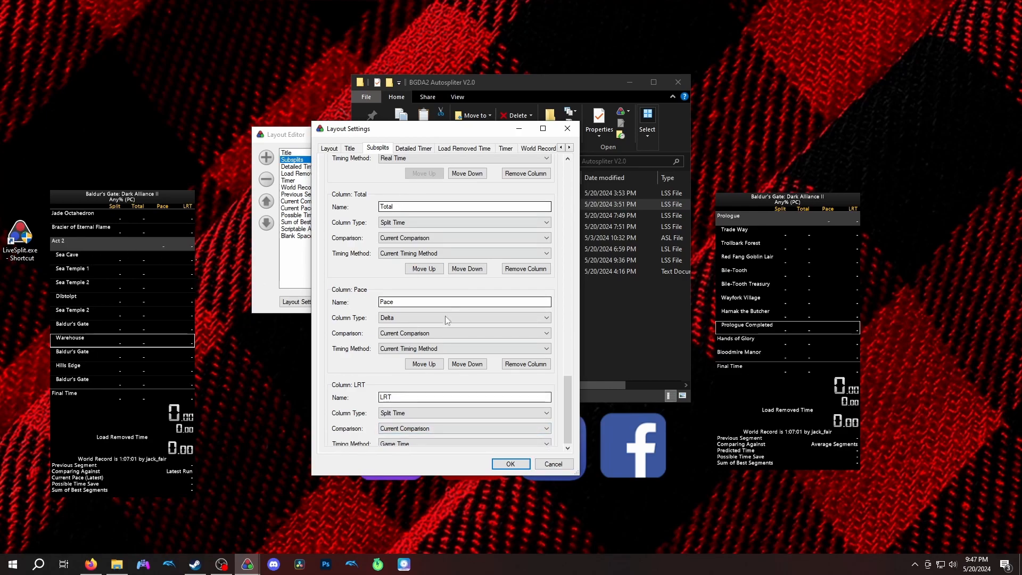
{"action": "left_click", "coordinate": [552, 463]}
{"action": "left_click", "coordinate": [514, 302]}
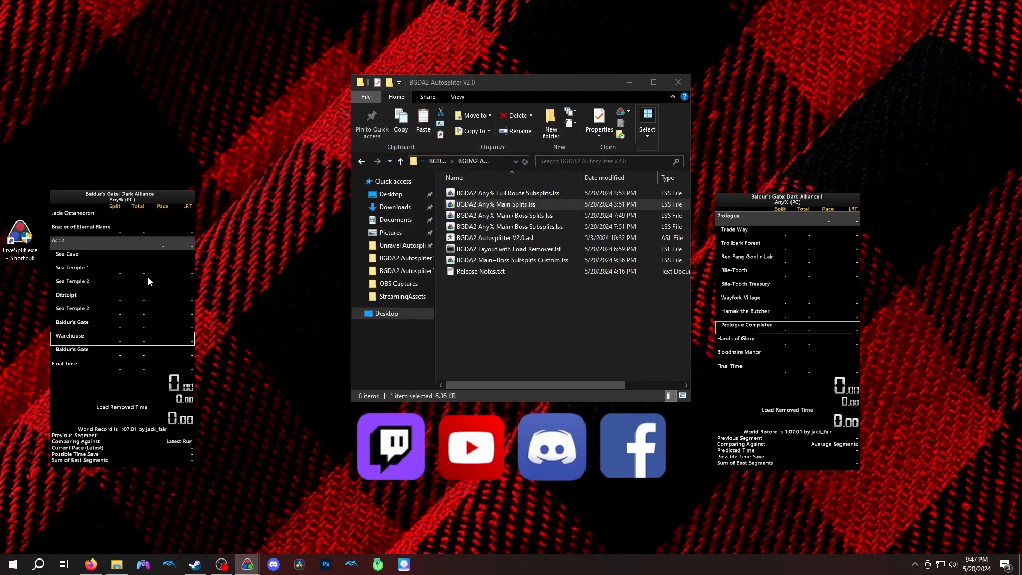
Open the splits that contain recorded run times and look through their sections from Act 2 back to Prologue
{"action": "right_click", "coordinate": [148, 276]}
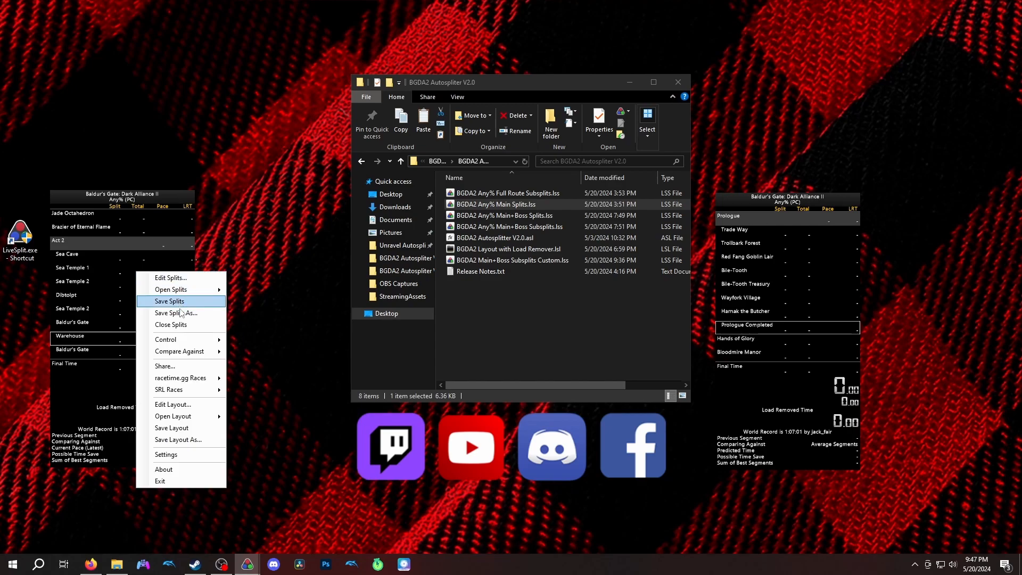
{"action": "left_click", "coordinate": [149, 289]}
{"action": "scroll", "coordinate": [149, 289], "scroll_direction": "up", "scroll_amount": 6}
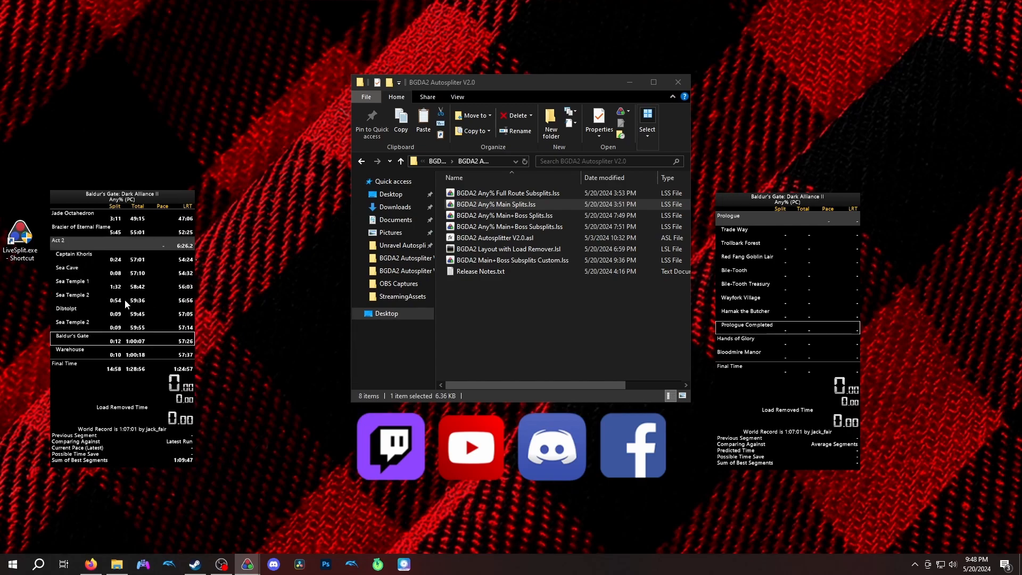
{"action": "scroll", "coordinate": [125, 299], "scroll_direction": "up", "scroll_amount": 6}
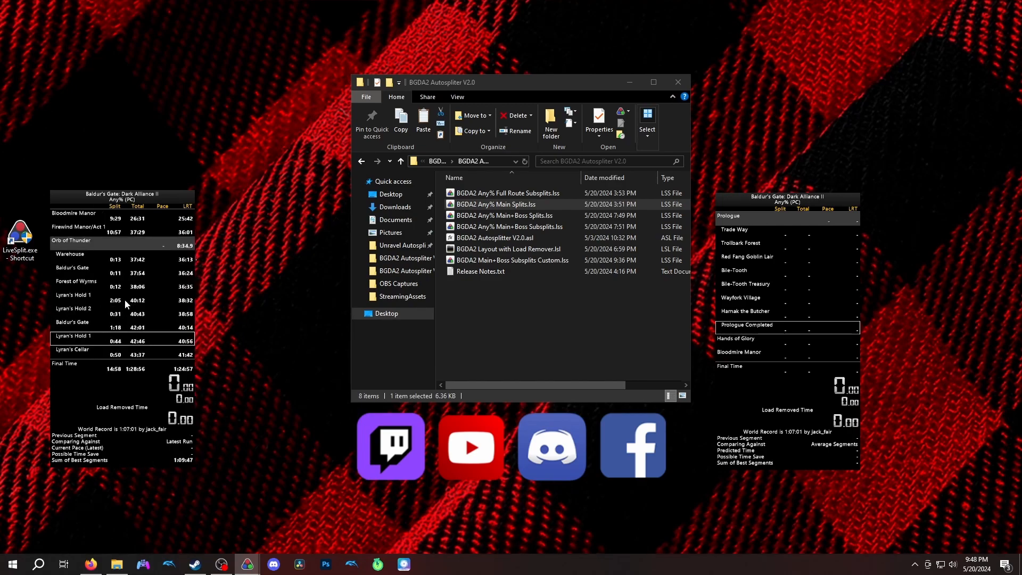
{"action": "scroll", "coordinate": [125, 299], "scroll_direction": "up", "scroll_amount": 6}
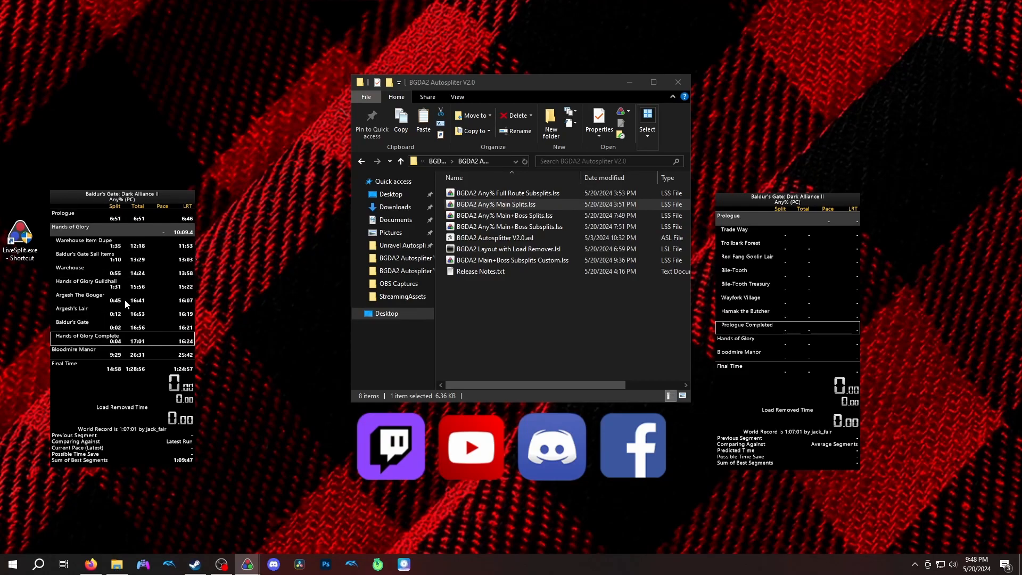
{"action": "scroll", "coordinate": [124, 299], "scroll_direction": "up", "scroll_amount": 3}
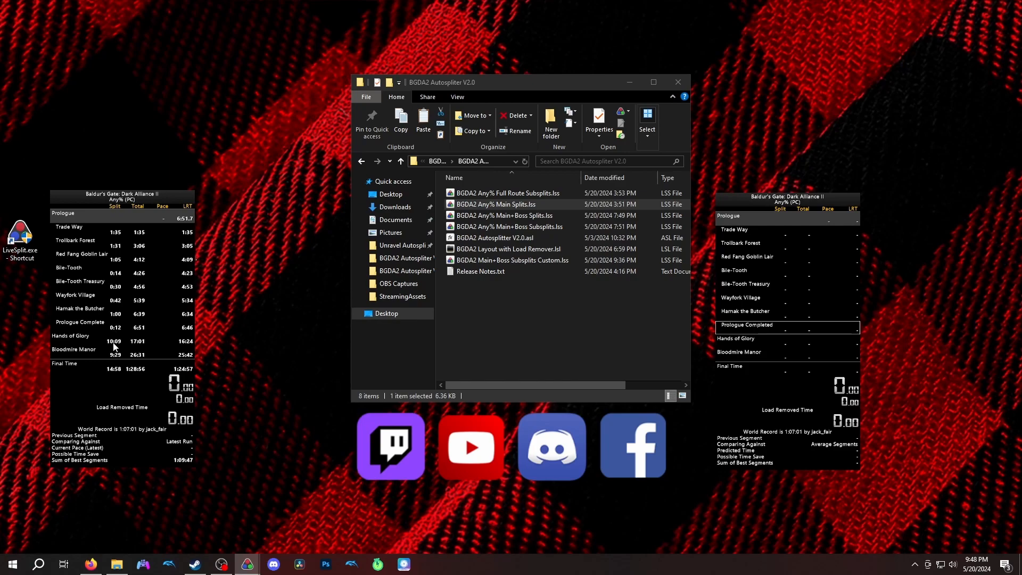
{"action": "scroll", "coordinate": [115, 343], "scroll_direction": "down", "scroll_amount": 2}
{"action": "scroll", "coordinate": [128, 232], "scroll_direction": "up", "scroll_amount": 1}
{"action": "scroll", "coordinate": [113, 250], "scroll_direction": "down", "scroll_amount": 1}
Set the timer to compare the run against Personal Best
{"action": "right_click", "coordinate": [184, 322]}
{"action": "left_click", "coordinate": [187, 289]}
{"action": "scroll", "coordinate": [149, 301], "scroll_direction": "down", "scroll_amount": 2}
{"action": "scroll", "coordinate": [149, 300], "scroll_direction": "up", "scroll_amount": 1}
{"action": "right_click", "coordinate": [149, 300]}
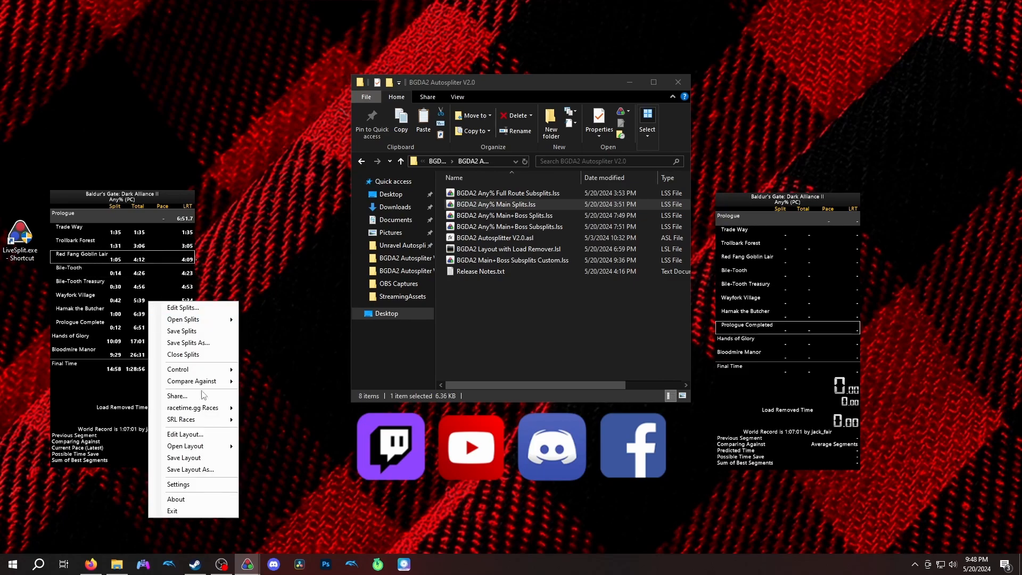
{"action": "mouse_move", "coordinate": [225, 373]}
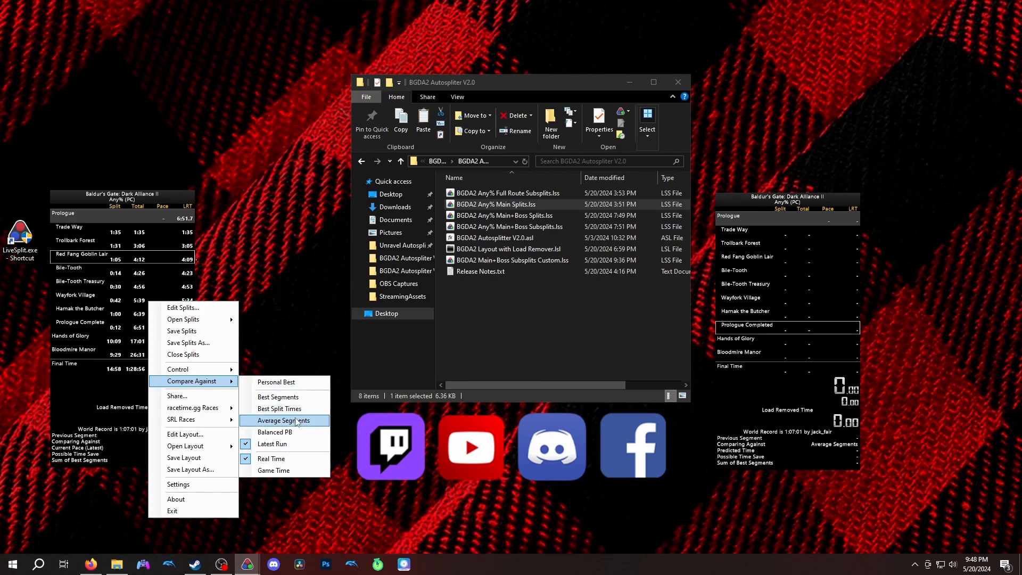
{"action": "left_click", "coordinate": [282, 383]}
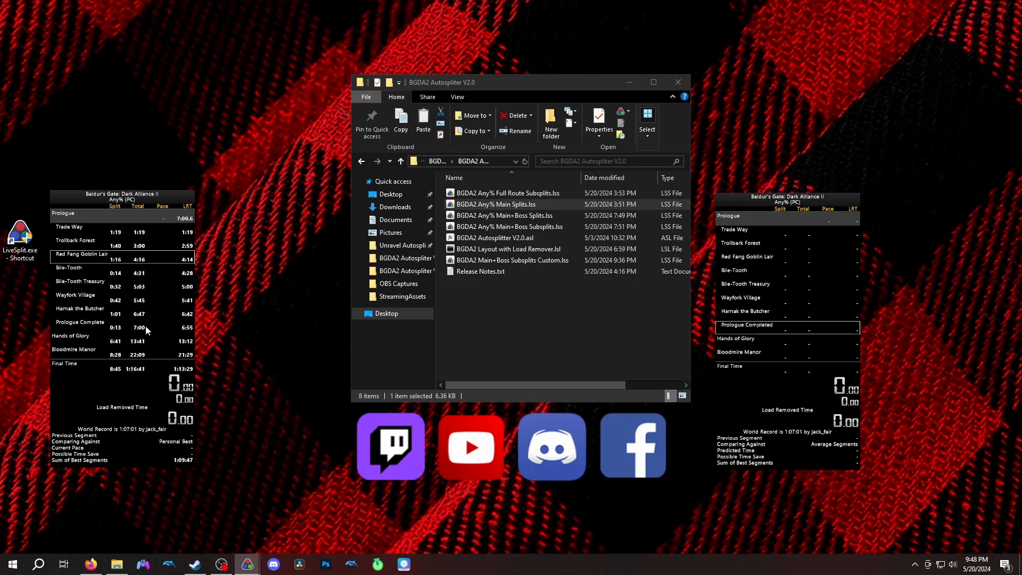
Examine the Personal Best times and subsplits from Prologue to the Orb of Thunder section on the timer
{"action": "scroll", "coordinate": [149, 324], "scroll_direction": "down", "scroll_amount": 10}
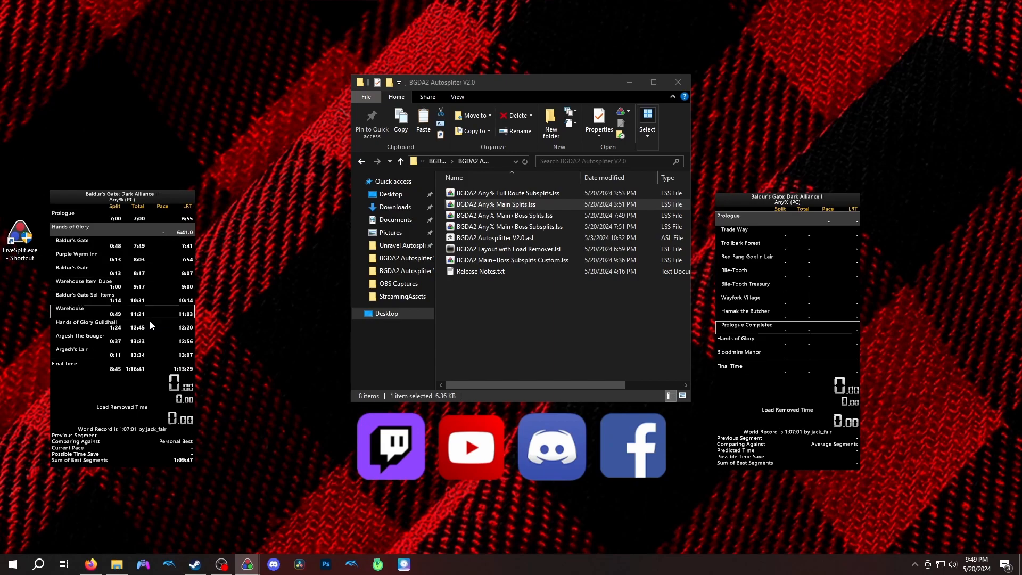
{"action": "scroll", "coordinate": [149, 329], "scroll_direction": "down", "scroll_amount": 12}
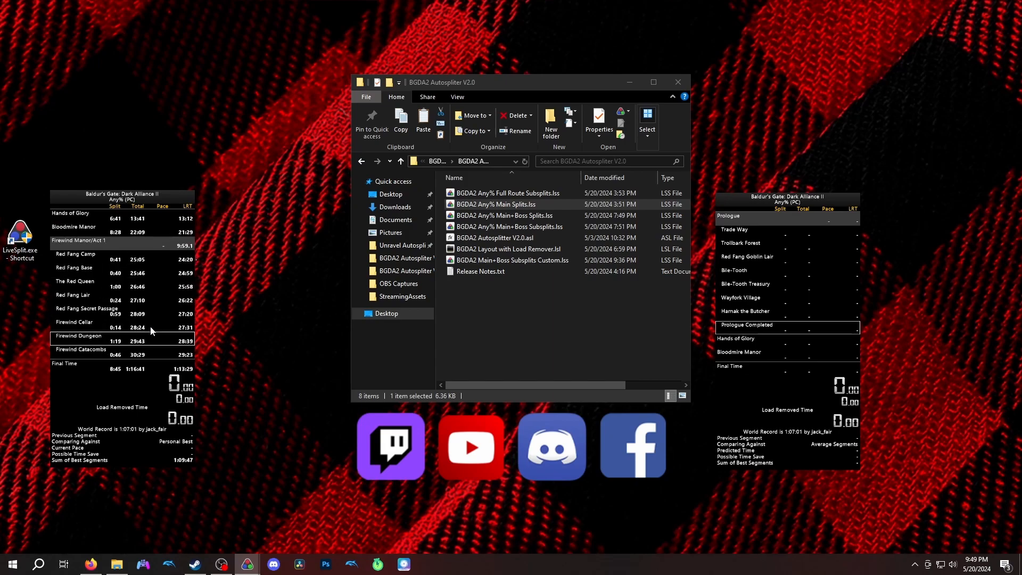
{"action": "scroll", "coordinate": [150, 331], "scroll_direction": "up", "scroll_amount": 10}
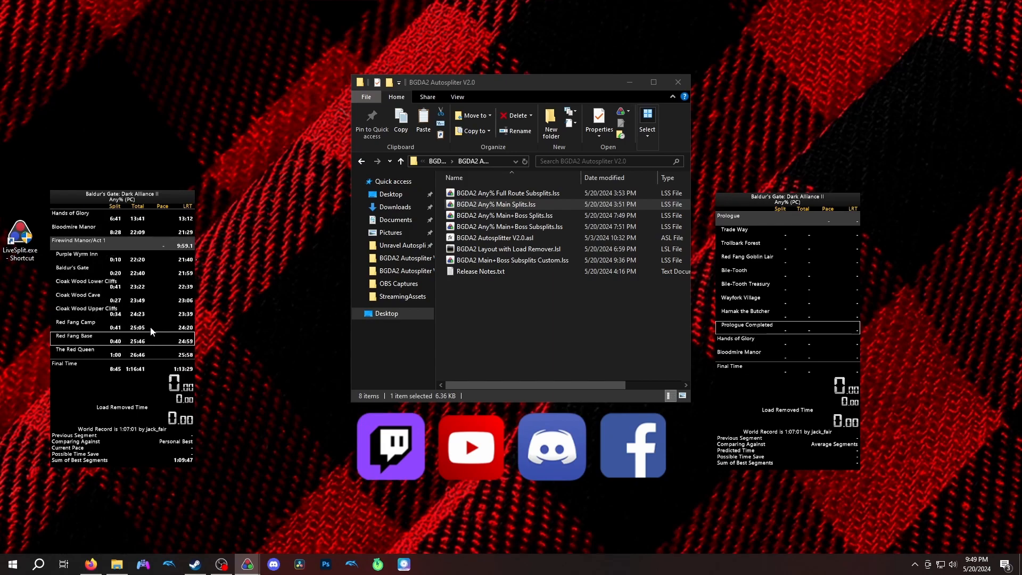
{"action": "scroll", "coordinate": [137, 325], "scroll_direction": "down", "scroll_amount": 8}
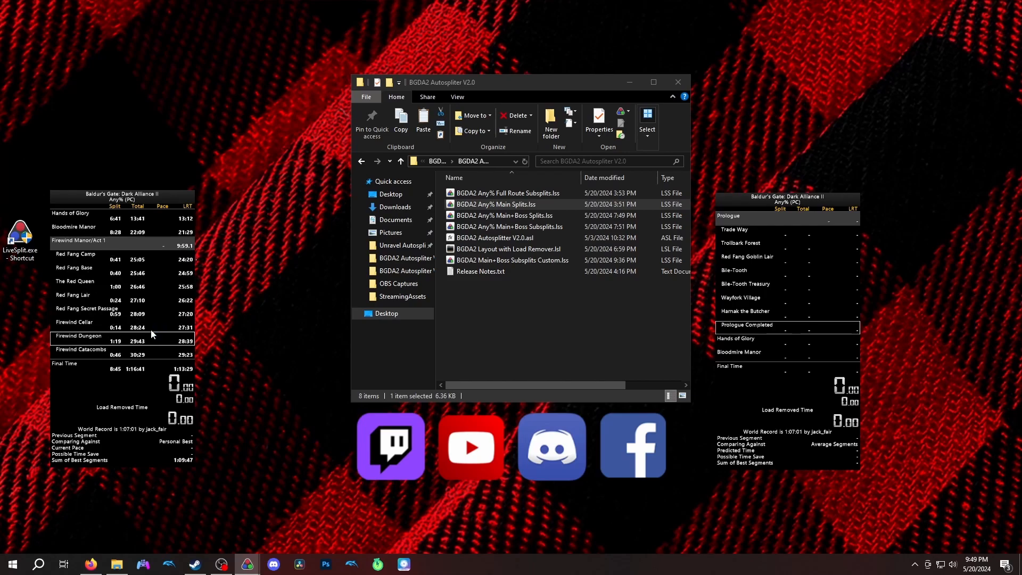
{"action": "scroll", "coordinate": [120, 346], "scroll_direction": "down", "scroll_amount": 2}
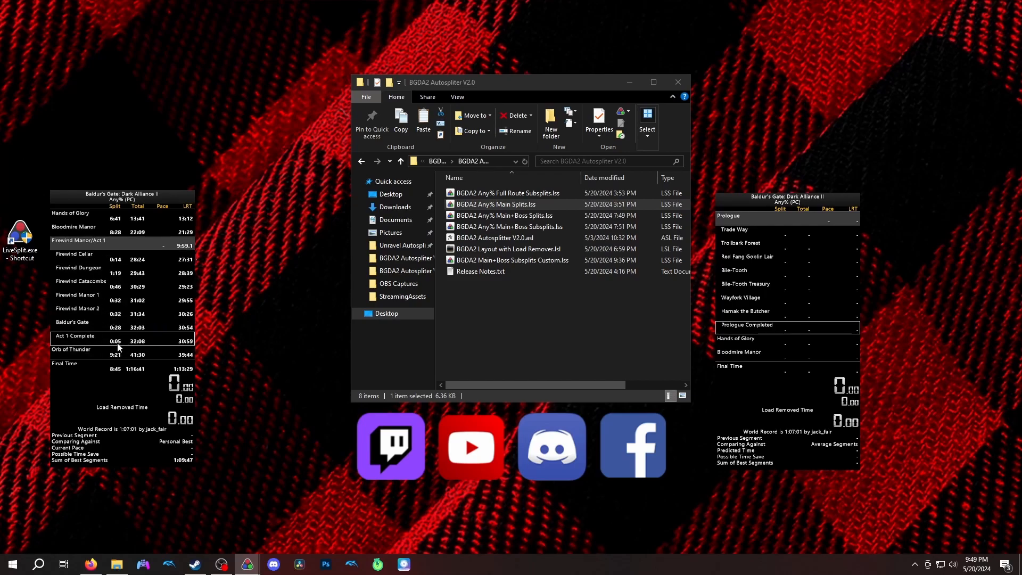
{"action": "scroll", "coordinate": [133, 341], "scroll_direction": "down", "scroll_amount": 2}
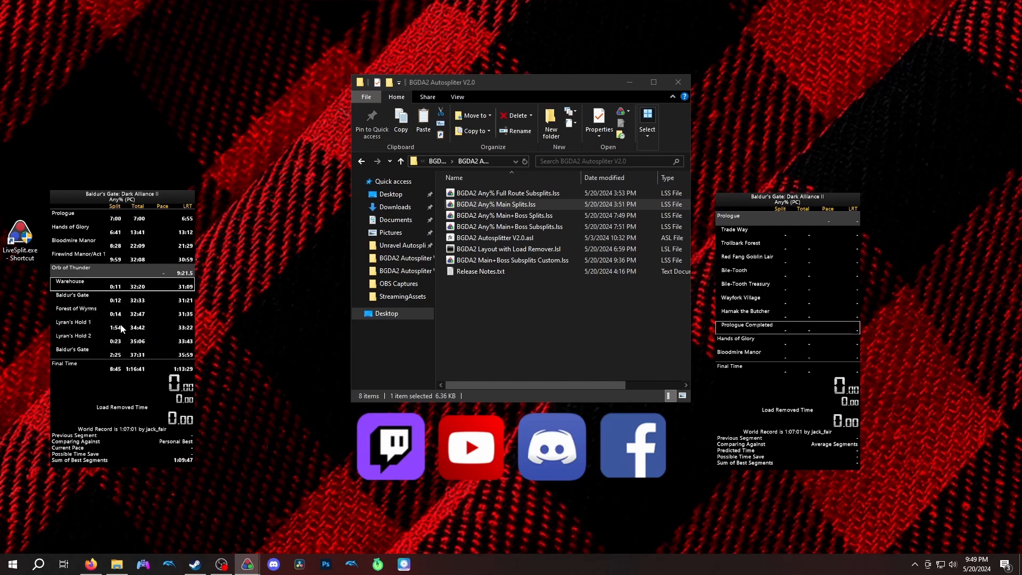
{"action": "scroll", "coordinate": [121, 327], "scroll_direction": "up", "scroll_amount": 8}
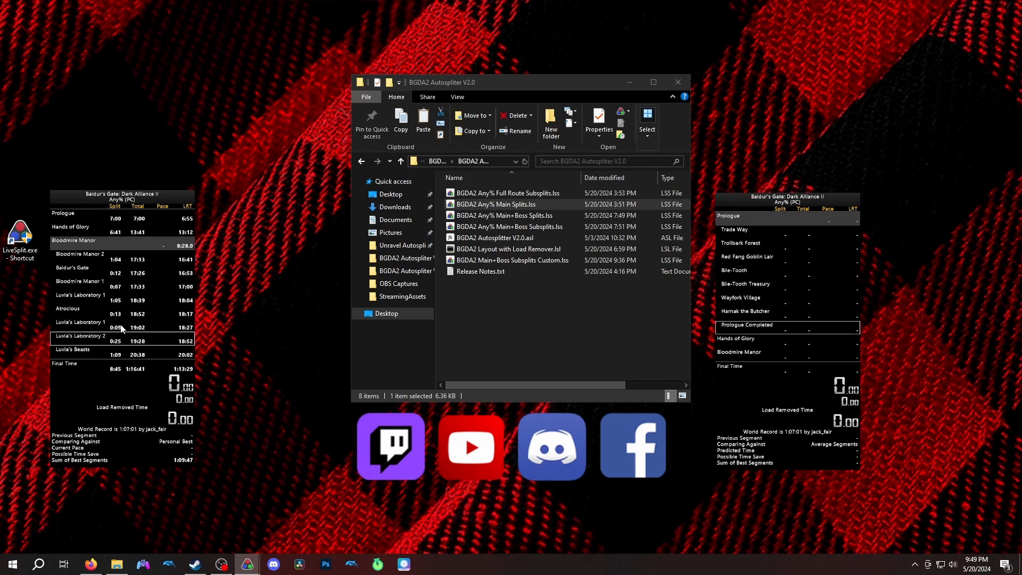
Look back over the Personal Best subsplit times from Bloodmire Manor through Hands of Glory to Prologue
{"action": "scroll", "coordinate": [119, 323], "scroll_direction": "up", "scroll_amount": 10}
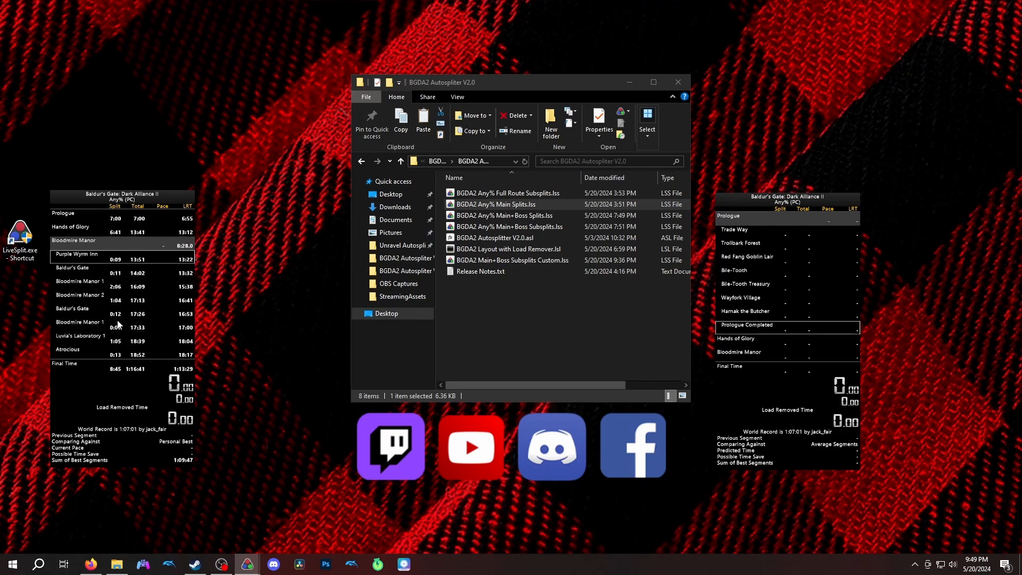
{"action": "scroll", "coordinate": [119, 324], "scroll_direction": "down", "scroll_amount": 4}
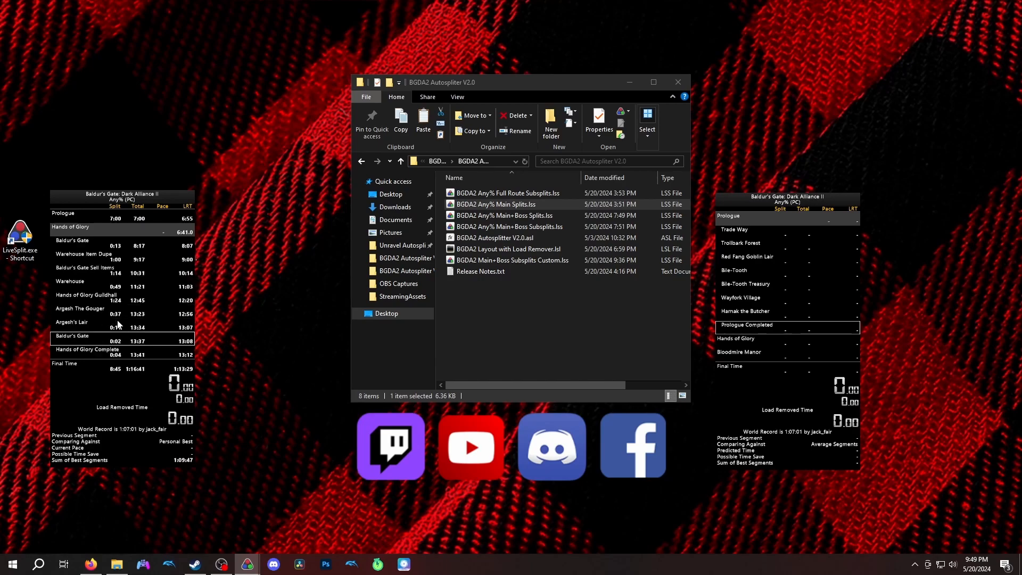
{"action": "scroll", "coordinate": [138, 329], "scroll_direction": "up", "scroll_amount": 10}
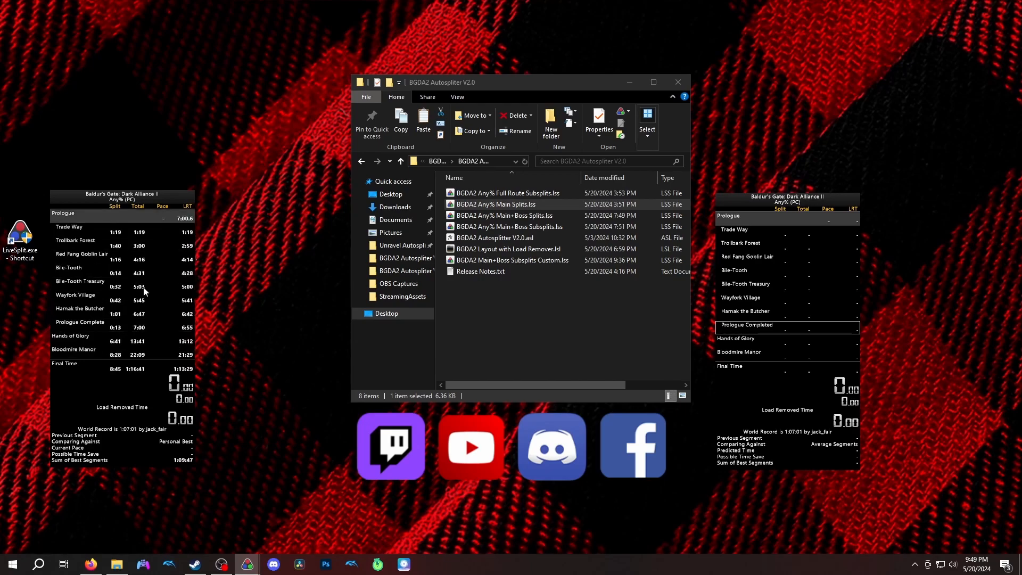
Examine the Total, Pace and LRT column definitions in the layout's Subsplits settings, and close the settings and the layout editor
{"action": "right_click", "coordinate": [144, 288]}
{"action": "left_click", "coordinate": [187, 420]}
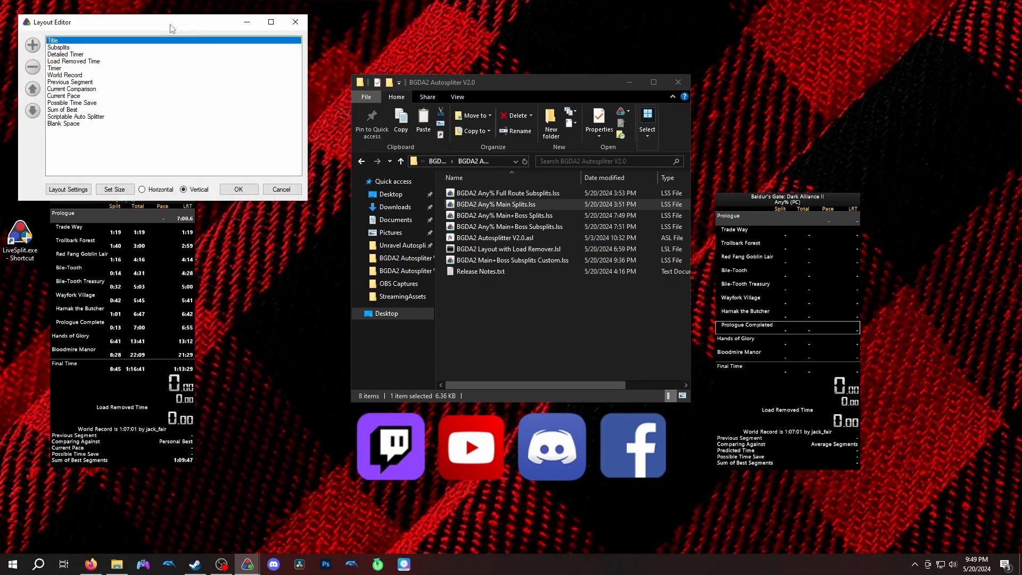
{"action": "left_click_drag", "start_coordinate": [154, 24], "coordinate": [439, 93]}
{"action": "double_click", "coordinate": [357, 115]}
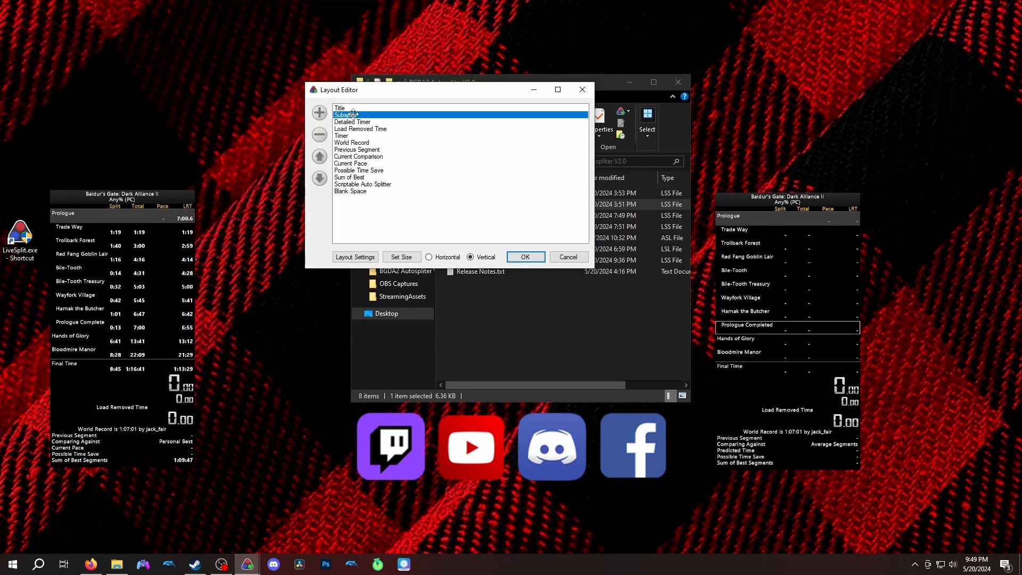
{"action": "left_click_drag", "start_coordinate": [167, 42], "coordinate": [471, 127]}
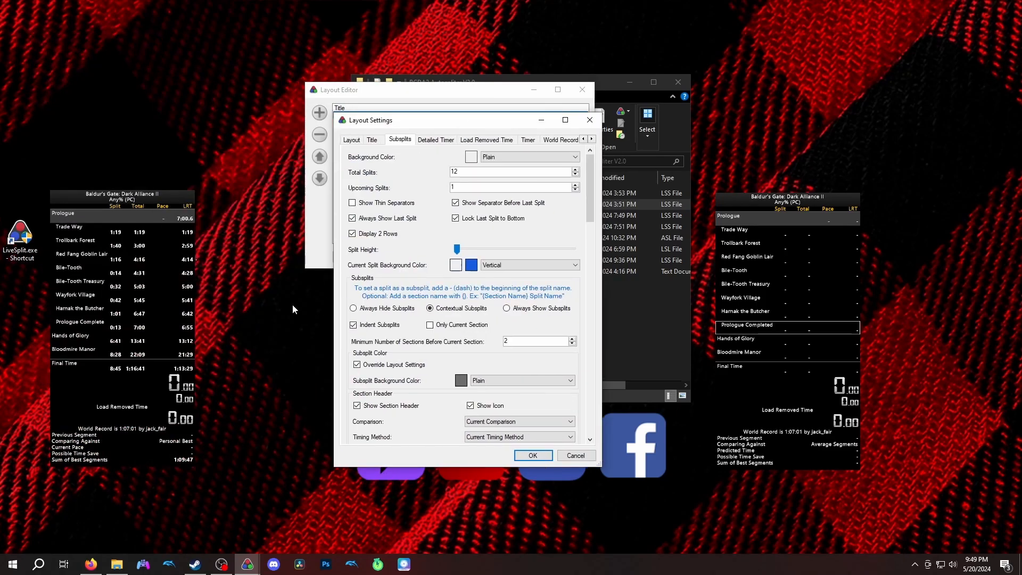
{"action": "scroll", "coordinate": [428, 296], "scroll_direction": "down", "scroll_amount": 20}
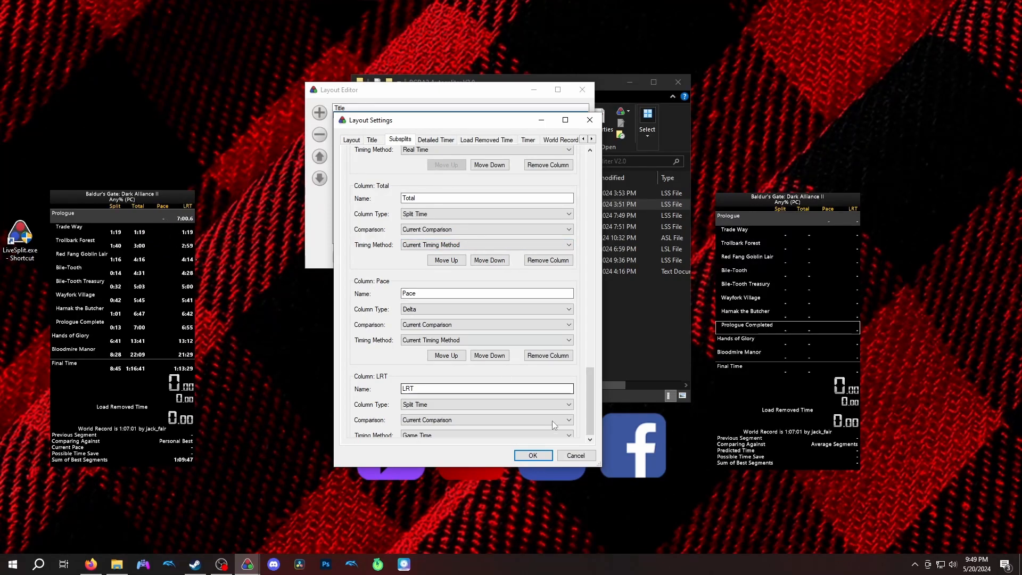
{"action": "left_click", "coordinate": [570, 455]}
{"action": "left_click", "coordinate": [525, 260]}
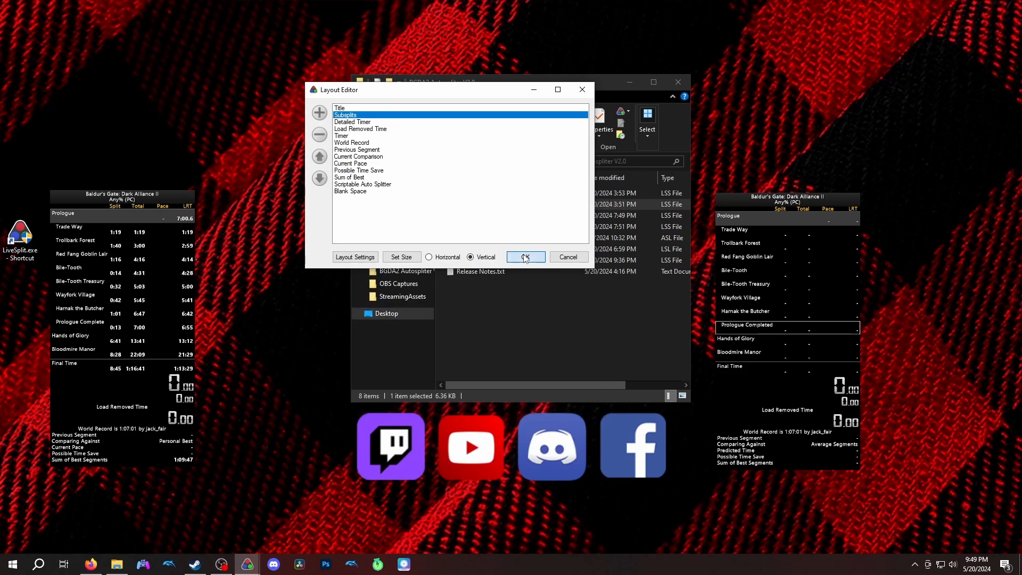
Start a run on the timer with recorded times and split through the Prologue segments up to Bile-Tooth Treasury
{"action": "key", "text": "KP_1"}
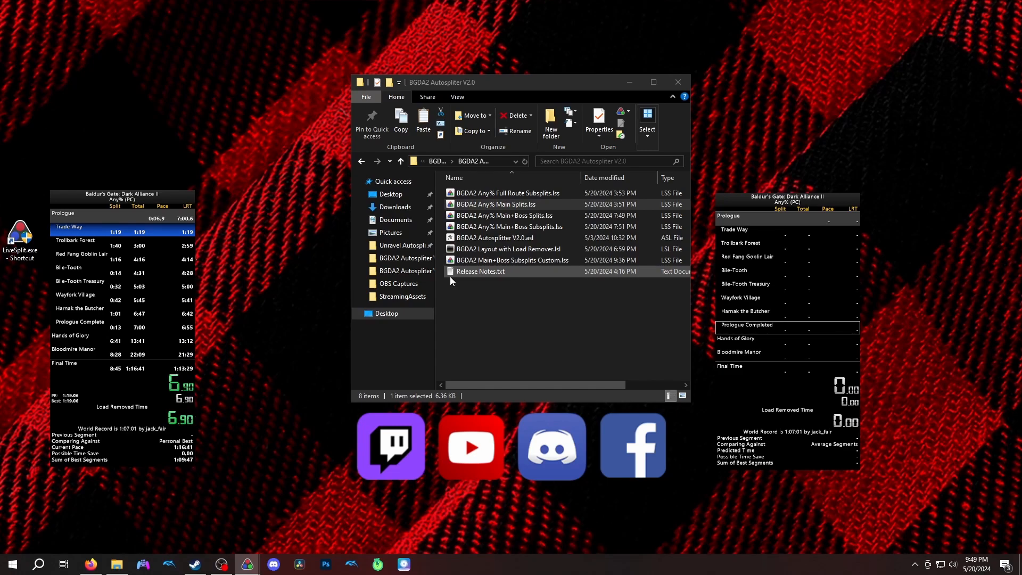
{"action": "key", "text": "KP_1"}
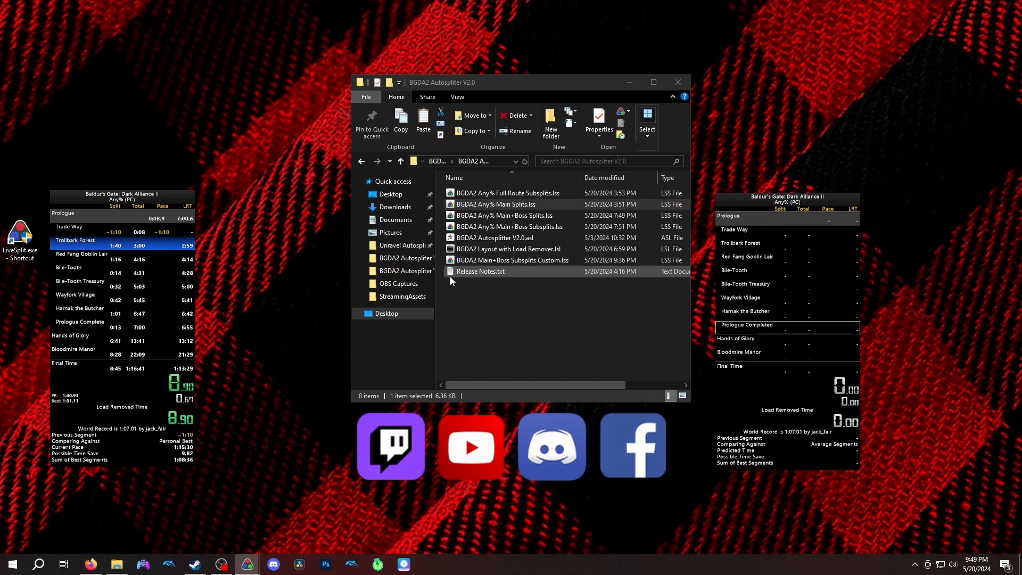
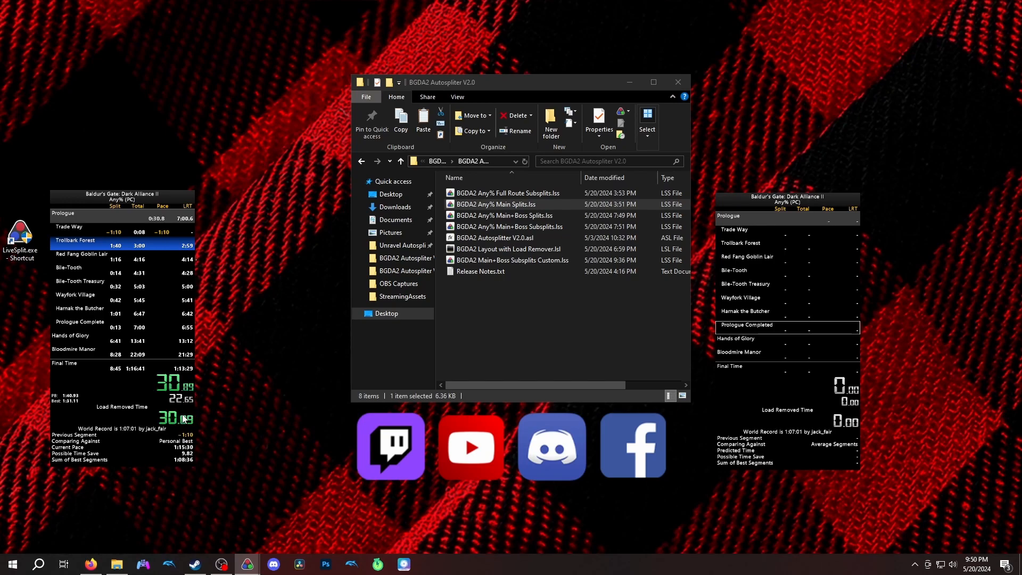
{"action": "key", "text": "KP_1"}
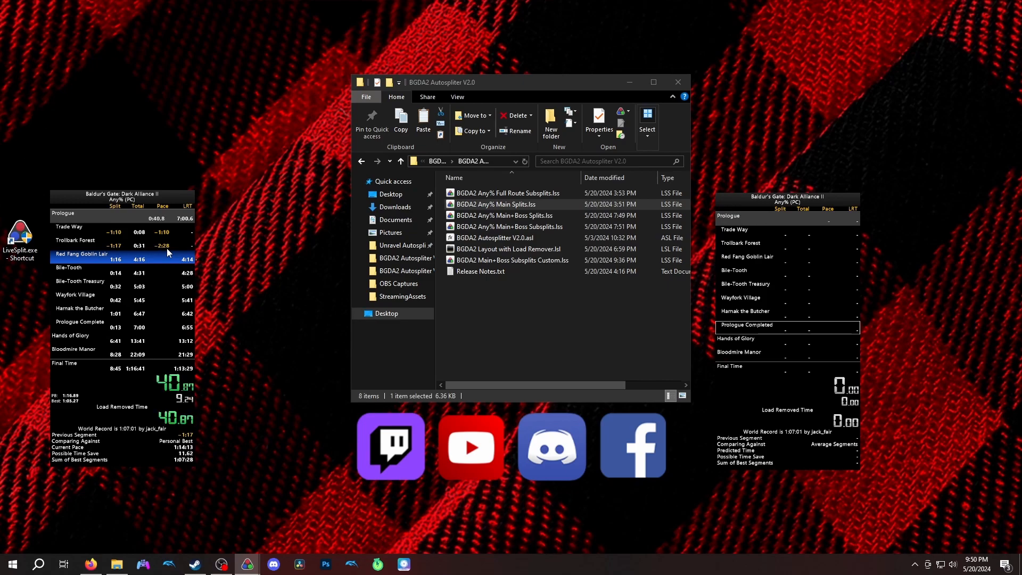
{"action": "key", "text": "KP_1"}
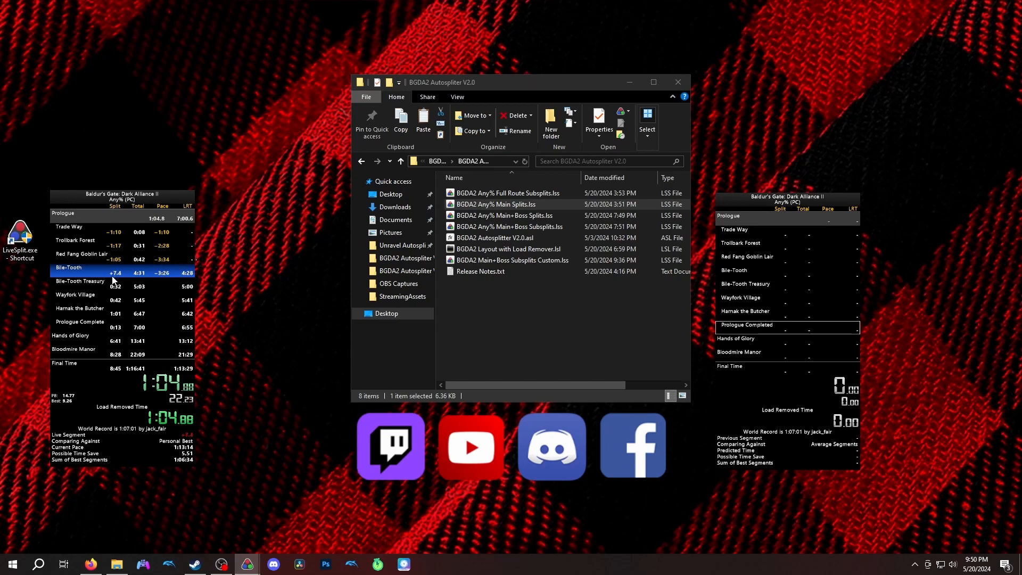
{"action": "key", "text": "KP_1"}
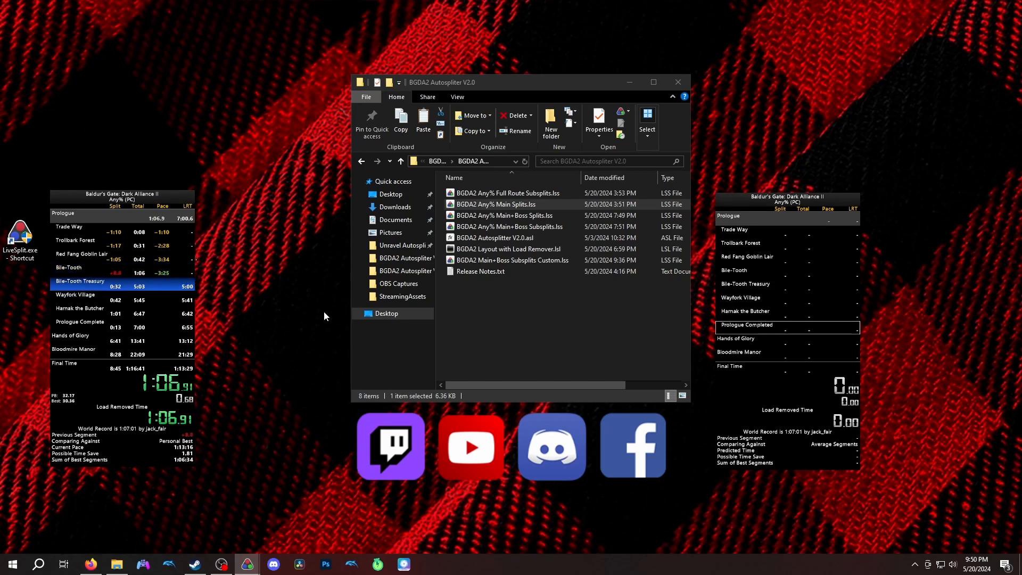
Reset the run without updating the beaten best times
{"action": "right_click", "coordinate": [154, 305]}
{"action": "left_click", "coordinate": [125, 303]}
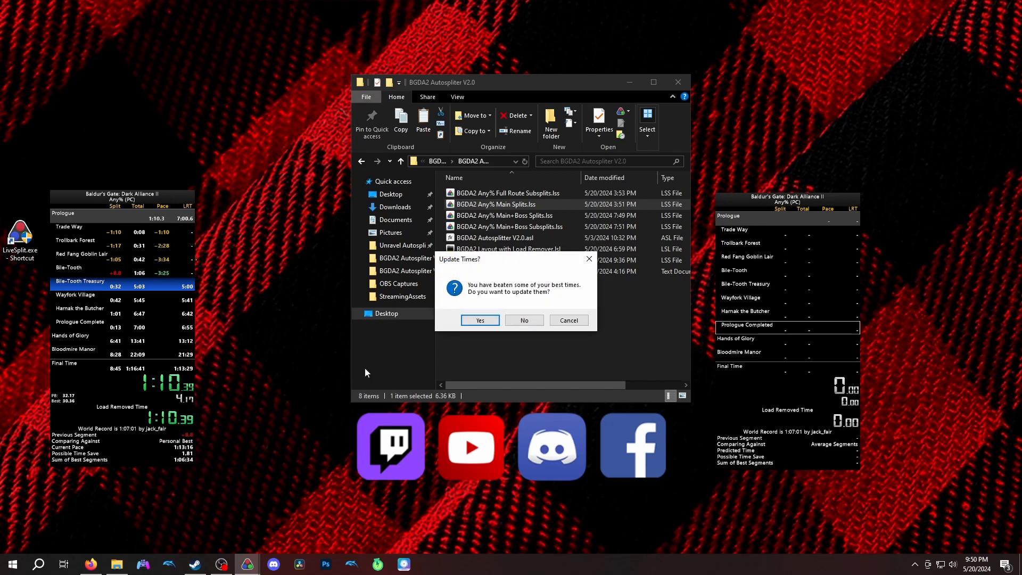
{"action": "left_click", "coordinate": [524, 320]}
Set the Total column's comparison to Personal Best in the layout's Subsplits settings and accept the settings
{"action": "right_click", "coordinate": [95, 266]}
{"action": "left_click", "coordinate": [130, 399]}
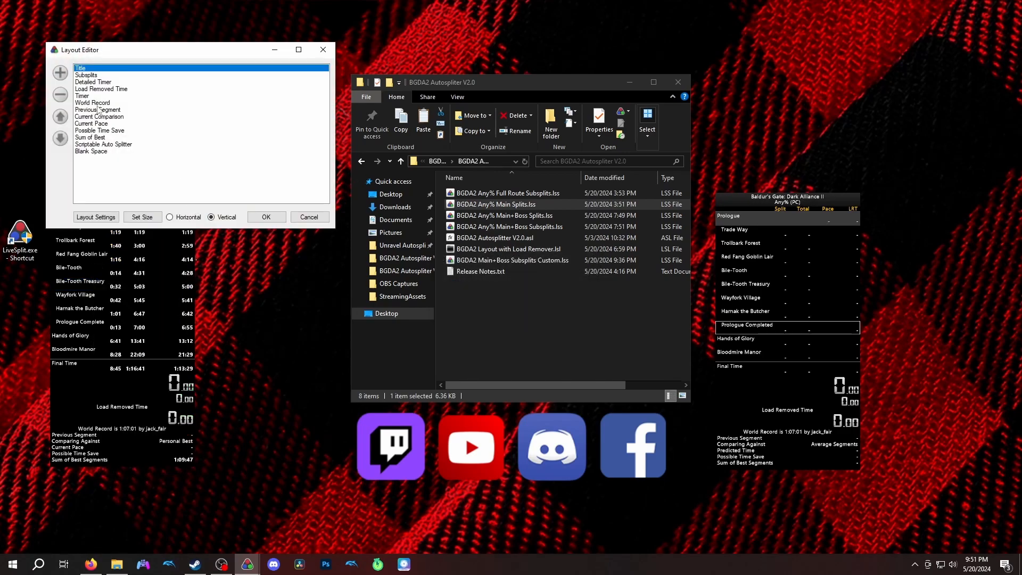
{"action": "double_click", "coordinate": [92, 75]}
{"action": "scroll", "coordinate": [120, 292], "scroll_direction": "down", "scroll_amount": 10}
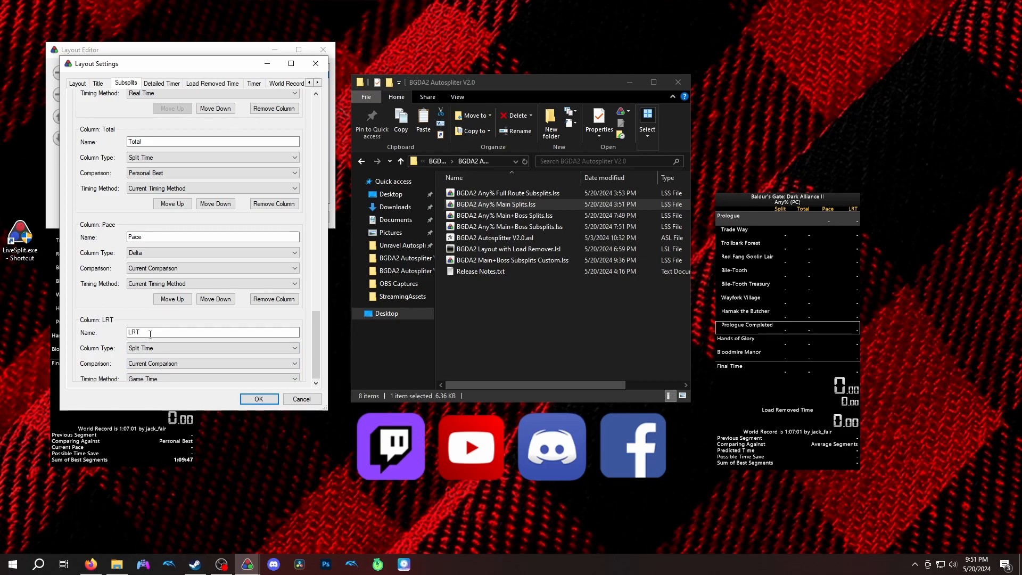
{"action": "left_click", "coordinate": [260, 400]}
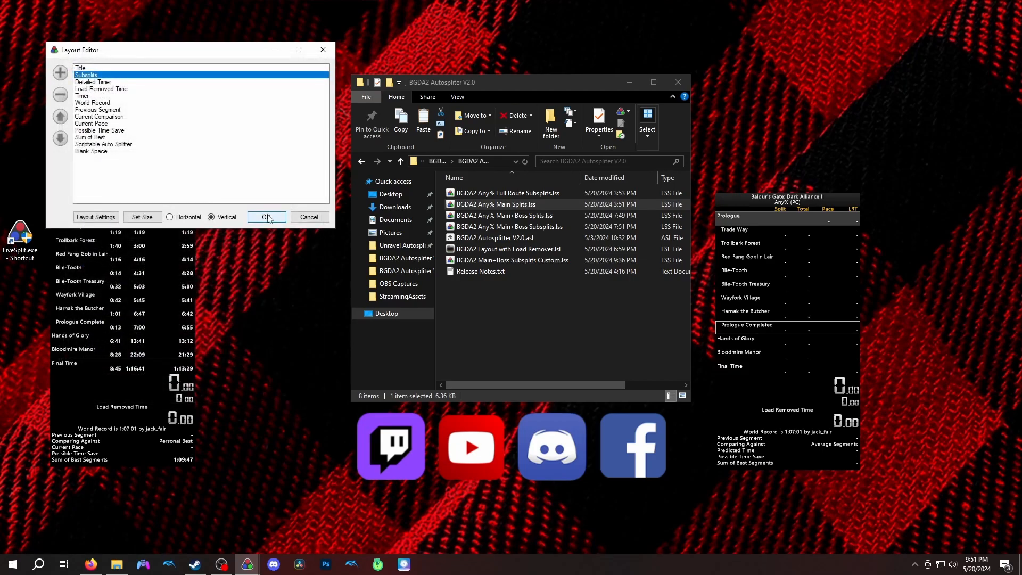
Look over the Detailed Timer settings, including segment time comparisons, timer formats and accuracy, and close them
{"action": "left_click_drag", "start_coordinate": [157, 45], "coordinate": [432, 86]}
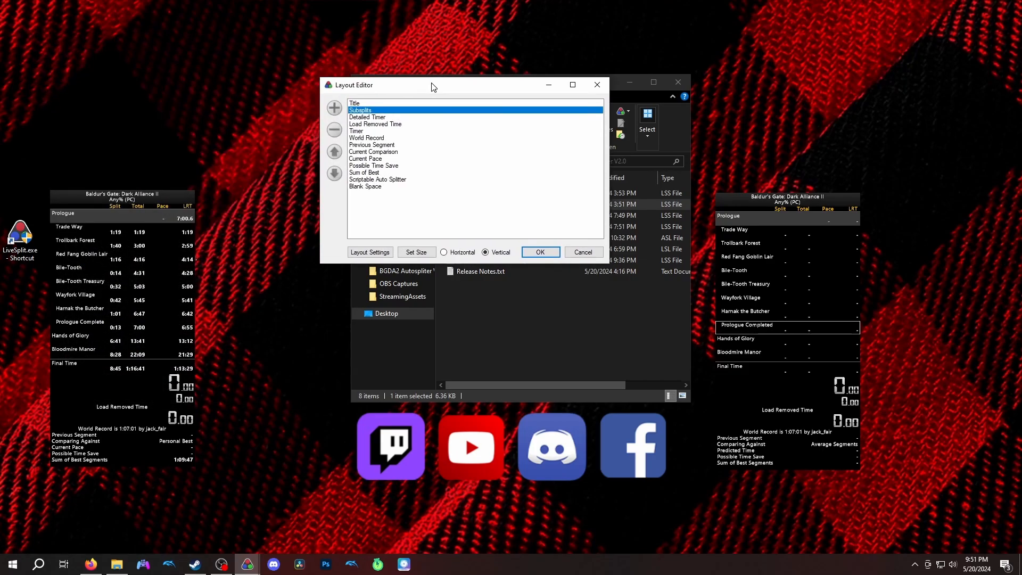
{"action": "double_click", "coordinate": [374, 117]}
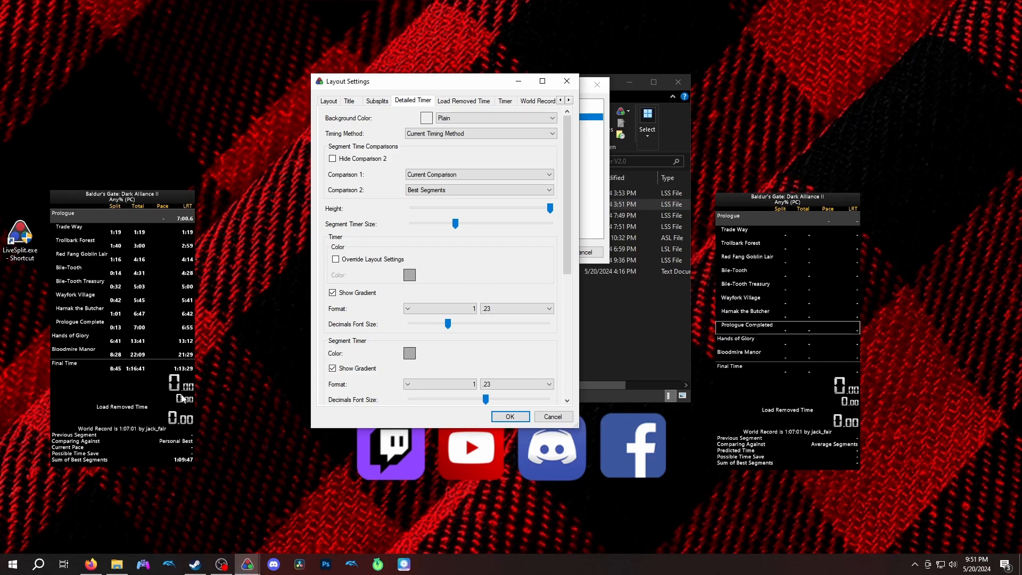
{"action": "scroll", "coordinate": [393, 271], "scroll_direction": "down", "scroll_amount": 5}
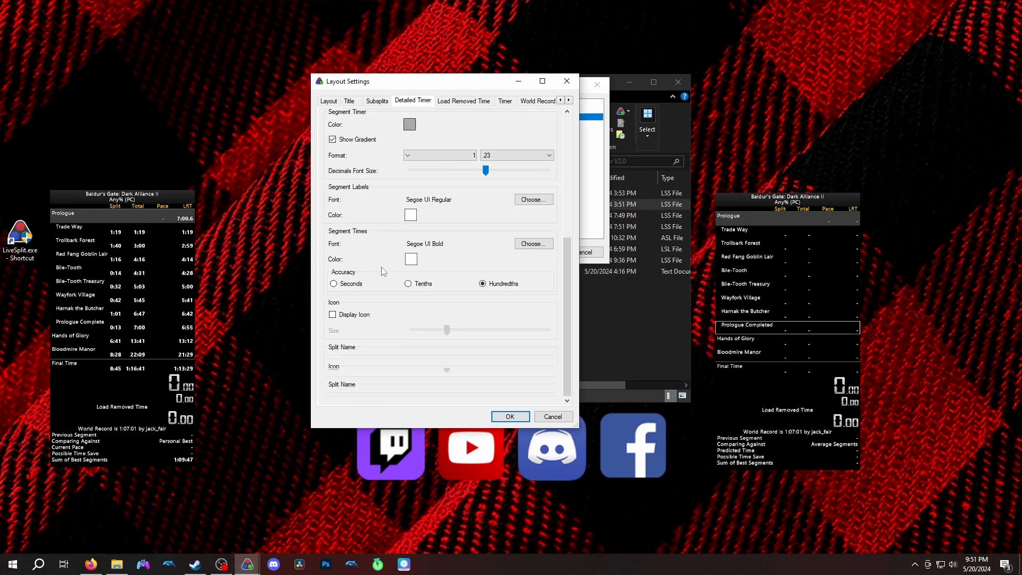
{"action": "left_click", "coordinate": [519, 416]}
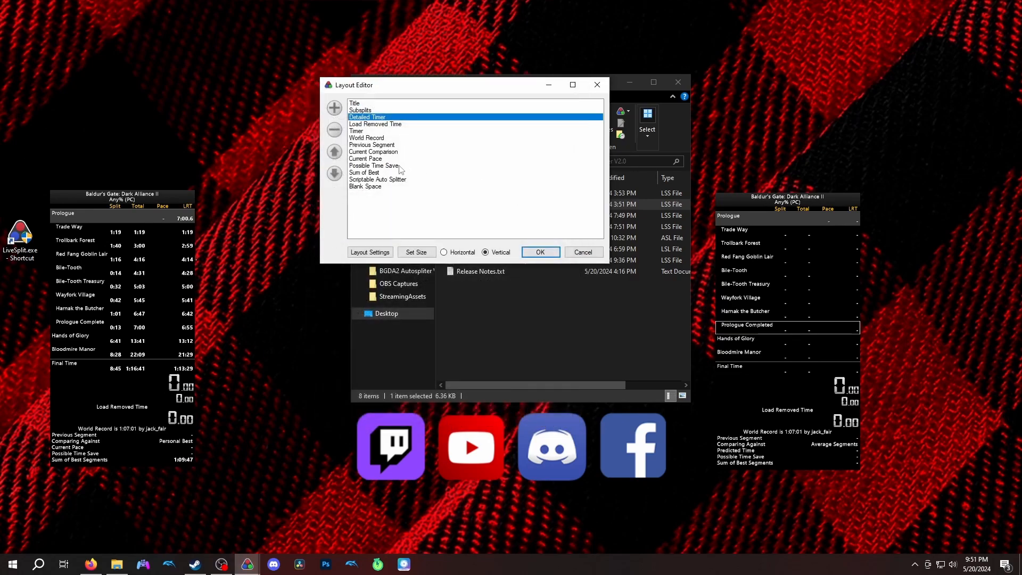
Check the Timer component's Game Time timing method, and look at the World Record and Previous Segment components
{"action": "double_click", "coordinate": [366, 131]}
{"action": "left_click_drag", "start_coordinate": [239, 84], "coordinate": [565, 60]}
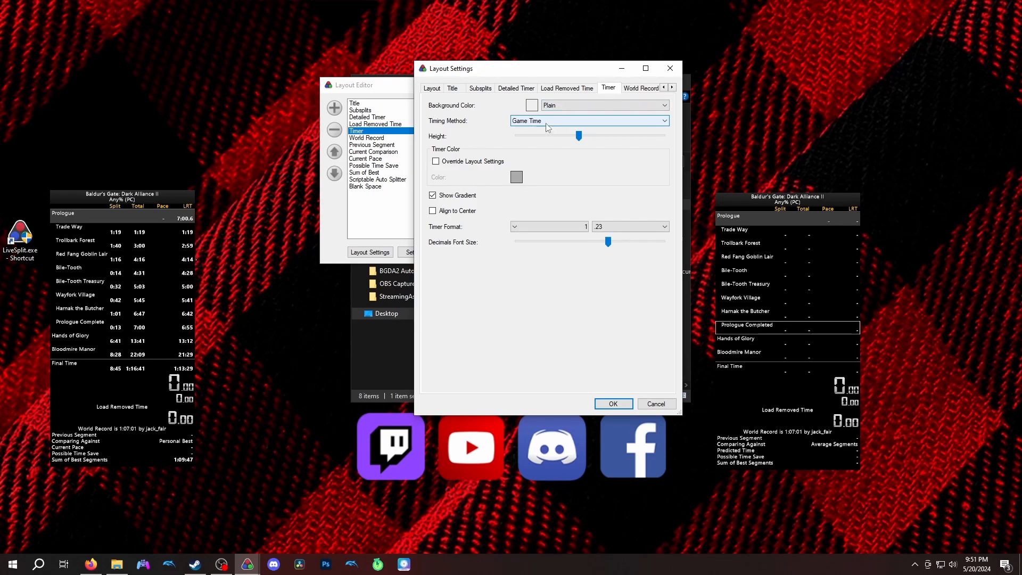
{"action": "left_click", "coordinate": [669, 68]}
{"action": "left_click", "coordinate": [380, 138]}
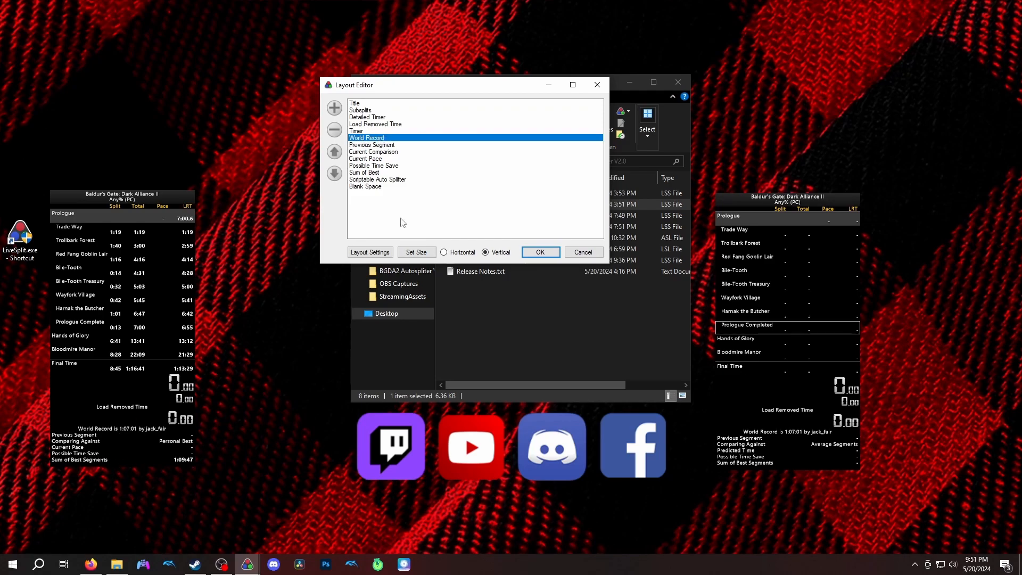
{"action": "left_click", "coordinate": [388, 145]}
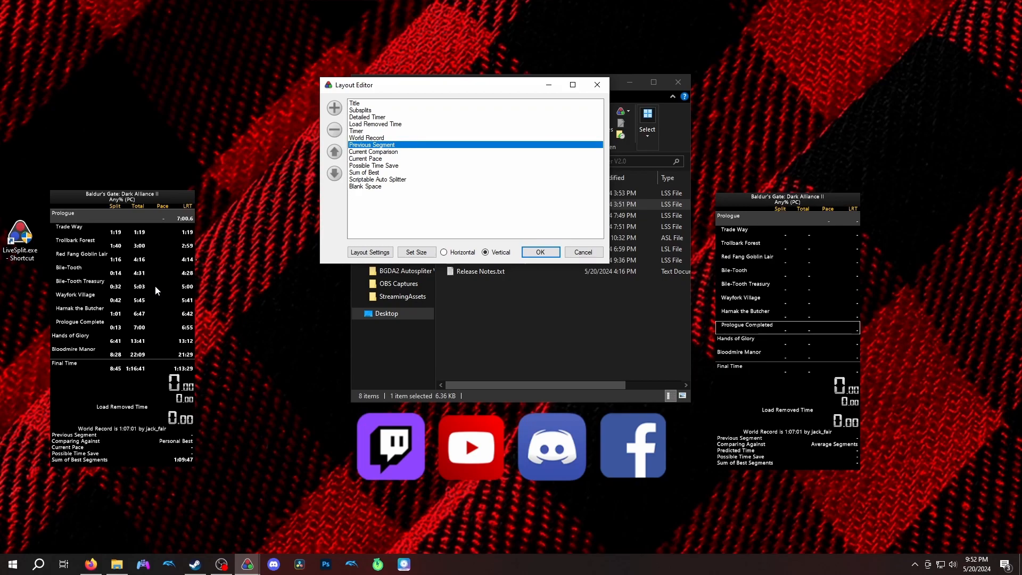
Start a run on the timer with recorded times and split Trade Way, resetting the run started on the empty timer
{"action": "key", "text": "Home"}
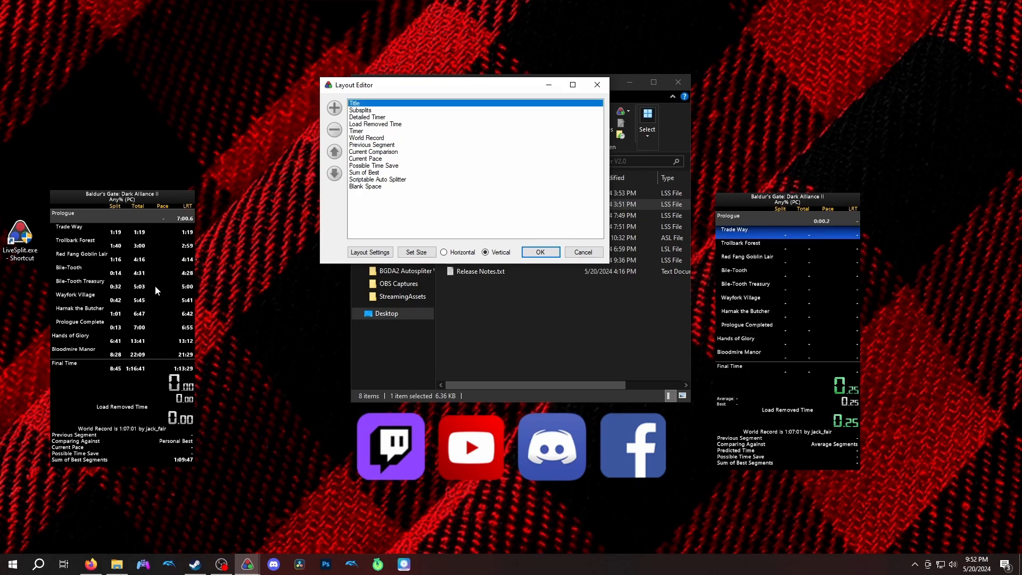
{"action": "key", "text": "End"}
{"action": "left_click", "coordinate": [136, 297]}
{"action": "key", "text": "Home"}
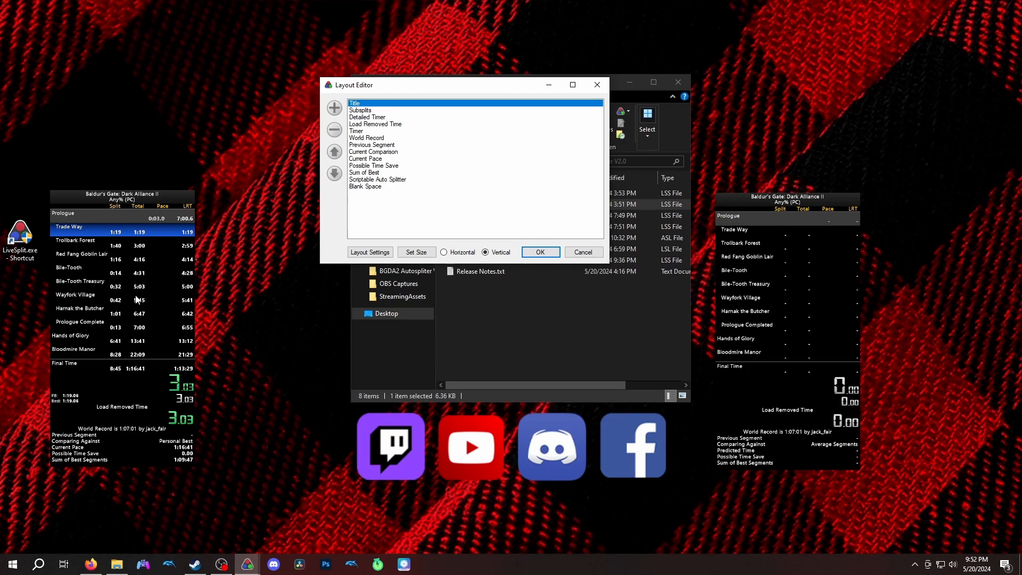
{"action": "key", "text": "Home"}
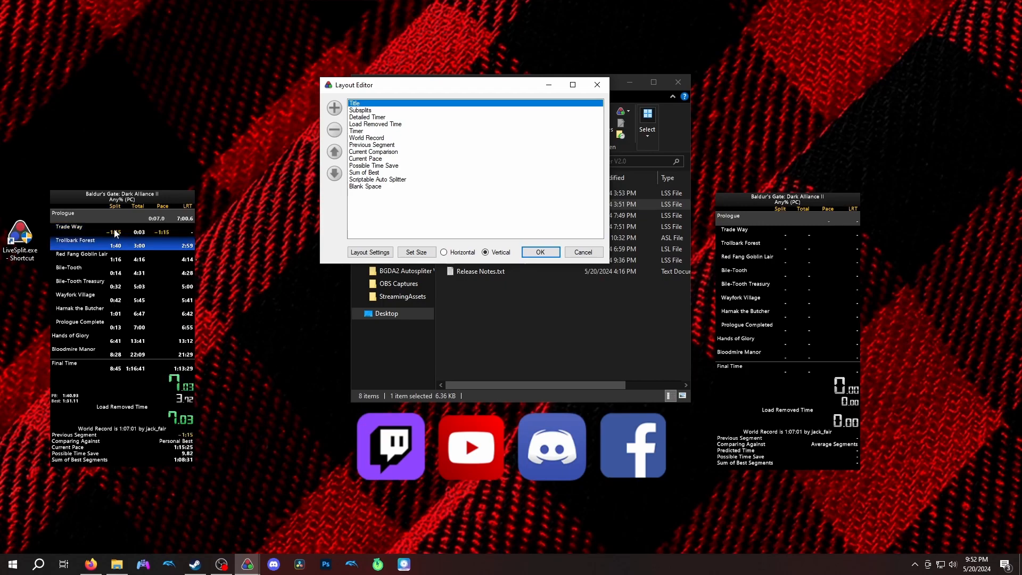
{"action": "scroll", "coordinate": [118, 282], "scroll_direction": "down", "scroll_amount": 3}
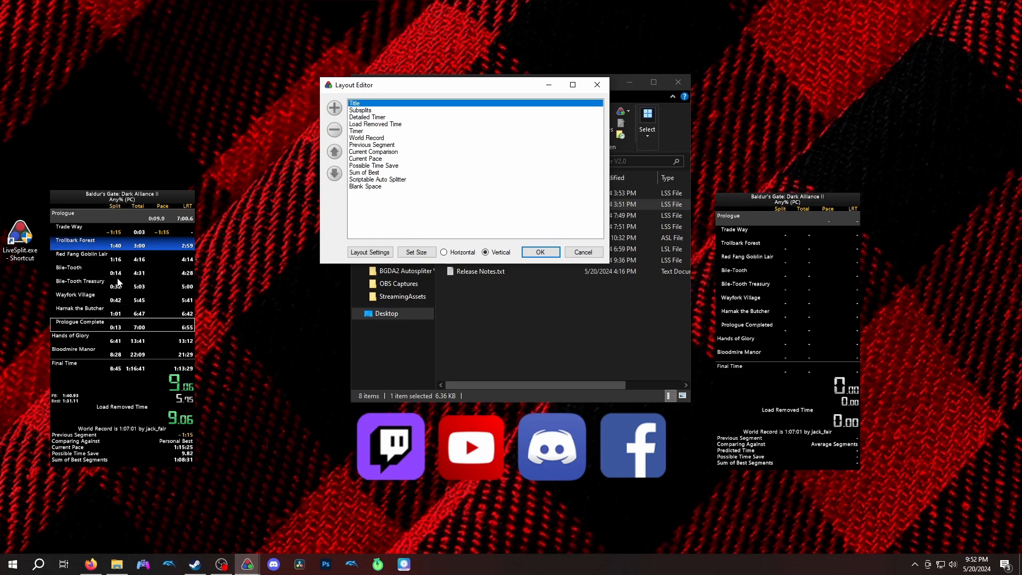
Split through the remaining Prologue segments, from Trollbark Forest up to Baldur's Gate in Hands of Glory
{"action": "key", "text": "KP_1"}
{"action": "key", "text": "KP_1"}
{"action": "key", "text": "KP_1"}
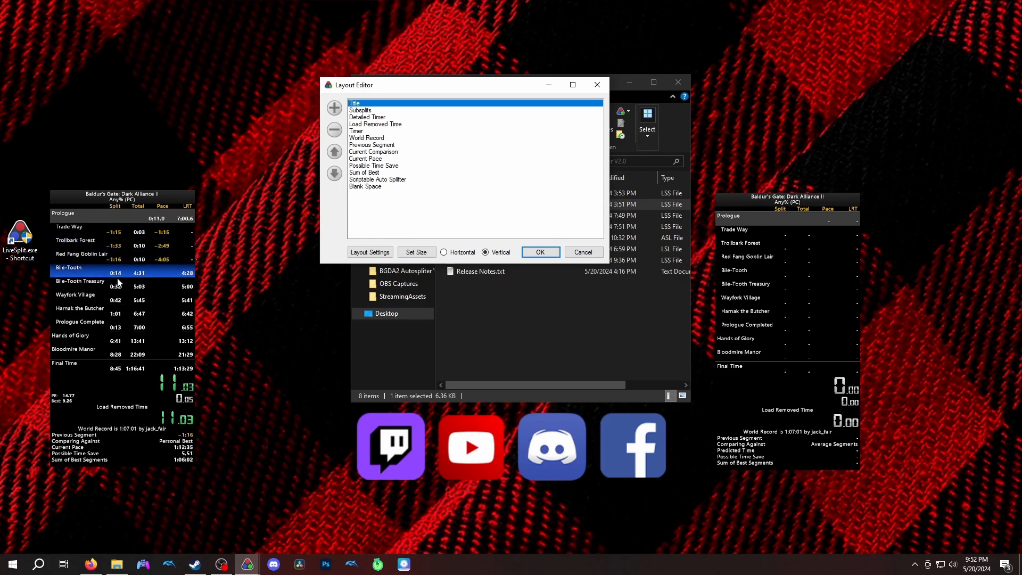
{"action": "key", "text": "KP_1"}
{"action": "key", "text": "KP_1"}
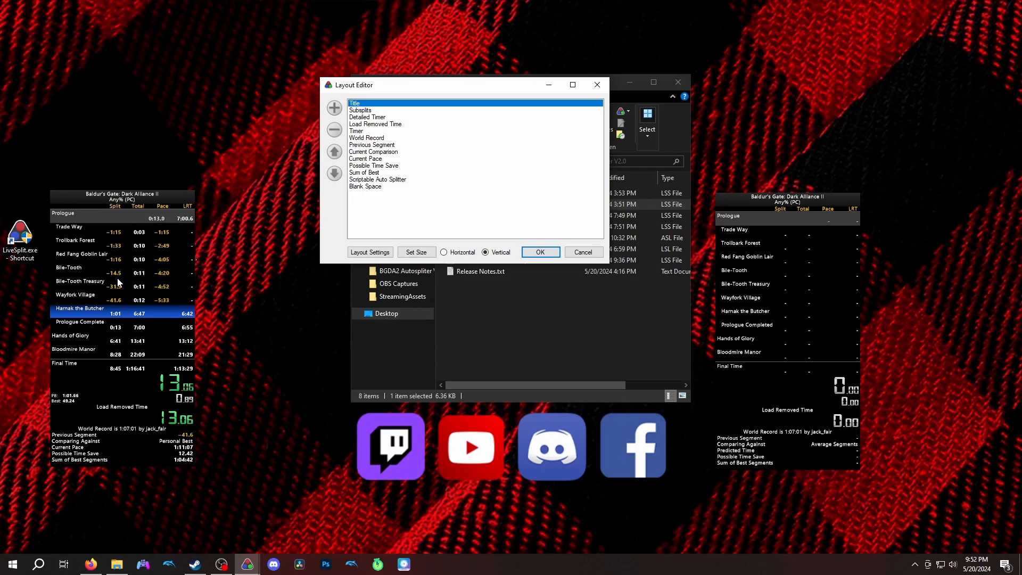
{"action": "key", "text": "KP_1"}
{"action": "key", "text": "KP_1"}
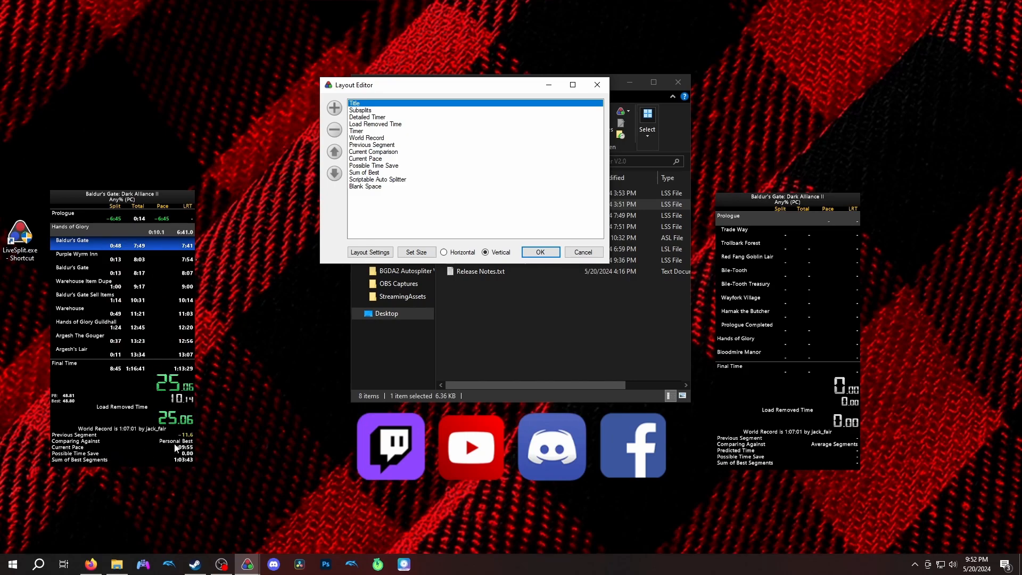
Accept and close the layout editor, and set the running timer to compare against Best Segments
{"action": "left_click", "coordinate": [161, 328]}
{"action": "left_click", "coordinate": [541, 251]}
{"action": "right_click", "coordinate": [114, 299]}
{"action": "mouse_move", "coordinate": [173, 318]}
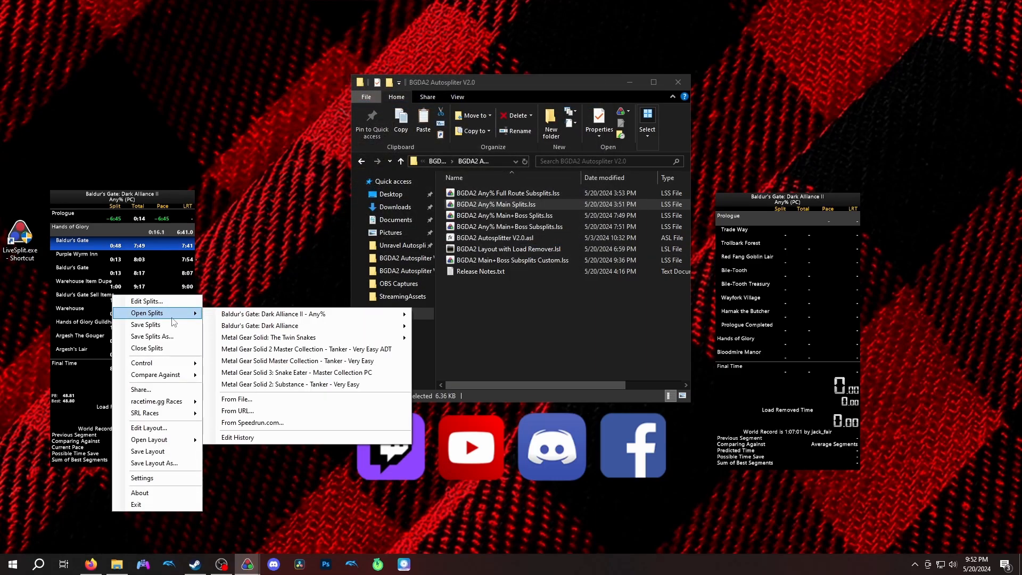
{"action": "mouse_move", "coordinate": [176, 375]}
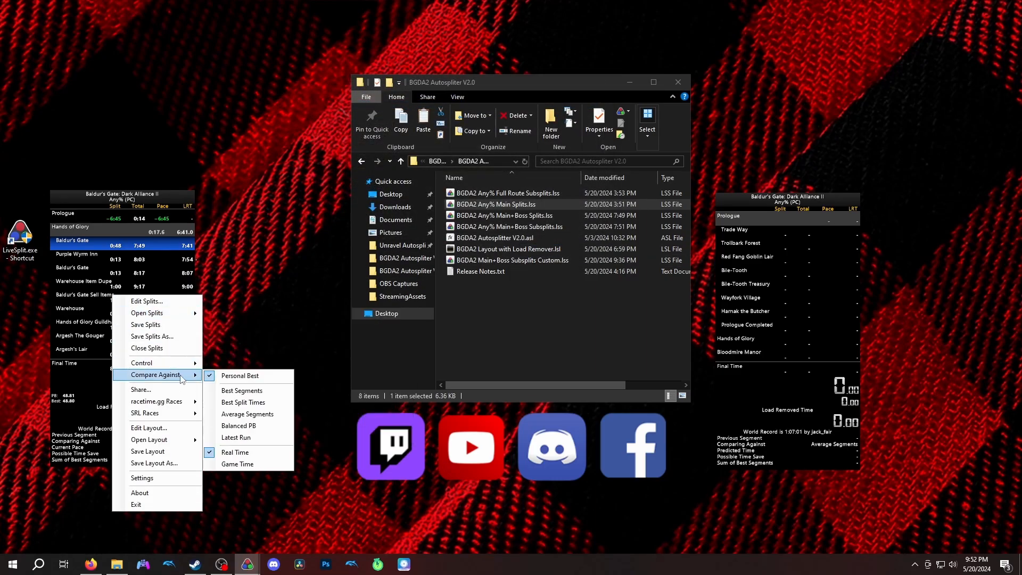
{"action": "left_click", "coordinate": [229, 389]}
Compare the running timer against Best Split Times, and against Average Segments
{"action": "right_click", "coordinate": [157, 311]}
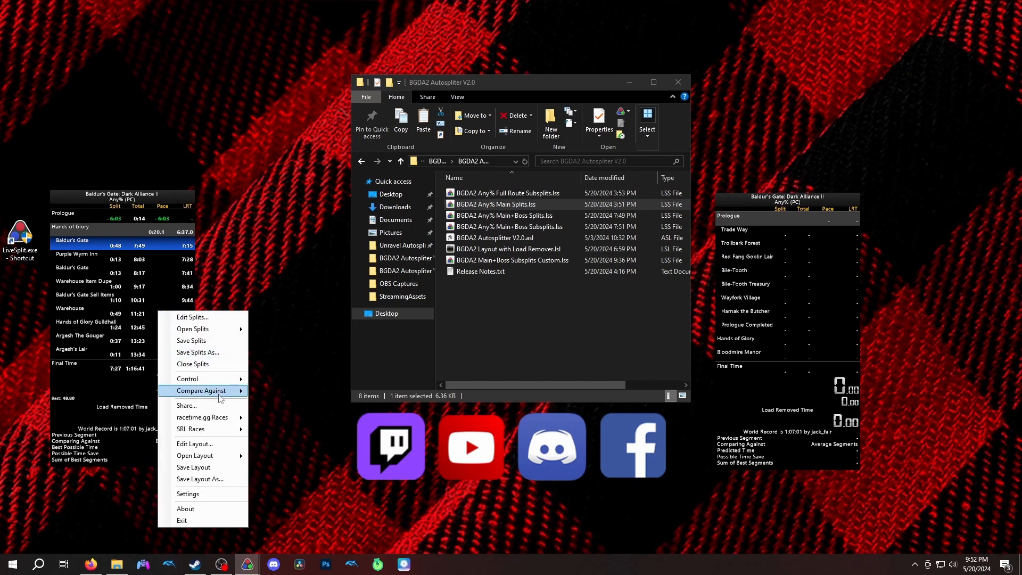
{"action": "mouse_move", "coordinate": [219, 396]}
{"action": "left_click", "coordinate": [272, 417]}
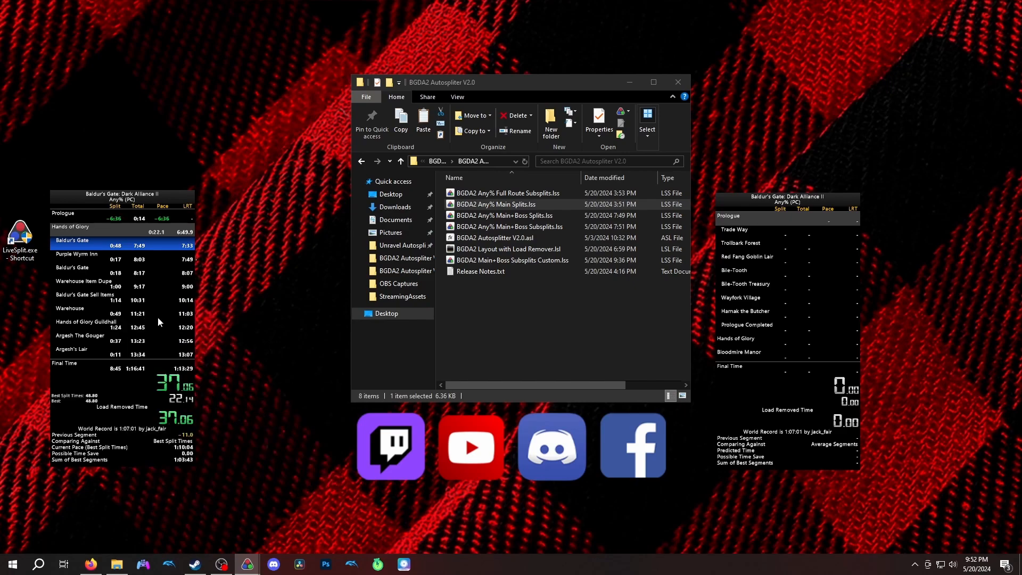
{"action": "right_click", "coordinate": [144, 302]}
{"action": "mouse_move", "coordinate": [184, 383]}
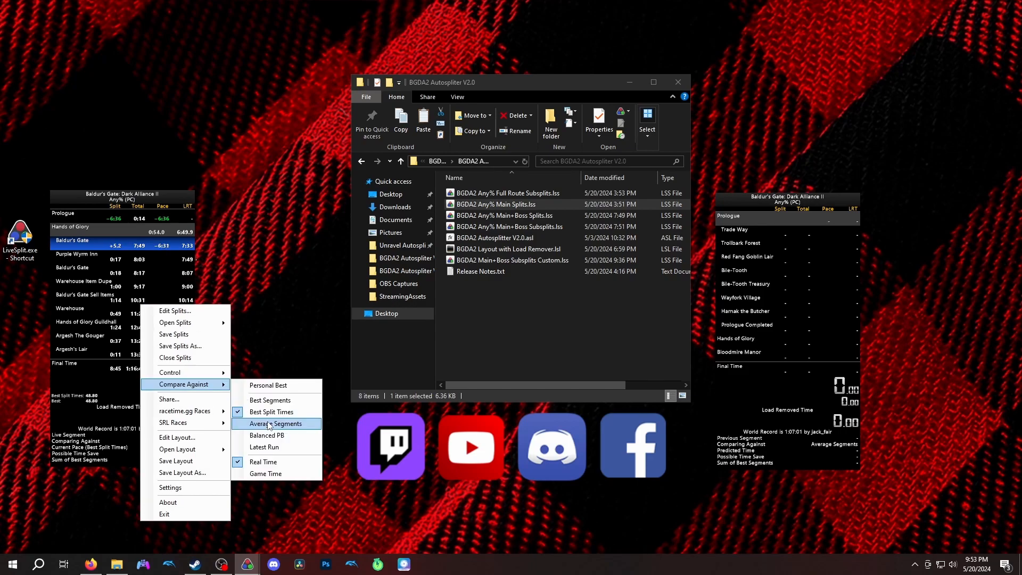
{"action": "left_click", "coordinate": [269, 424]}
Set the running timer to compare against Personal Best, and reset the run
{"action": "right_click", "coordinate": [149, 318]}
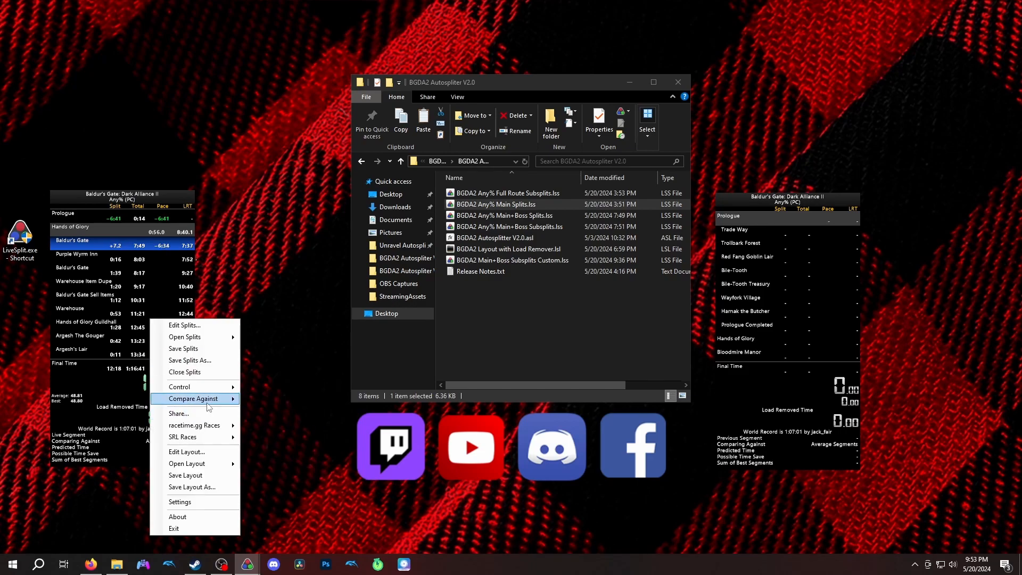
{"action": "mouse_move", "coordinate": [213, 406]}
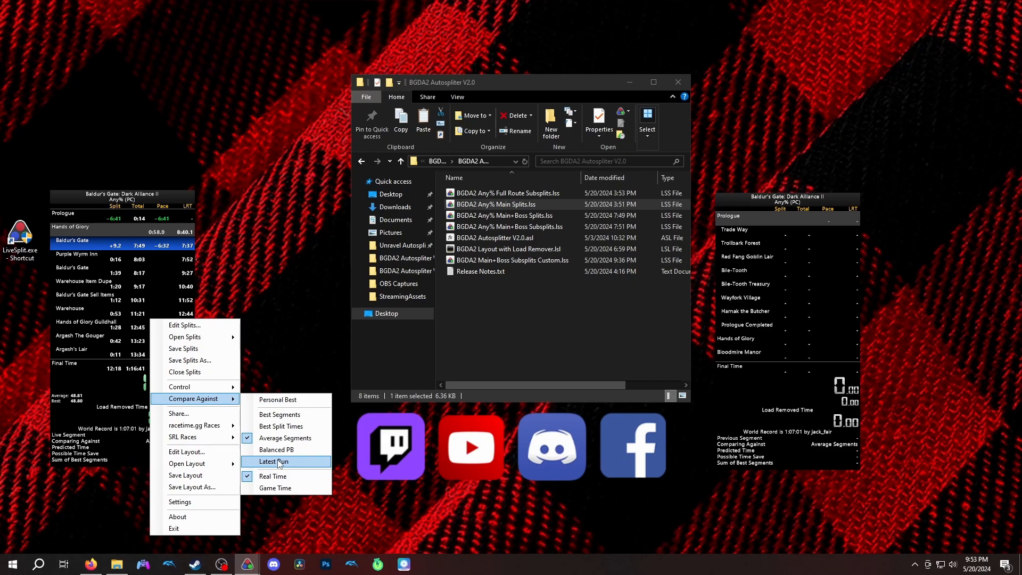
{"action": "left_click", "coordinate": [277, 400]}
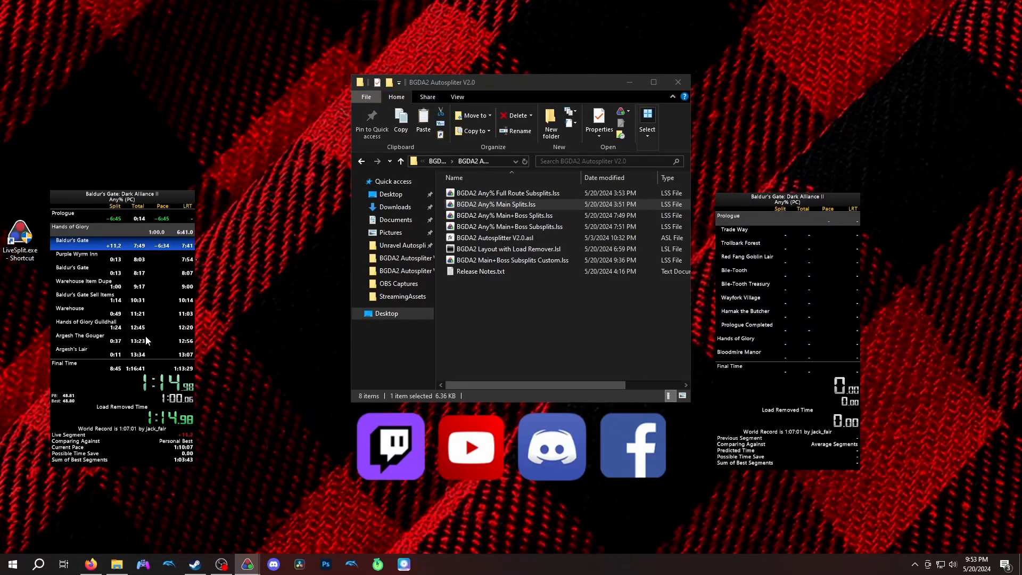
{"action": "key", "text": "KP_3"}
{"action": "left_click", "coordinate": [522, 320]}
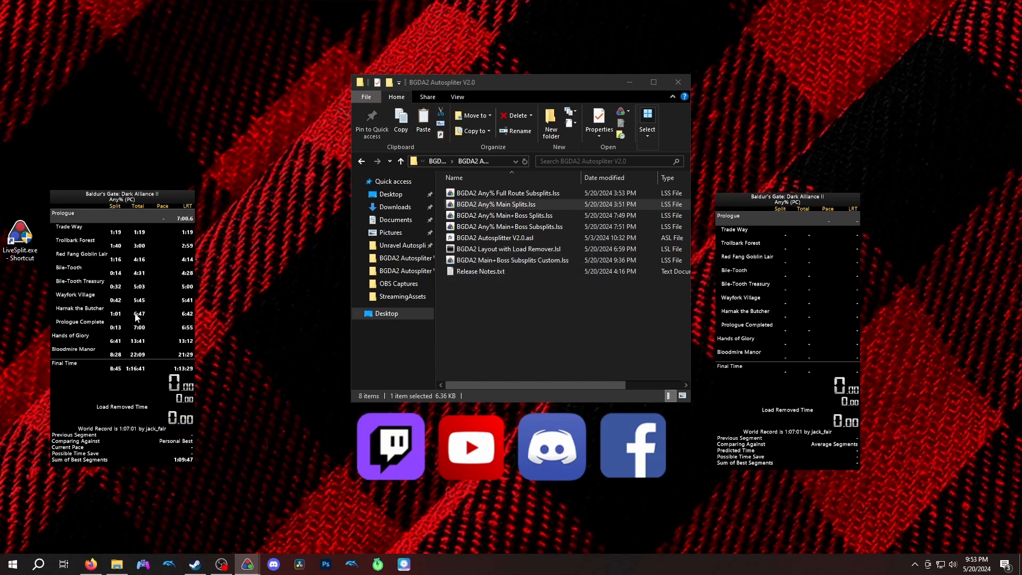
Open the layout editor for the timer with recorded times and look at the Current Pace and Possible Time Save components
{"action": "right_click", "coordinate": [133, 299]}
{"action": "left_click", "coordinate": [176, 429]}
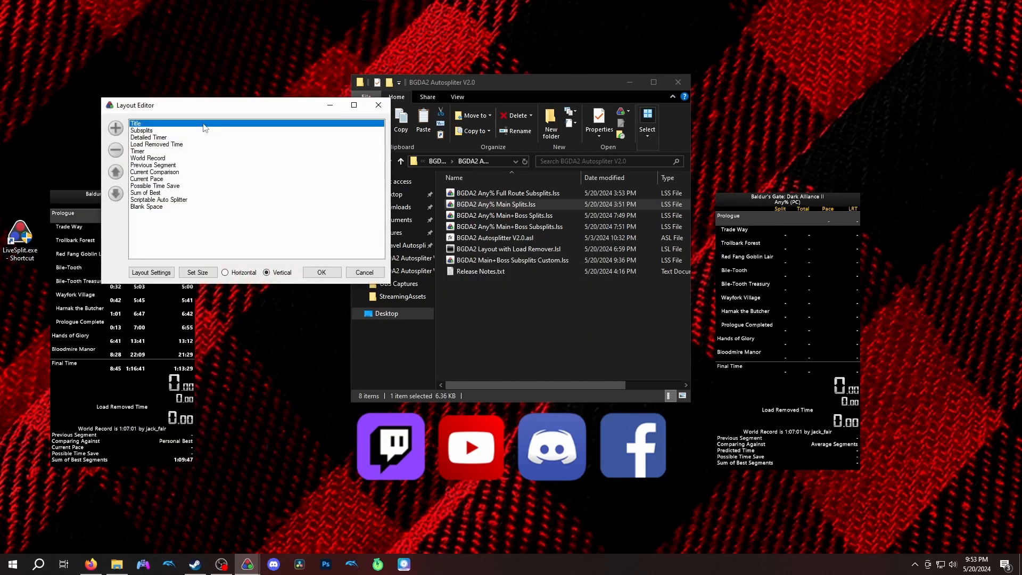
{"action": "left_click_drag", "start_coordinate": [211, 110], "coordinate": [321, 103]}
{"action": "left_click", "coordinate": [268, 172]}
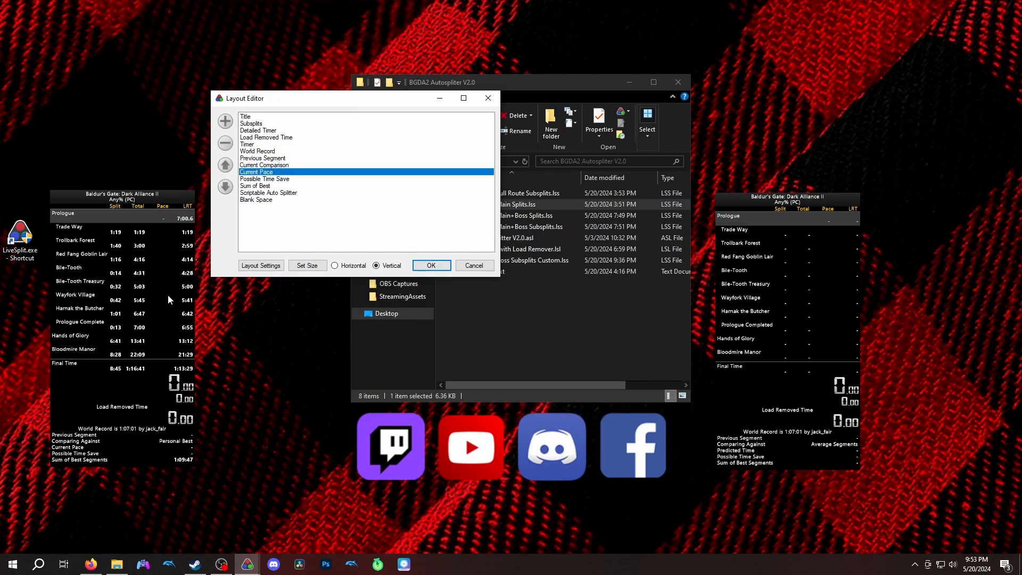
{"action": "left_click", "coordinate": [282, 179]}
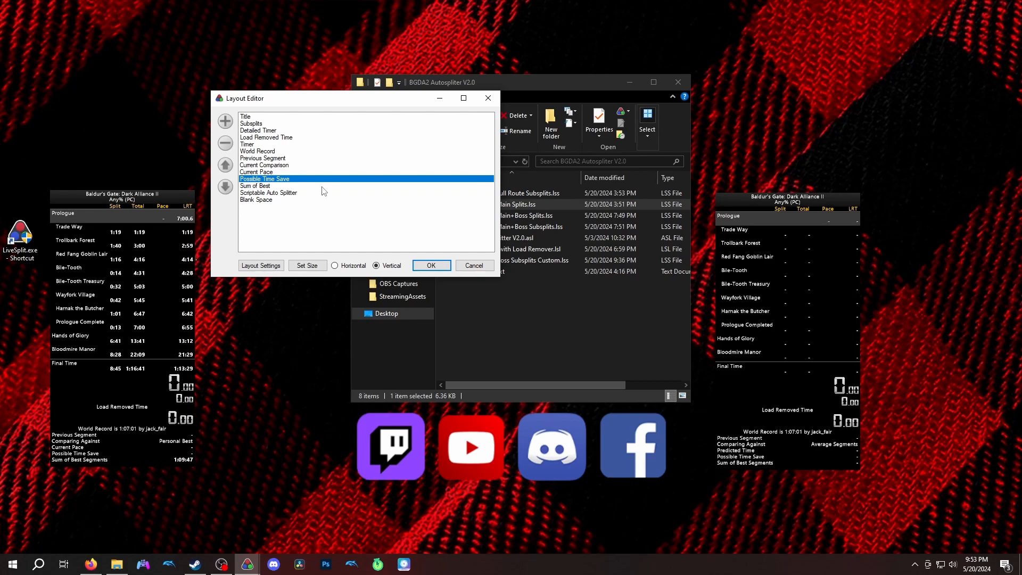
Look at the Sum of Best component and browse the splits down to Bloodmire Manor, closing the layout editor without changes
{"action": "left_click", "coordinate": [259, 186]}
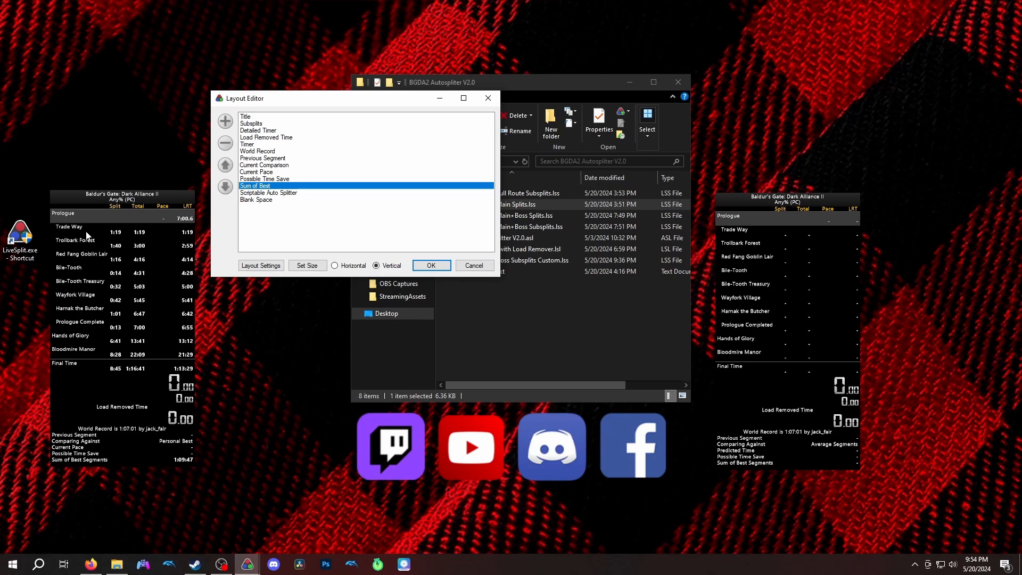
{"action": "scroll", "coordinate": [111, 255], "scroll_direction": "down", "scroll_amount": 7}
{"action": "scroll", "coordinate": [113, 263], "scroll_direction": "down", "scroll_amount": 8}
{"action": "scroll", "coordinate": [114, 270], "scroll_direction": "down", "scroll_amount": 10}
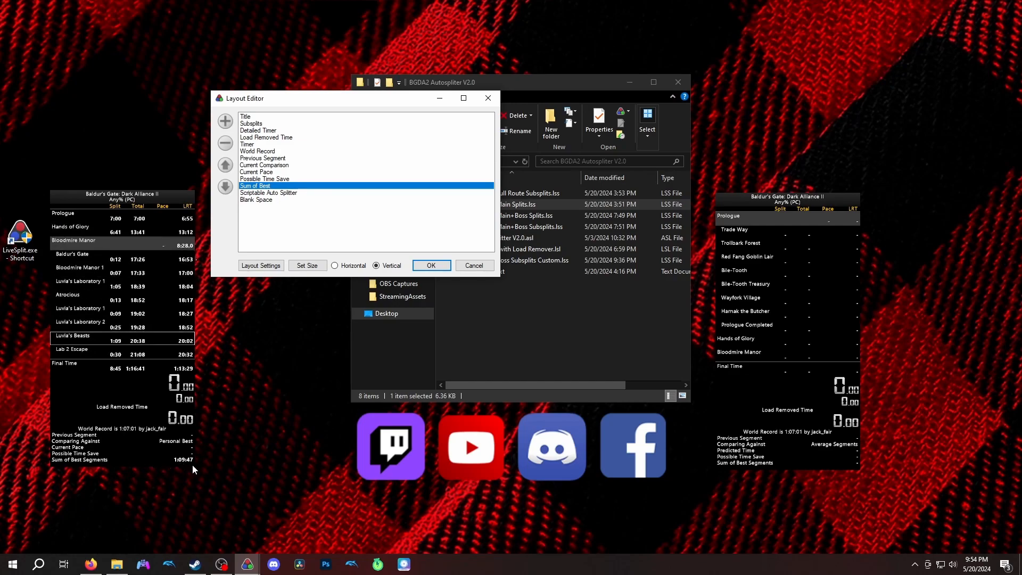
{"action": "left_click", "coordinate": [474, 266]}
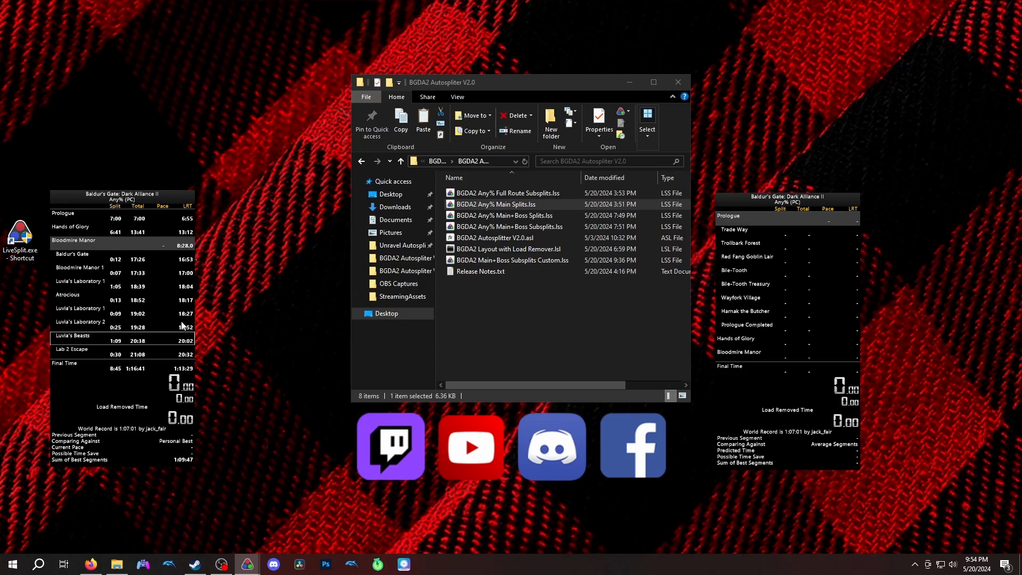
Check the Scriptable Auto Splitter component's script path and split point options in the layout settings, and accept the layout
{"action": "right_click", "coordinate": [134, 297]}
{"action": "left_click", "coordinate": [176, 428]}
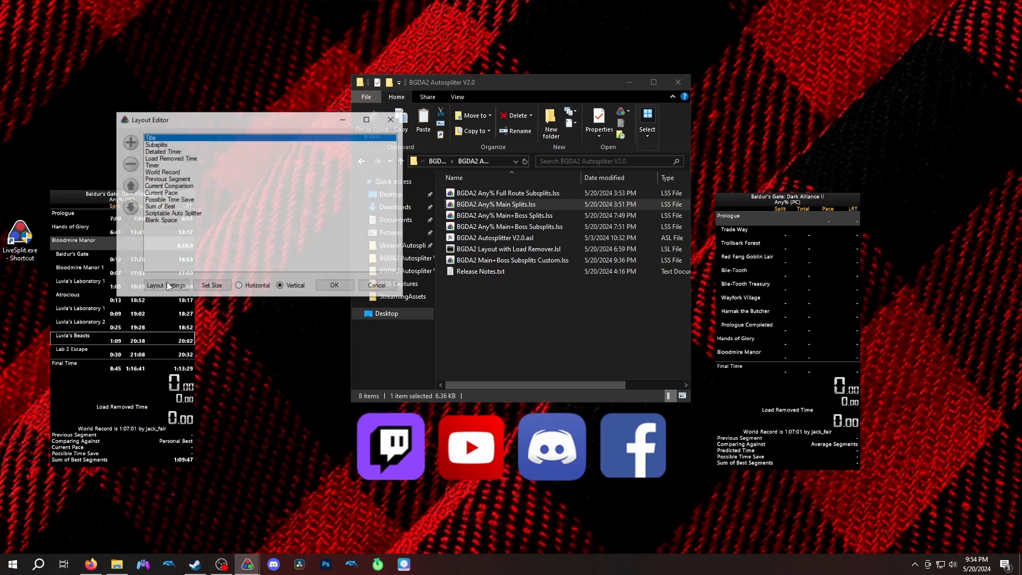
{"action": "double_click", "coordinate": [172, 213]}
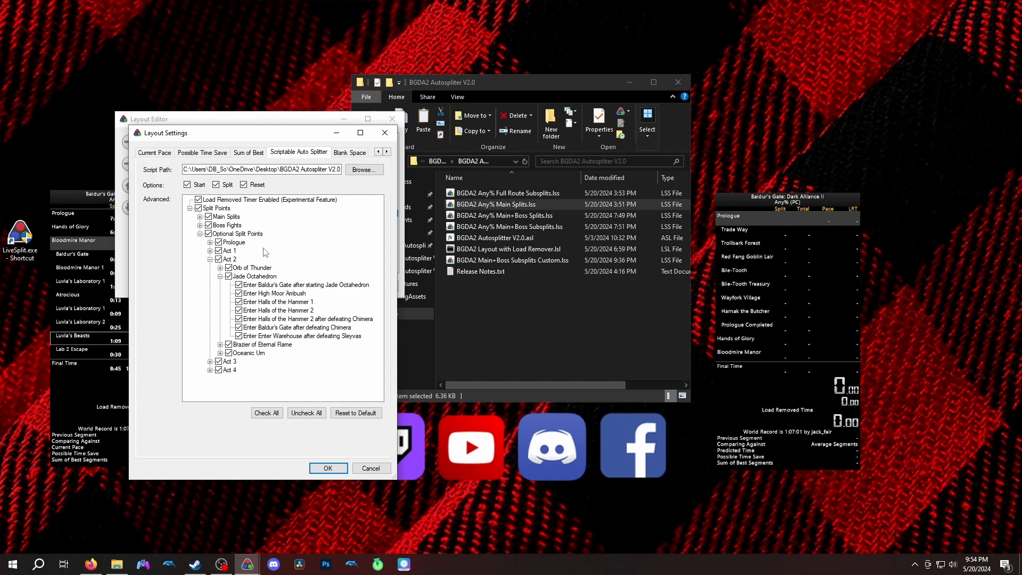
{"action": "left_click", "coordinate": [327, 468]}
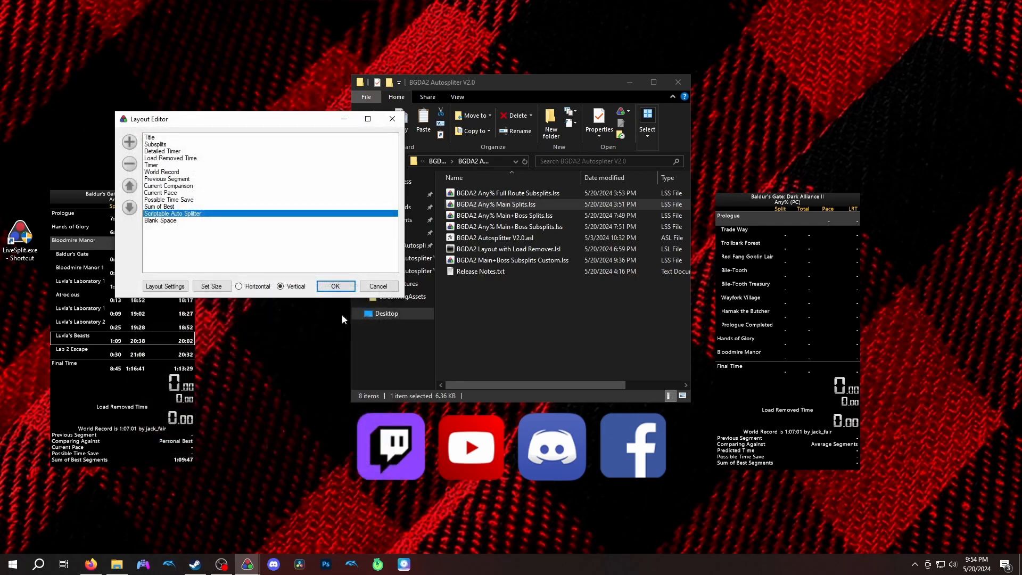
{"action": "left_click", "coordinate": [343, 287]}
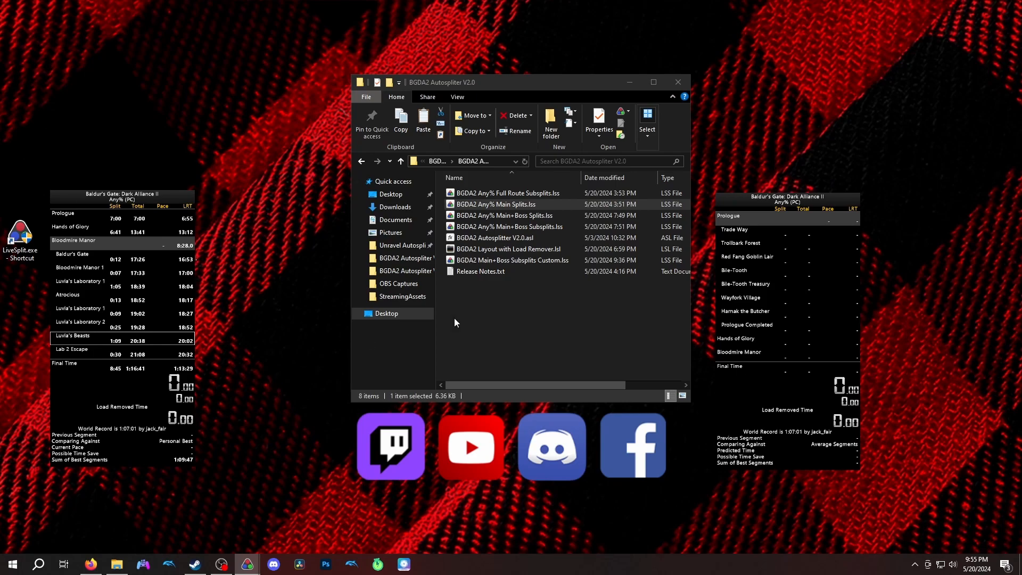
Exit the empty timer, keeping the timer with recorded times open
{"action": "right_click", "coordinate": [747, 299]}
{"action": "left_click", "coordinate": [777, 509]}
{"action": "left_click", "coordinate": [535, 320]}
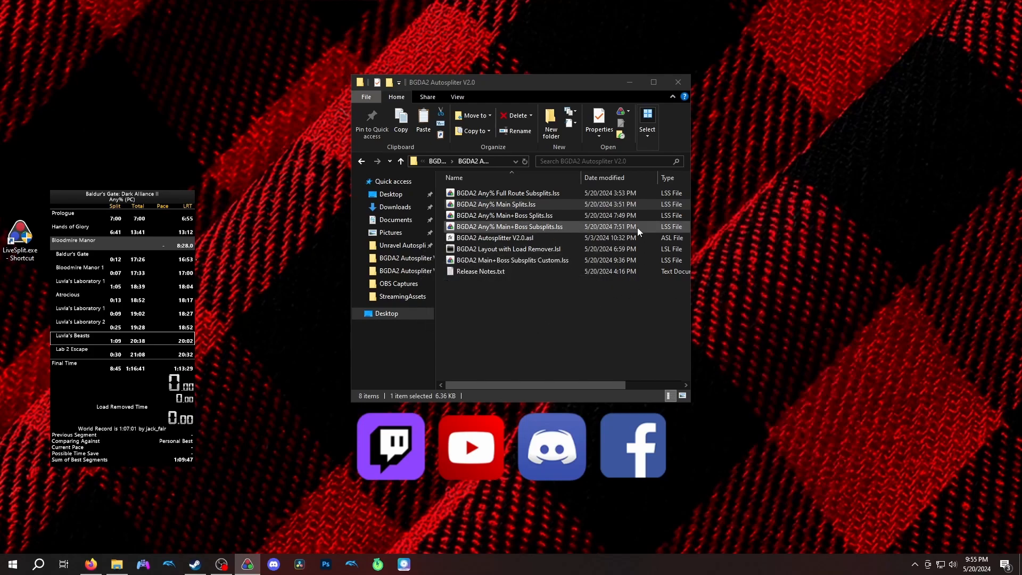